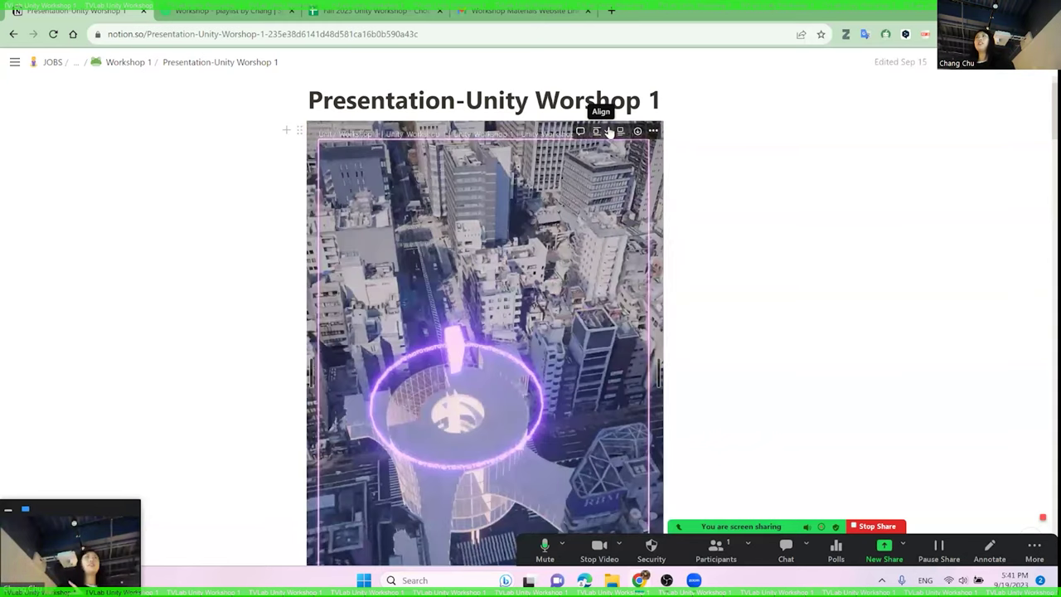
- Look over the presentation's opening video and expand the "What will you learn in today's workshop?" section
{"action": "scroll", "coordinate": [663, 125], "scroll_direction": "down", "scroll_amount": 1}
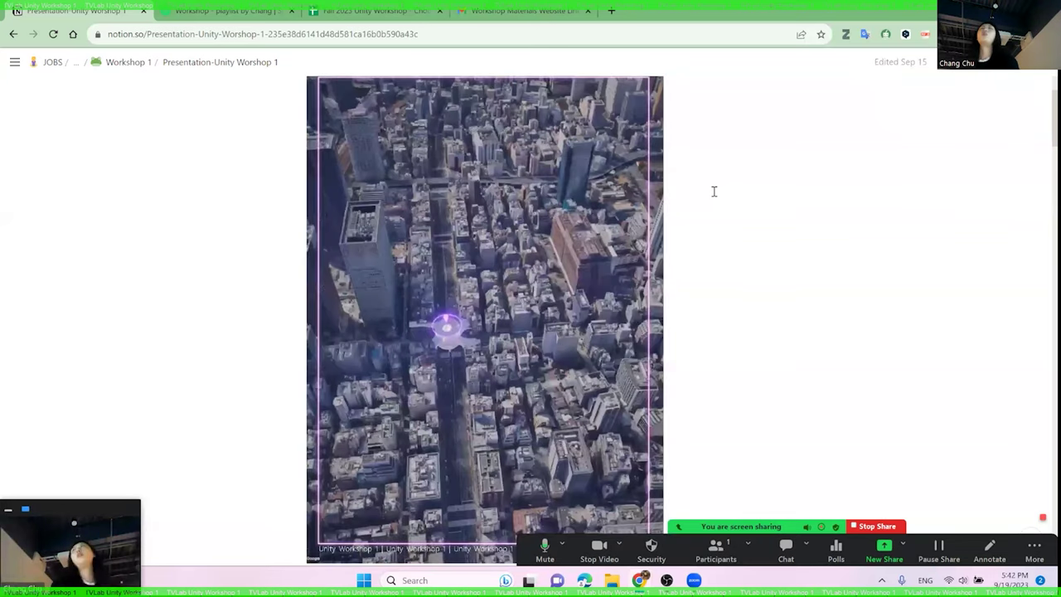
{"action": "scroll", "coordinate": [643, 237], "scroll_direction": "down", "scroll_amount": 1}
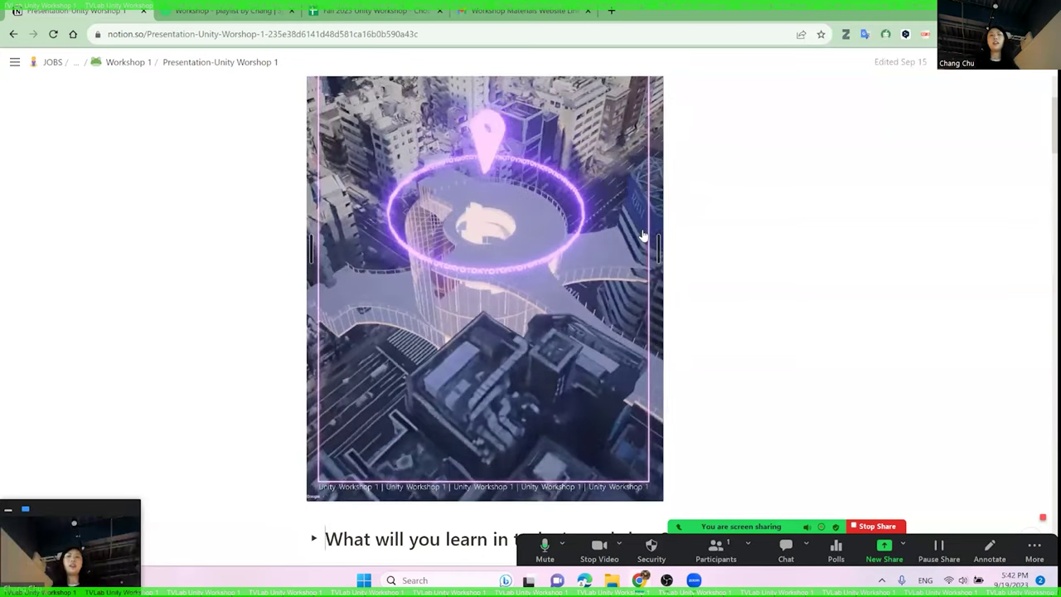
{"action": "scroll", "coordinate": [629, 233], "scroll_direction": "down", "scroll_amount": 2}
{"action": "left_click", "coordinate": [312, 414]}
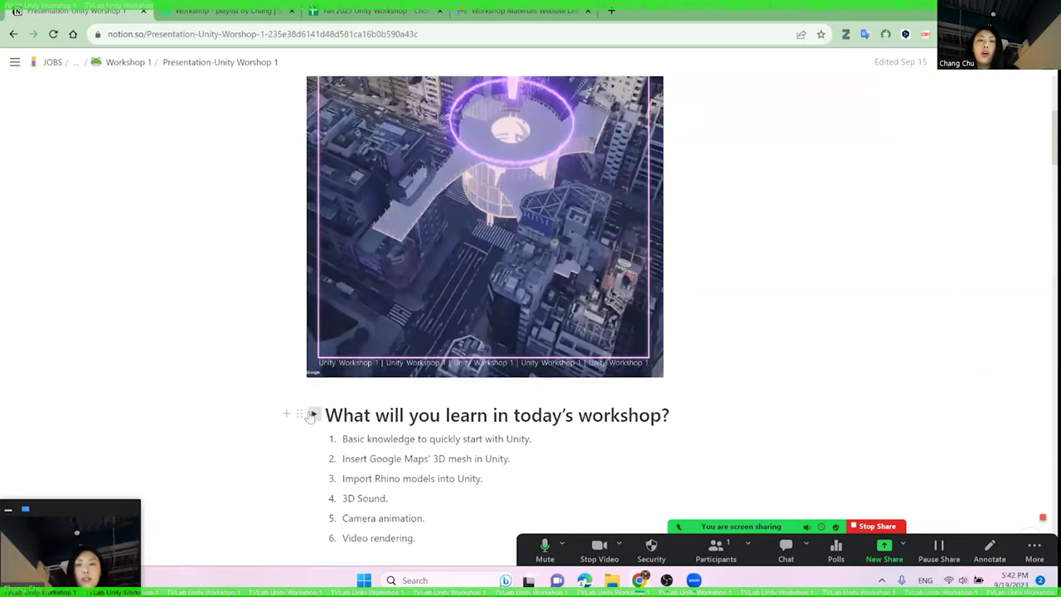
{"action": "scroll", "coordinate": [551, 257], "scroll_direction": "down", "scroll_amount": 2}
{"action": "scroll", "coordinate": [552, 257], "scroll_direction": "up", "scroll_amount": 1}
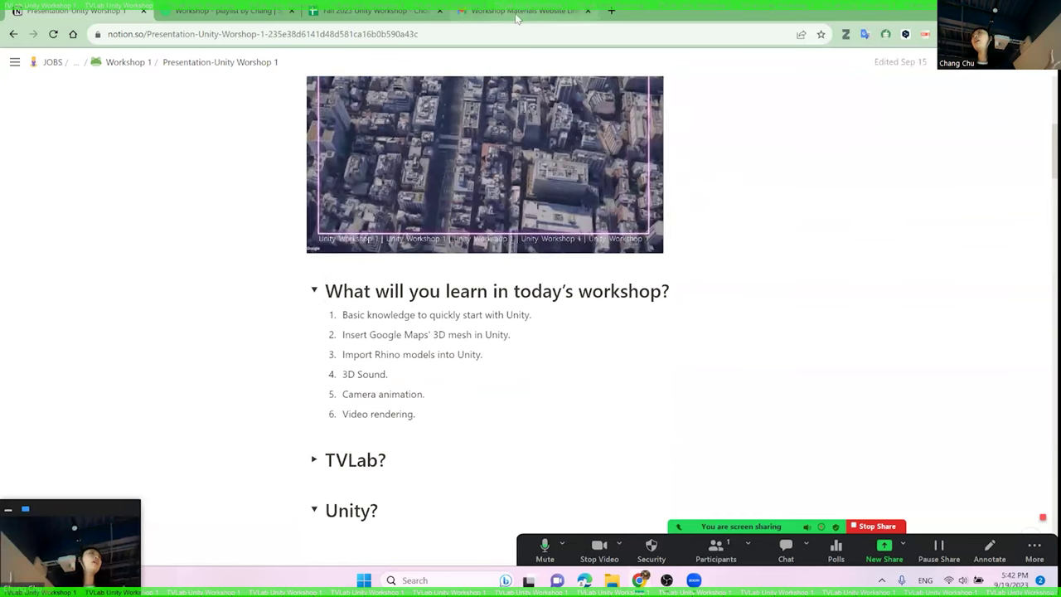
- Open the shared Workshop 1 materials site and view its Before Workshop 1 and Presentation-Unity Worshop 1 pages
{"action": "mouse_move", "coordinate": [518, 17]}
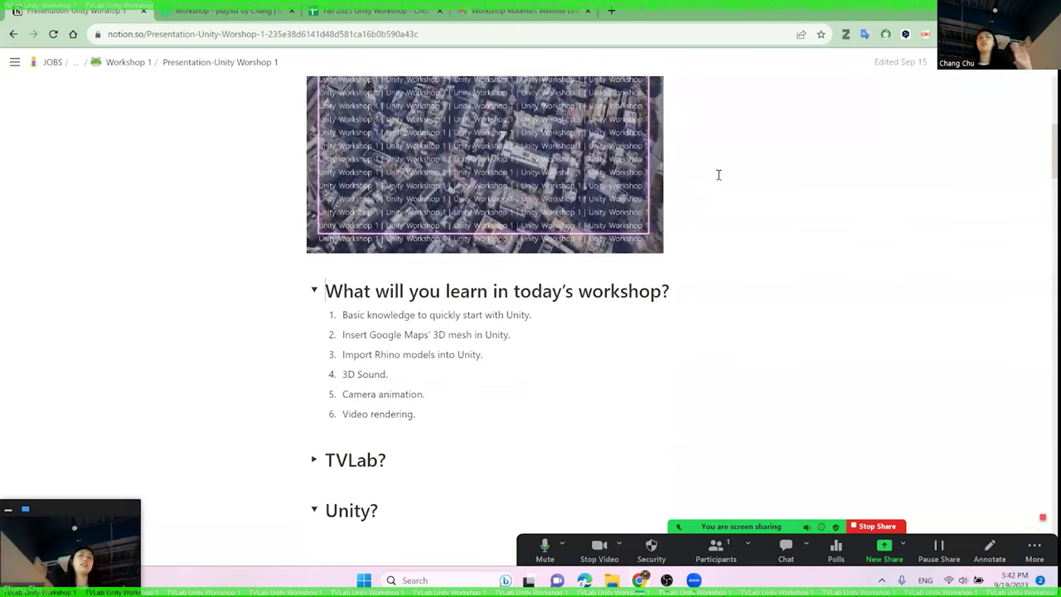
{"action": "left_click", "coordinate": [514, 99]}
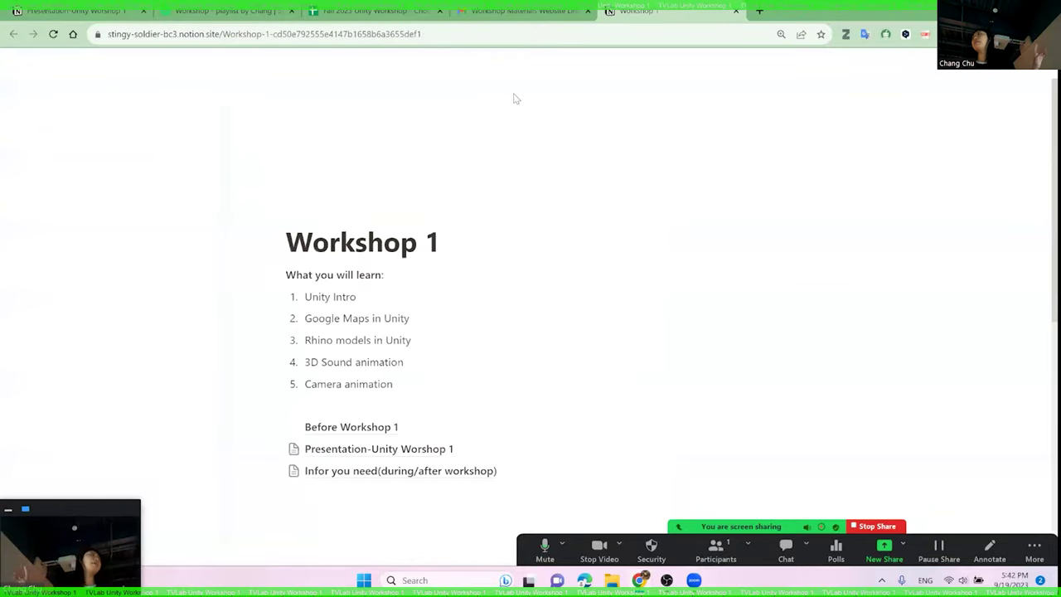
{"action": "scroll", "coordinate": [514, 95], "scroll_direction": "down", "scroll_amount": 2}
{"action": "left_click", "coordinate": [370, 305]}
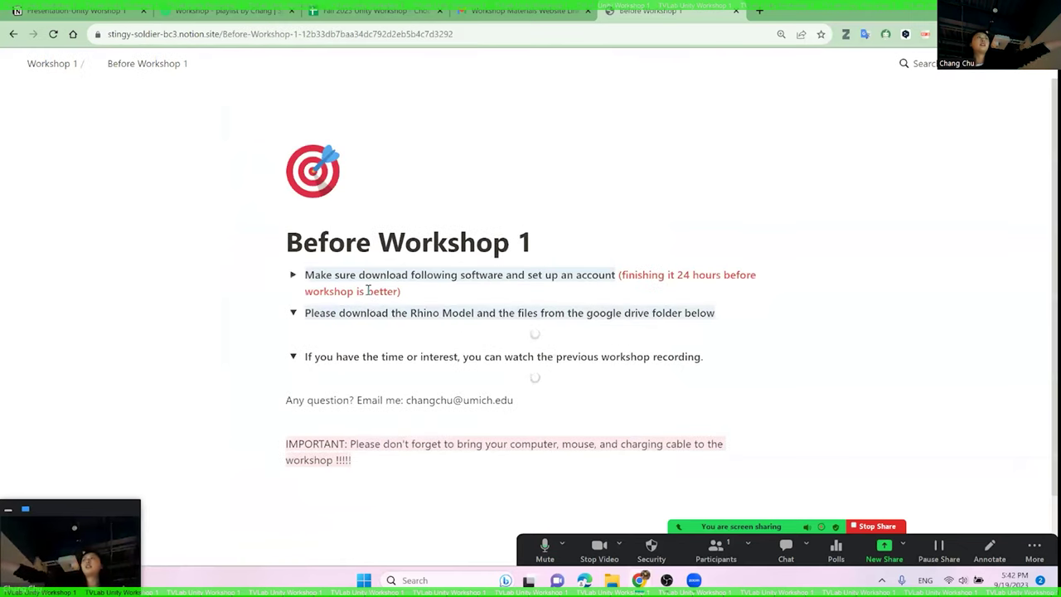
{"action": "left_click", "coordinate": [13, 34]}
{"action": "left_click", "coordinate": [365, 330]}
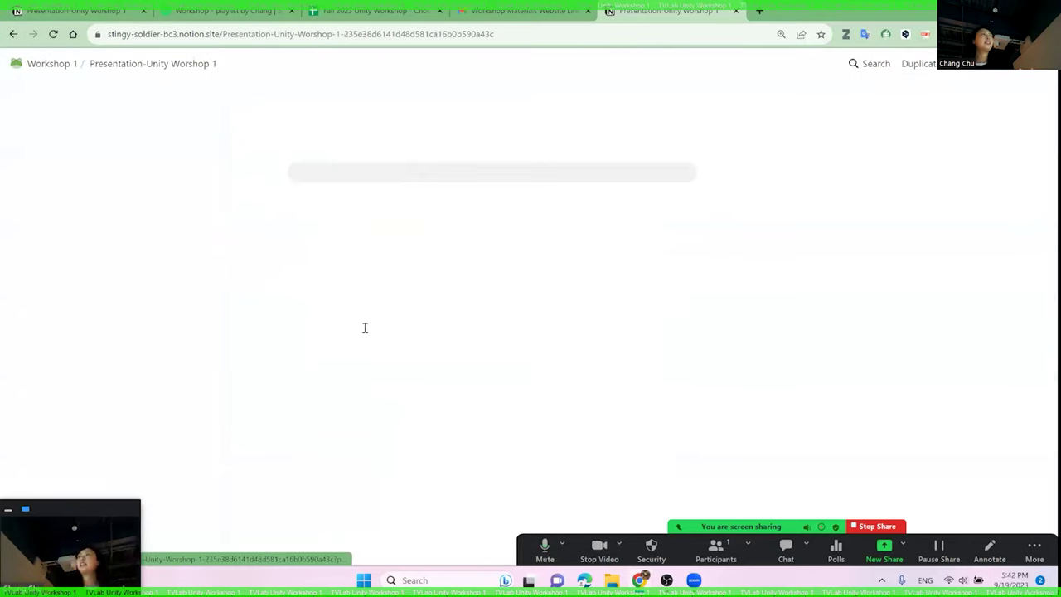
{"action": "scroll", "coordinate": [386, 269], "scroll_direction": "down", "scroll_amount": 3}
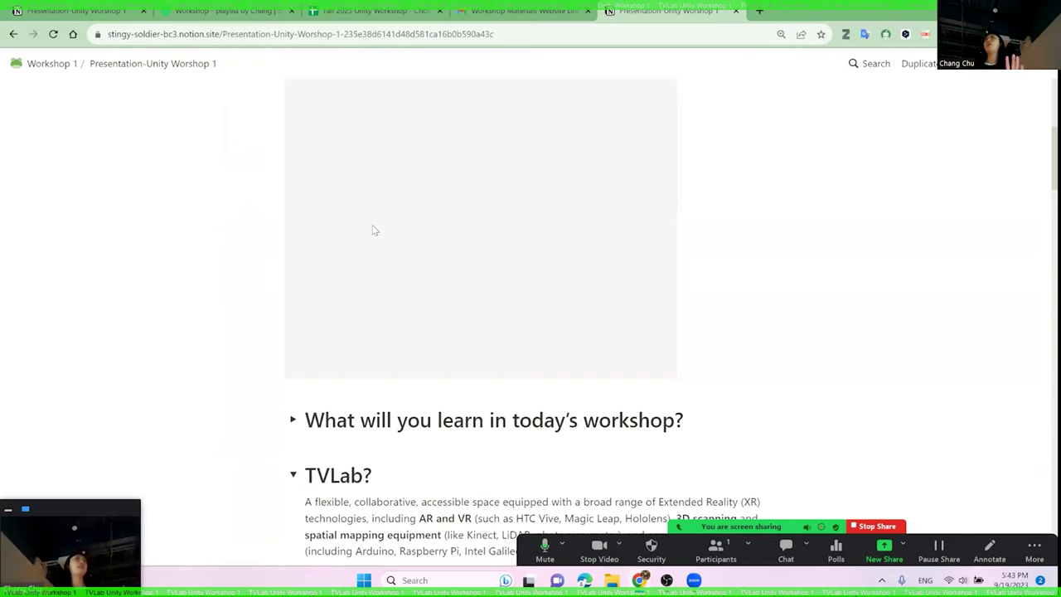
- Return to the original presentation page and review the list of workshop topics alongside the opening sample video
{"action": "key", "text": "ctrl+1"}
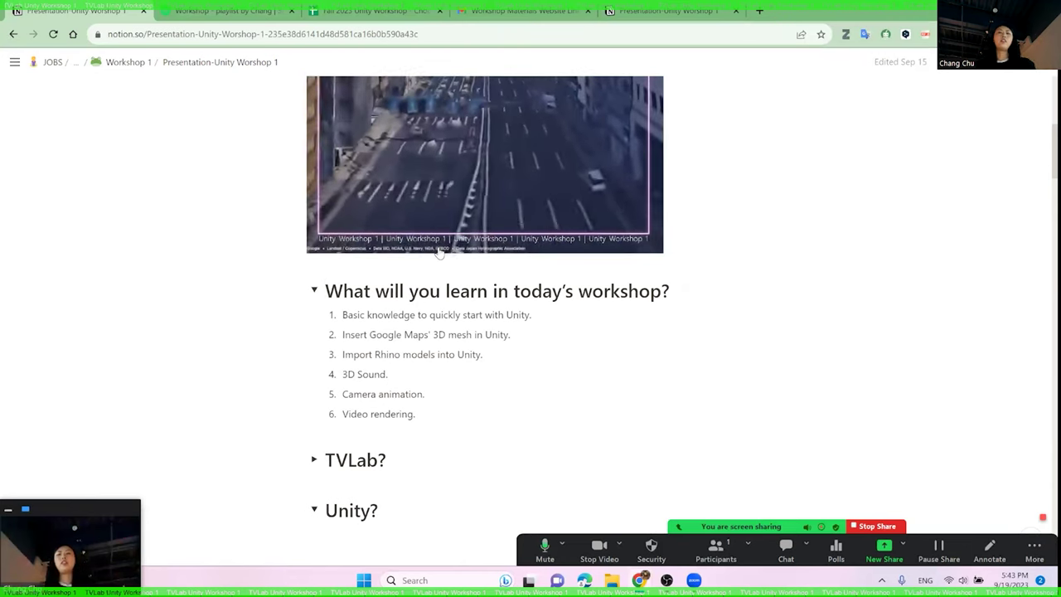
{"action": "scroll", "coordinate": [440, 253], "scroll_direction": "down", "scroll_amount": 1}
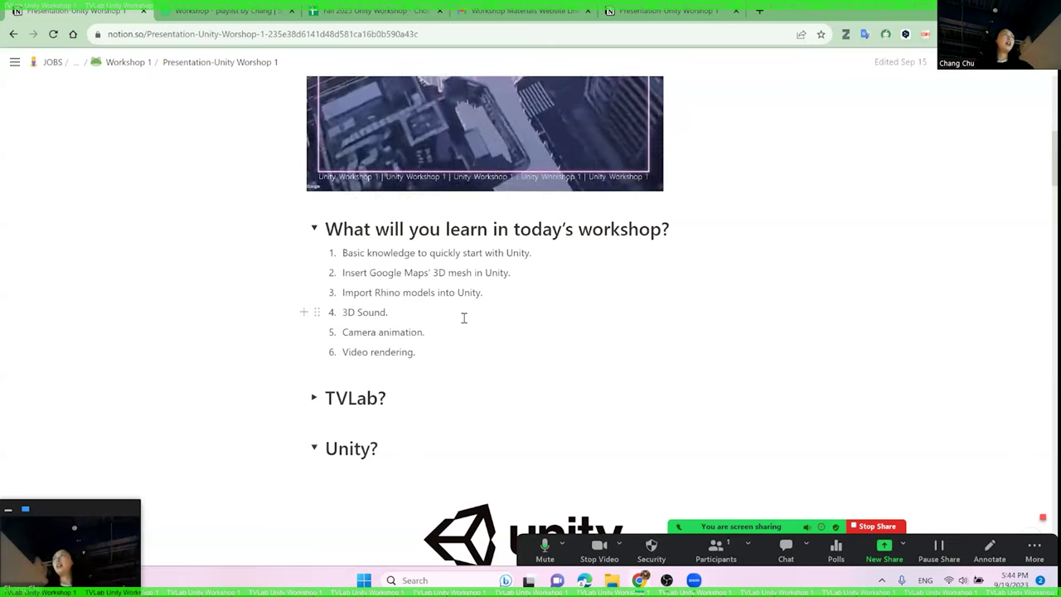
{"action": "left_click", "coordinate": [425, 332]}
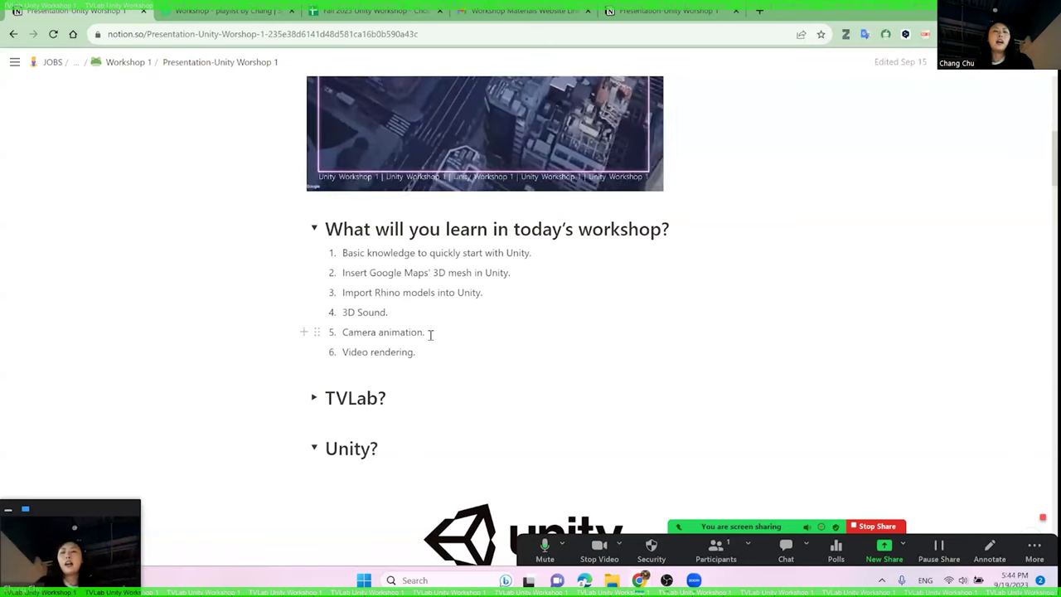
{"action": "scroll", "coordinate": [430, 334], "scroll_direction": "up", "scroll_amount": 4}
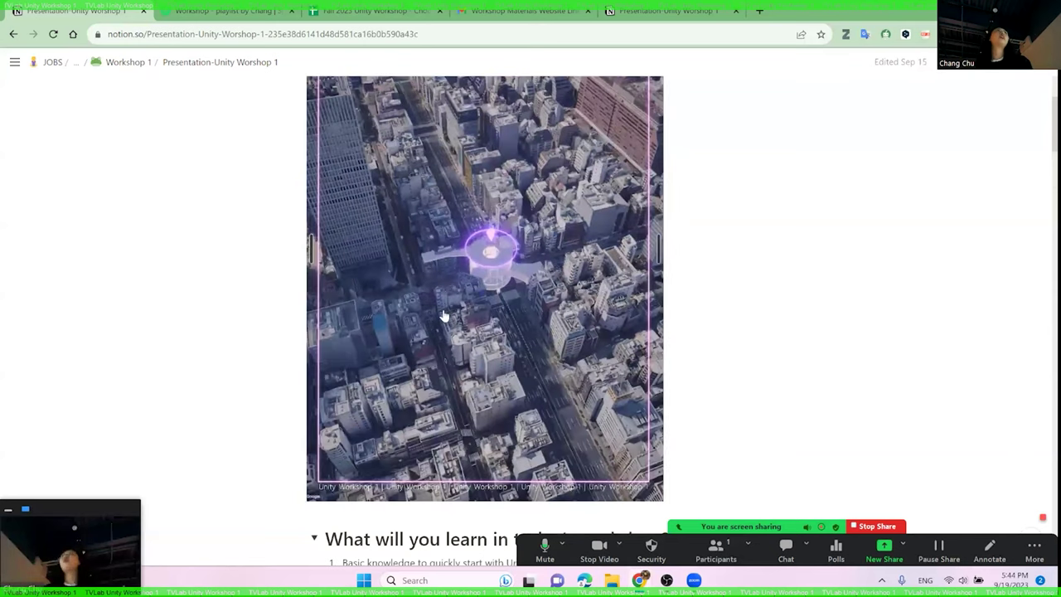
{"action": "scroll", "coordinate": [444, 316], "scroll_direction": "down", "scroll_amount": 1}
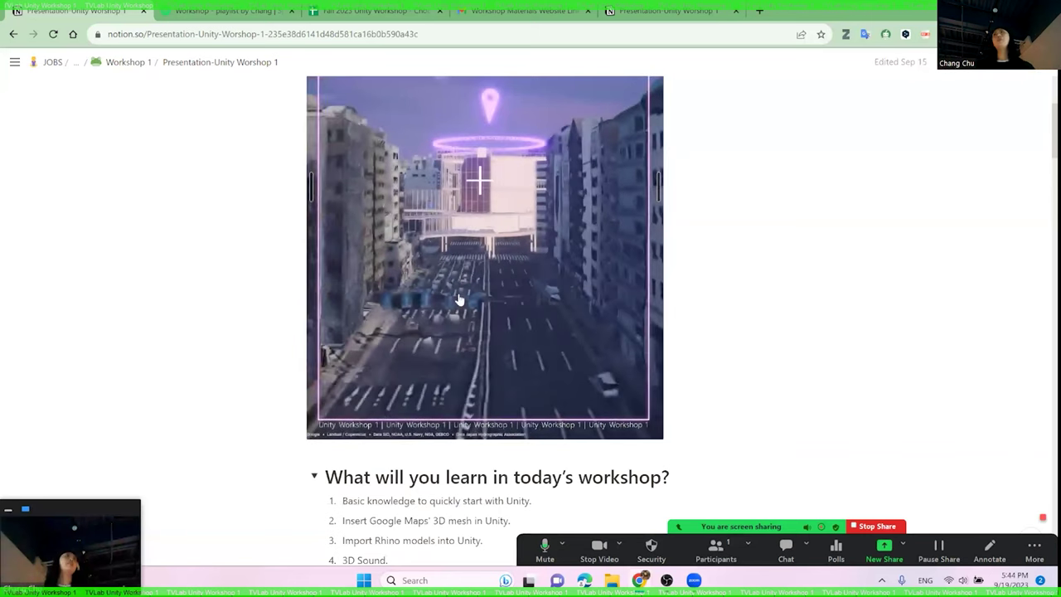
{"action": "scroll", "coordinate": [447, 314], "scroll_direction": "down", "scroll_amount": 3}
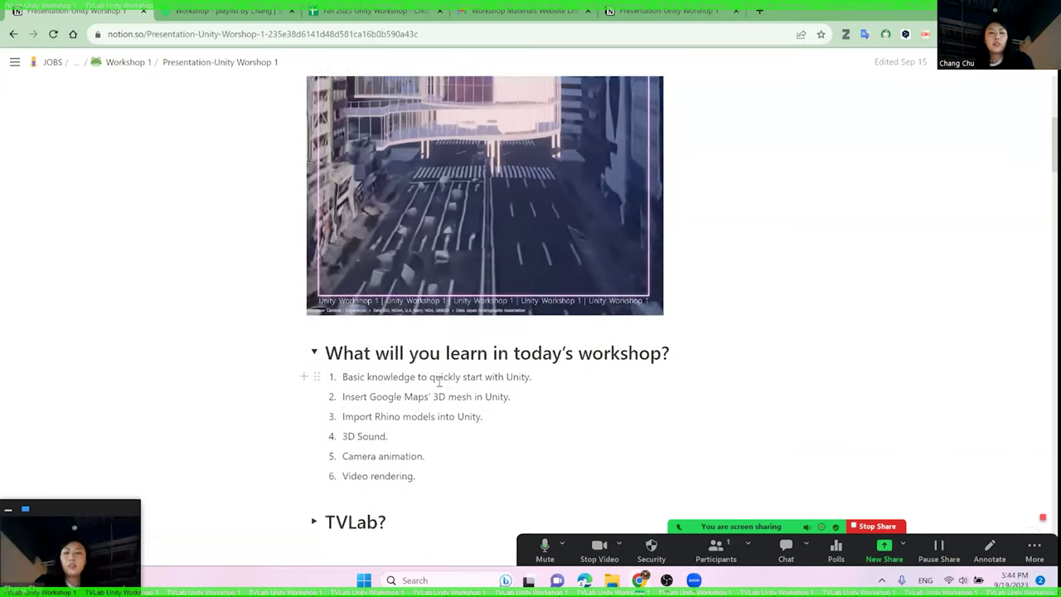
{"action": "scroll", "coordinate": [474, 362], "scroll_direction": "up", "scroll_amount": 3}
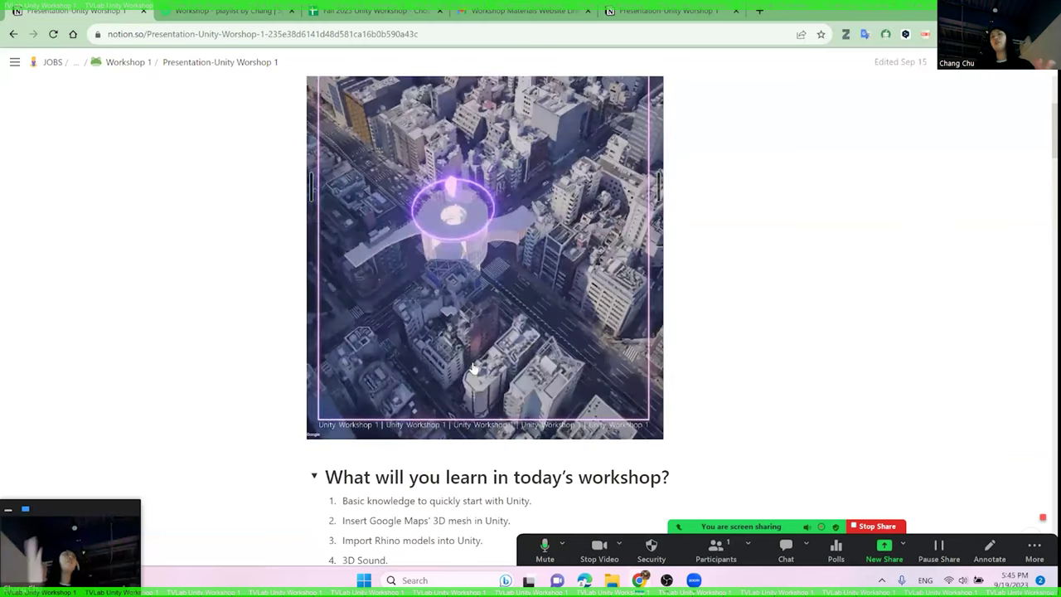
- Expand the TVLab? section and read through its description and images
{"action": "scroll", "coordinate": [333, 327], "scroll_direction": "down", "scroll_amount": 4}
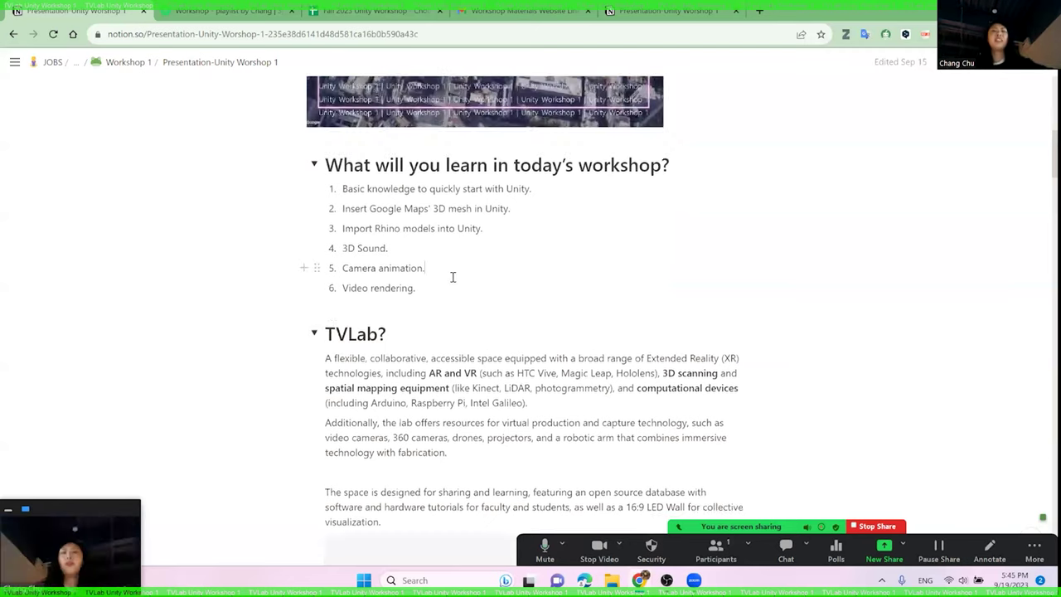
{"action": "scroll", "coordinate": [333, 328], "scroll_direction": "down", "scroll_amount": 2}
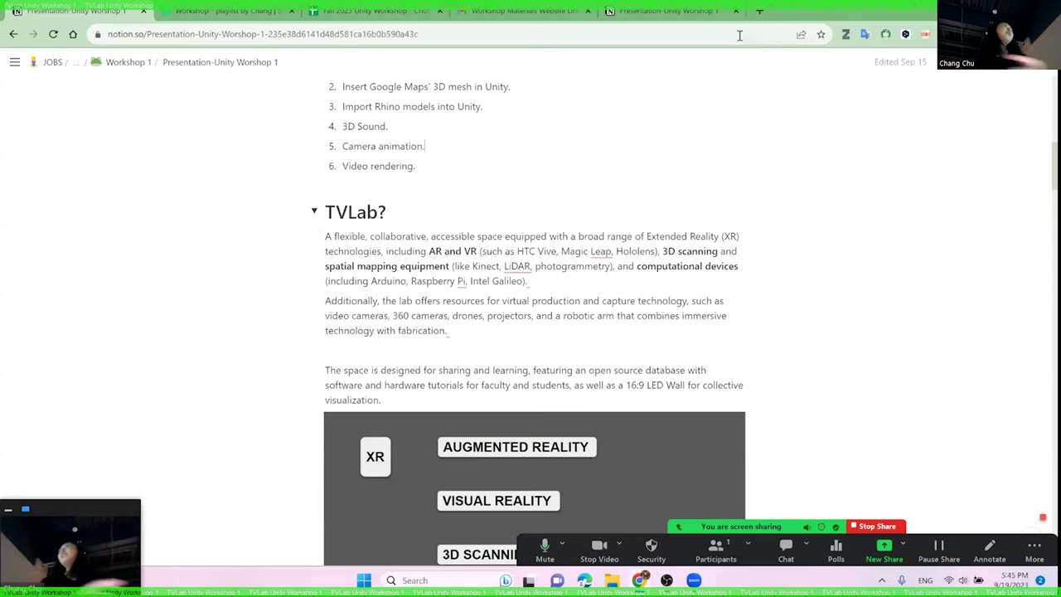
{"action": "mouse_move", "coordinate": [571, 14]}
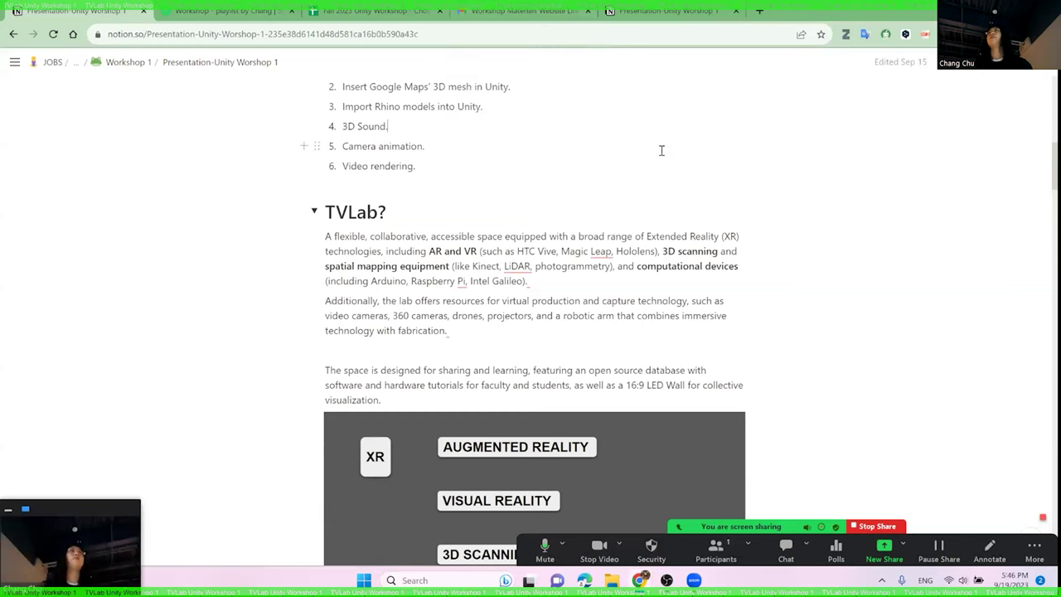
{"action": "scroll", "coordinate": [661, 149], "scroll_direction": "down", "scroll_amount": 7}
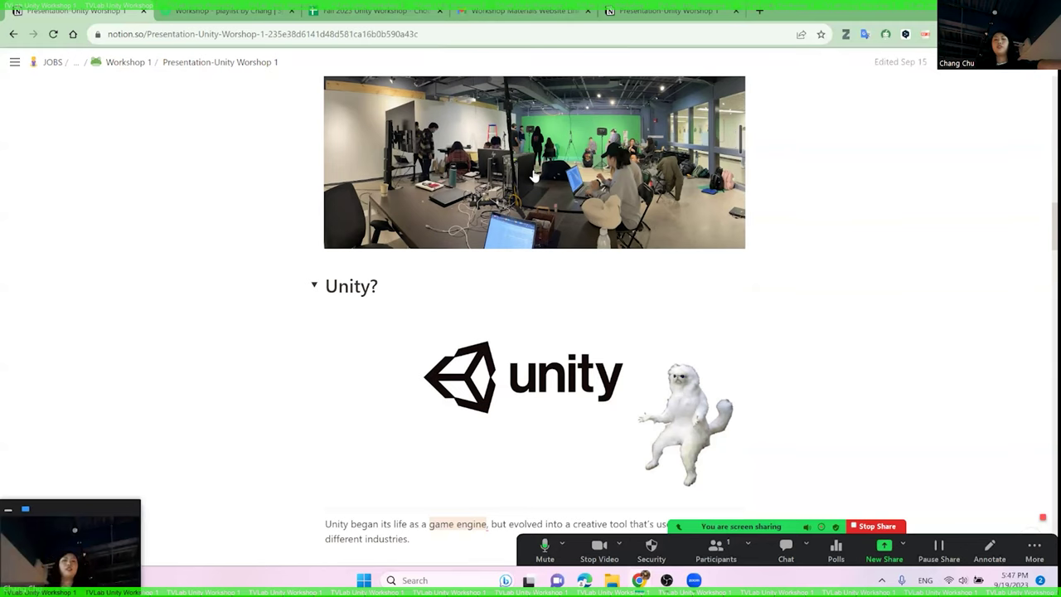
- Read the Unity? section, covering the game engine explanation and its diagram of content inputs
{"action": "scroll", "coordinate": [538, 233], "scroll_direction": "down", "scroll_amount": 3}
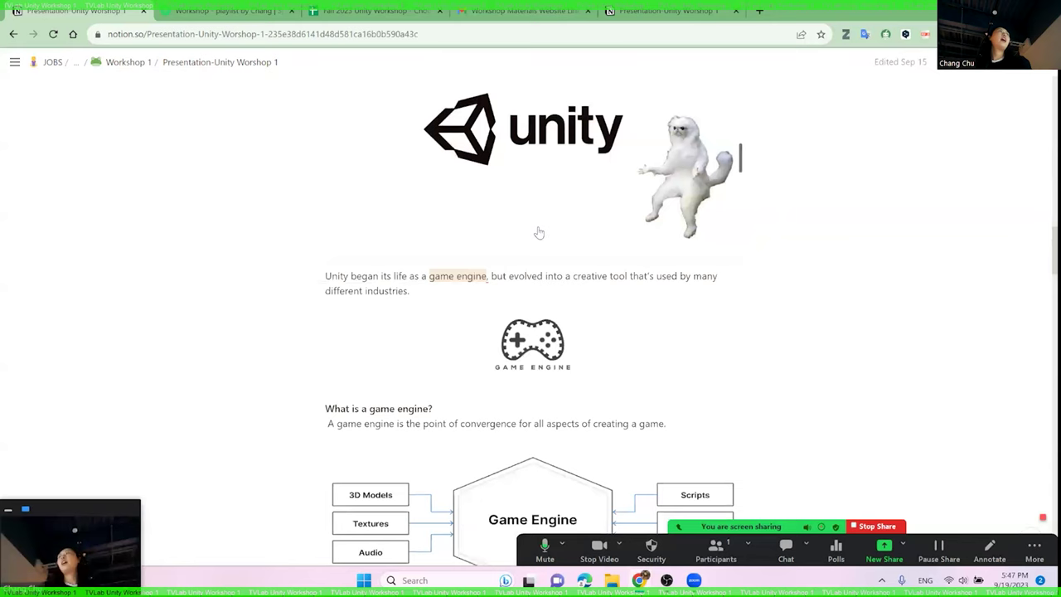
{"action": "scroll", "coordinate": [539, 233], "scroll_direction": "down", "scroll_amount": 2}
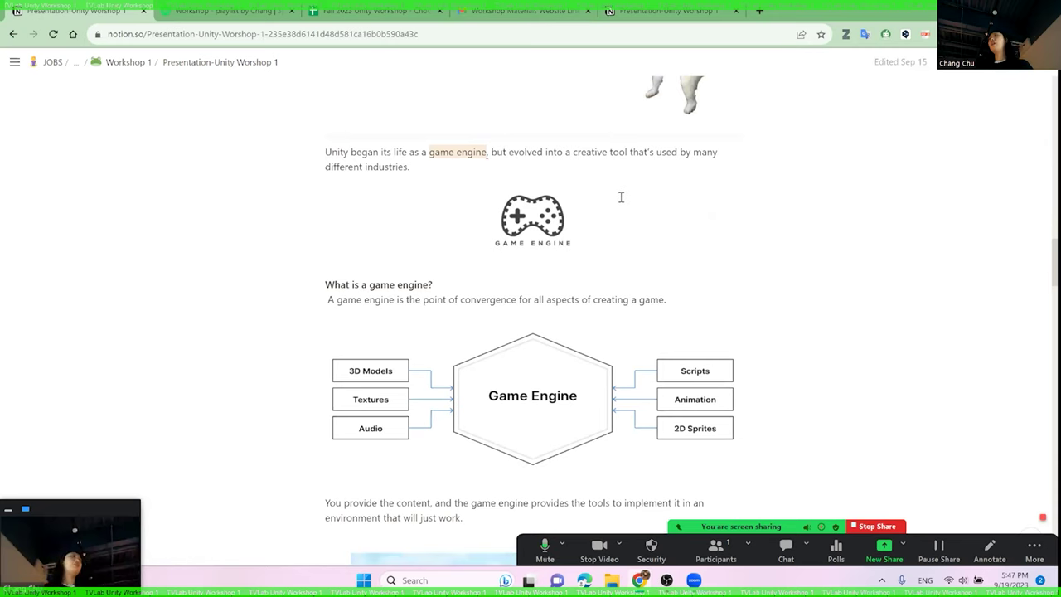
{"action": "right_click", "coordinate": [620, 198]}
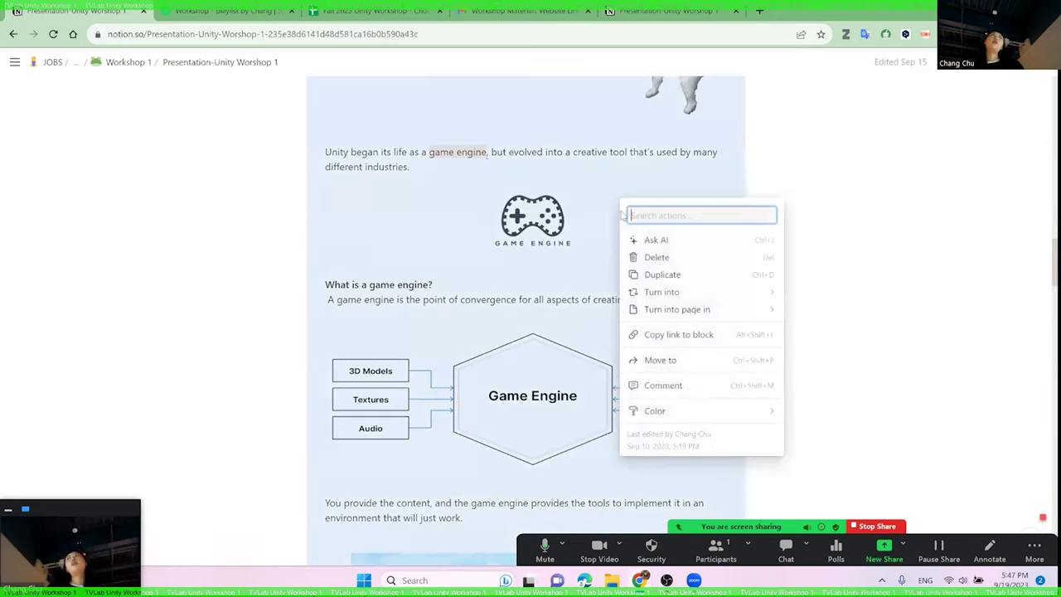
{"action": "key", "text": "Escape"}
{"action": "scroll", "coordinate": [809, 214], "scroll_direction": "down", "scroll_amount": 3}
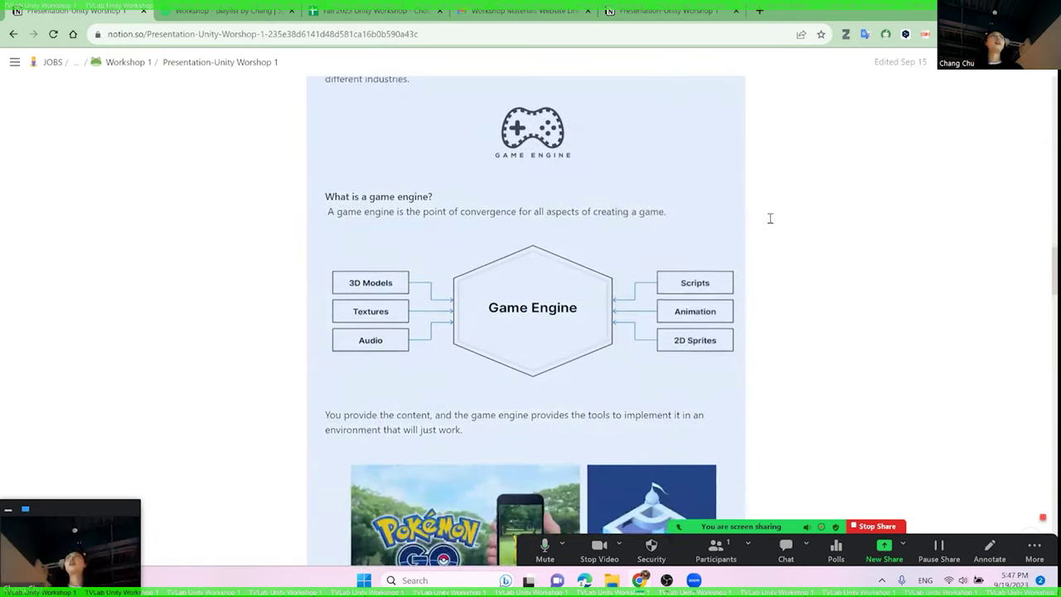
{"action": "left_click", "coordinate": [839, 234]}
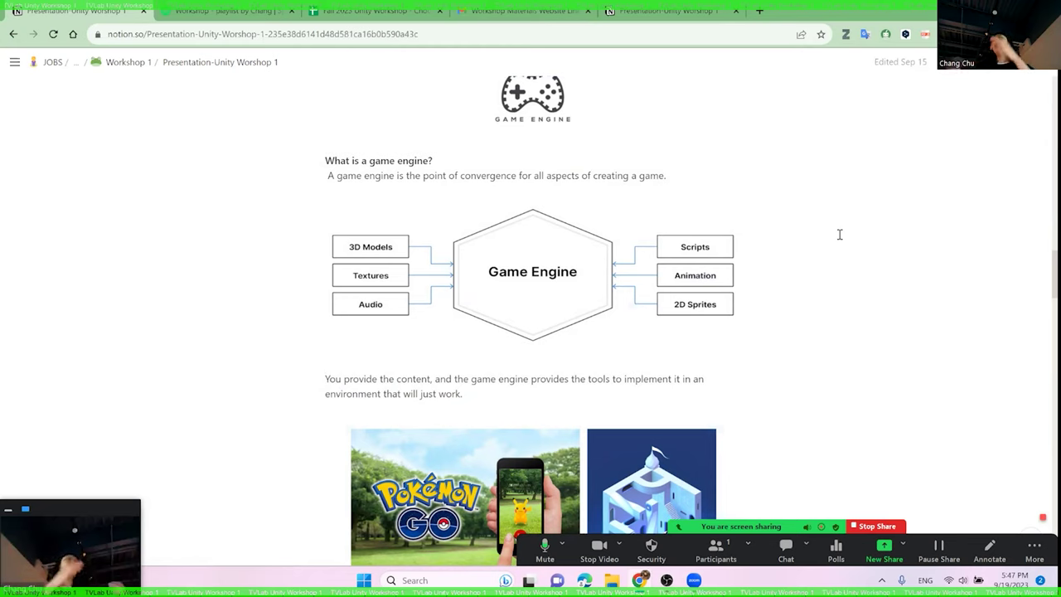
- Exit the full-screen Unity for Architecture, Engineering & Construction video and go to the "Step 1: Import Rhino model in Unity" section
{"action": "scroll", "coordinate": [839, 234], "scroll_direction": "down", "scroll_amount": 3}
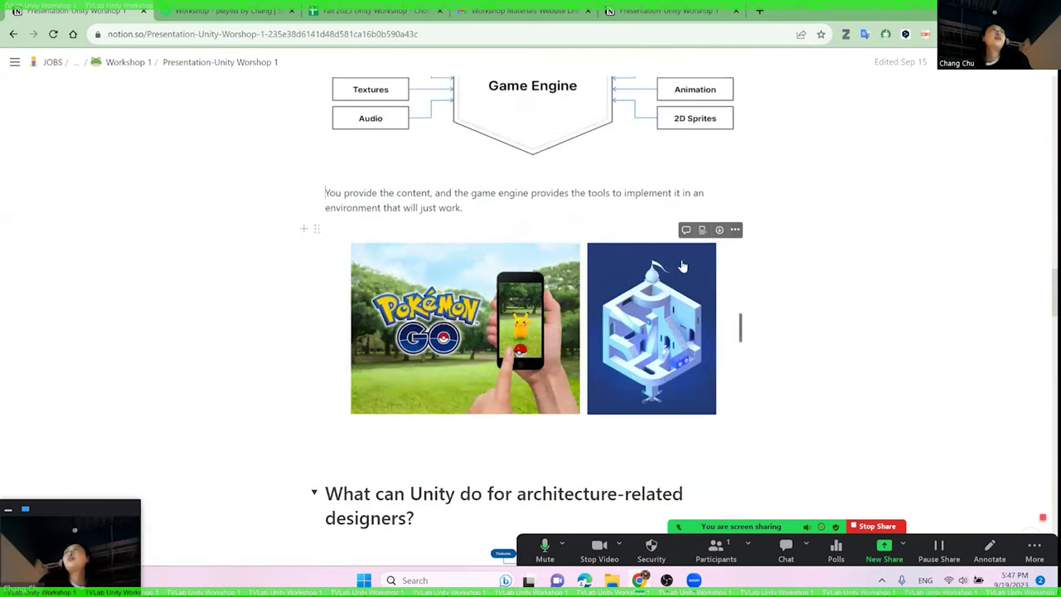
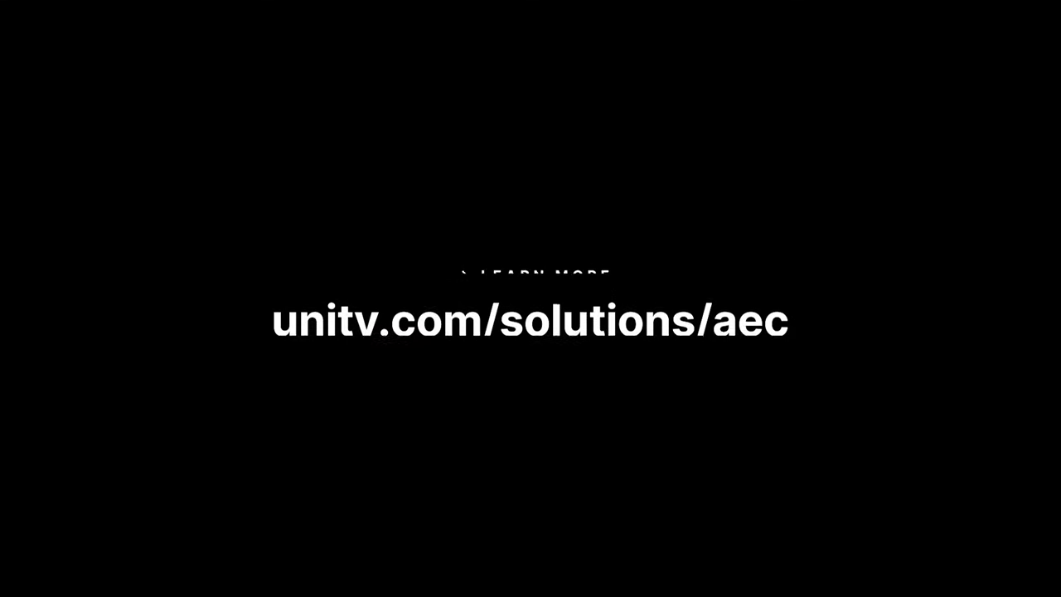
{"action": "key", "text": "Escape"}
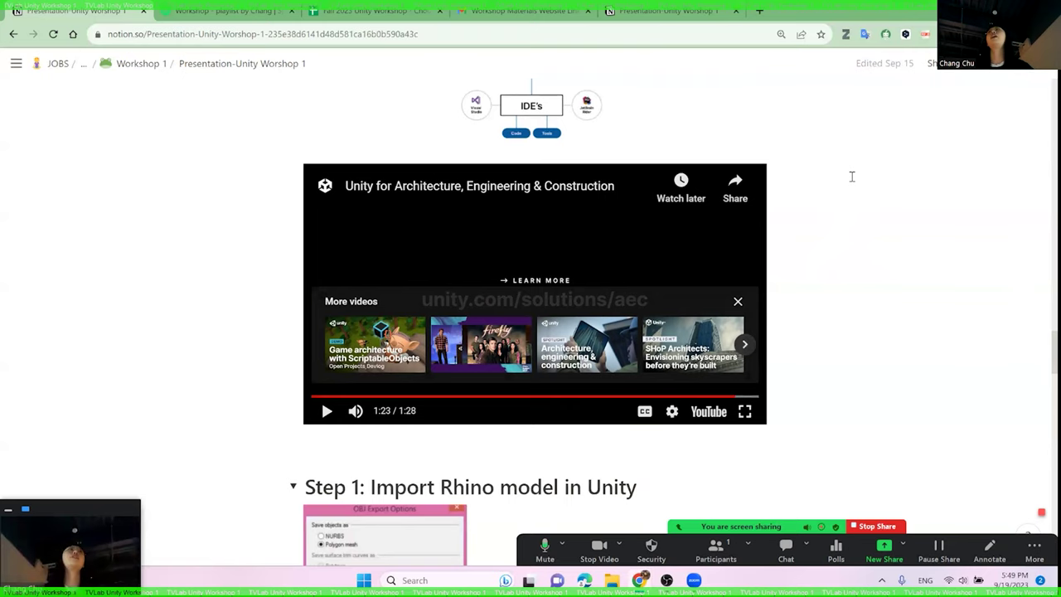
{"action": "scroll", "coordinate": [848, 166], "scroll_direction": "down", "scroll_amount": 3}
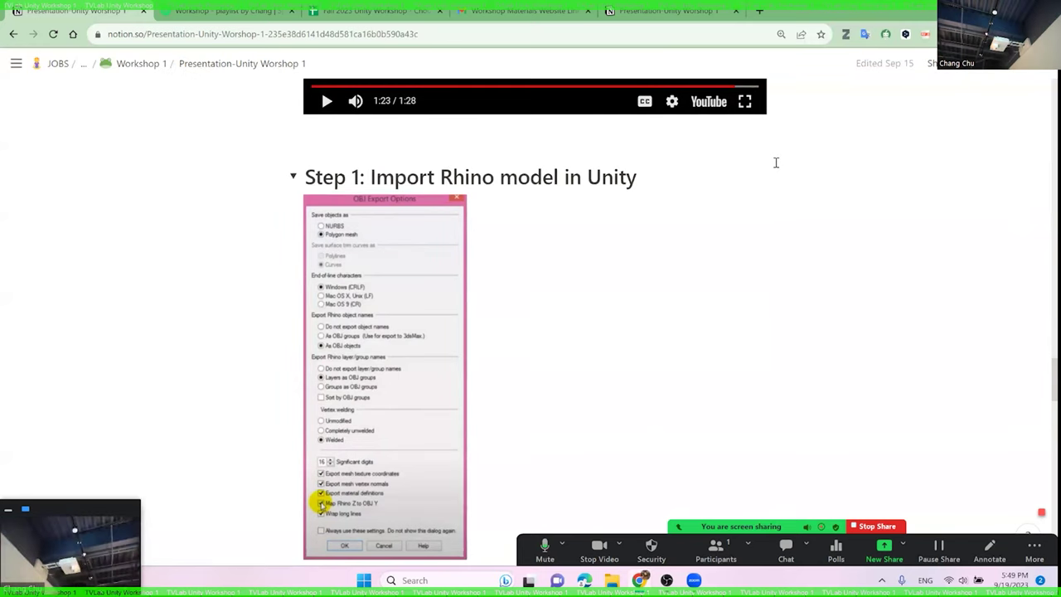
- Switch to File Explorer and open "tokyo skybridge_tvlab workshop 1.3dm" from the Rhino Model folder in Rhino
{"action": "key", "text": "alt+Tab"}
{"action": "left_click_drag", "start_coordinate": [451, 30], "coordinate": [370, 78]}
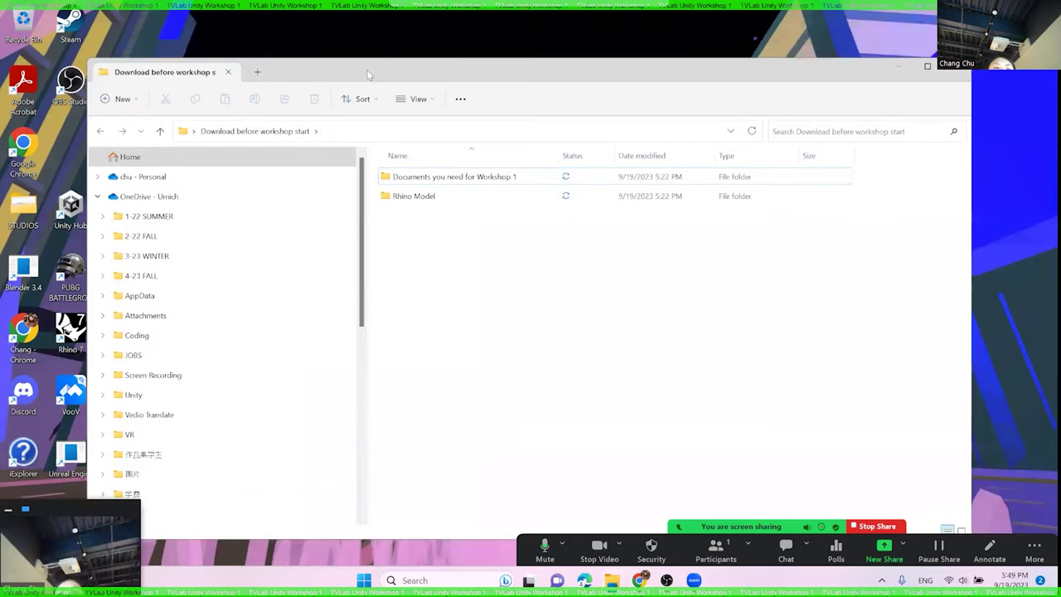
{"action": "left_click", "coordinate": [427, 197]}
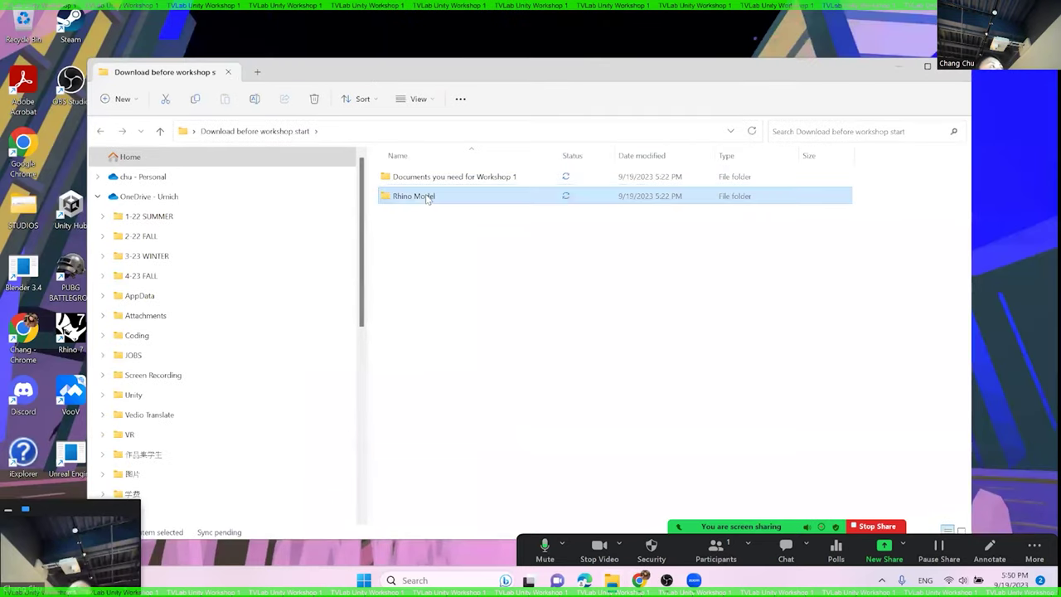
{"action": "double_click", "coordinate": [427, 198]}
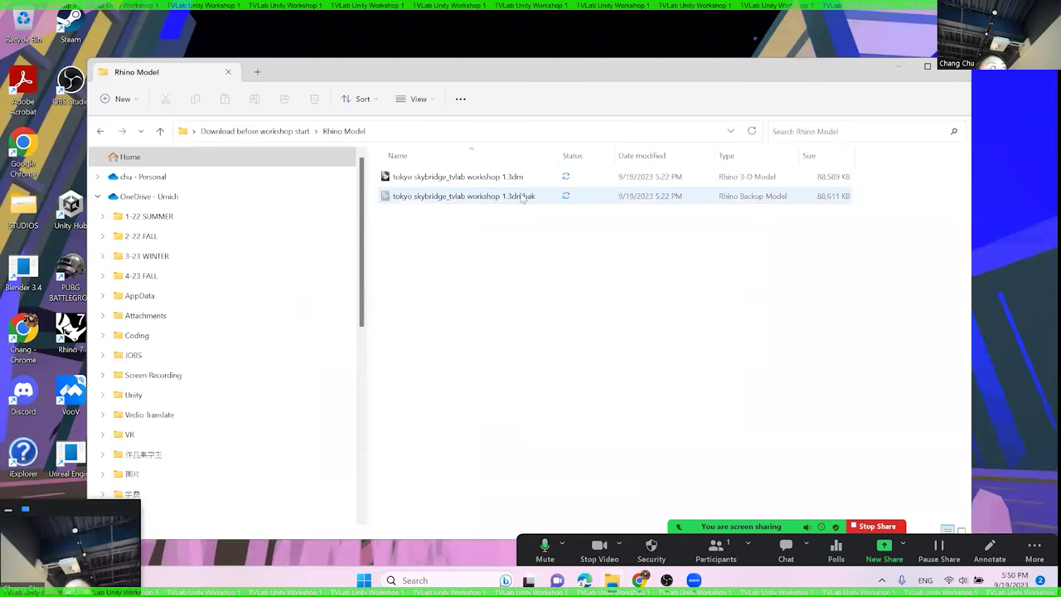
{"action": "double_click", "coordinate": [427, 197]}
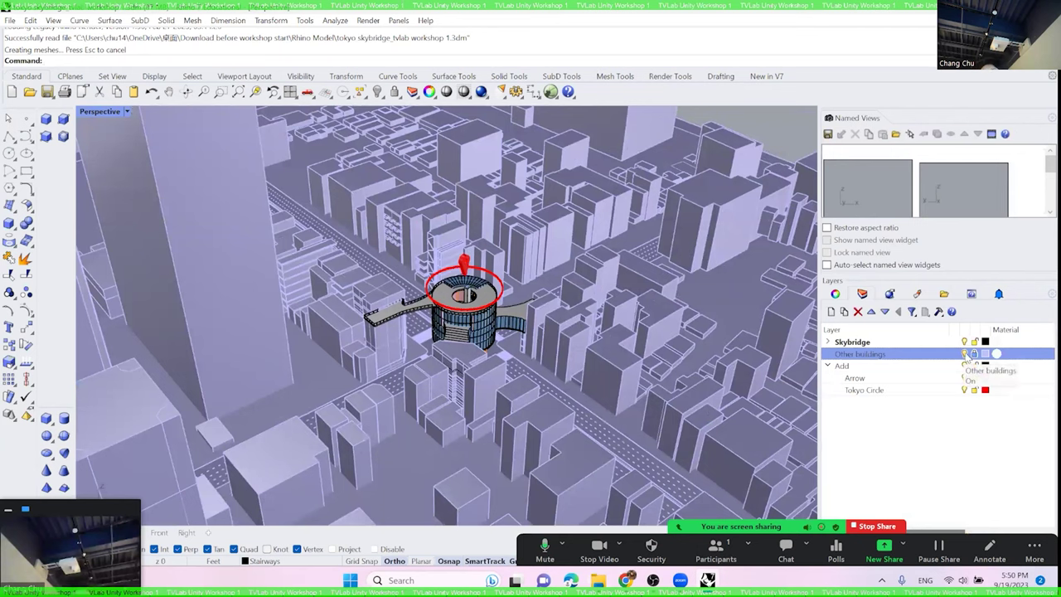
- Hide the Other buildings layer and expand the Skybridge layer to go through its sublayers
{"action": "left_click", "coordinate": [965, 354]}
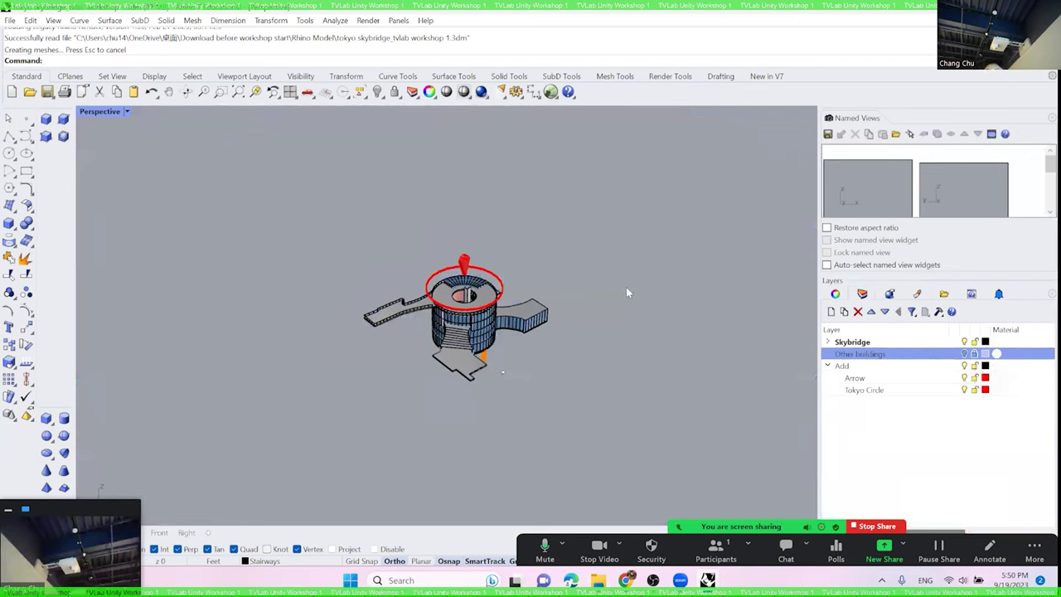
{"action": "double_click", "coordinate": [907, 342]}
{"action": "left_click", "coordinate": [928, 390]}
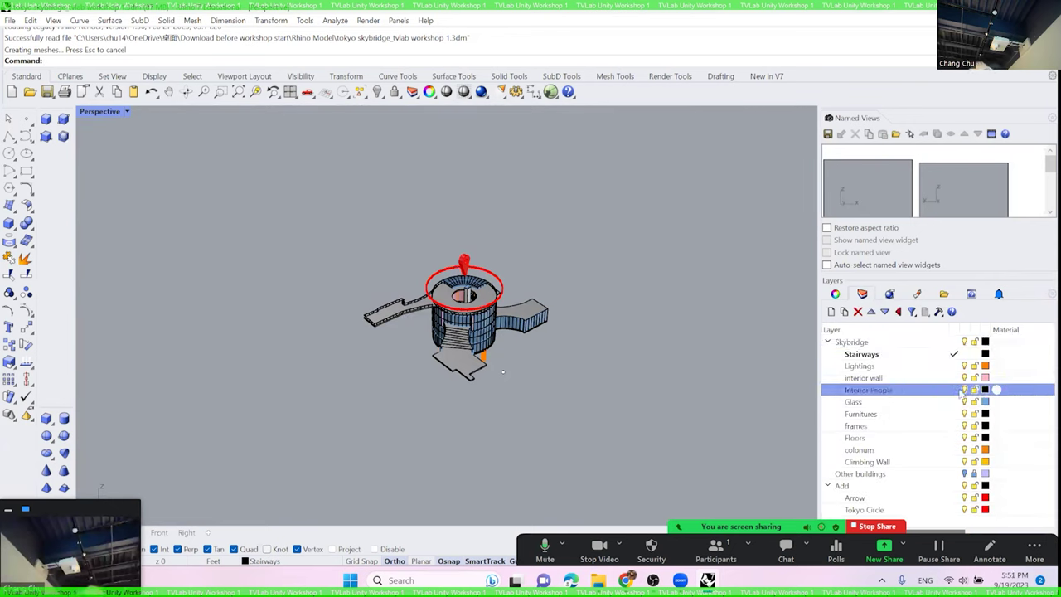
{"action": "left_click", "coordinate": [932, 379]}
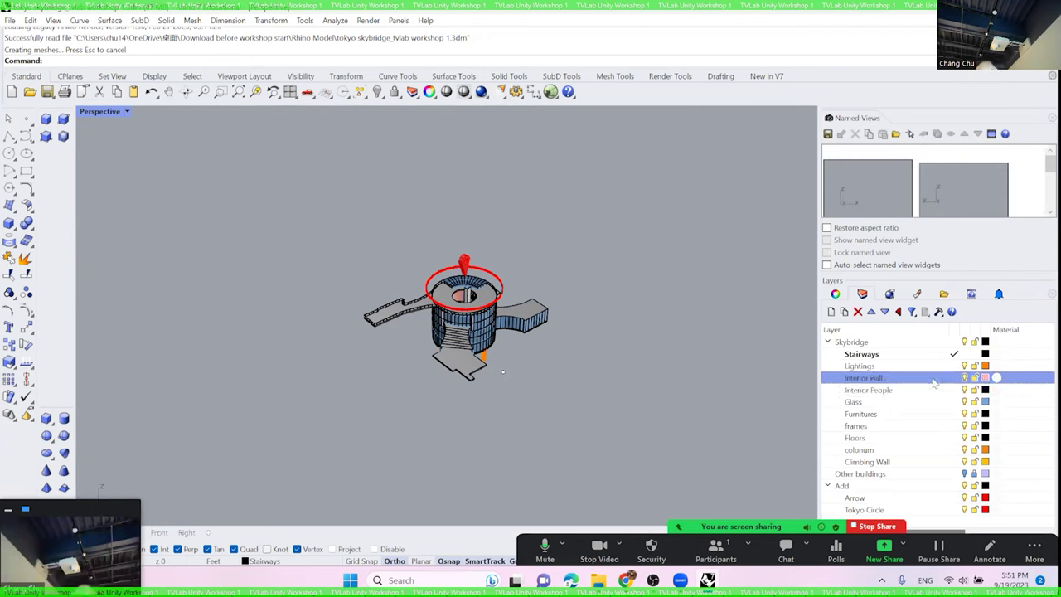
{"action": "left_click", "coordinate": [937, 391]}
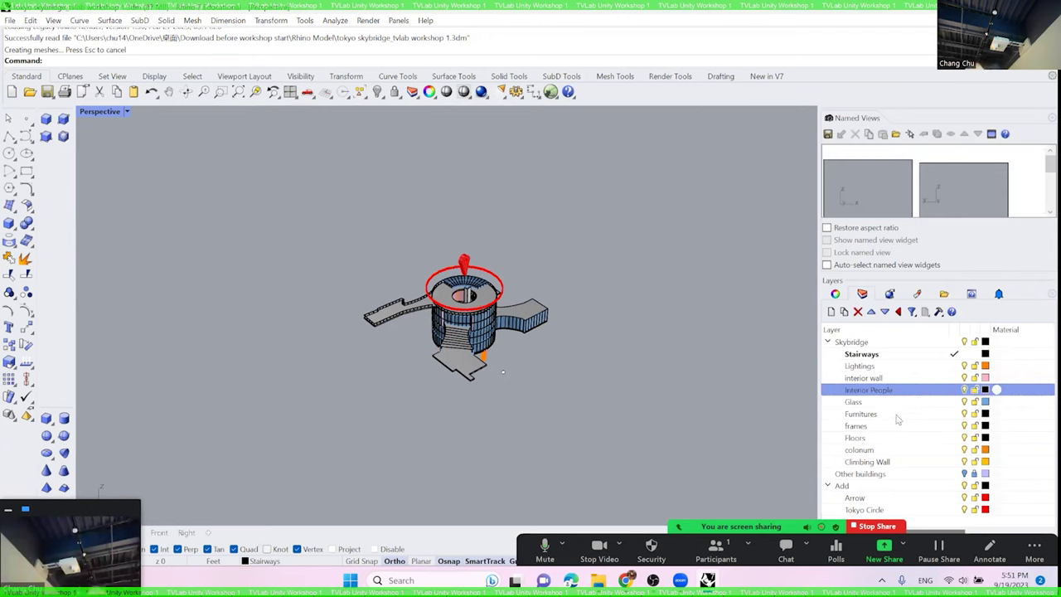
{"action": "left_click", "coordinate": [920, 367]}
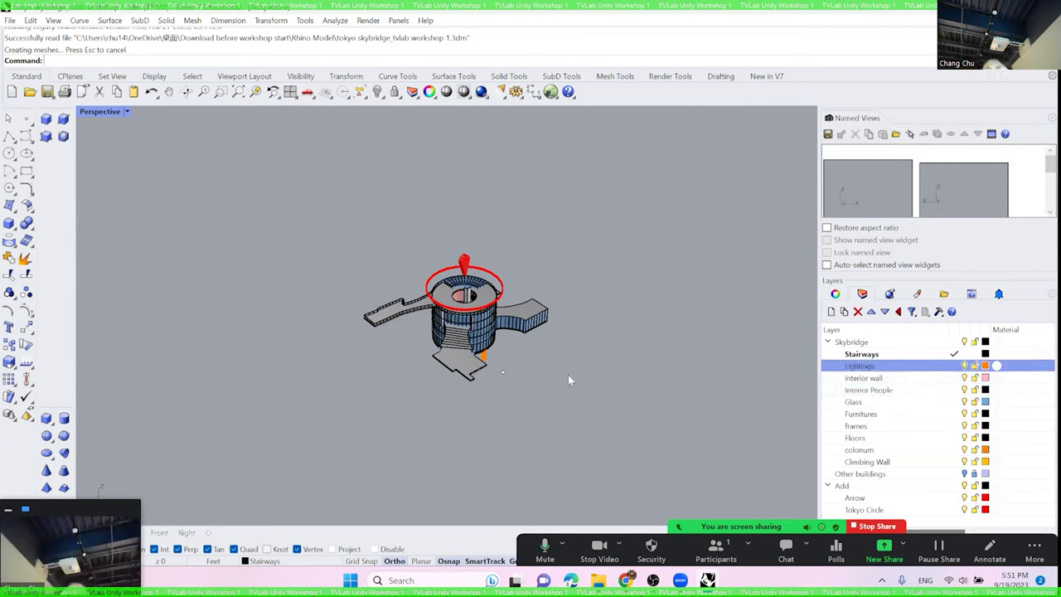
- Examine the isolated skybridge model from several angles, including its ramps, stairs, glass drum and marker
{"action": "right_click_drag", "start_coordinate": [518, 228], "coordinate": [609, 438]}
{"action": "left_click_drag", "start_coordinate": [609, 369], "coordinate": [332, 221]}
{"action": "left_click", "coordinate": [551, 247]}
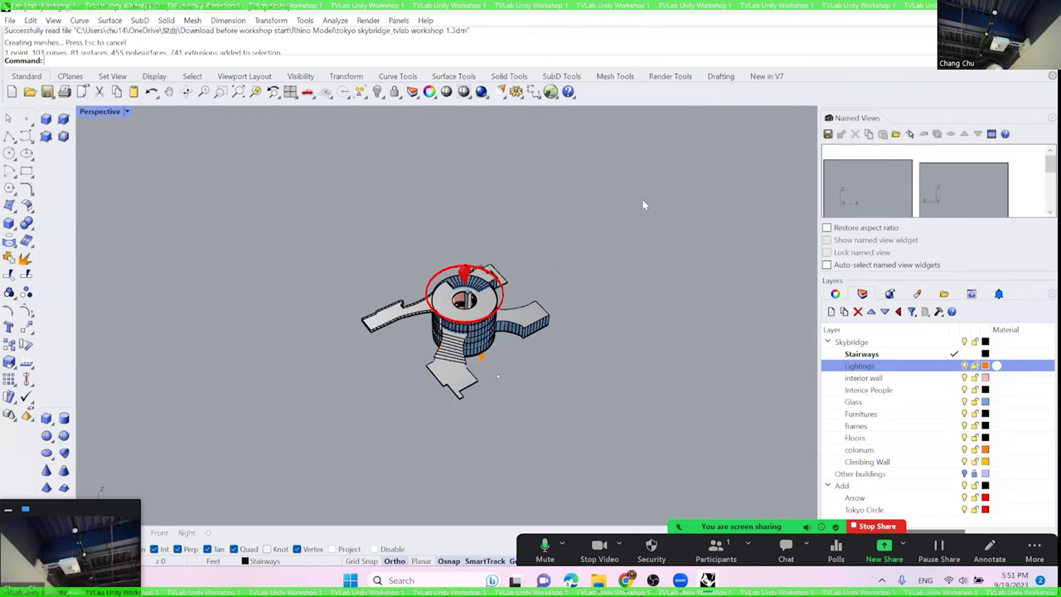
{"action": "scroll", "coordinate": [614, 265], "scroll_direction": "up", "scroll_amount": 3}
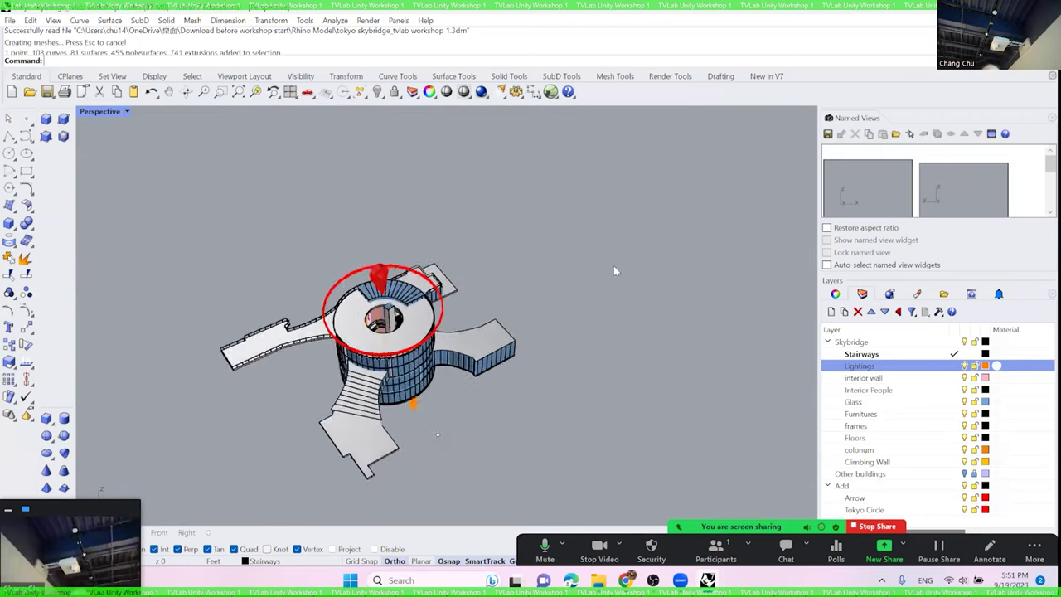
{"action": "right_click_drag", "start_coordinate": [598, 270], "coordinate": [603, 252]}
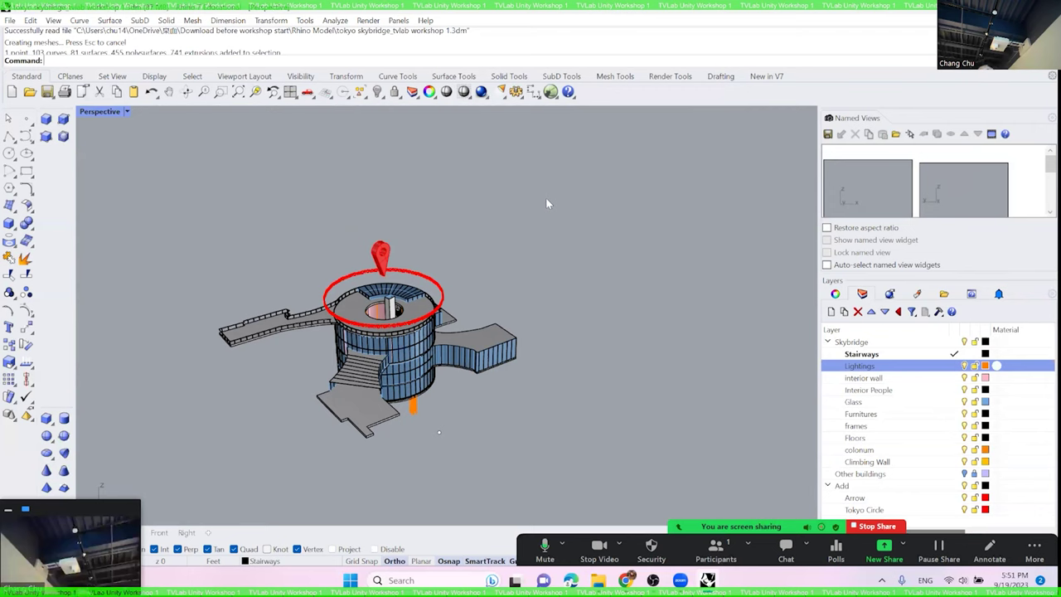
{"action": "right_click_drag", "start_coordinate": [580, 244], "coordinate": [558, 260]}
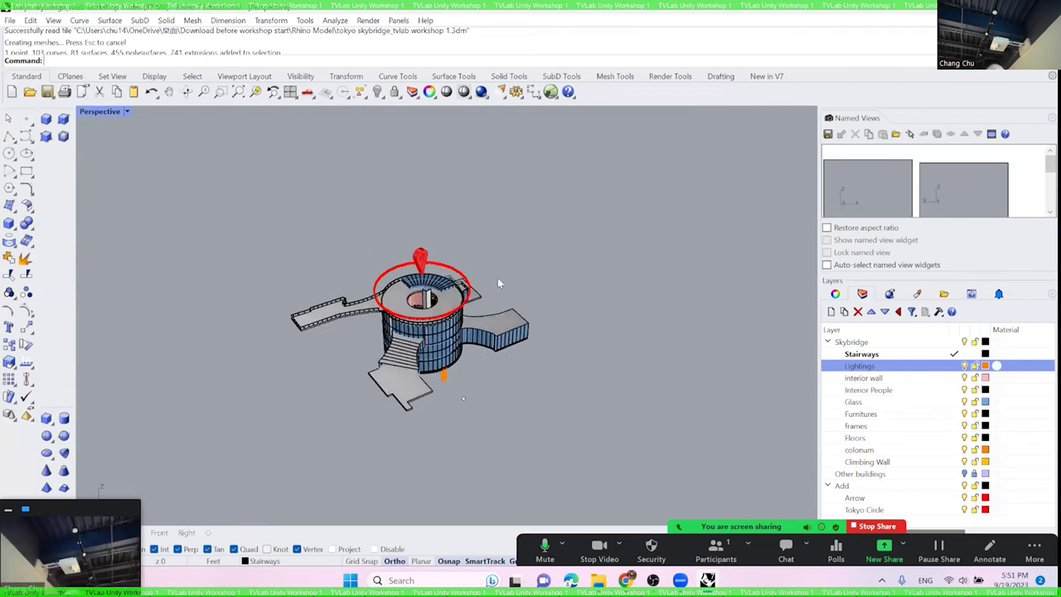
{"action": "scroll", "coordinate": [498, 284], "scroll_direction": "up", "scroll_amount": 2}
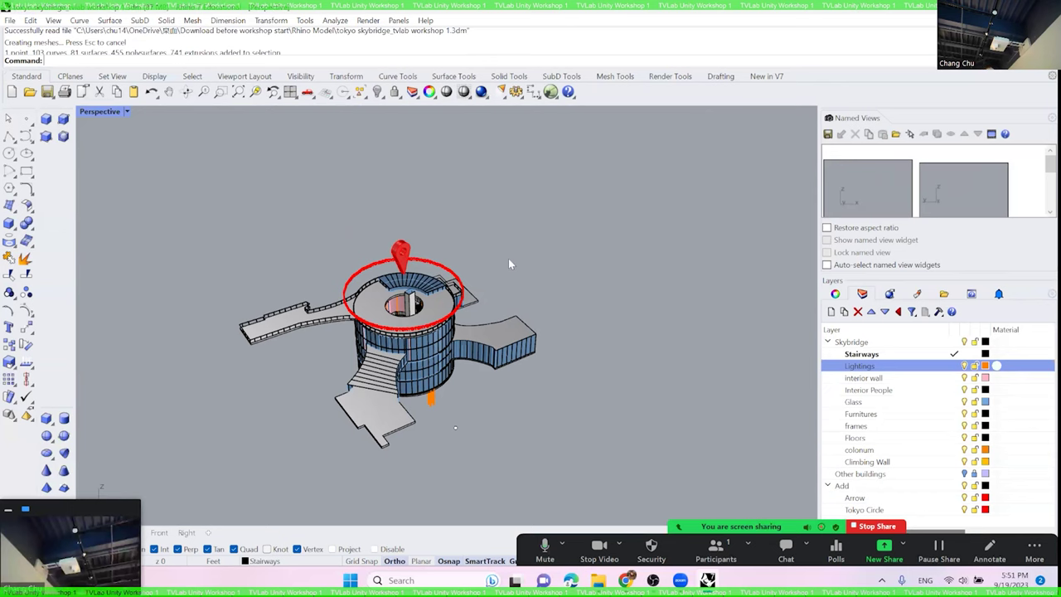
{"action": "right_click_drag", "start_coordinate": [509, 258], "coordinate": [509, 240]}
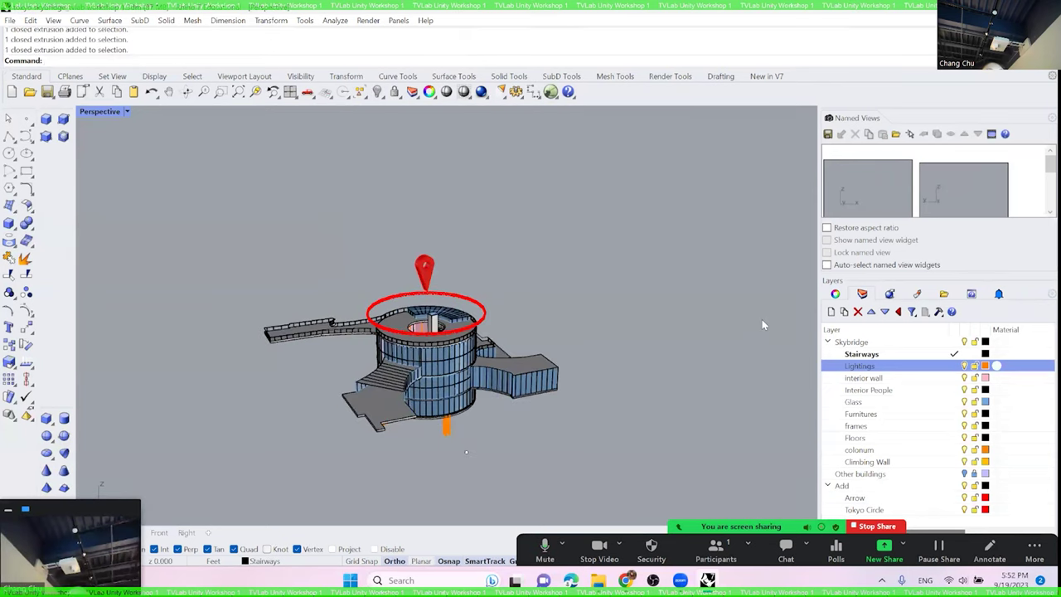
- Widen the layer list and hide every layer except Stairways, keeping it as the current layer
{"action": "left_click_drag", "start_coordinate": [818, 270], "coordinate": [730, 270]}
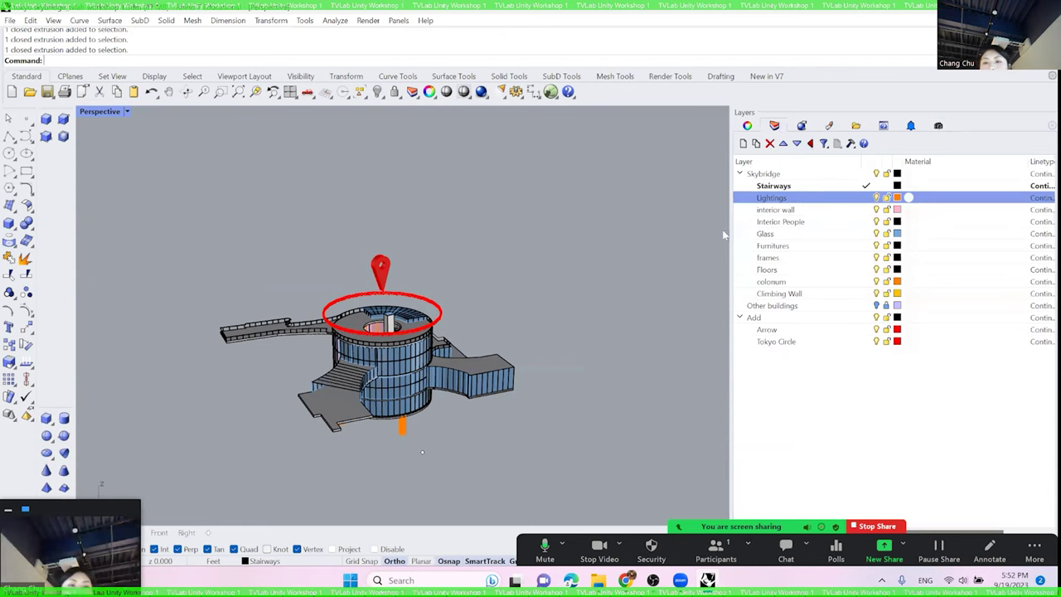
{"action": "left_click_drag", "start_coordinate": [729, 233], "coordinate": [686, 233]}
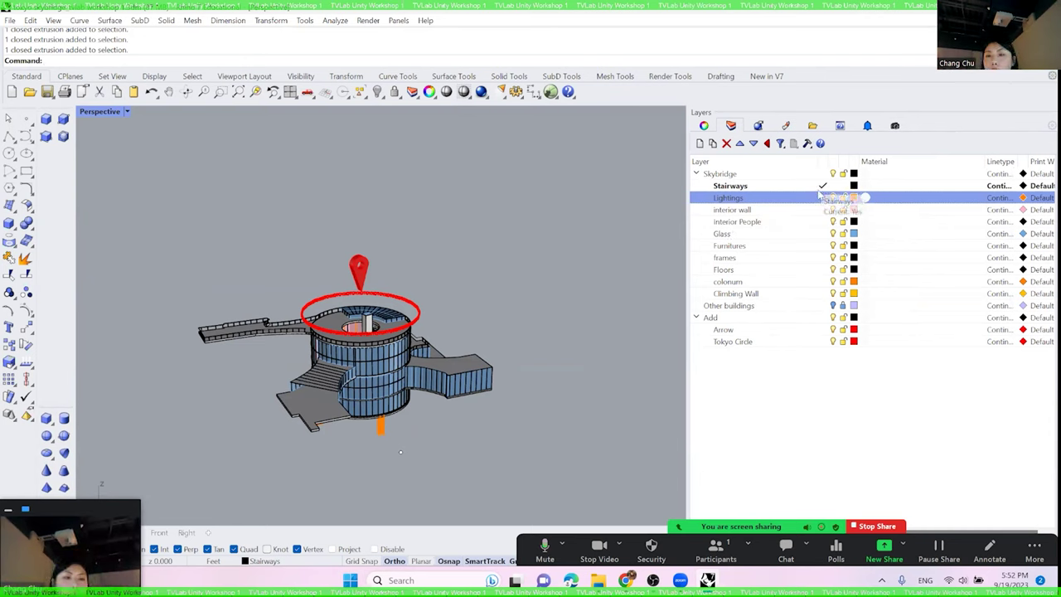
{"action": "left_click", "coordinate": [820, 188]}
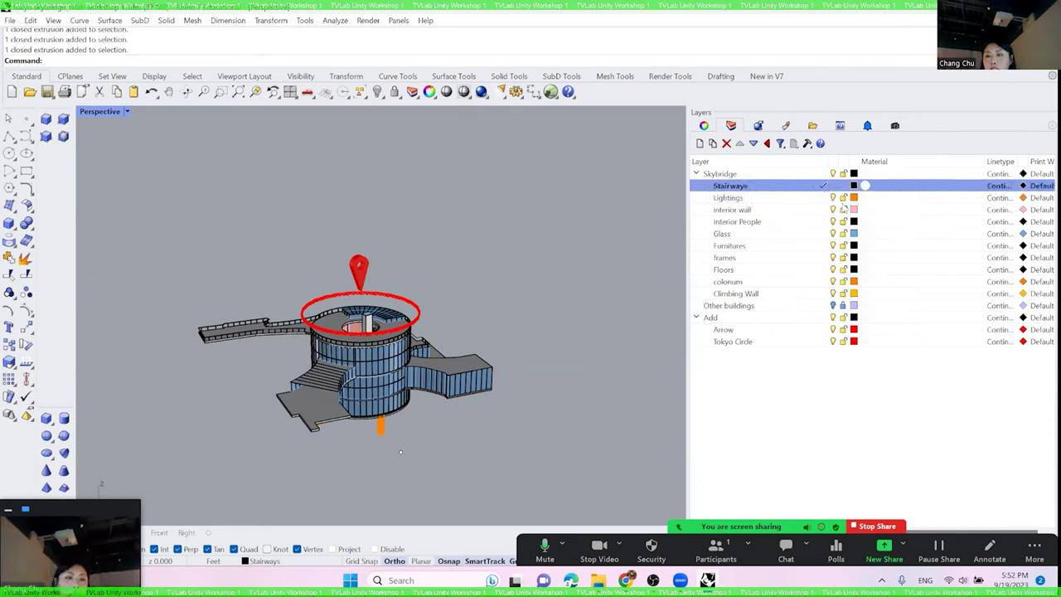
{"action": "left_click", "coordinate": [833, 199]}
{"action": "left_click", "coordinate": [834, 210]}
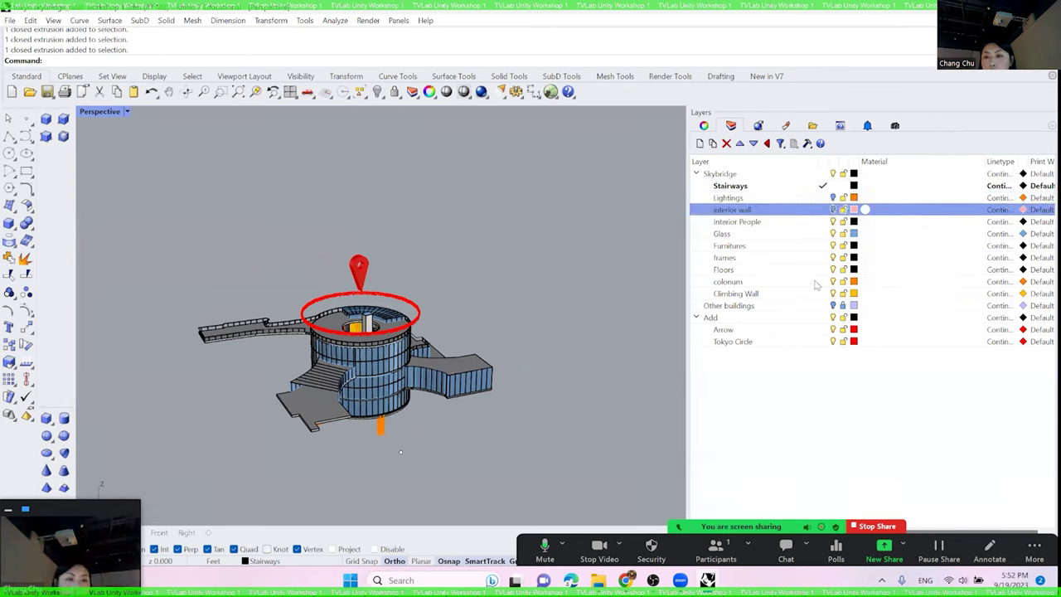
{"action": "left_click", "coordinate": [814, 222]}
{"action": "left_click", "coordinate": [830, 341], "text": "shift"}
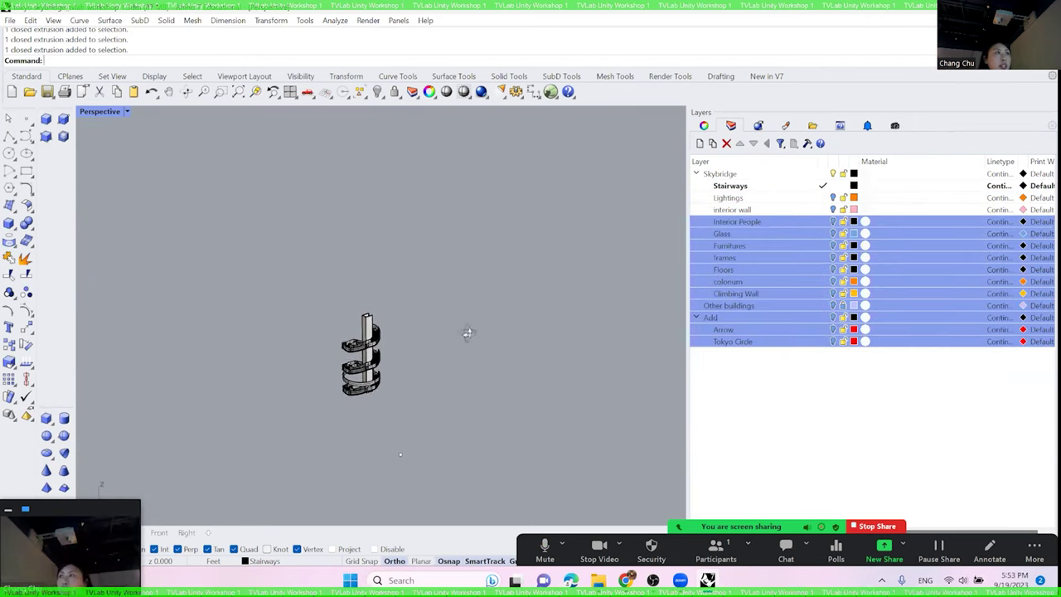
{"action": "left_click", "coordinate": [831, 407]}
- Apply capped box texture mapping to all Stairways objects, using their bounding box and the World coordinate system
{"action": "left_click_drag", "start_coordinate": [439, 426], "coordinate": [351, 303]}
{"action": "right_click_drag", "start_coordinate": [351, 303], "coordinate": [452, 336]}
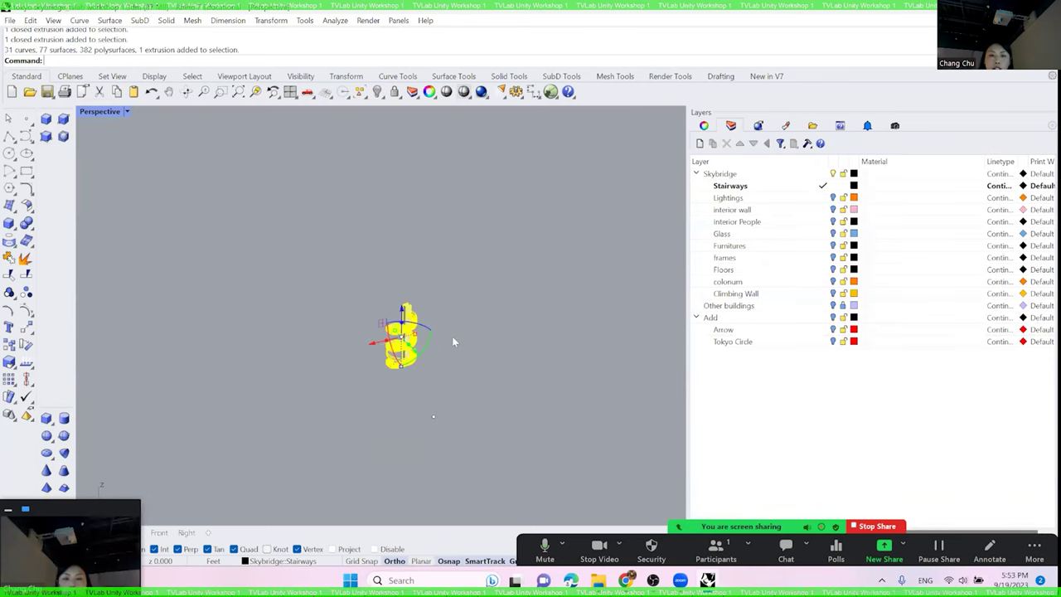
{"action": "left_click", "coordinate": [453, 235]}
{"action": "left_click_drag", "start_coordinate": [495, 269], "coordinate": [381, 386]}
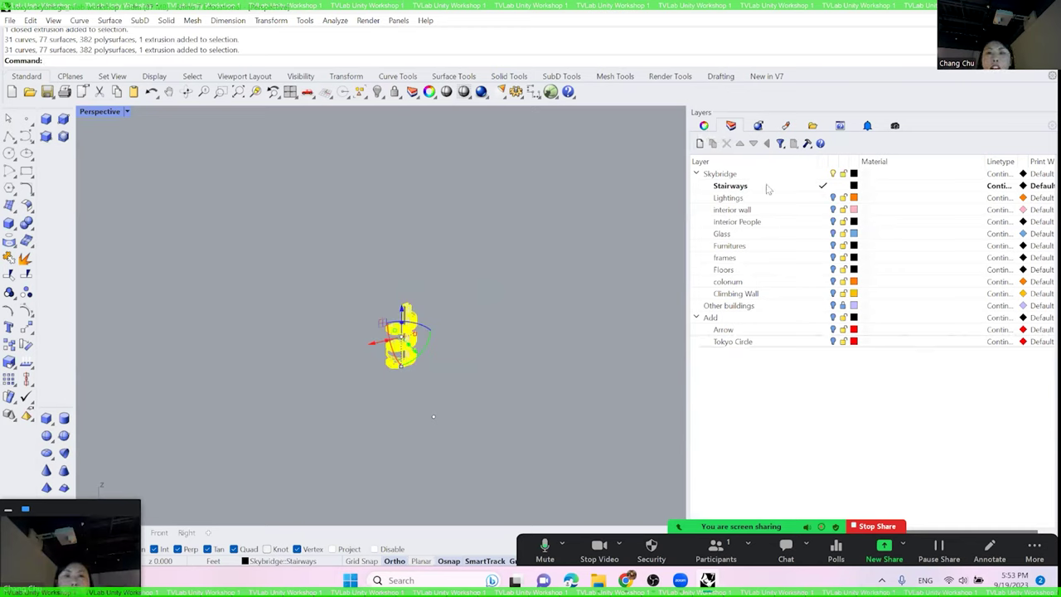
{"action": "left_click", "coordinate": [705, 126]}
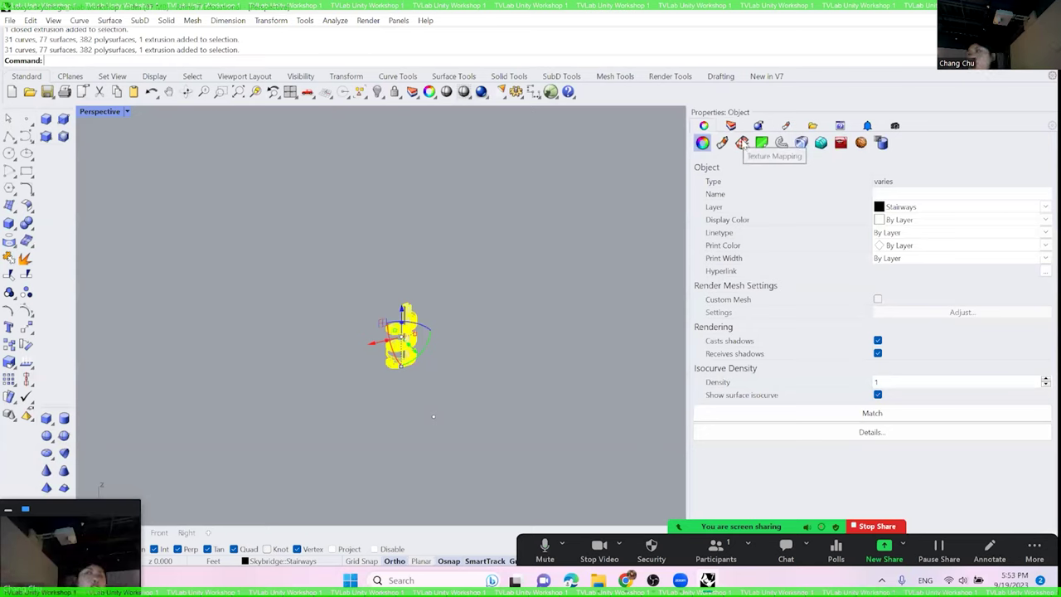
{"action": "left_click", "coordinate": [743, 142]}
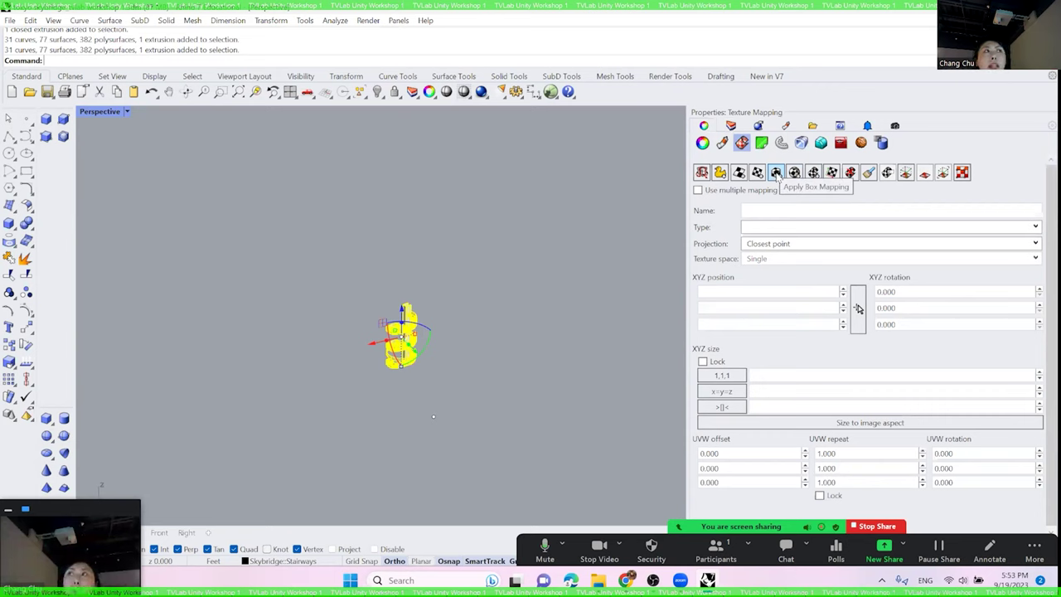
{"action": "left_click", "coordinate": [776, 172]}
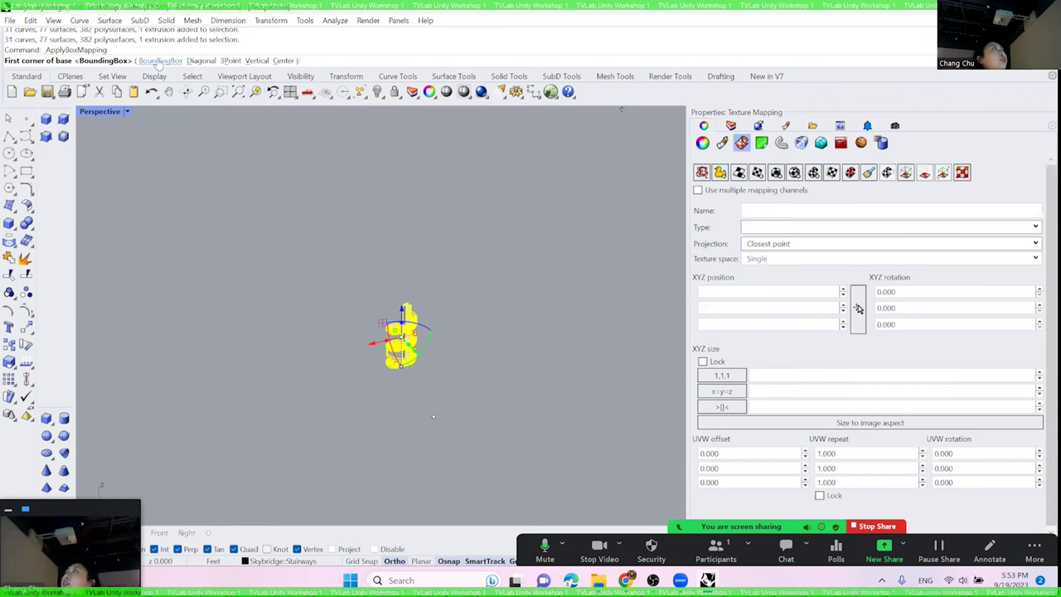
{"action": "left_click", "coordinate": [157, 66]}
{"action": "left_click", "coordinate": [150, 61]}
{"action": "left_click", "coordinate": [65, 61]}
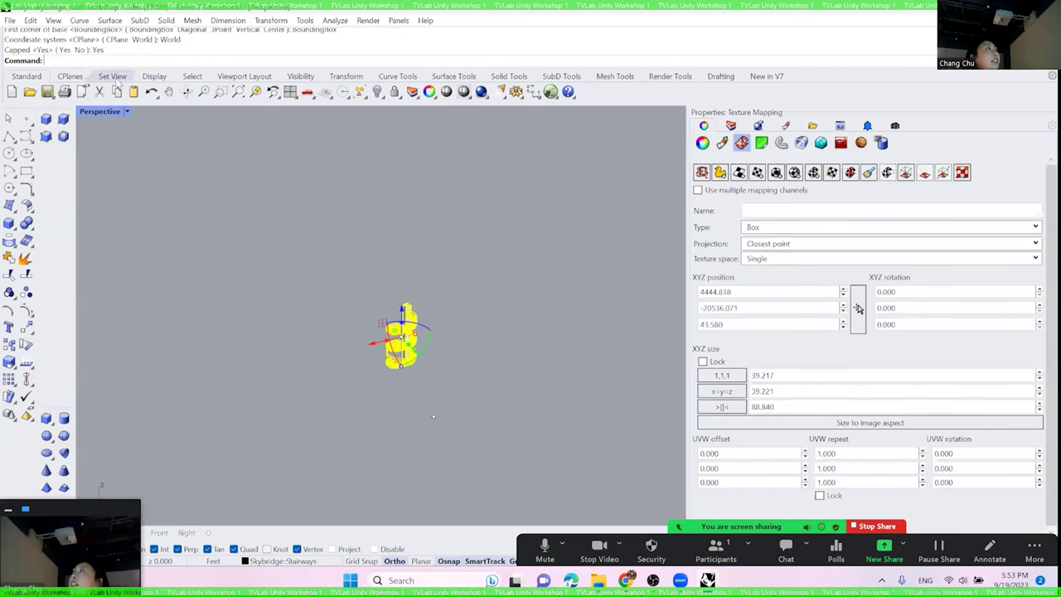
{"action": "left_click", "coordinate": [458, 221]}
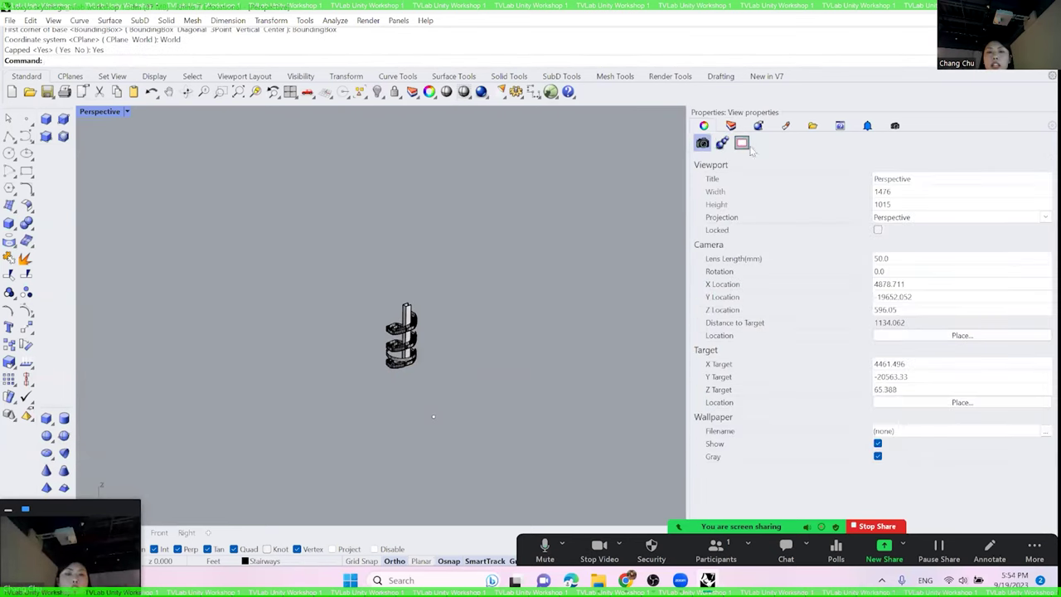
- Make interior wall the current layer and hide the Stairways layer so only the interior walls show
{"action": "left_click", "coordinate": [730, 125]}
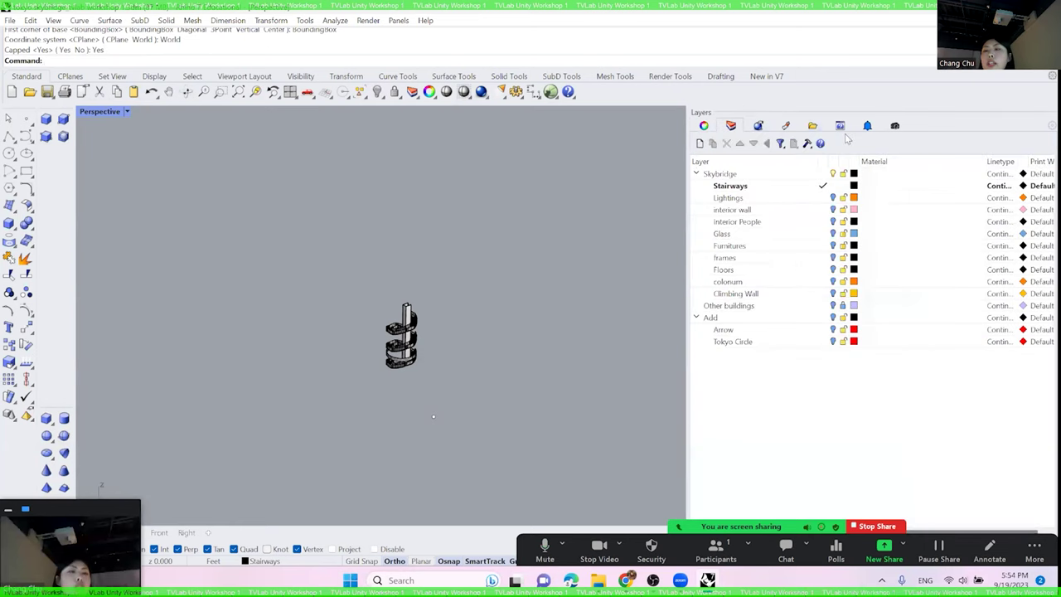
{"action": "left_click", "coordinate": [823, 197]}
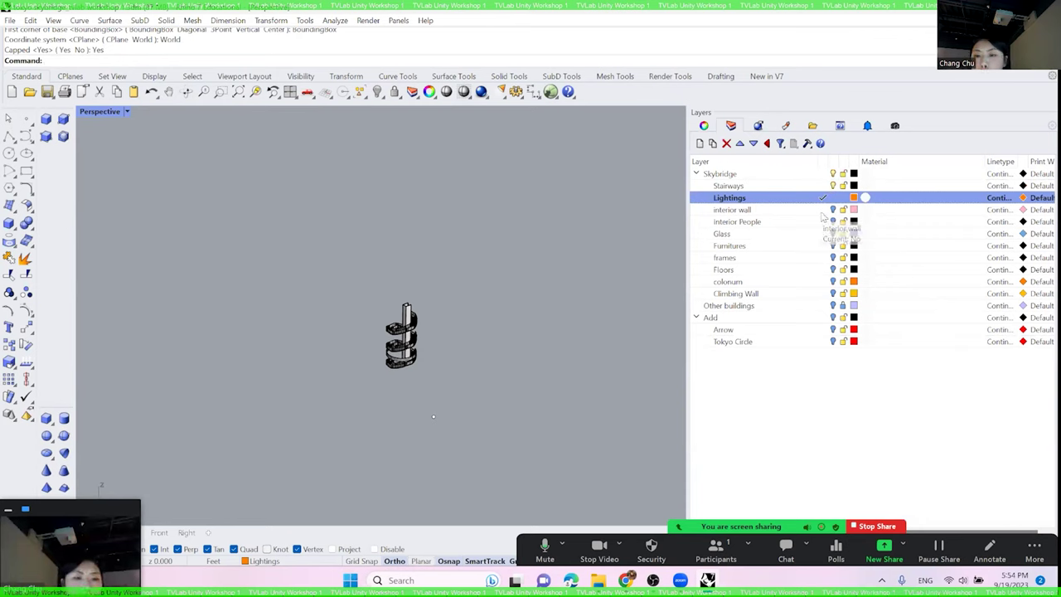
{"action": "left_click", "coordinate": [823, 210]}
{"action": "left_click", "coordinate": [833, 198]}
{"action": "left_click", "coordinate": [833, 186]}
{"action": "left_click", "coordinate": [833, 186]}
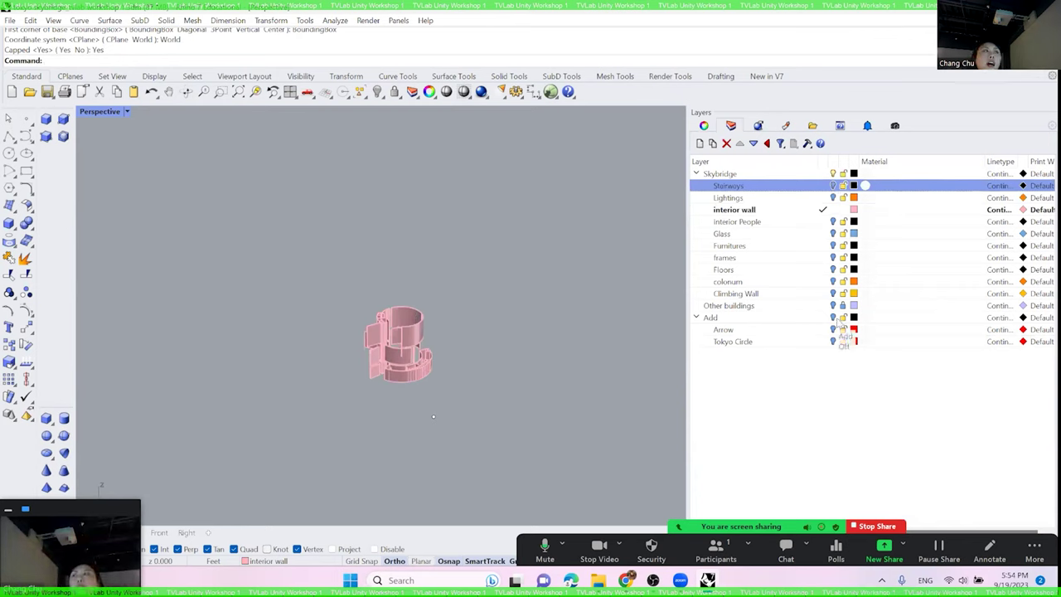
- Apply capped box texture mapping to all interior wall objects with the BoundingBox option and World coordinates
{"action": "left_click_drag", "start_coordinate": [514, 219], "coordinate": [310, 382]}
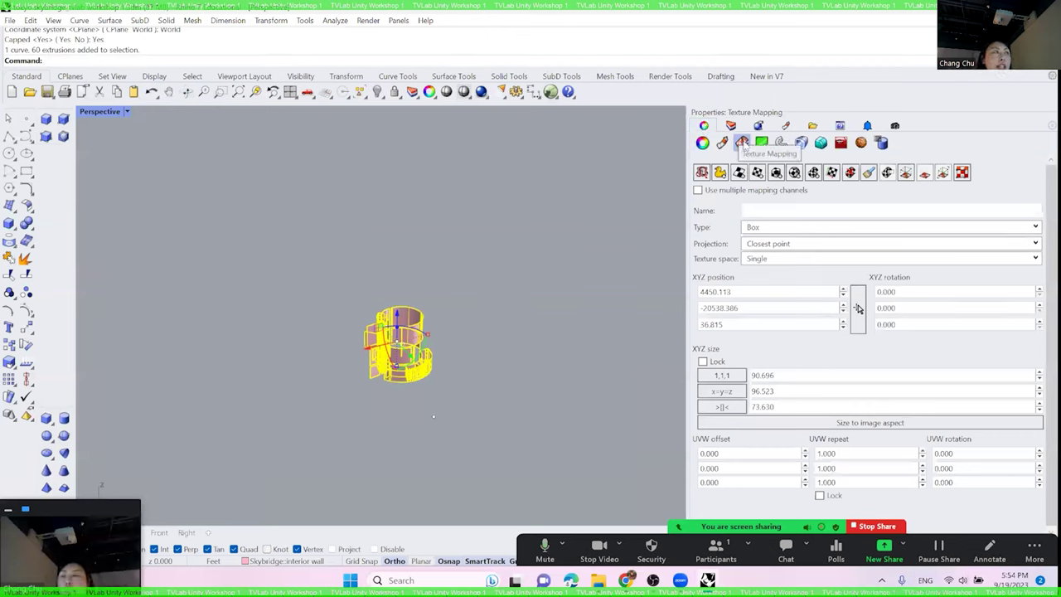
{"action": "left_click", "coordinate": [776, 172]}
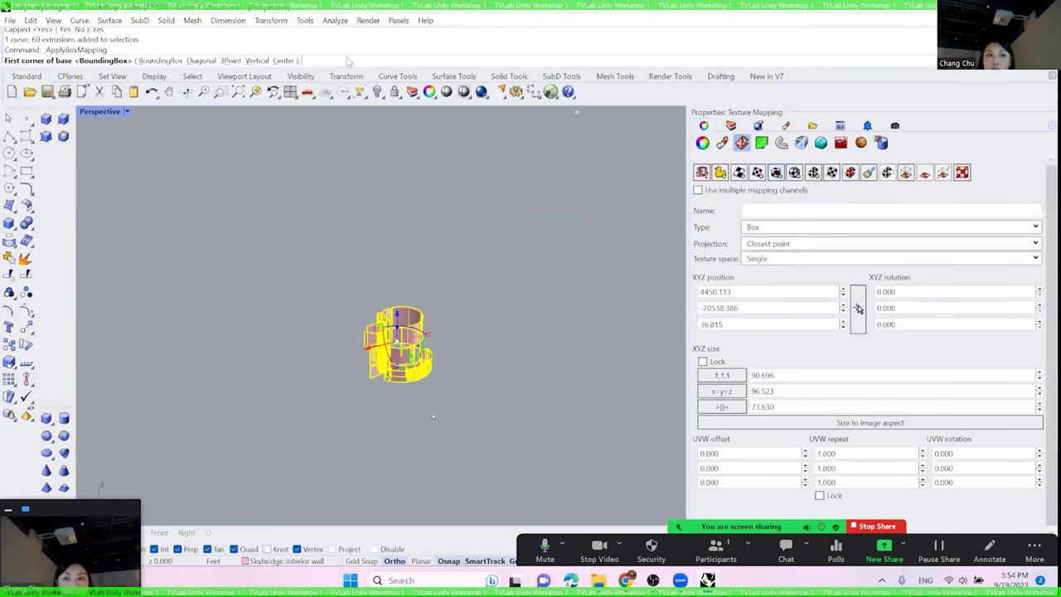
{"action": "left_click", "coordinate": [169, 61]}
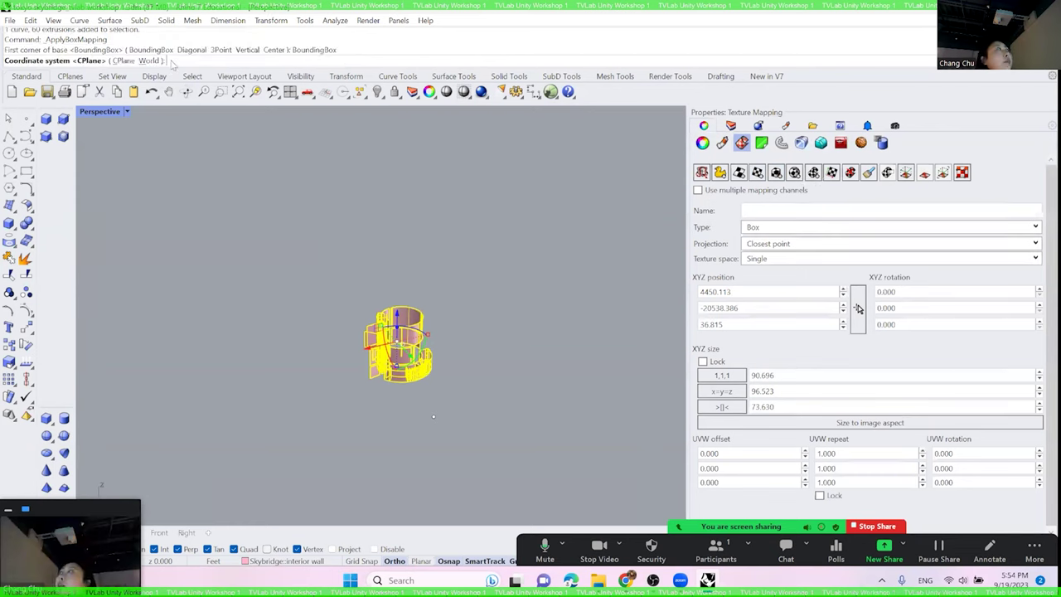
{"action": "left_click", "coordinate": [147, 62]}
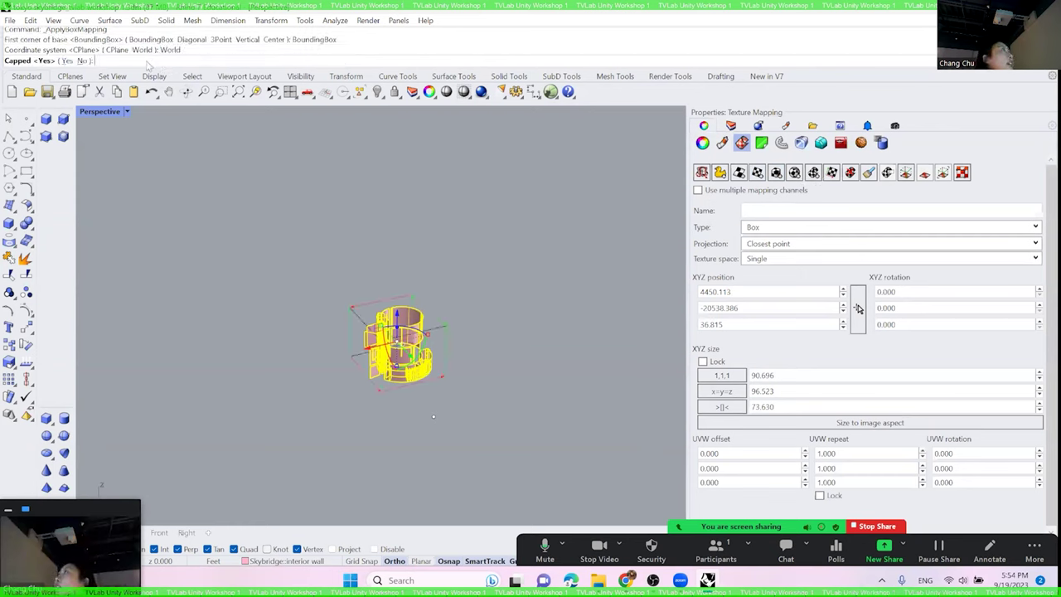
{"action": "left_click", "coordinate": [70, 62]}
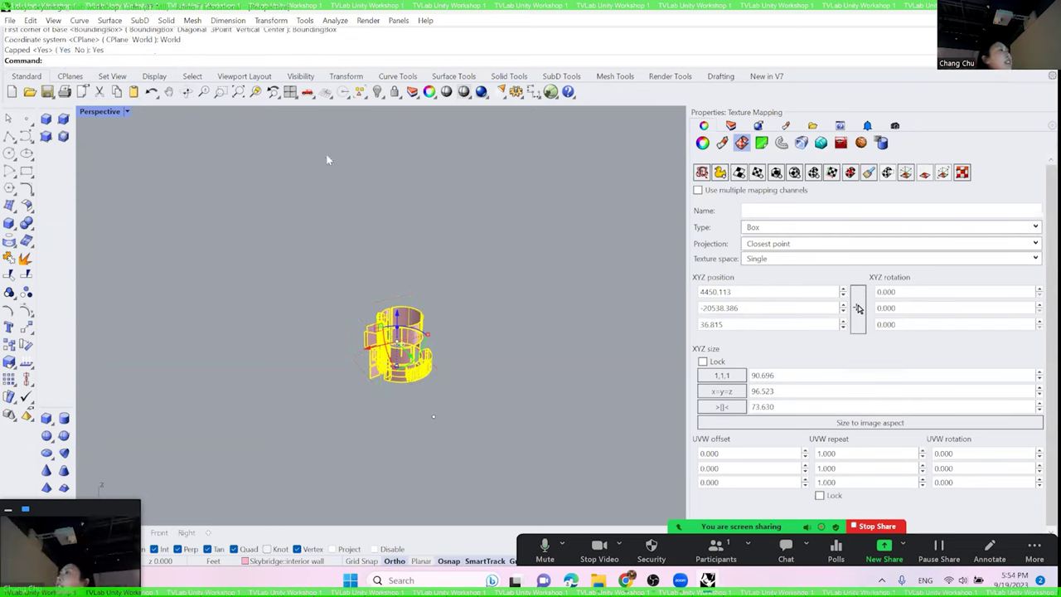
{"action": "left_click", "coordinate": [416, 254]}
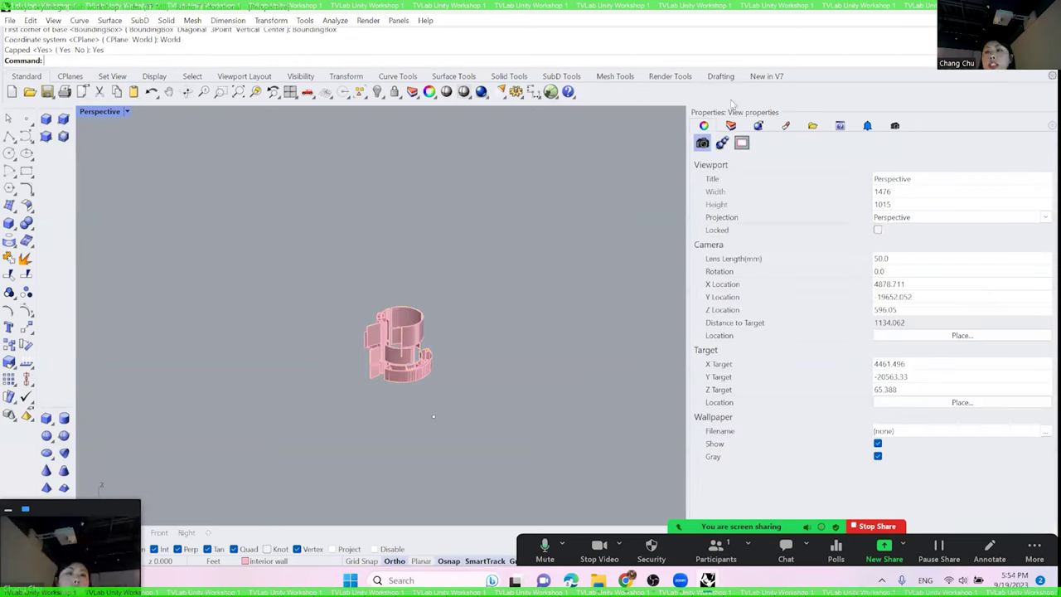
- Make Glass the current layer and hide the interior wall and Interior People layers so only the glass shows
{"action": "left_click", "coordinate": [730, 126]}
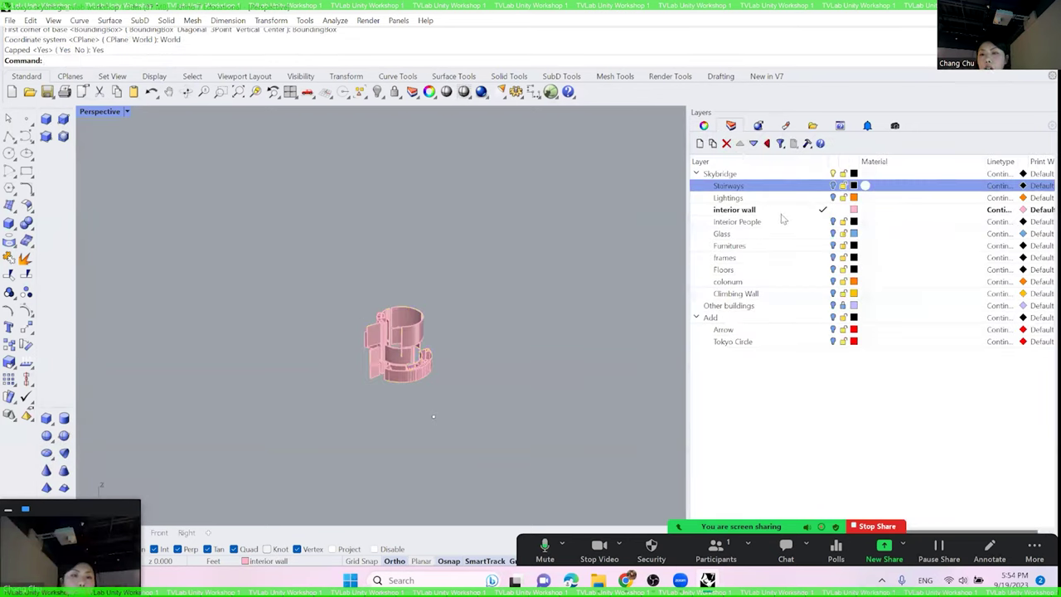
{"action": "left_click", "coordinate": [819, 210]}
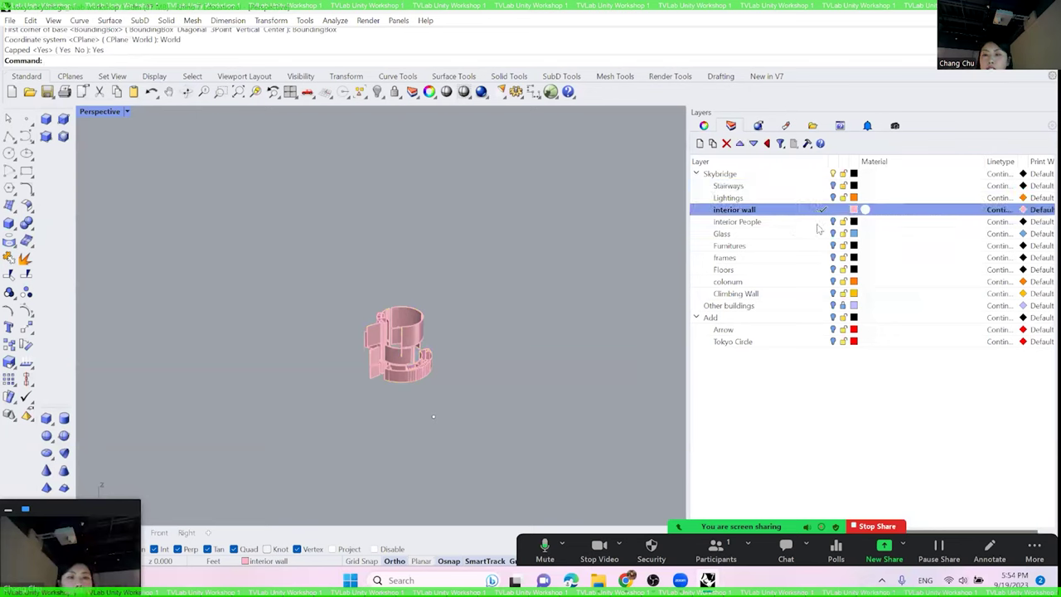
{"action": "left_click", "coordinate": [820, 222]}
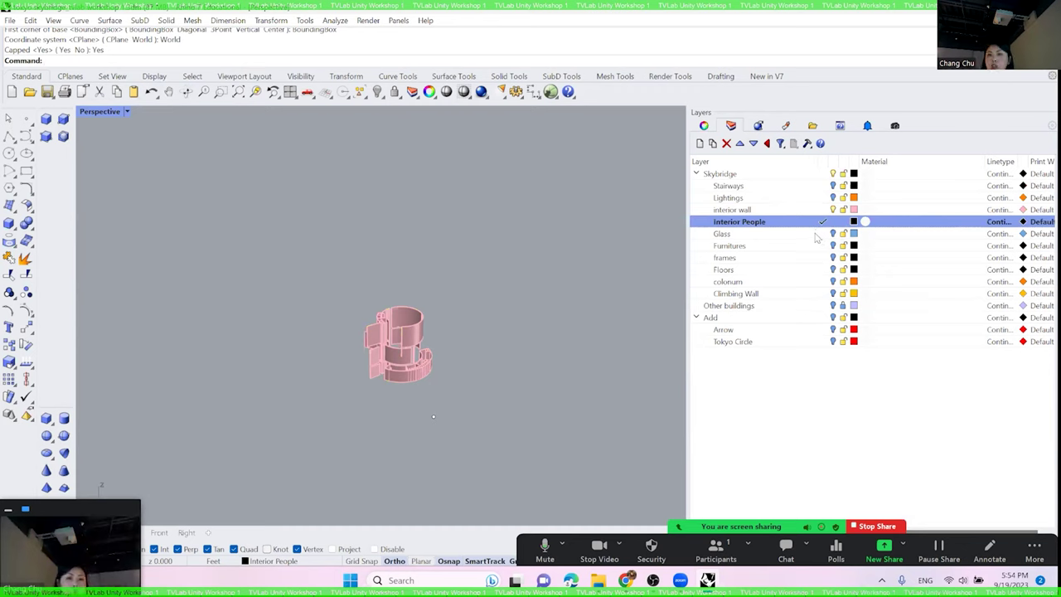
{"action": "left_click", "coordinate": [822, 234]}
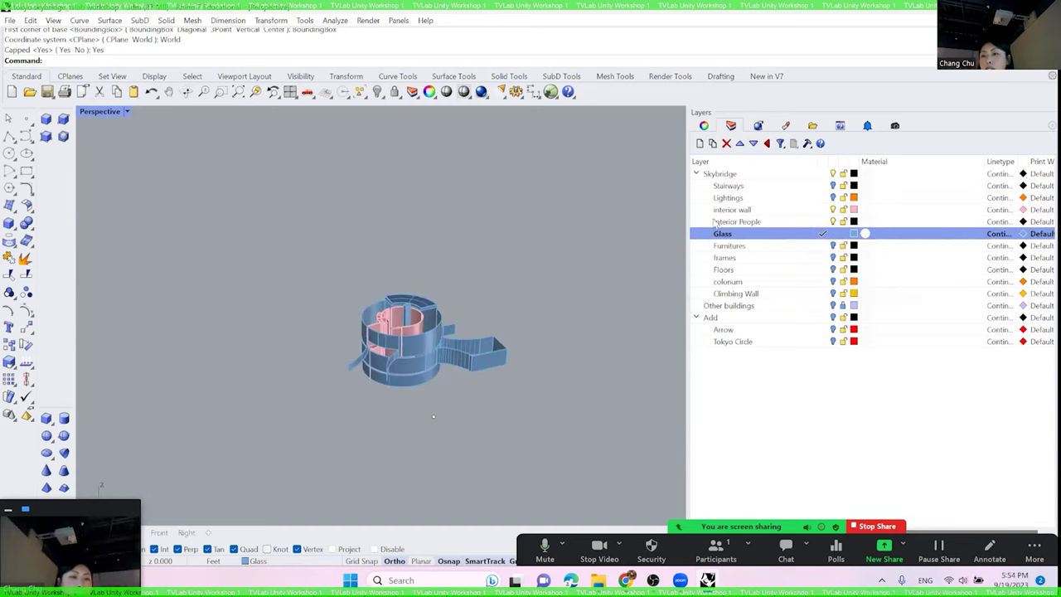
{"action": "left_click", "coordinate": [834, 221]}
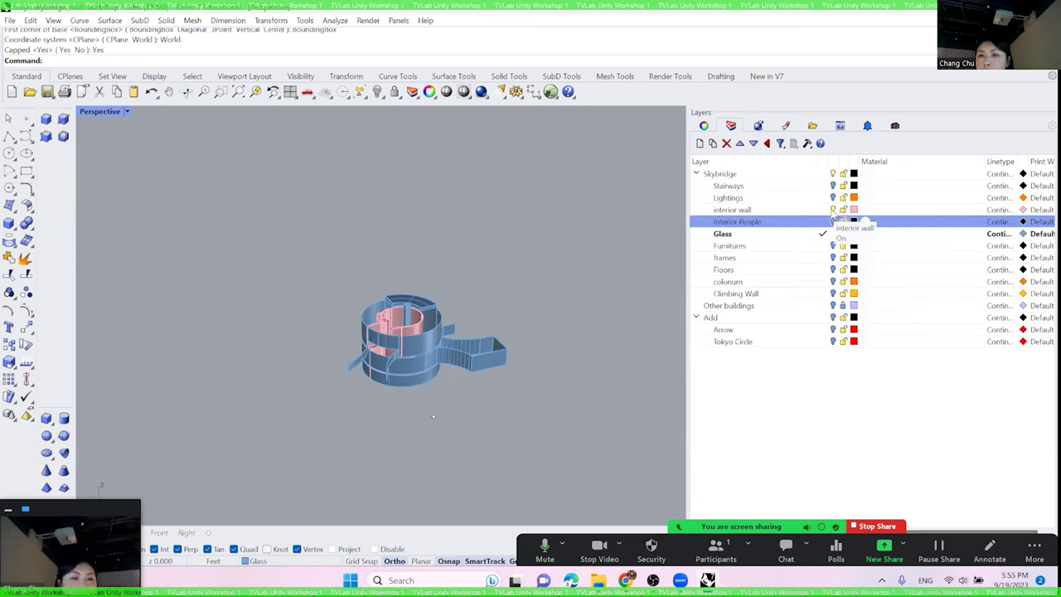
{"action": "left_click", "coordinate": [833, 209]}
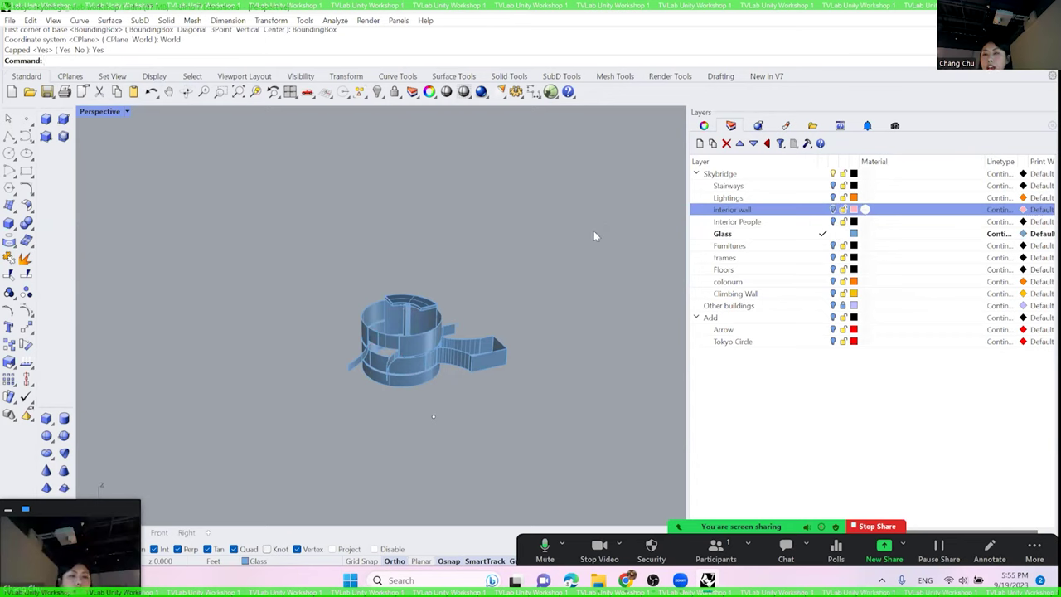
{"action": "left_click", "coordinate": [725, 236]}
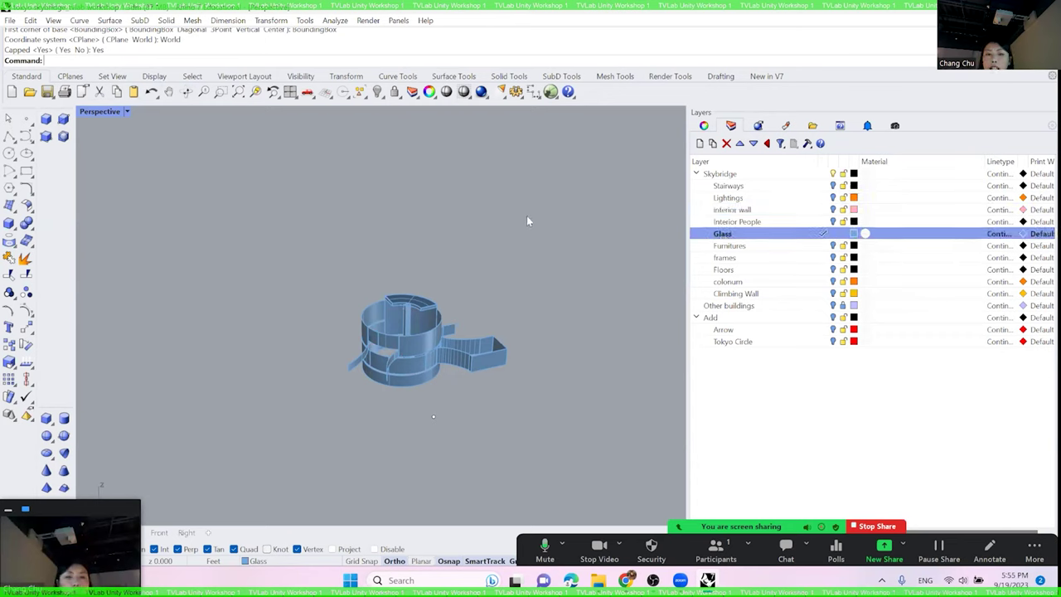
- Apply capped box texture mapping to all Glass objects, using the BoundingBox option and World coordinates
{"action": "key", "text": "ctrl+a"}
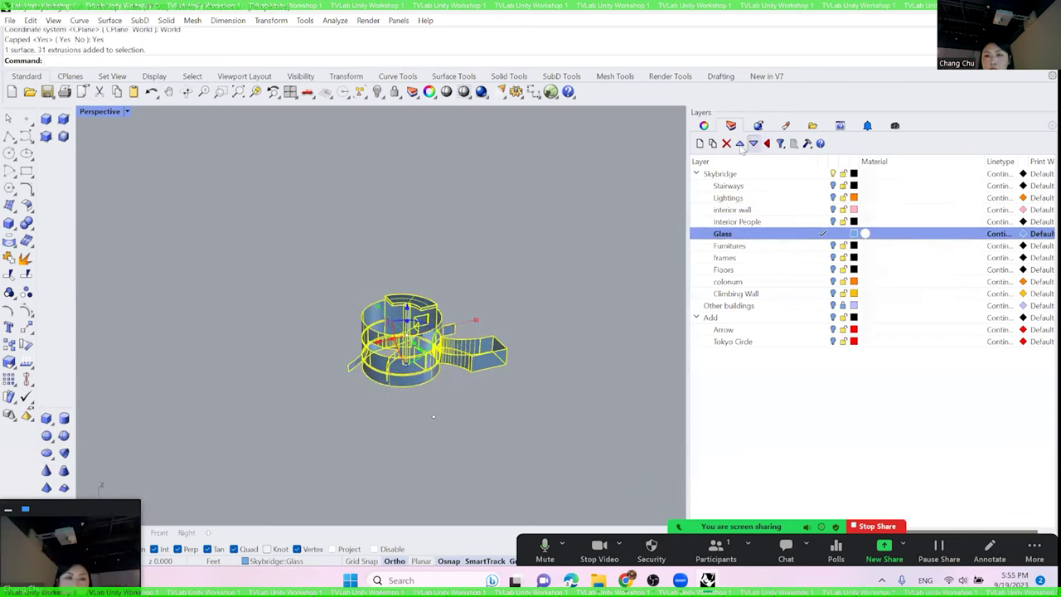
{"action": "left_click", "coordinate": [704, 125]}
{"action": "left_click", "coordinate": [777, 170]}
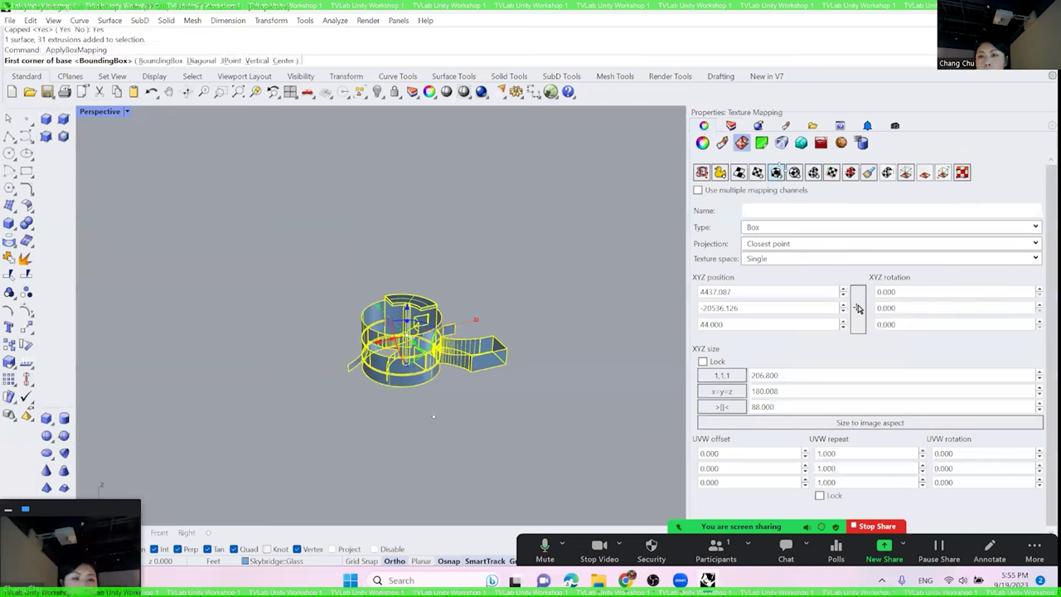
{"action": "left_click", "coordinate": [160, 61]}
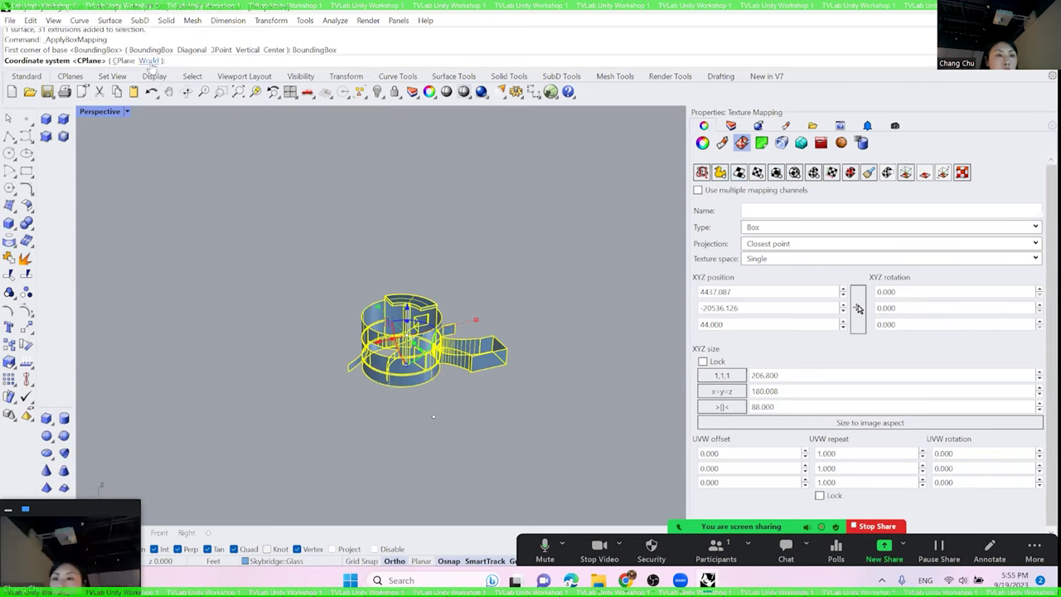
{"action": "left_click", "coordinate": [149, 60]}
{"action": "left_click", "coordinate": [65, 60]}
{"action": "left_click", "coordinate": [619, 155]}
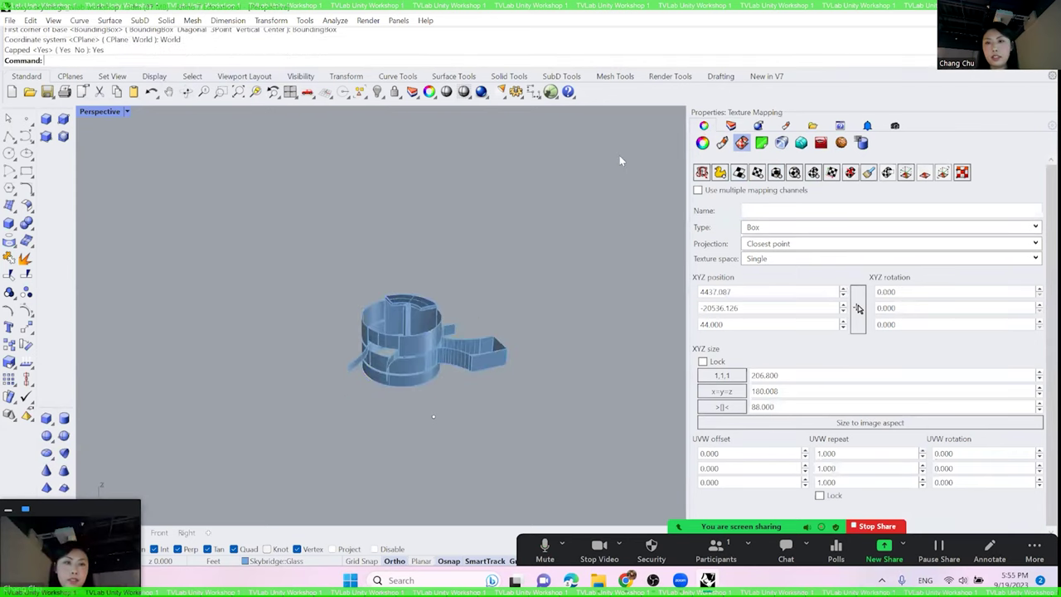
- Make Furnitures the current layer and hide the Glass layer so only the furniture shows
{"action": "left_click", "coordinate": [731, 125]}
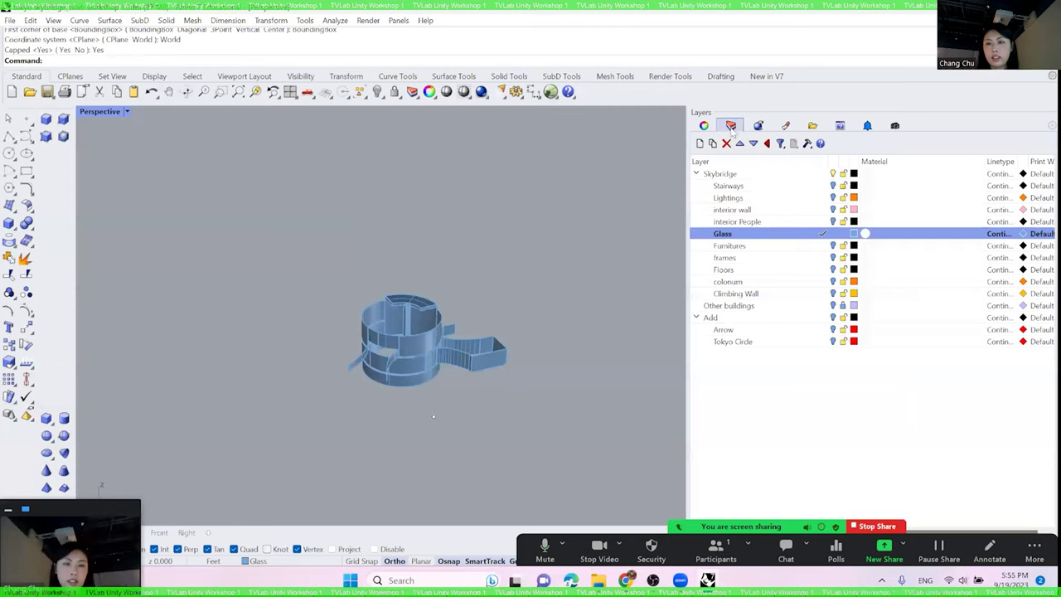
{"action": "left_click", "coordinate": [823, 245]}
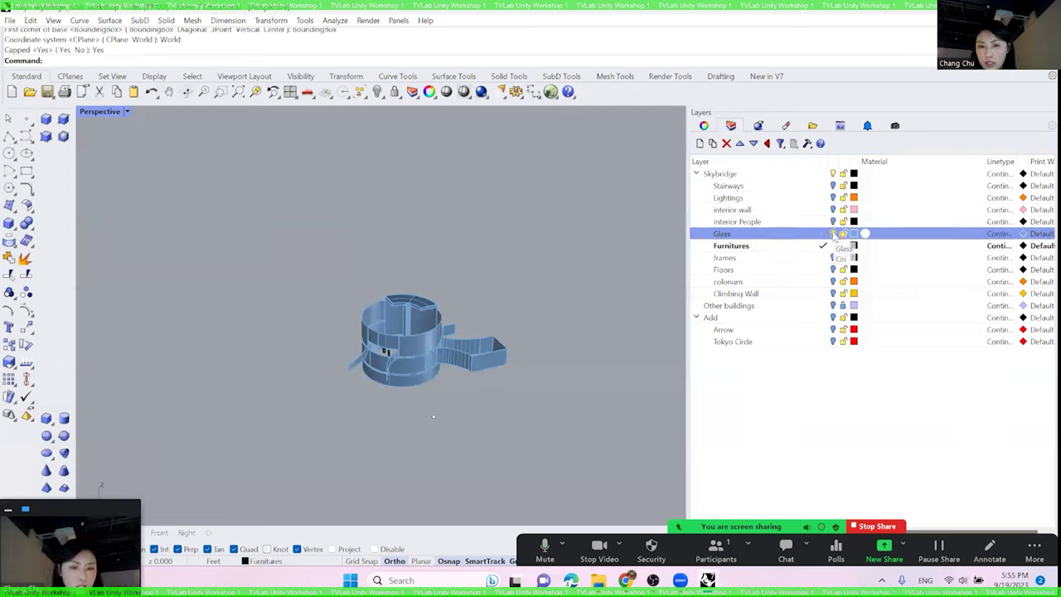
{"action": "left_click", "coordinate": [833, 234]}
- Apply capped box texture mapping to all furniture objects, using their bounding box and the World coordinate system
{"action": "left_click_drag", "start_coordinate": [491, 284], "coordinate": [340, 405]}
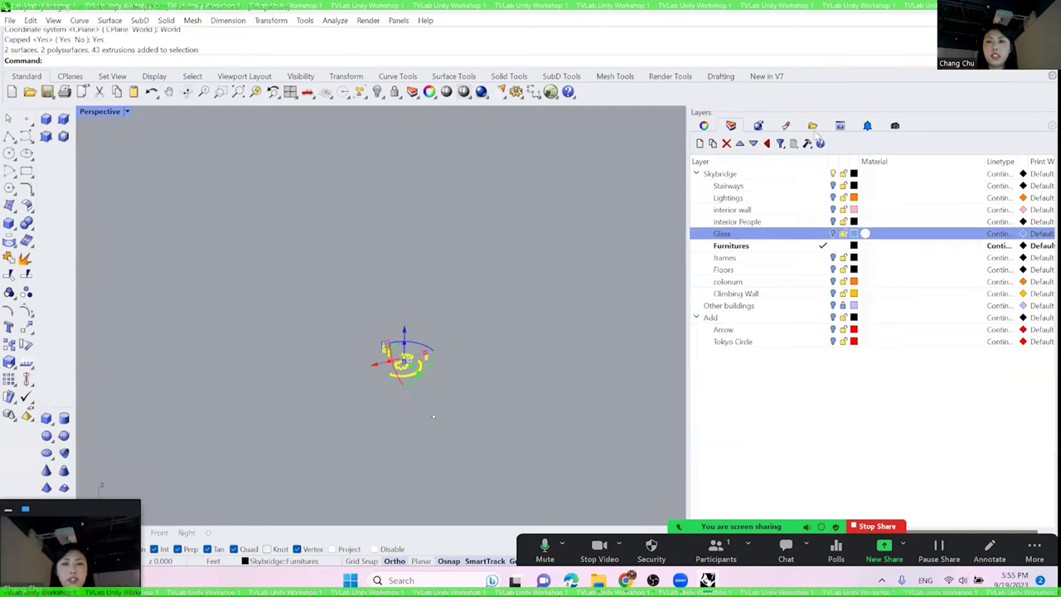
{"action": "left_click", "coordinate": [731, 125]}
{"action": "left_click", "coordinate": [775, 228]}
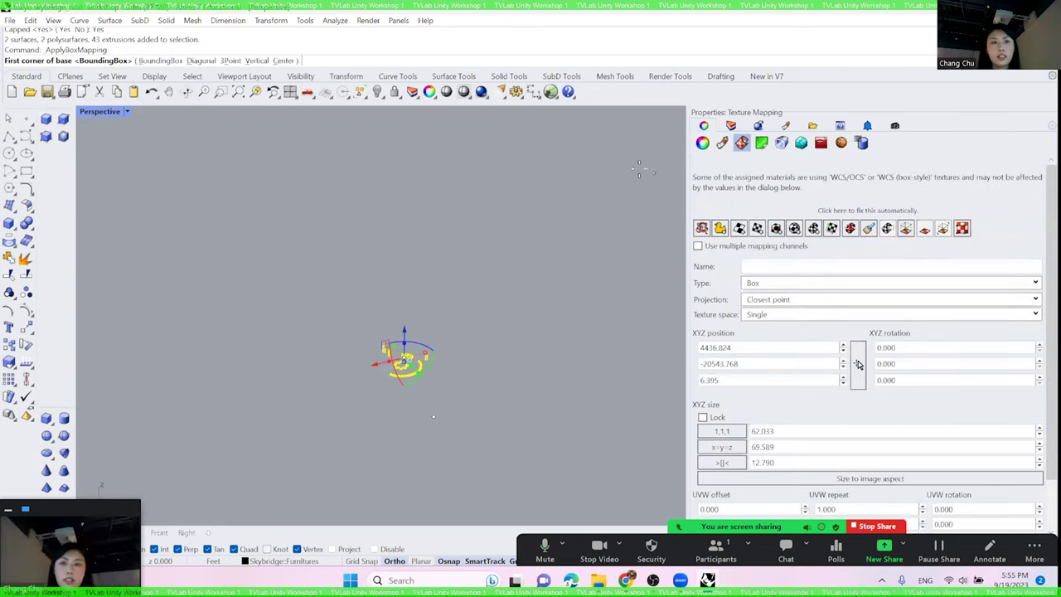
{"action": "left_click", "coordinate": [157, 60]}
{"action": "left_click", "coordinate": [68, 61]}
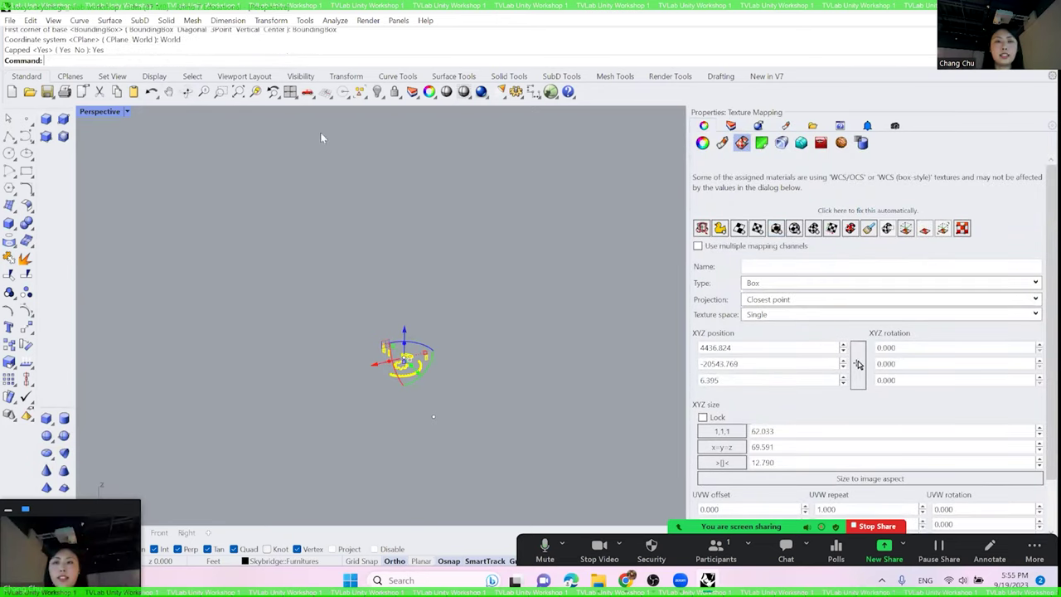
{"action": "left_click", "coordinate": [559, 214]}
- Isolate the frames layer as current and apply capped BoundingBox box mapping in World coordinates to all its objects
{"action": "left_click", "coordinate": [730, 125]}
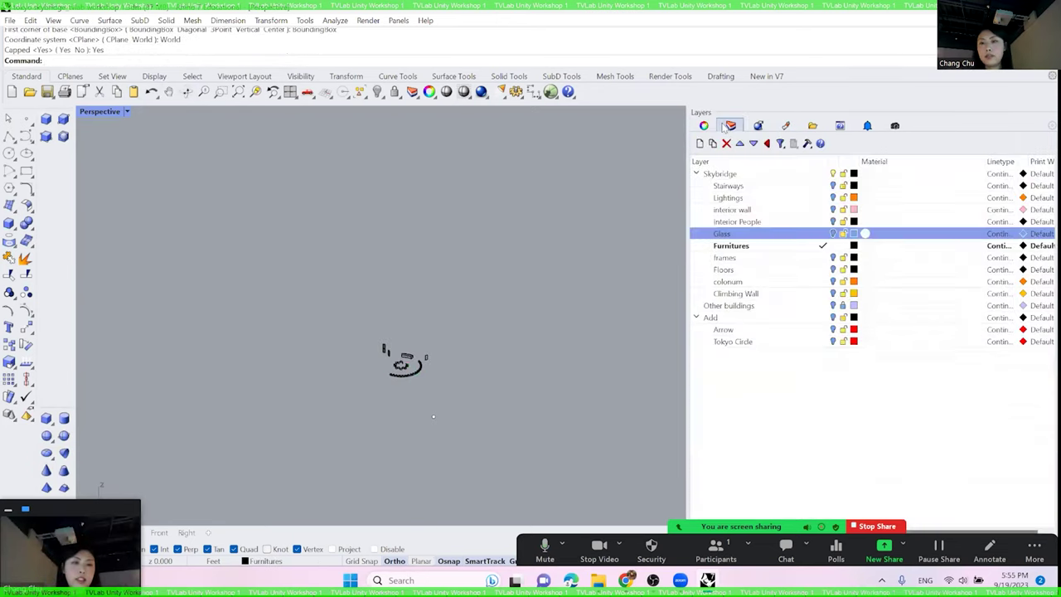
{"action": "left_click", "coordinate": [822, 258]}
{"action": "left_click_drag", "start_coordinate": [544, 253], "coordinate": [263, 383]}
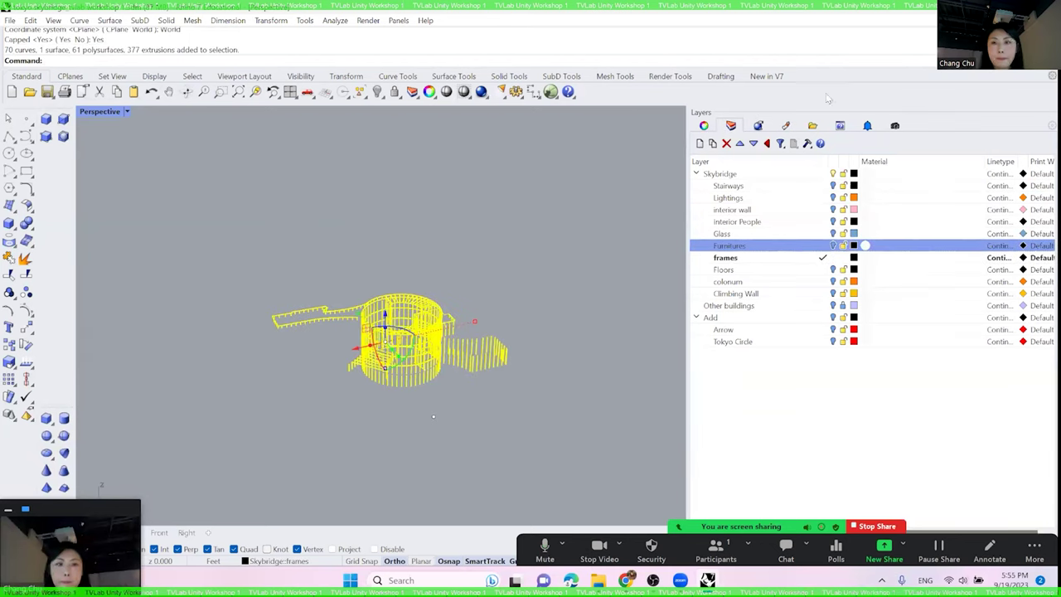
{"action": "left_click", "coordinate": [704, 125]}
{"action": "left_click", "coordinate": [757, 173]}
{"action": "left_click", "coordinate": [157, 60]}
{"action": "left_click", "coordinate": [143, 61]}
{"action": "key", "text": "Return"}
{"action": "left_click", "coordinate": [475, 250]}
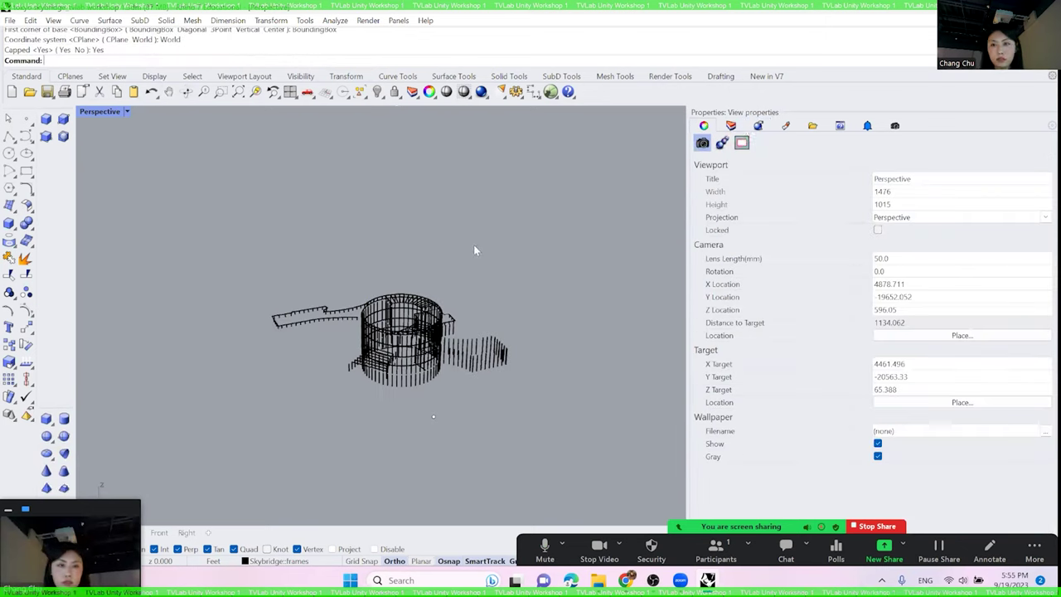
- Make Floors the current layer and hide the frames layer so only the floors show
{"action": "left_click", "coordinate": [730, 125]}
{"action": "left_click", "coordinate": [823, 270]}
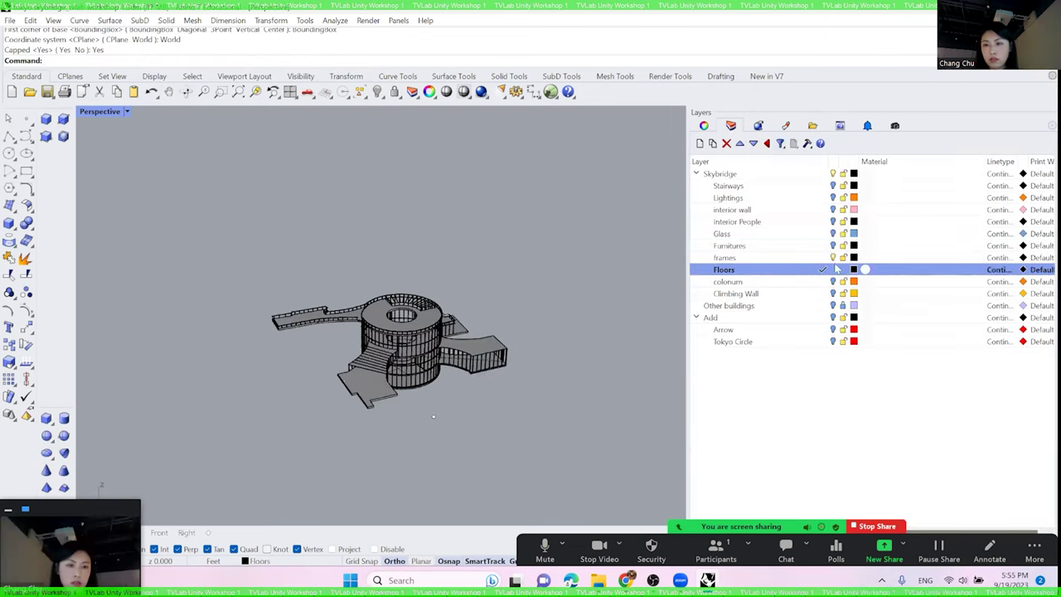
{"action": "left_click", "coordinate": [833, 257]}
- Apply capped box texture mapping to all Floors objects with the BoundingBox option and World coordinates
{"action": "left_click_drag", "start_coordinate": [552, 235], "coordinate": [253, 422]}
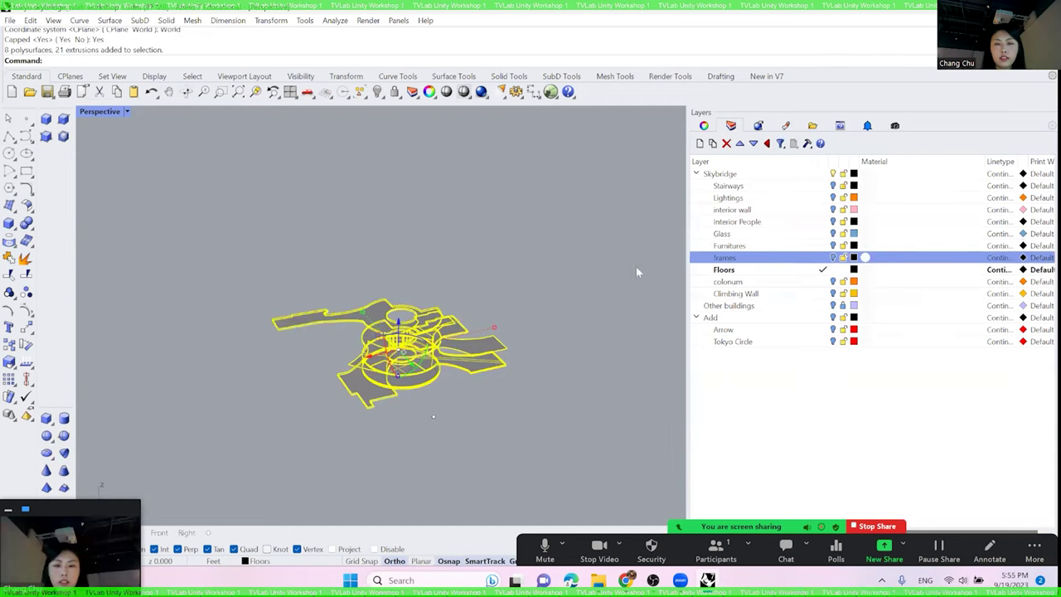
{"action": "left_click", "coordinate": [704, 125]}
{"action": "left_click", "coordinate": [776, 227]}
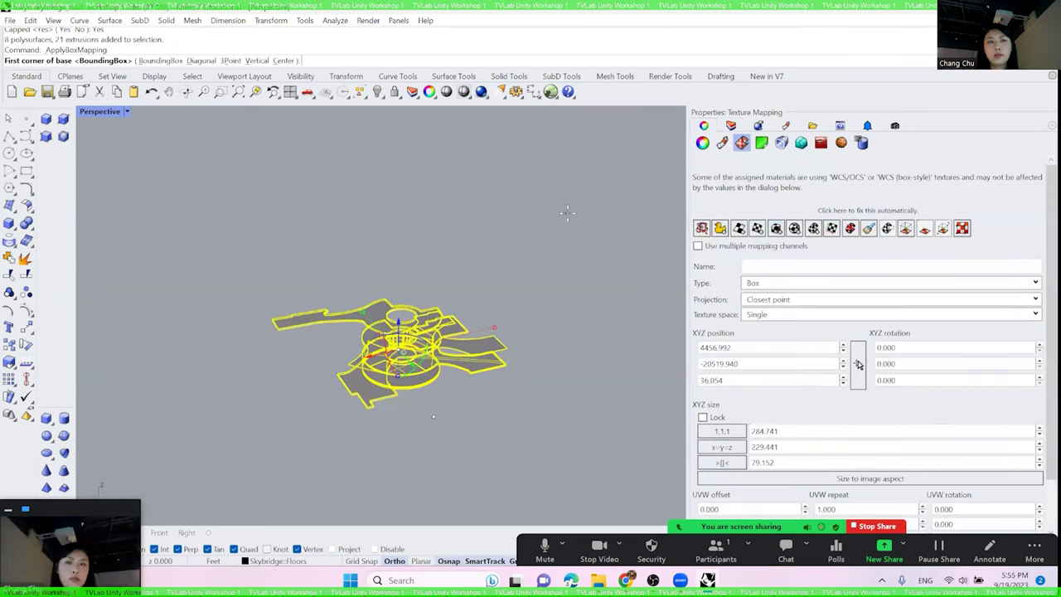
{"action": "left_click", "coordinate": [154, 60]}
{"action": "left_click", "coordinate": [128, 61]}
{"action": "key", "text": "Return"}
{"action": "left_click", "coordinate": [470, 191]}
- Make colonum the current layer and hide the Floors layer so only the columns show
{"action": "left_click", "coordinate": [730, 125]}
{"action": "left_click", "coordinate": [822, 281]}
{"action": "left_click", "coordinate": [833, 270]}
- Apply capped box texture mapping to all colonum objects, using their bounding box and World coordinates
{"action": "left_click_drag", "start_coordinate": [485, 275], "coordinate": [306, 413]}
{"action": "left_click", "coordinate": [704, 125]}
{"action": "right_click", "coordinate": [735, 127]}
{"action": "left_click", "coordinate": [784, 156]}
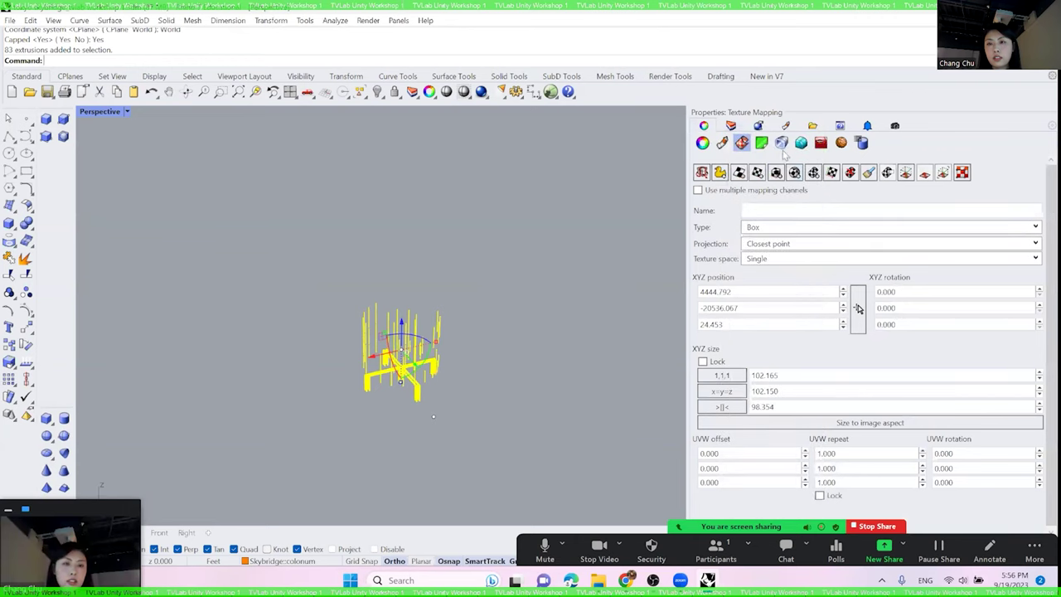
{"action": "left_click", "coordinate": [777, 172]}
{"action": "left_click", "coordinate": [170, 61]}
{"action": "left_click", "coordinate": [132, 61]}
{"action": "left_click", "coordinate": [67, 61]}
{"action": "left_click", "coordinate": [8, 118]}
- Make Climbing Wall the current layer and hide the colonum layer so only the climbing wall shows
{"action": "left_click", "coordinate": [731, 125]}
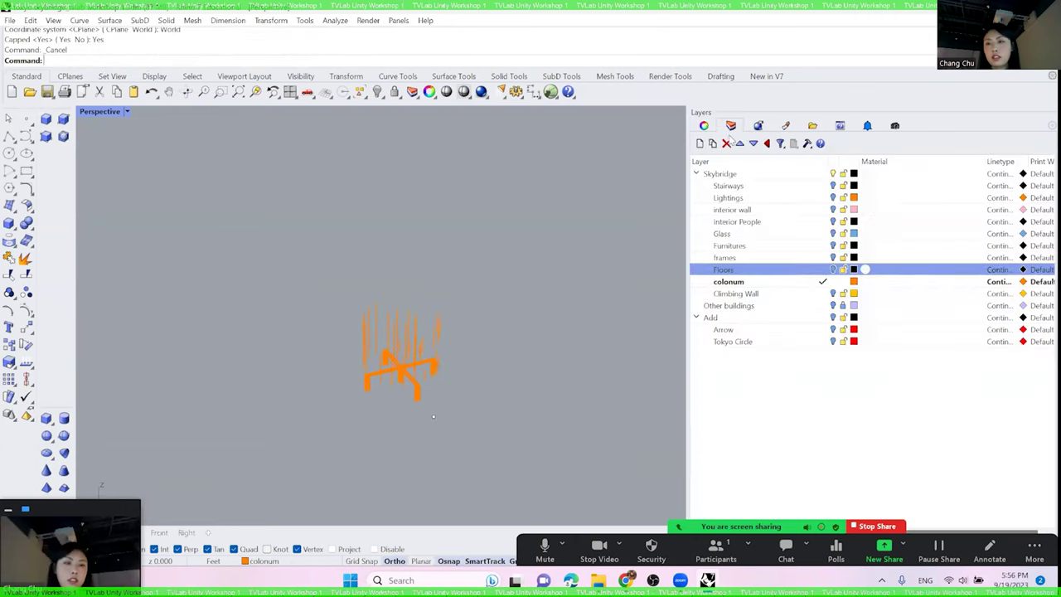
{"action": "left_click", "coordinate": [823, 293]}
{"action": "left_click", "coordinate": [833, 281]}
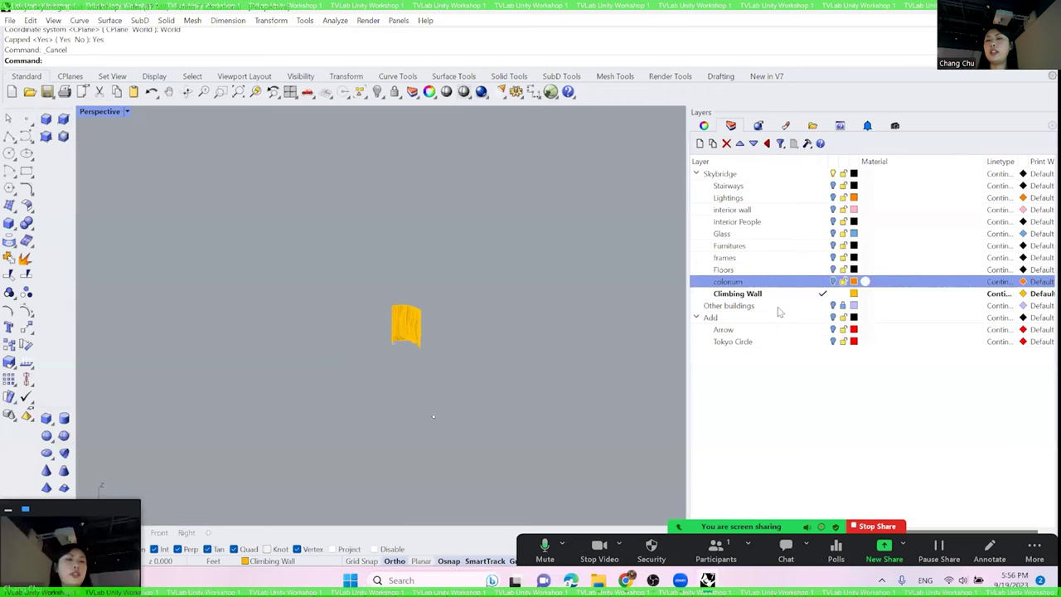
- Make Tokyo Circle the current layer and apply capped BoundingBox box mapping in World coordinates to the red circle and arrow marker
{"action": "left_click", "coordinate": [822, 341]}
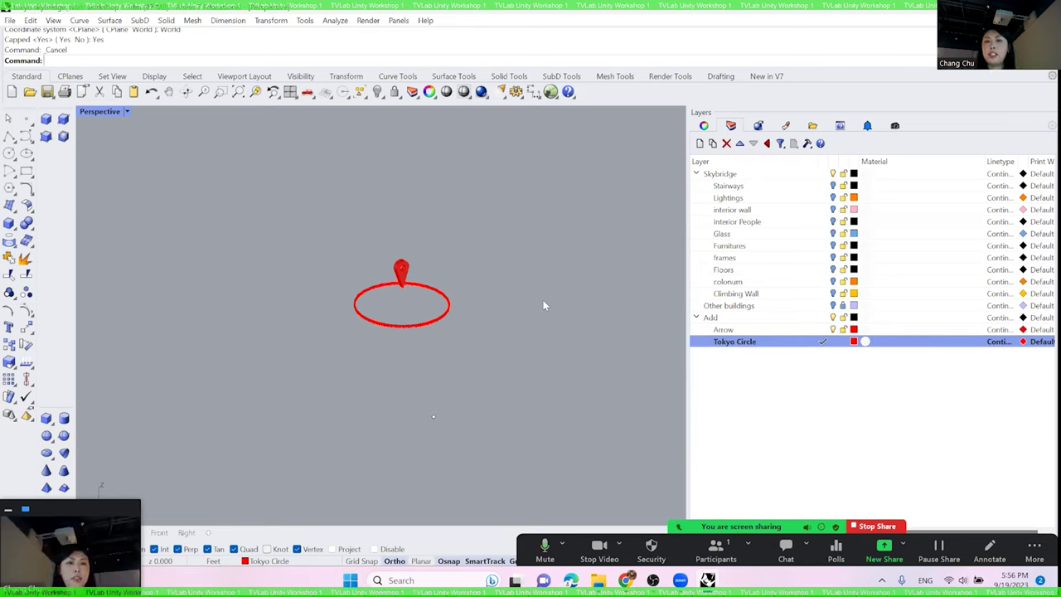
{"action": "left_click_drag", "start_coordinate": [510, 213], "coordinate": [329, 349]}
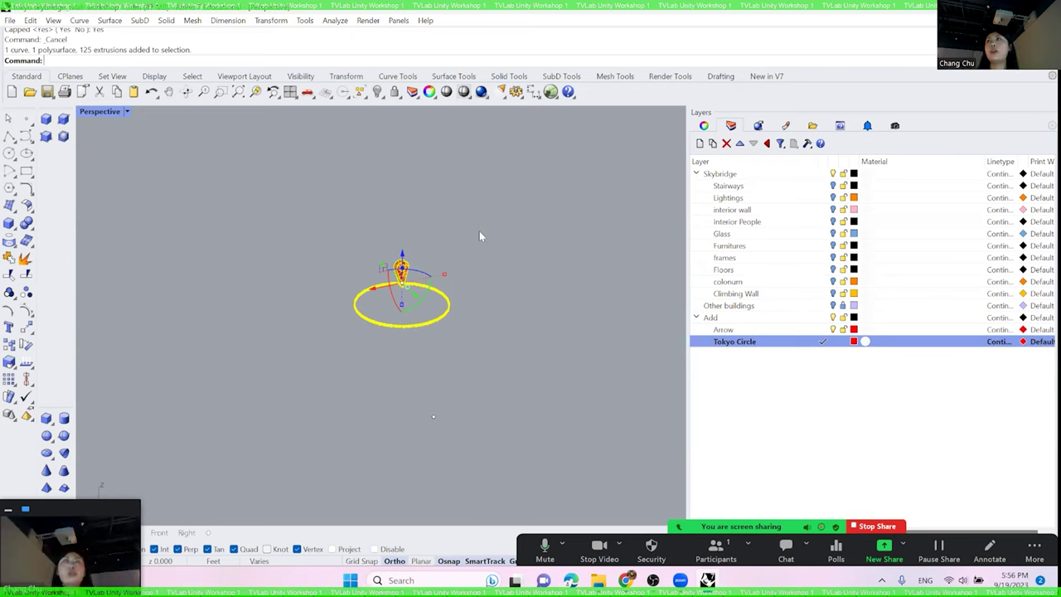
{"action": "left_click", "coordinate": [703, 125]}
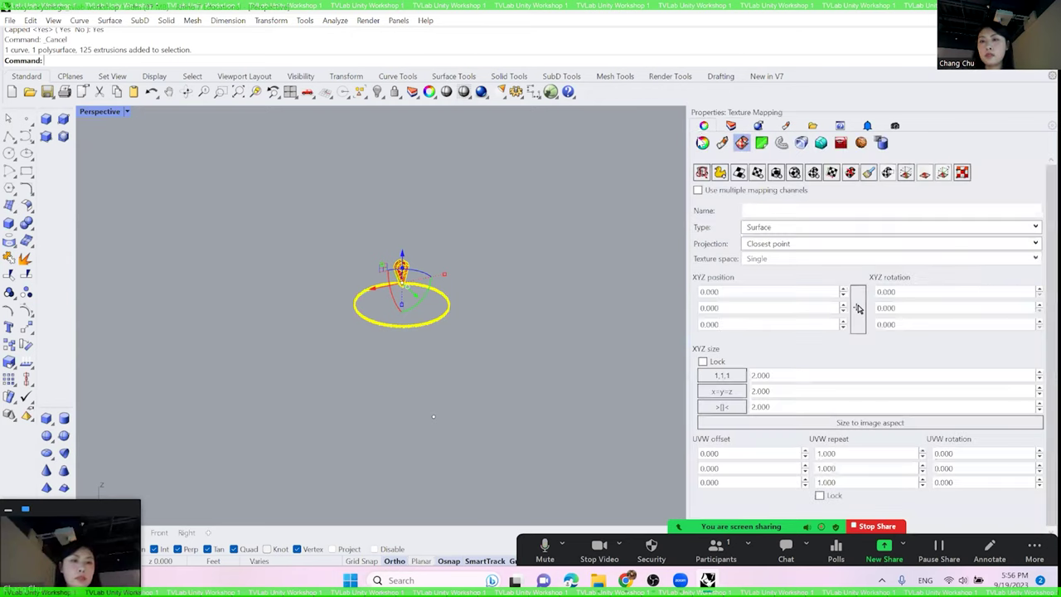
{"action": "left_click", "coordinate": [776, 172]}
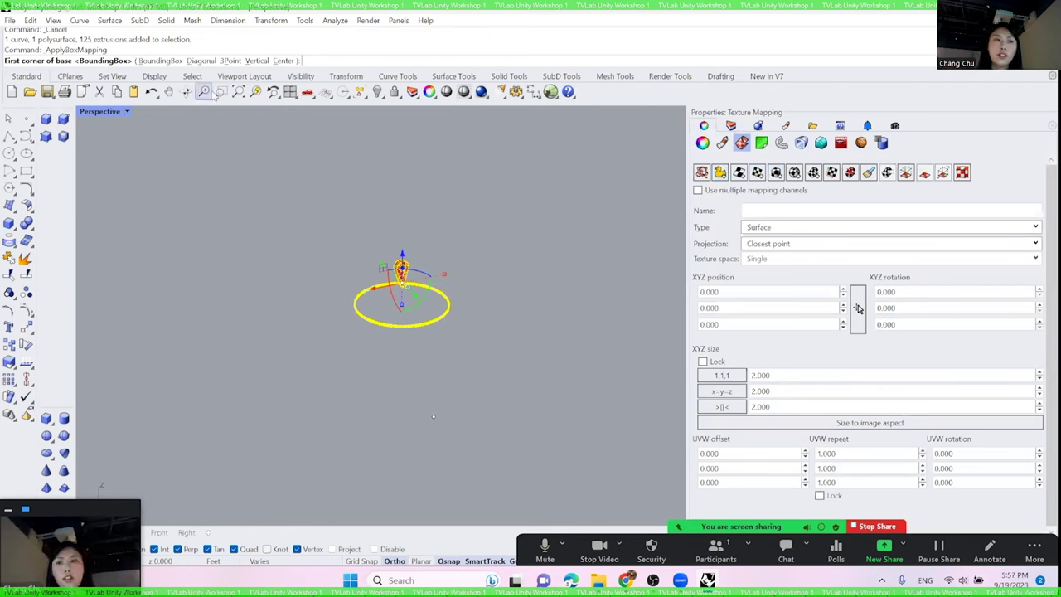
{"action": "left_click", "coordinate": [160, 60]}
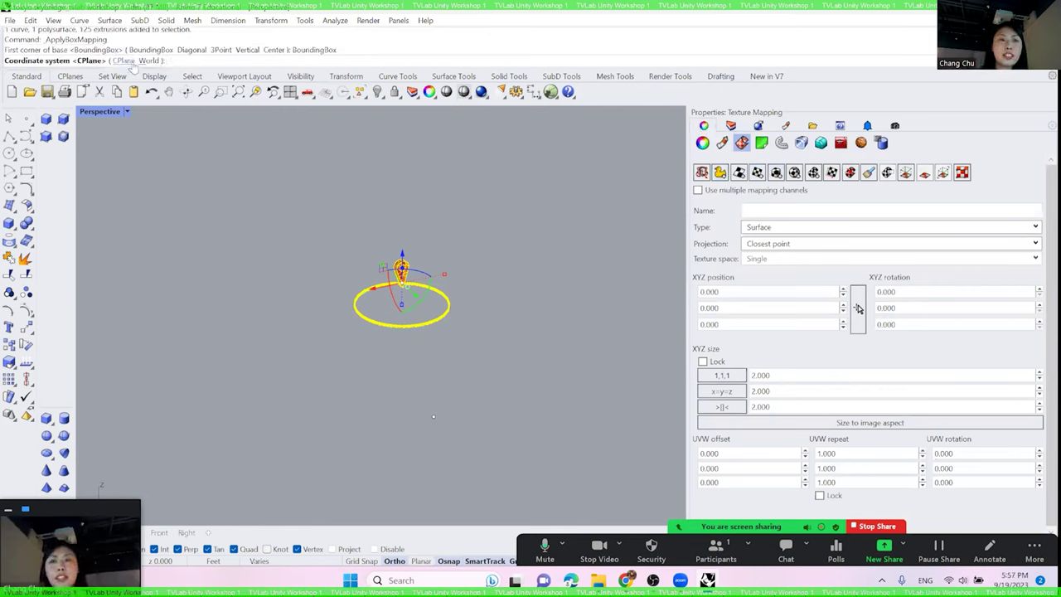
{"action": "left_click", "coordinate": [150, 61]}
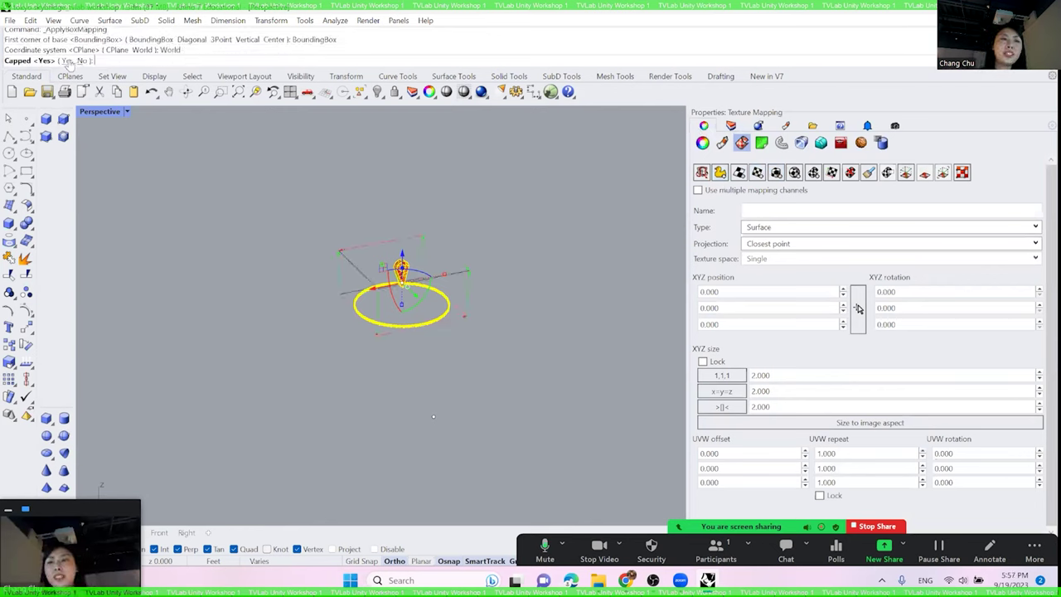
{"action": "key", "text": "Return"}
{"action": "key", "text": "Escape"}
- Show all Skybridge sublayers again, from Stairways through Climbing Wall
{"action": "left_click", "coordinate": [731, 126]}
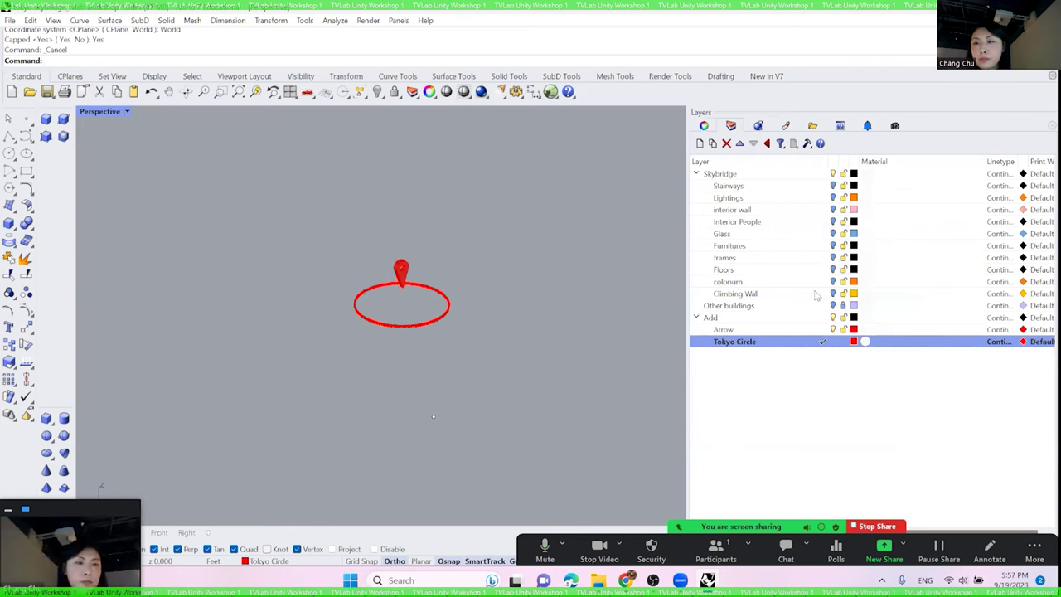
{"action": "left_click_drag", "start_coordinate": [815, 295], "coordinate": [833, 187]}
{"action": "left_click", "coordinate": [834, 186]}
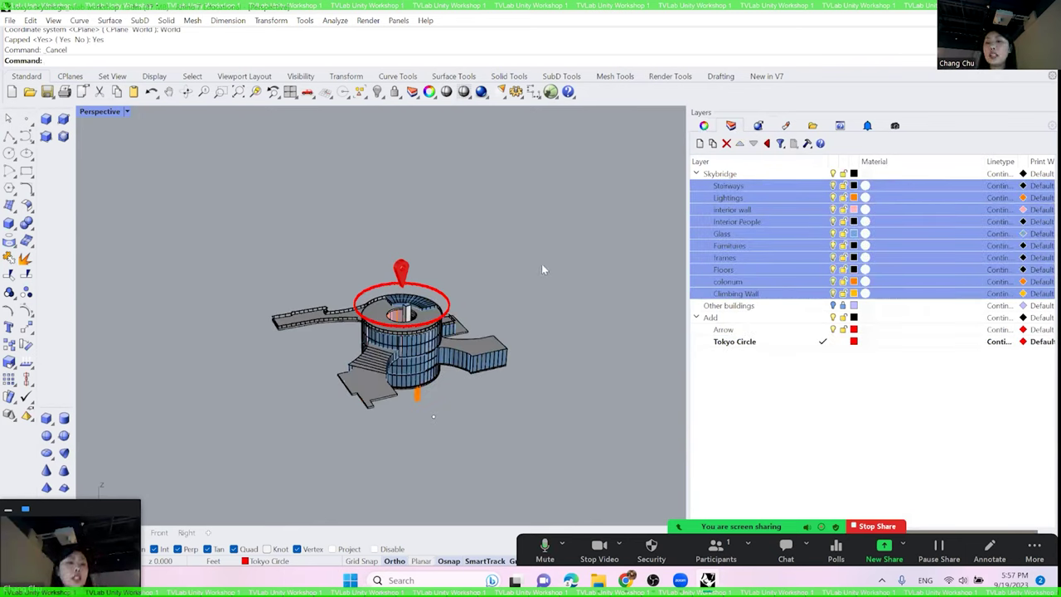
- Select the Other buildings layer, leaving it hidden, and save the model file
{"action": "left_click", "coordinate": [798, 306]}
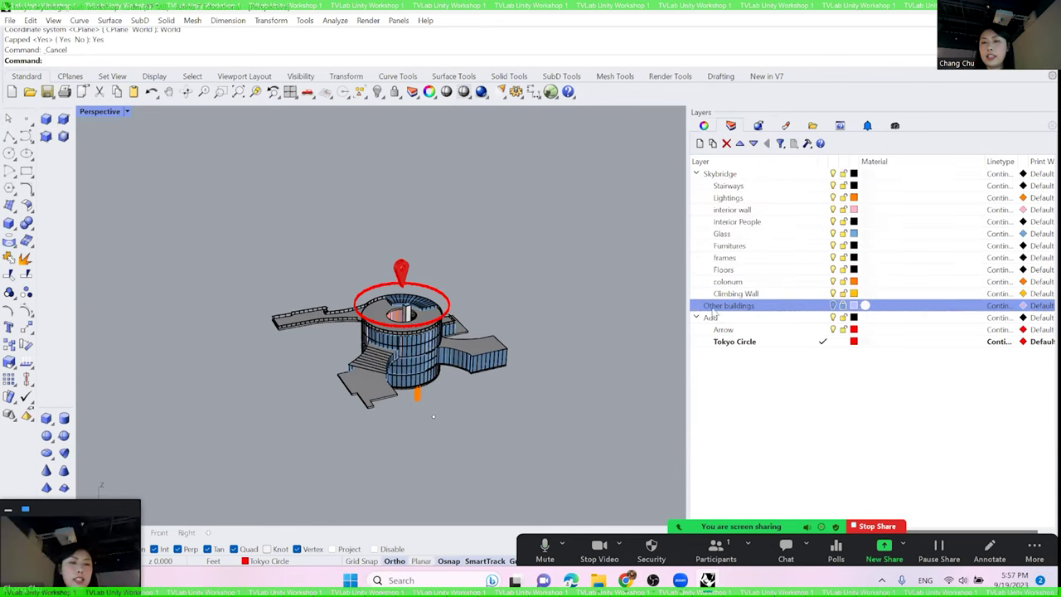
{"action": "scroll", "coordinate": [507, 298], "scroll_direction": "down", "scroll_amount": 1}
{"action": "key", "text": "ctrl+s"}
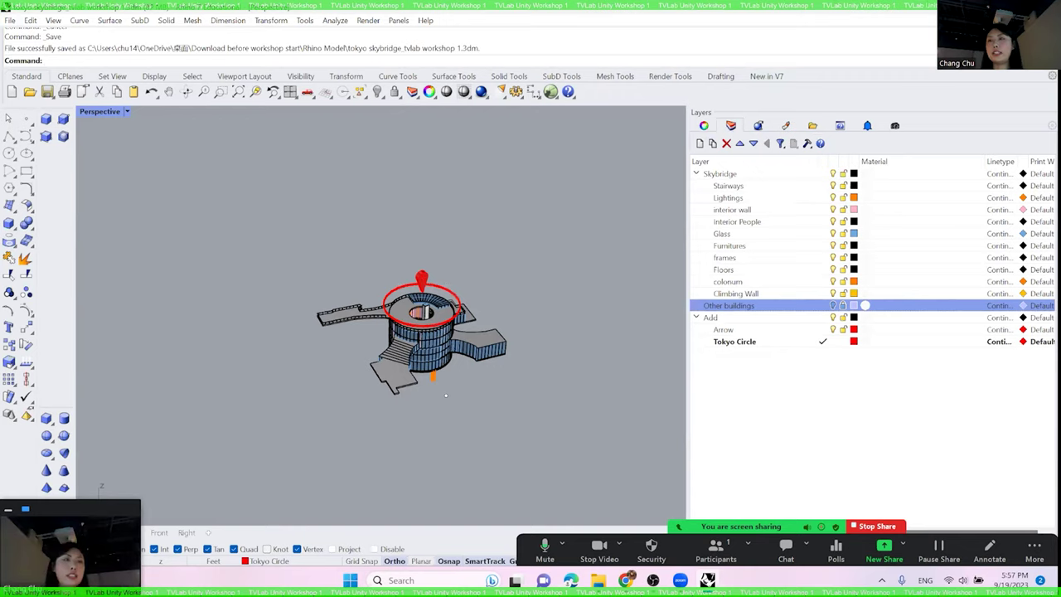
- Minimize the file browser window, launch Unity Hub from the desktop, and reposition its window on the screen
{"action": "key", "text": "alt+Tab"}
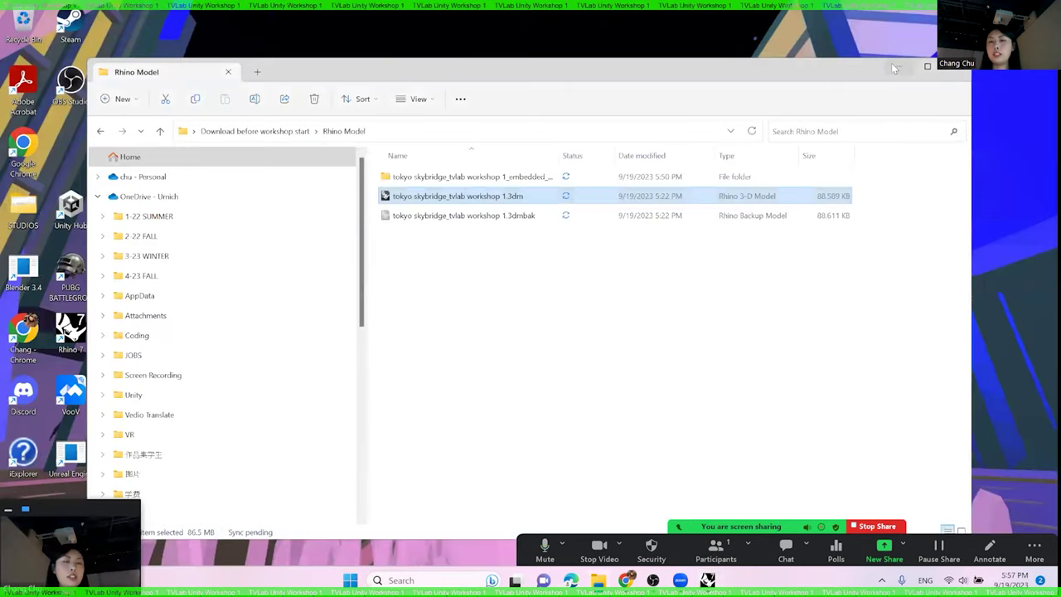
{"action": "left_click", "coordinate": [895, 73]}
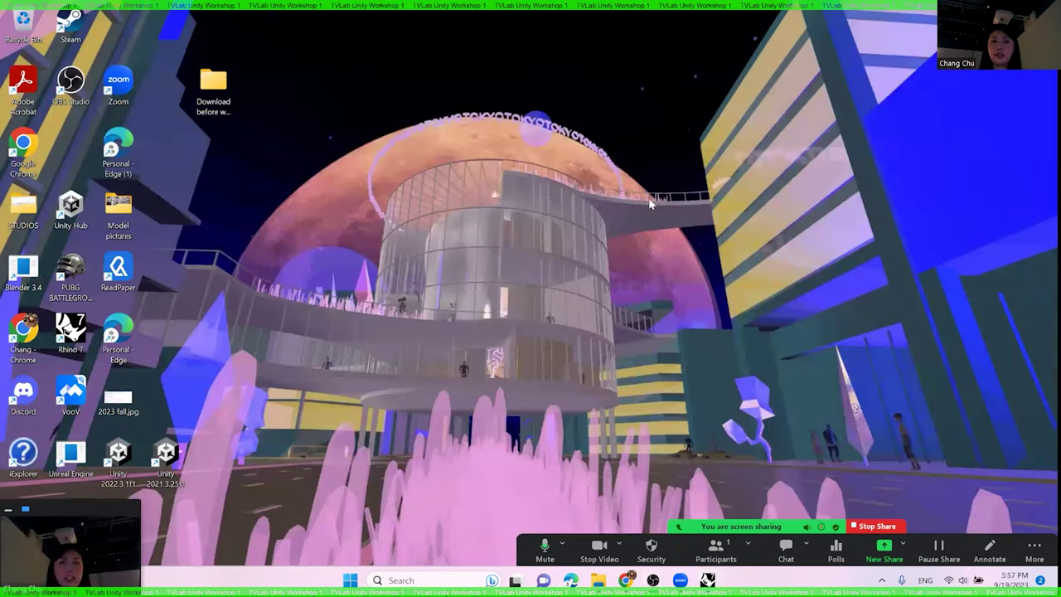
{"action": "left_click", "coordinate": [404, 580]}
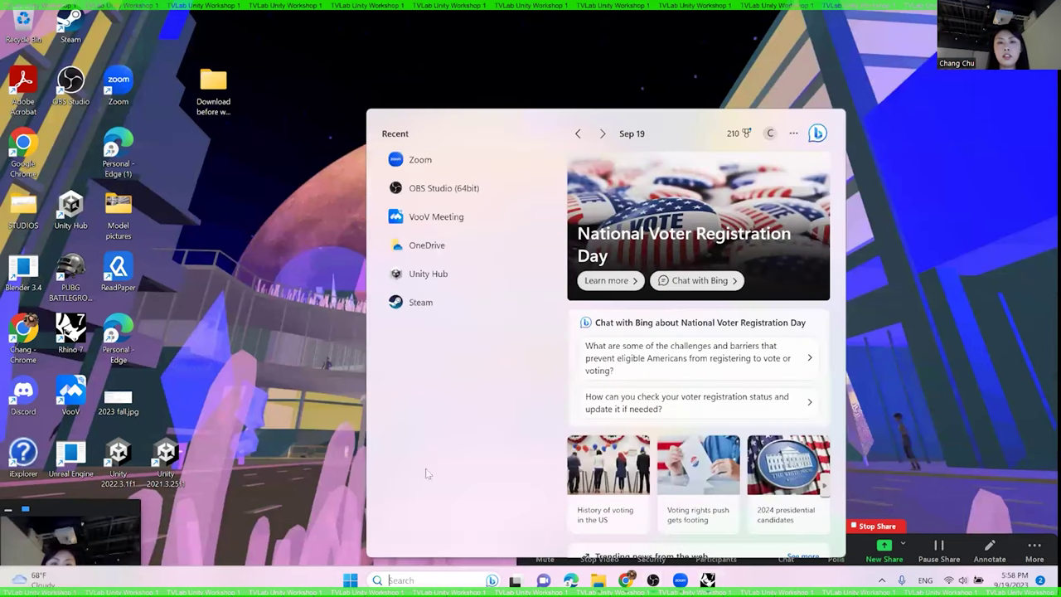
{"action": "left_click", "coordinate": [450, 274]}
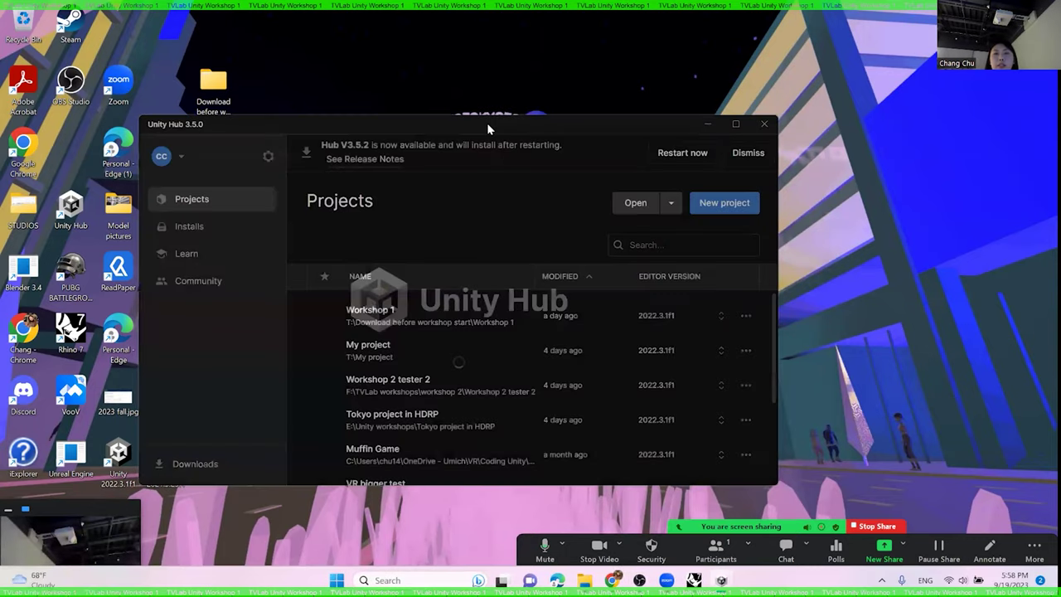
{"action": "left_click_drag", "start_coordinate": [487, 122], "coordinate": [593, 101]}
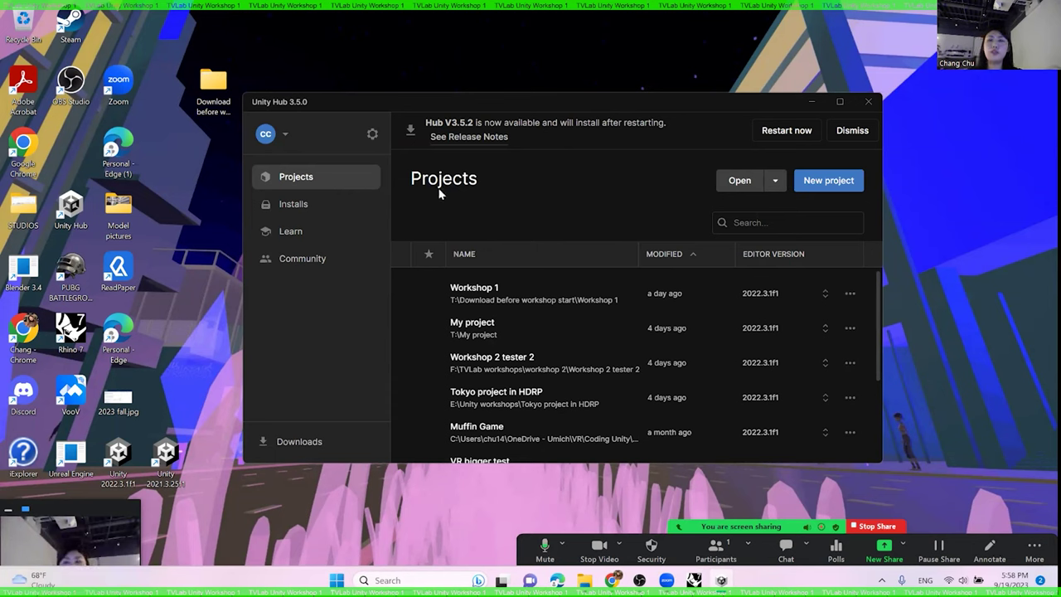
- Examine Unity Hub's Installs, Learn and Community pages, then return to the Projects list
{"action": "left_click", "coordinate": [340, 212]}
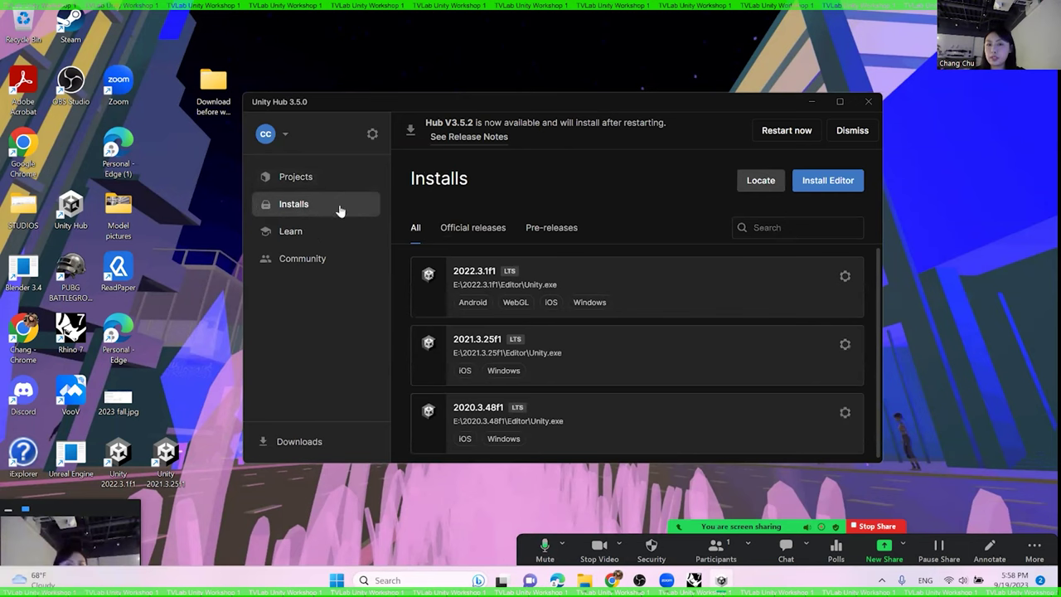
{"action": "left_click", "coordinate": [295, 234]}
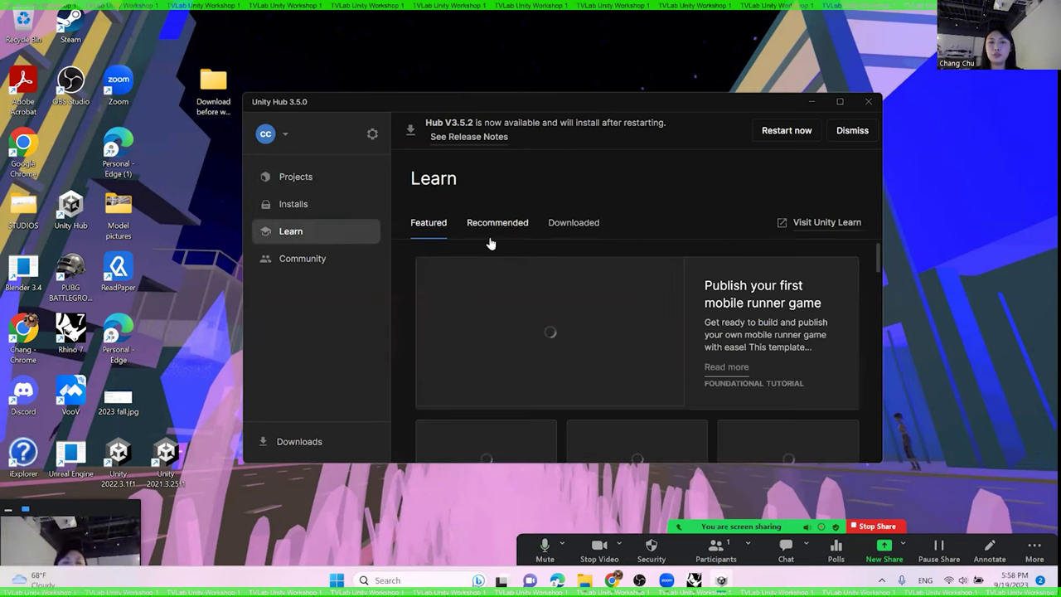
{"action": "scroll", "coordinate": [606, 270], "scroll_direction": "down", "scroll_amount": 3}
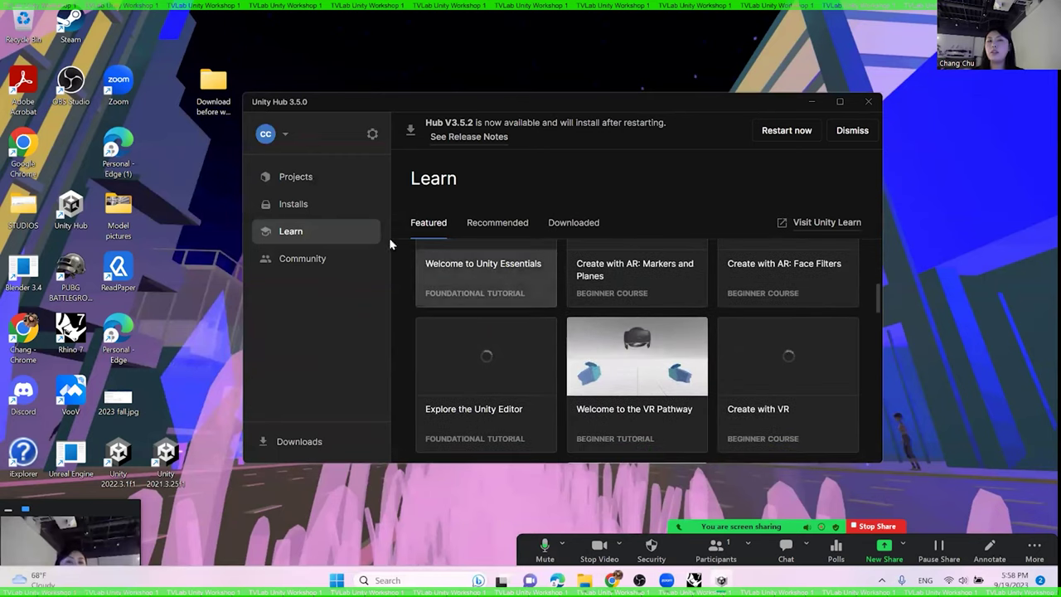
{"action": "left_click", "coordinate": [306, 259]}
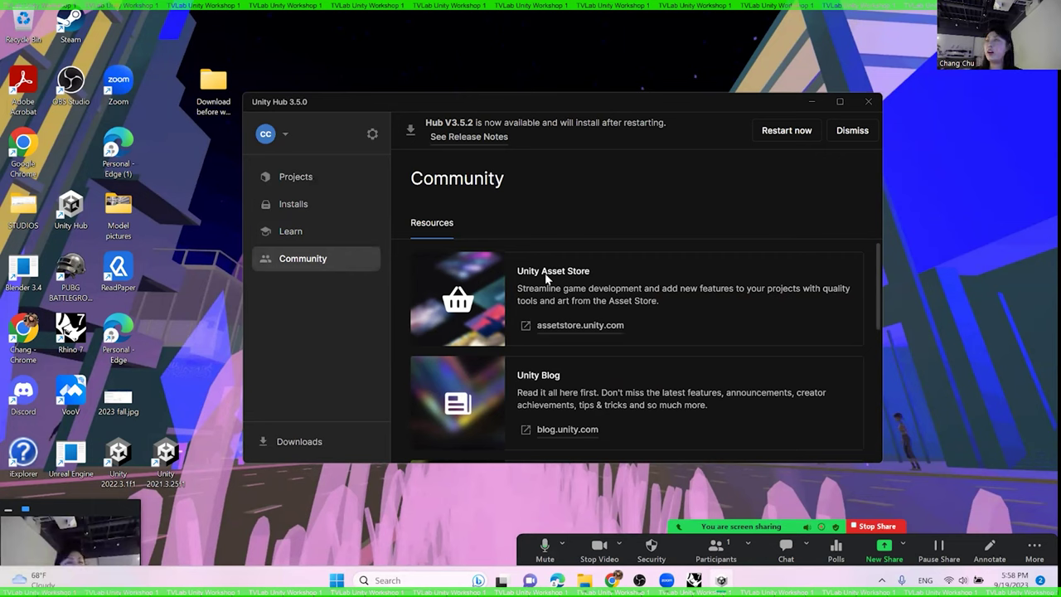
{"action": "left_click", "coordinate": [299, 178]}
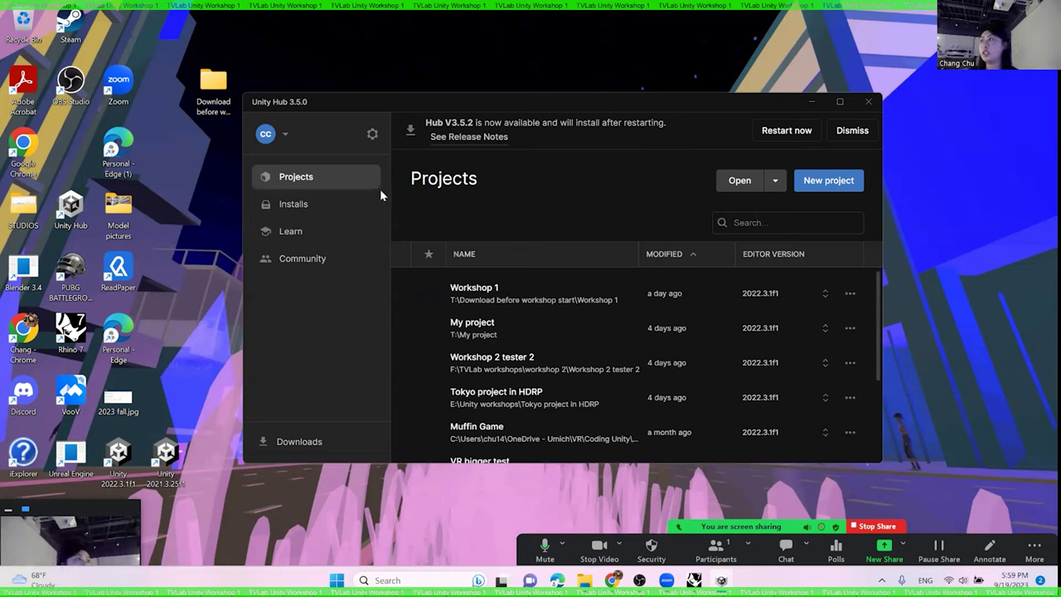
- Create a new 3D (URP) project named Unity Workshop, with the desktop folder as its location
{"action": "left_click", "coordinate": [829, 180]}
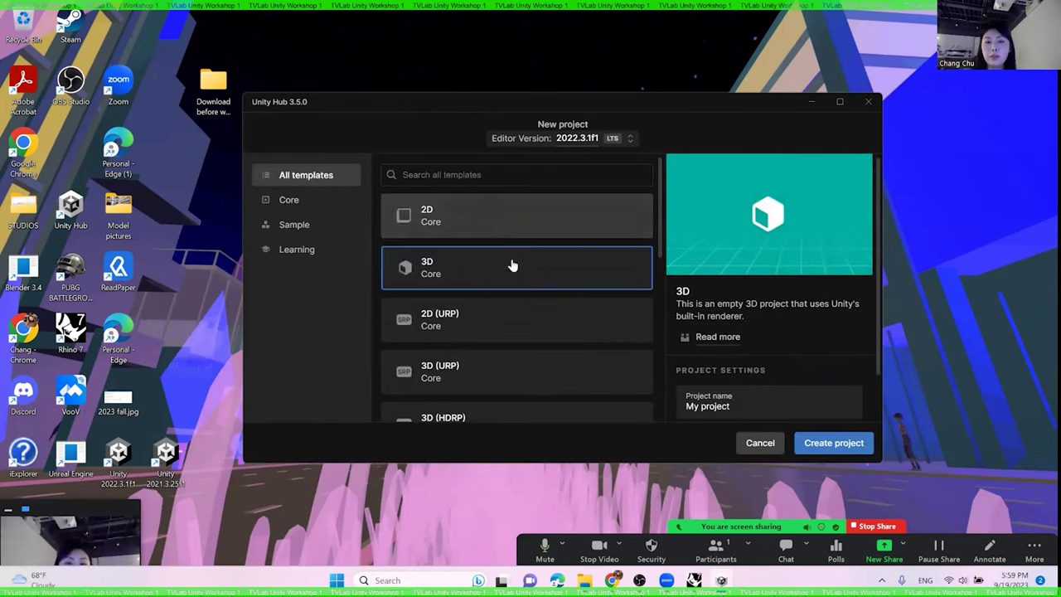
{"action": "left_click", "coordinate": [511, 371]}
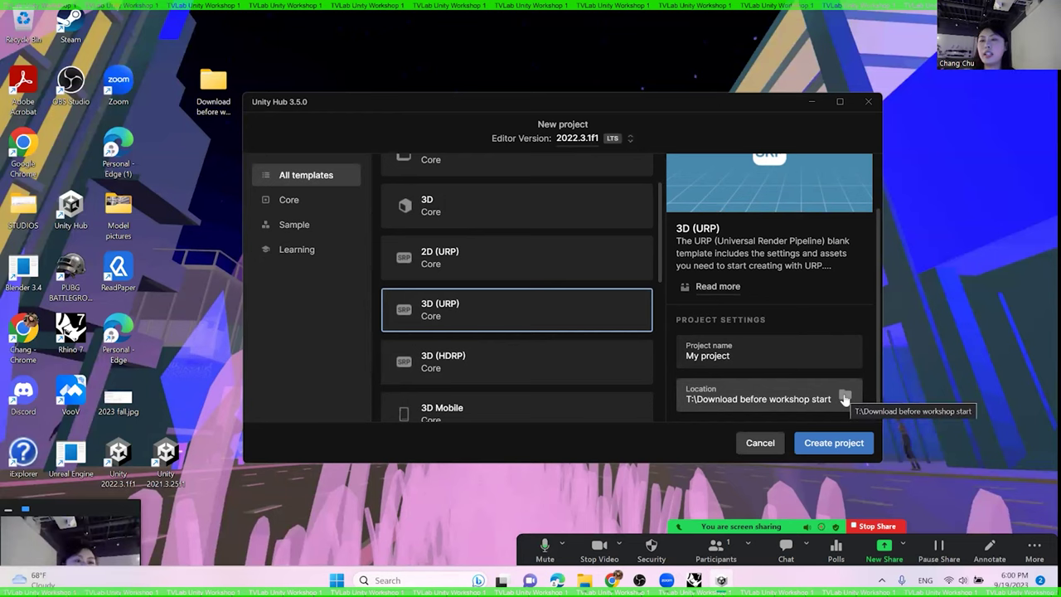
{"action": "left_click", "coordinate": [845, 399]}
{"action": "left_click", "coordinate": [632, 360]}
{"action": "key", "text": "Caps_Lock"}
{"action": "type", "text": "Unity Workshop"}
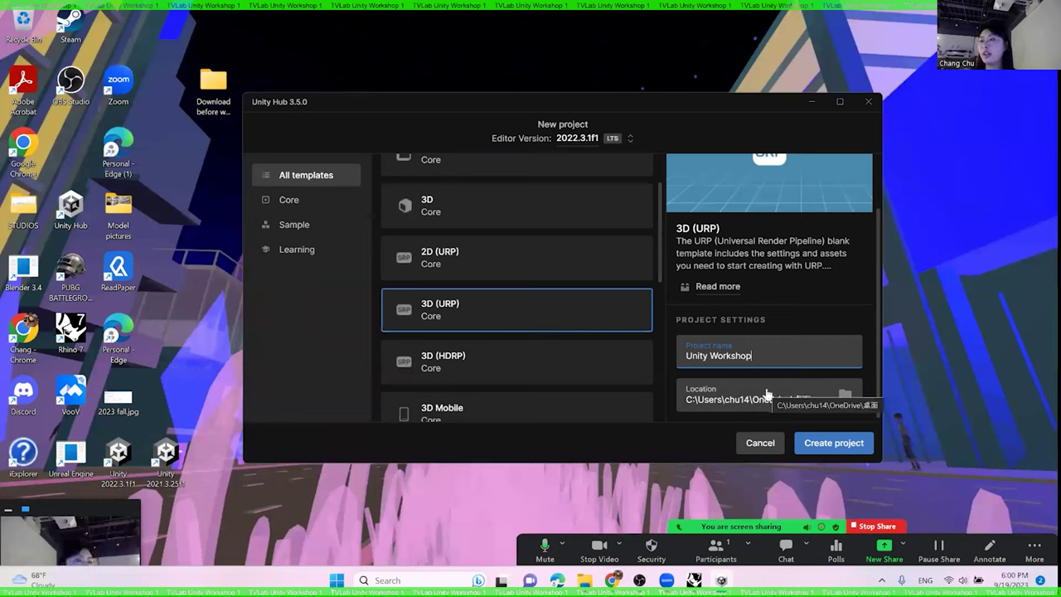
{"action": "left_click", "coordinate": [825, 442]}
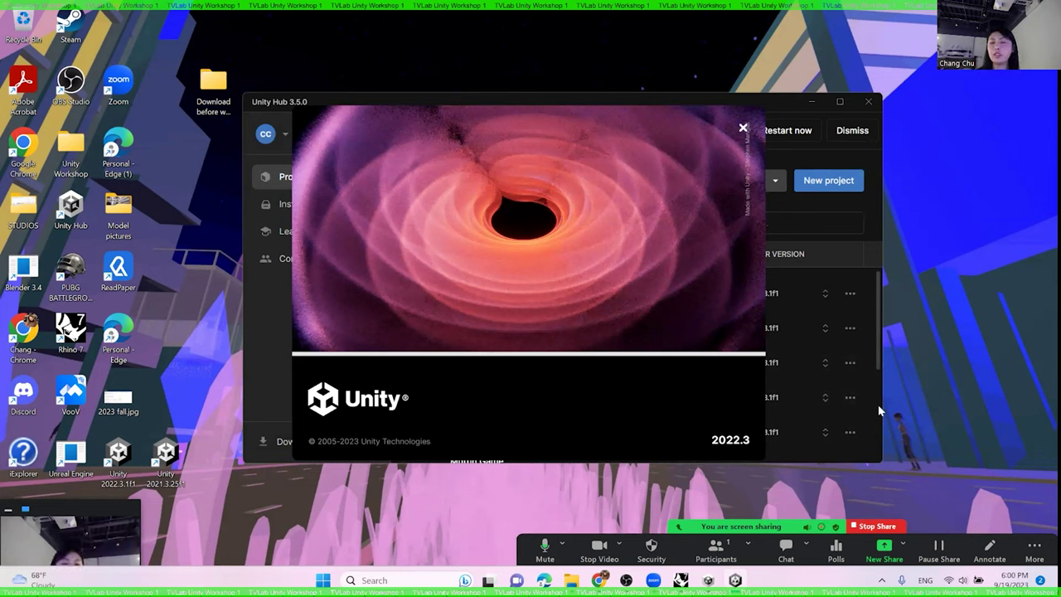
- Switch back to Rhino and select the whole visible skybridge model, including the Tokyo circle, arrow marker and reference point
{"action": "mouse_move", "coordinate": [705, 572]}
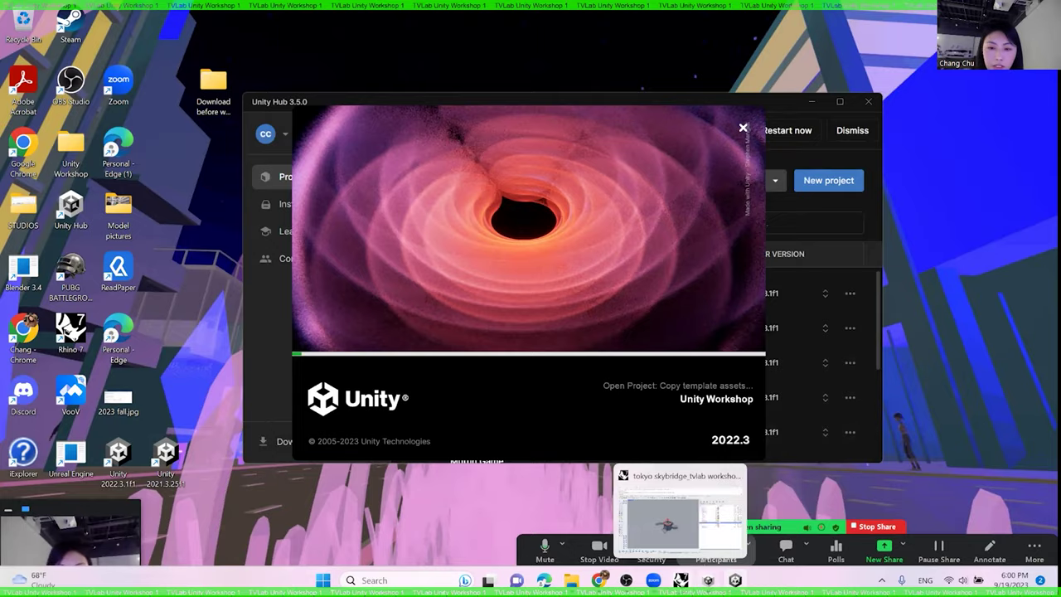
{"action": "left_click", "coordinate": [667, 523]}
{"action": "right_click_drag", "start_coordinate": [509, 317], "coordinate": [479, 315], "text": "shift"}
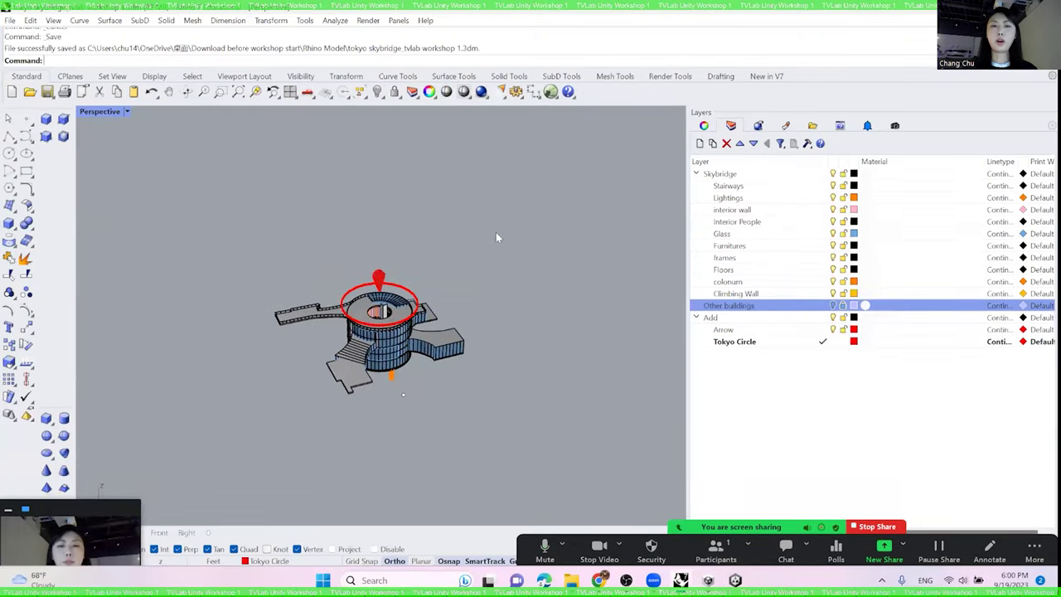
{"action": "left_click_drag", "start_coordinate": [500, 219], "coordinate": [254, 431]}
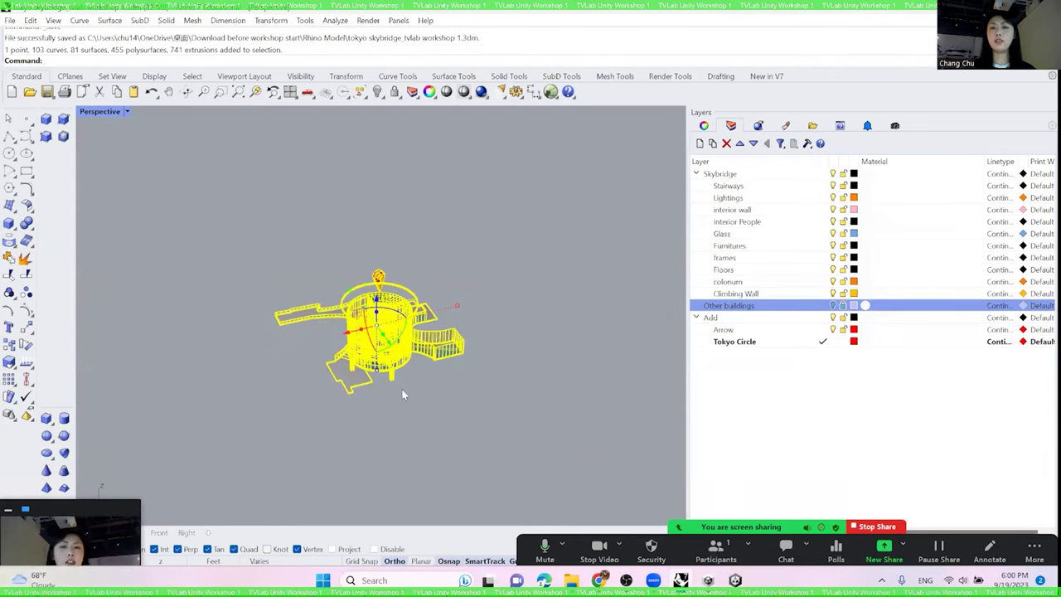
{"action": "scroll", "coordinate": [401, 388], "scroll_direction": "up", "scroll_amount": 5}
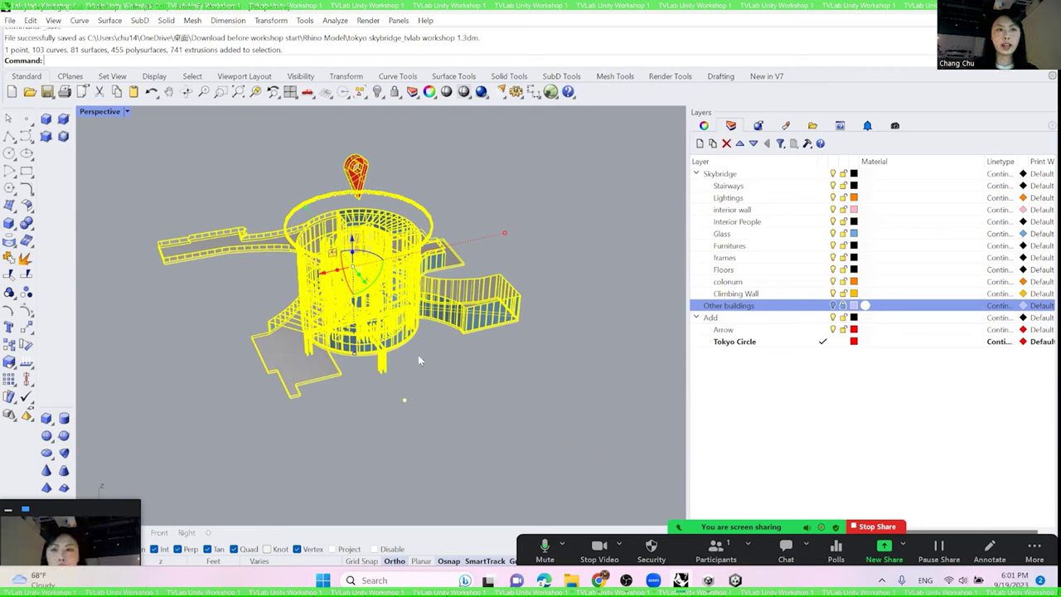
{"action": "type", "text": "Export"}
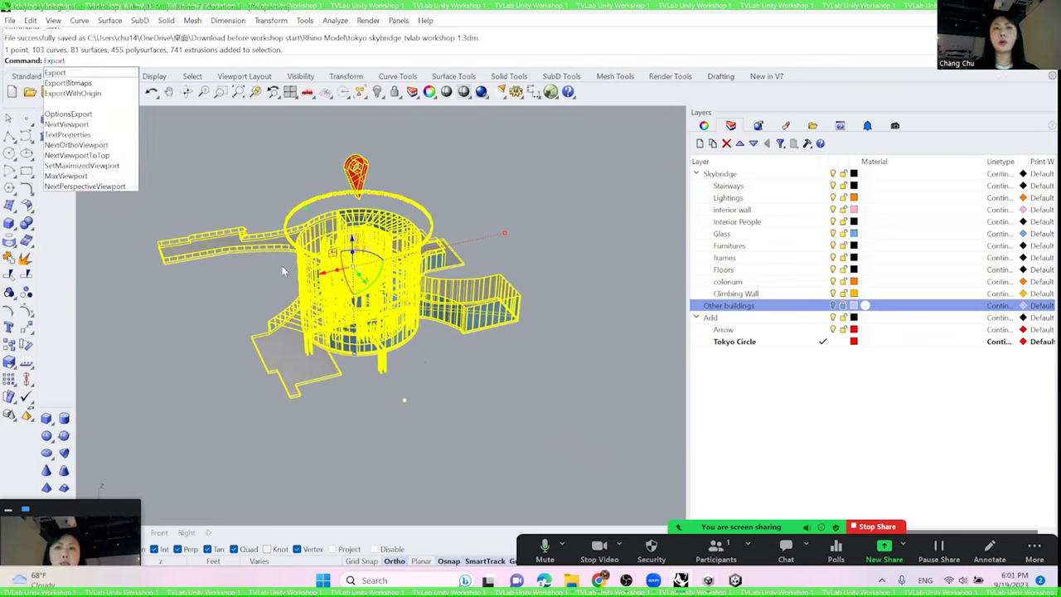
{"action": "left_click", "coordinate": [117, 94]}
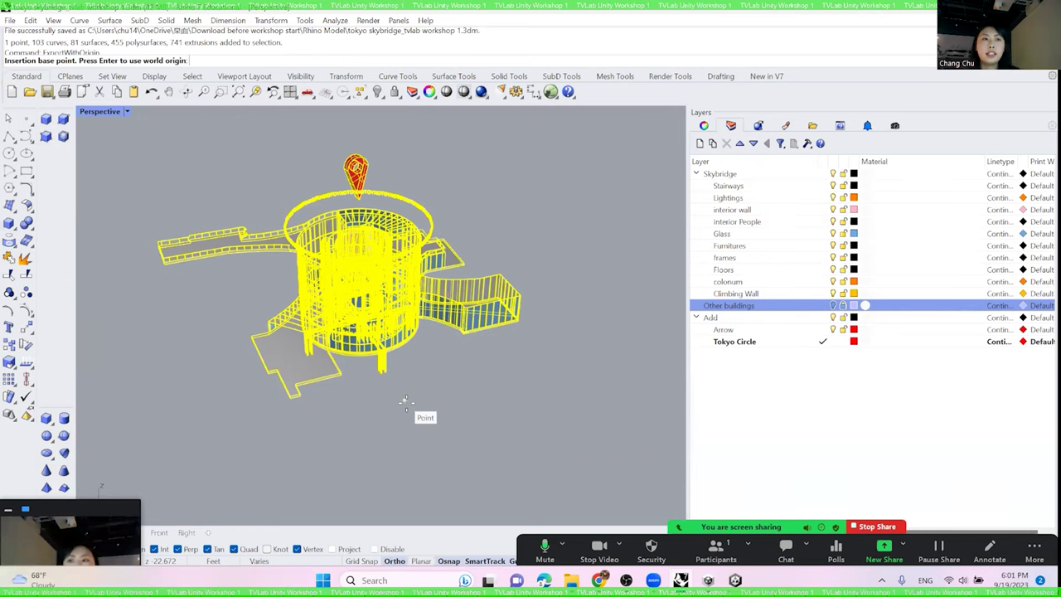
{"action": "key", "text": "Escape"}
- Start ExportWithOrigin for the selected model, using the point object below the tower as base point and OBJ (*.obj) as file type
{"action": "type", "text": "Export"}
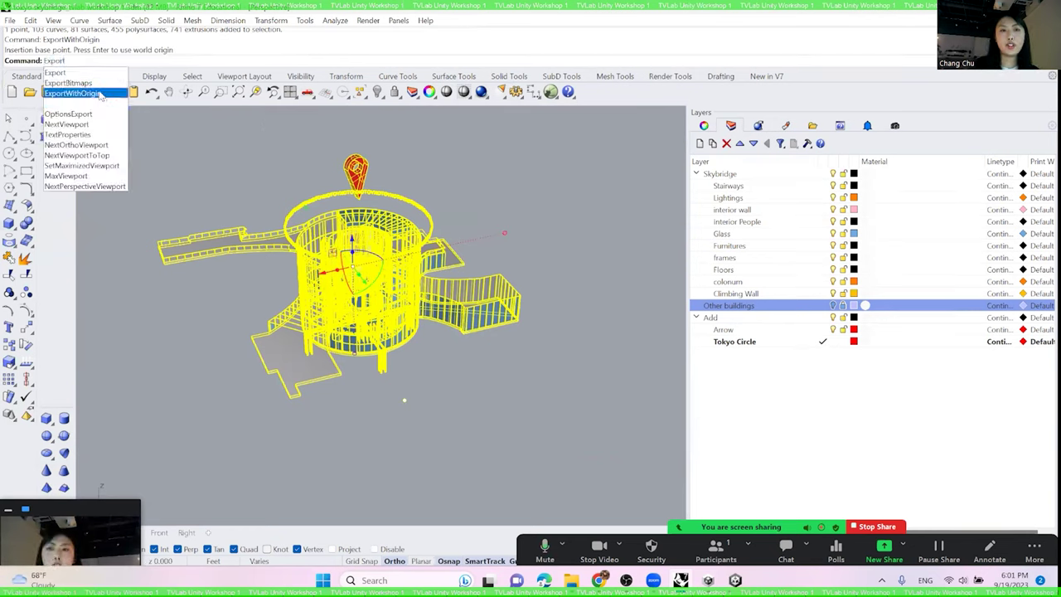
{"action": "left_click", "coordinate": [74, 93]}
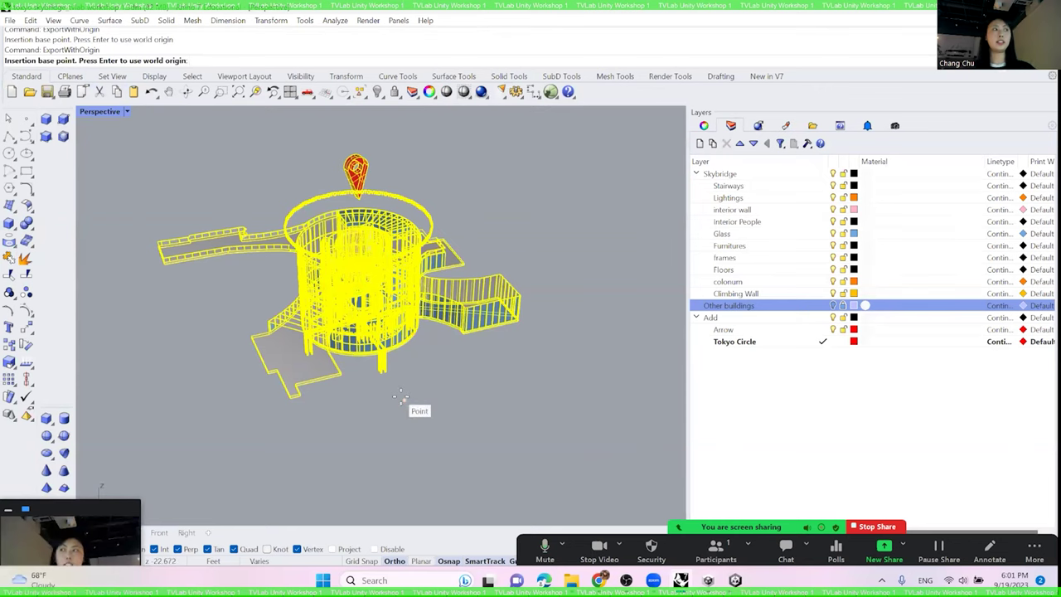
{"action": "left_click", "coordinate": [401, 399]}
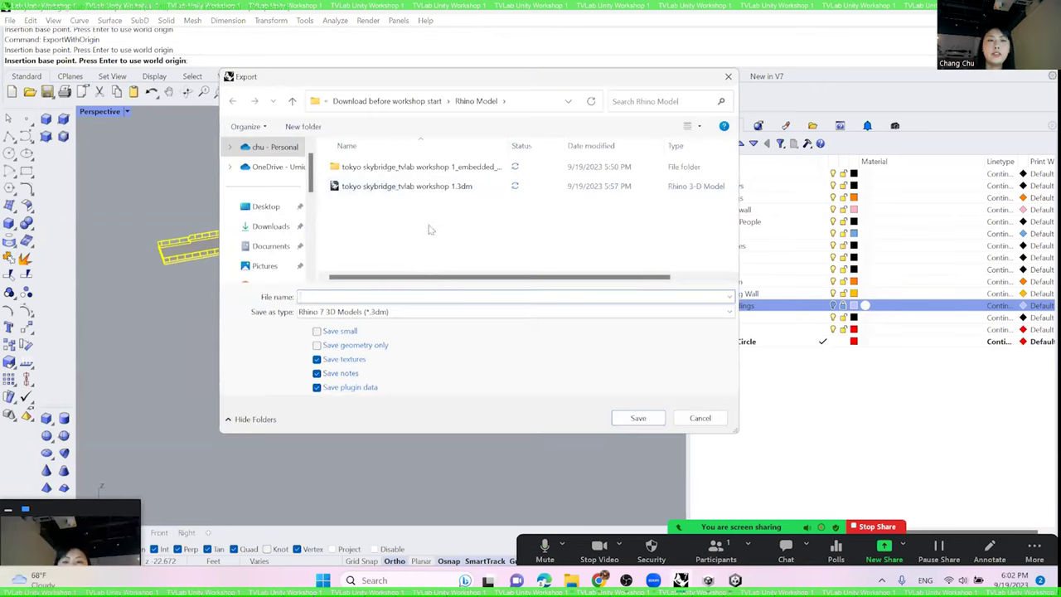
{"action": "left_click", "coordinate": [452, 313]}
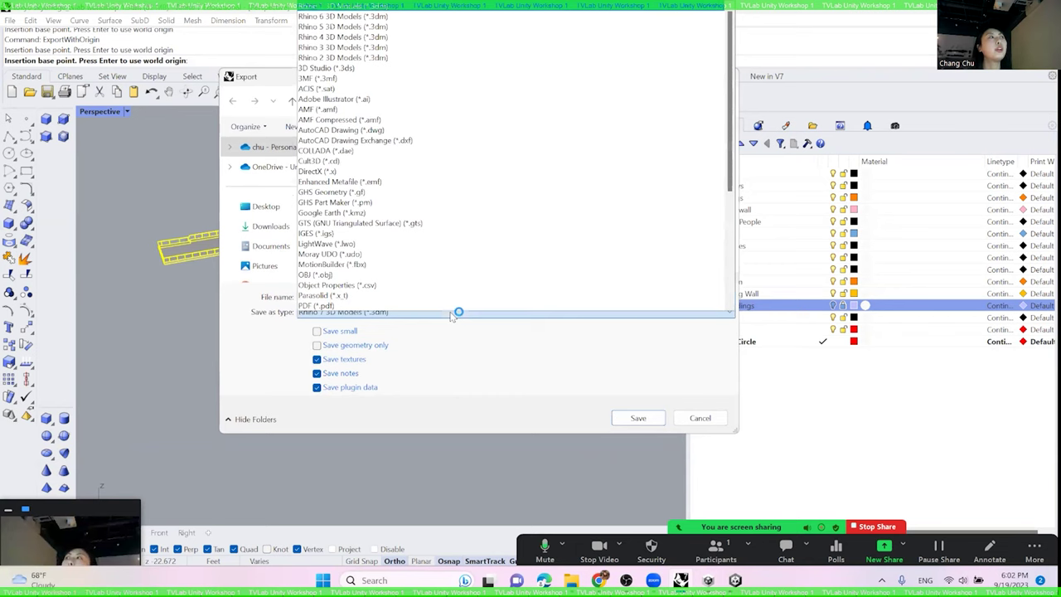
{"action": "scroll", "coordinate": [450, 257], "scroll_direction": "down", "scroll_amount": 2}
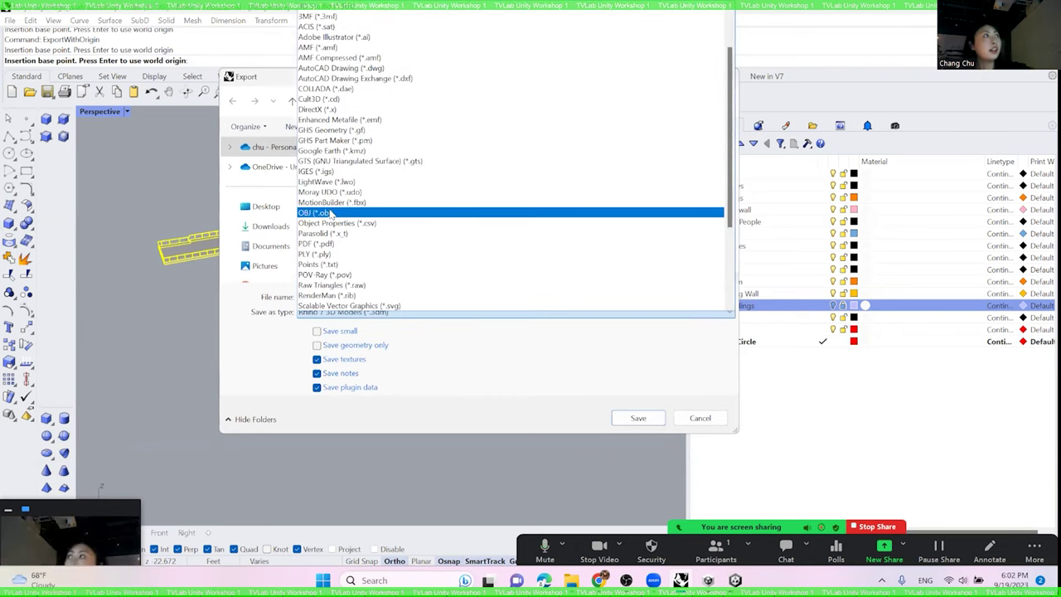
{"action": "left_click", "coordinate": [329, 213]}
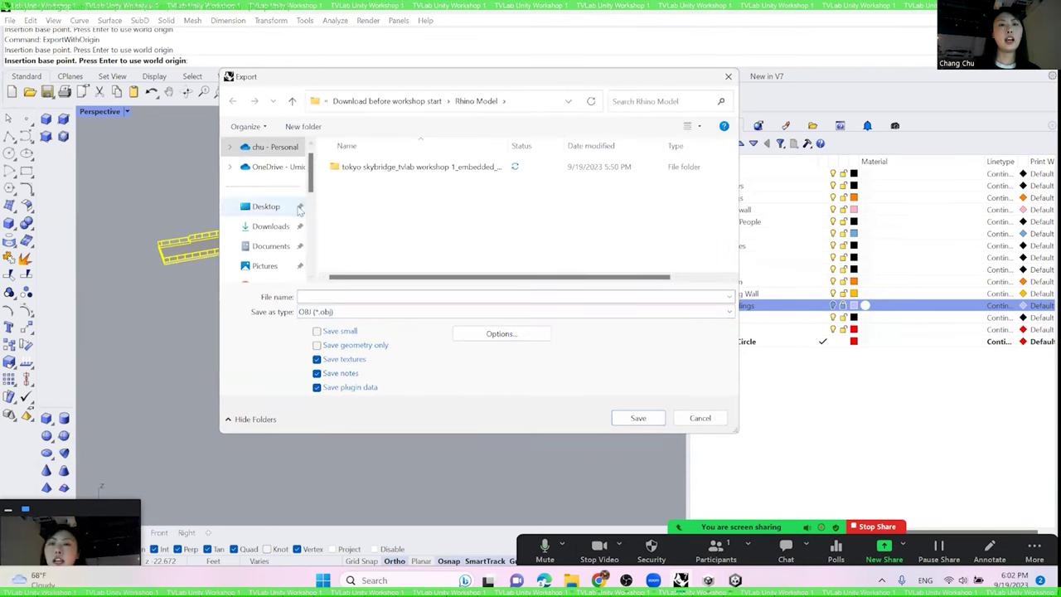
- Set the export location to the Assets folder of the Unity Workshop project on the Desktop
{"action": "scroll", "coordinate": [273, 214], "scroll_direction": "down", "scroll_amount": 1}
{"action": "left_click", "coordinate": [266, 206]}
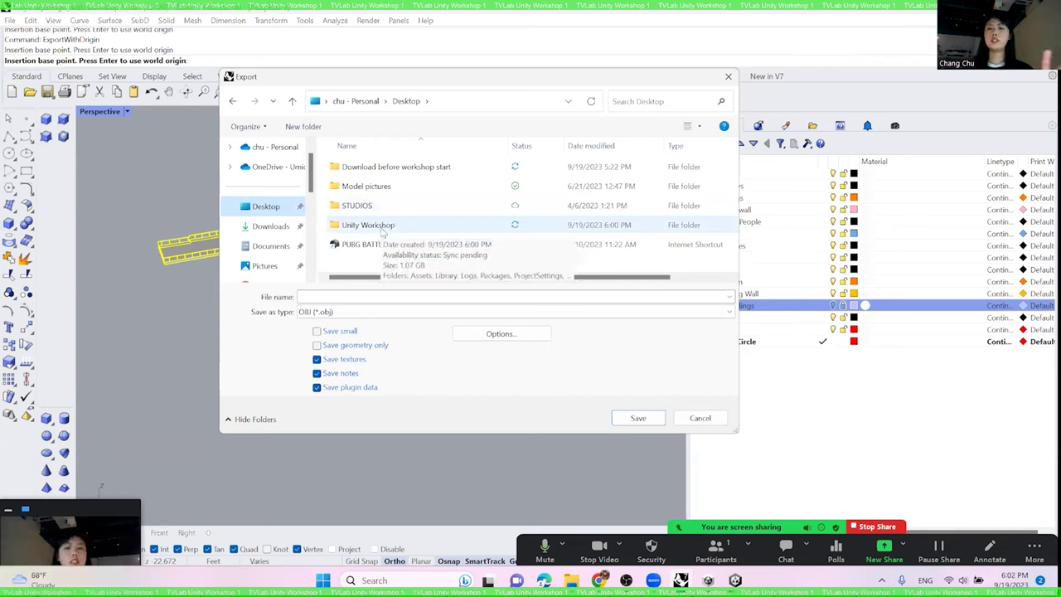
{"action": "left_click", "coordinate": [420, 227]}
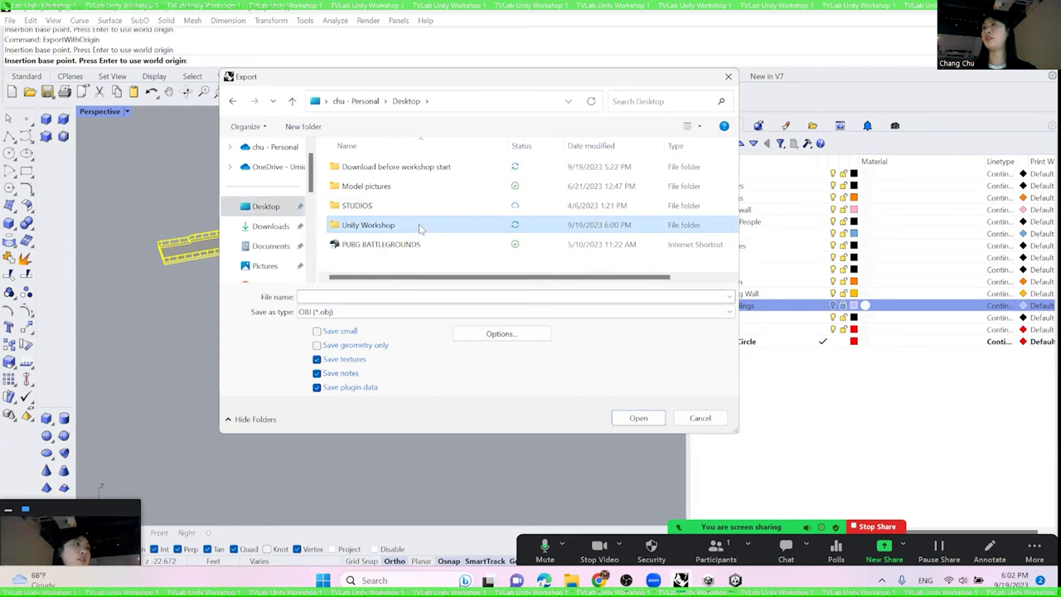
{"action": "double_click", "coordinate": [418, 225]}
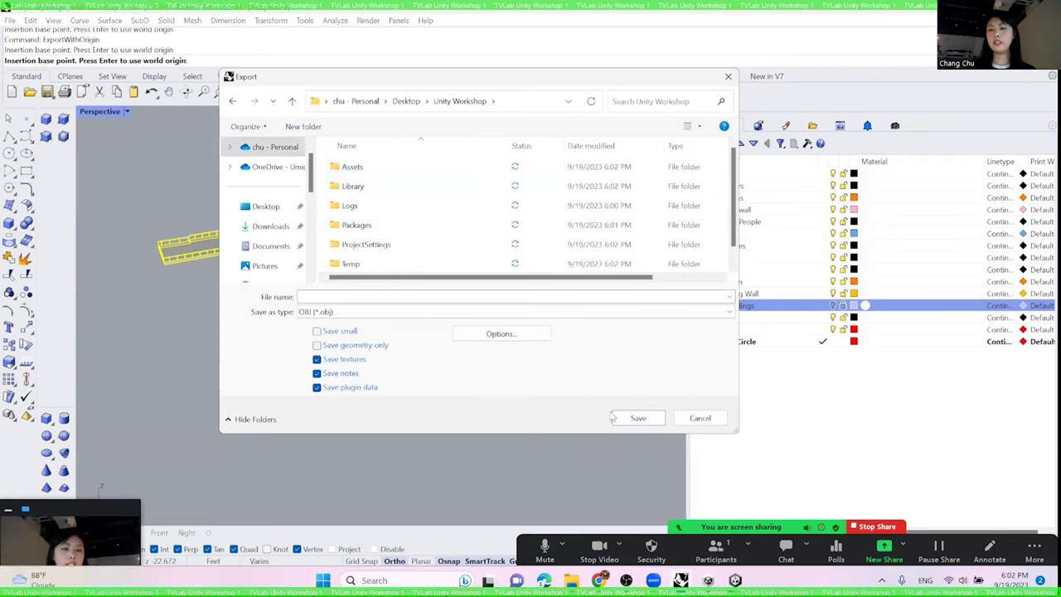
{"action": "mouse_move", "coordinate": [734, 581]}
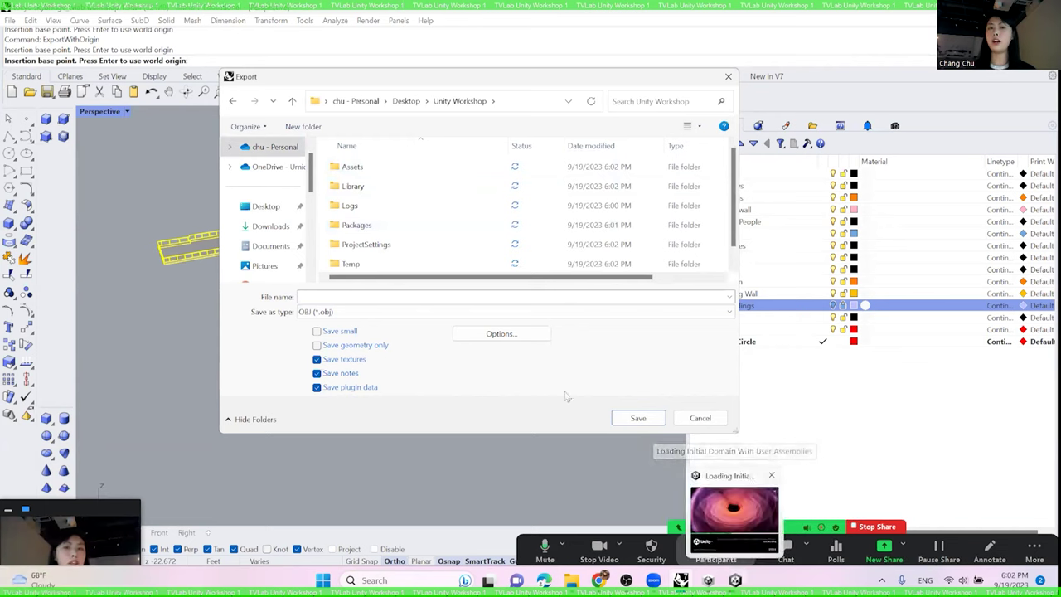
{"action": "double_click", "coordinate": [358, 168]}
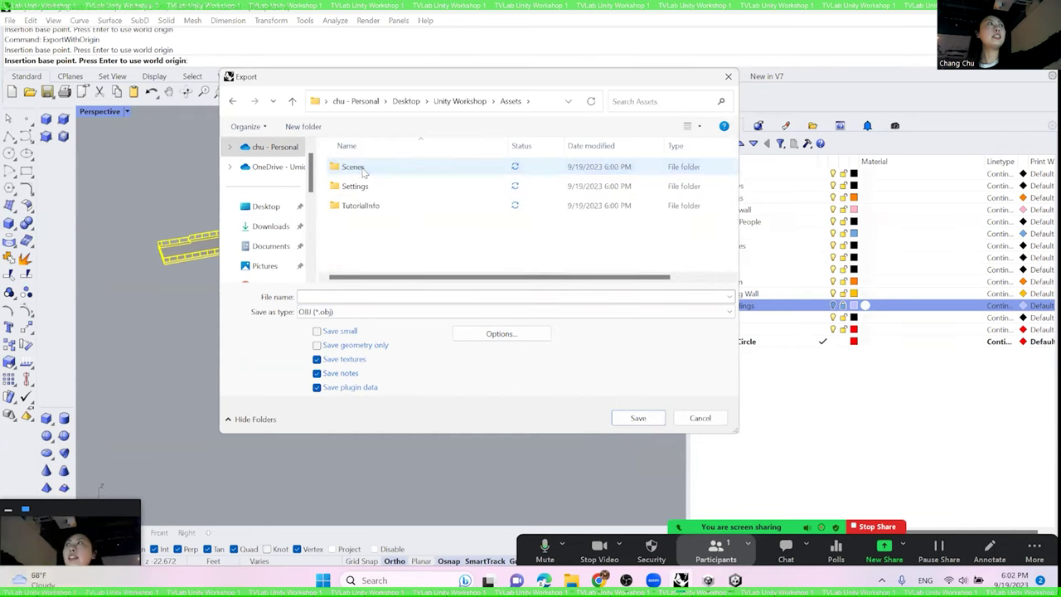
- Create a new folder named Rhino Model inside the project's Assets folder
{"action": "right_click", "coordinate": [371, 228]}
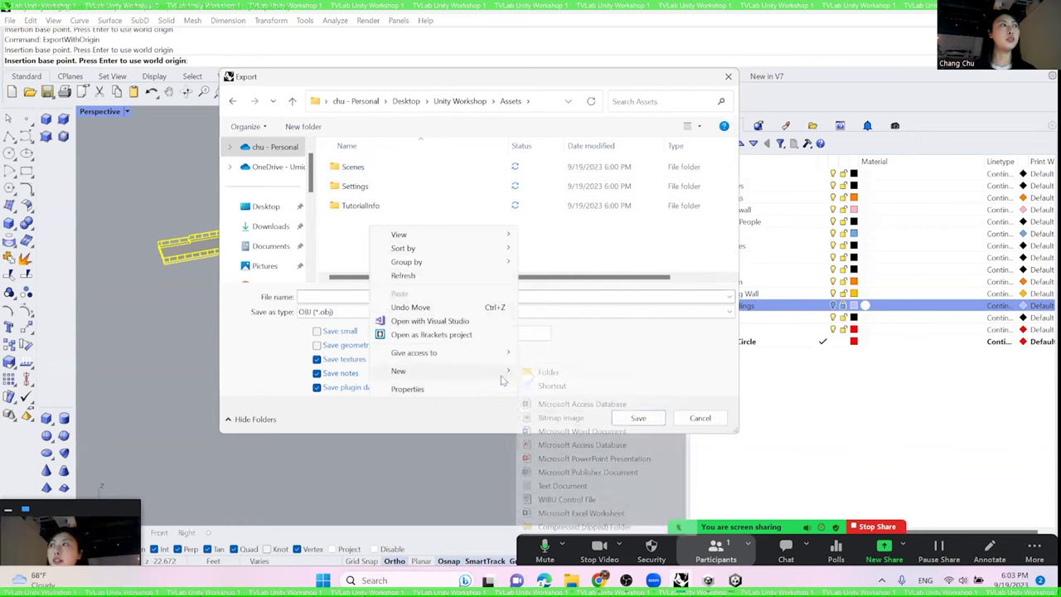
{"action": "left_click", "coordinate": [532, 362]}
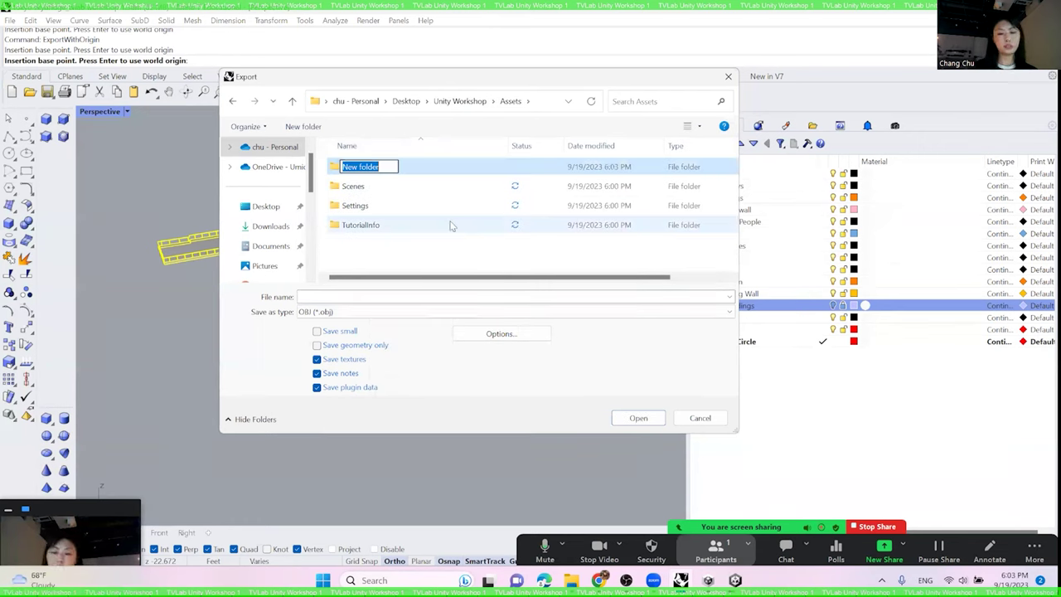
{"action": "key", "text": "Caps_Lock"}
{"action": "type", "text": "Rhino Mod"}
{"action": "key", "text": "Caps_Lock"}
{"action": "type", "text": "el"}
{"action": "key", "text": "Return"}
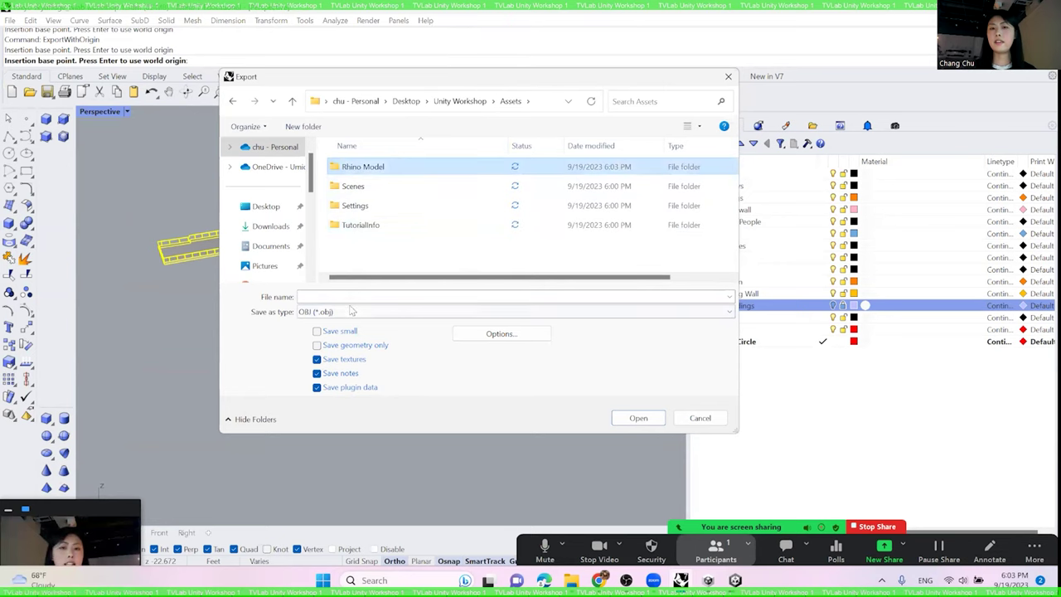
- Name the OBJ export Model and save it in the project's Assets folder
{"action": "left_click", "coordinate": [352, 298]}
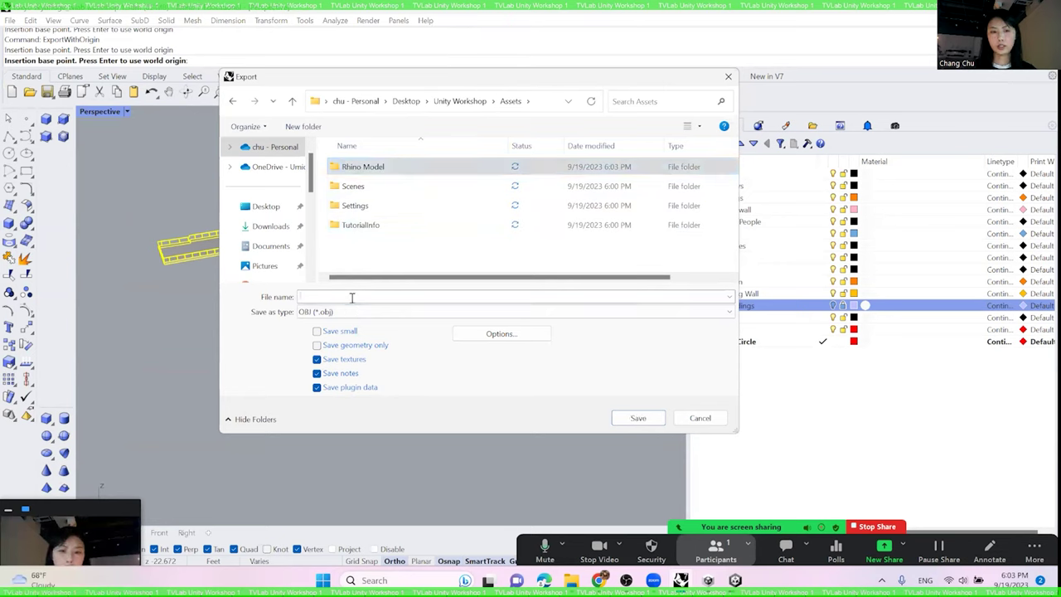
{"action": "key", "text": "Caps_Lock"}
{"action": "type", "text": "Model"}
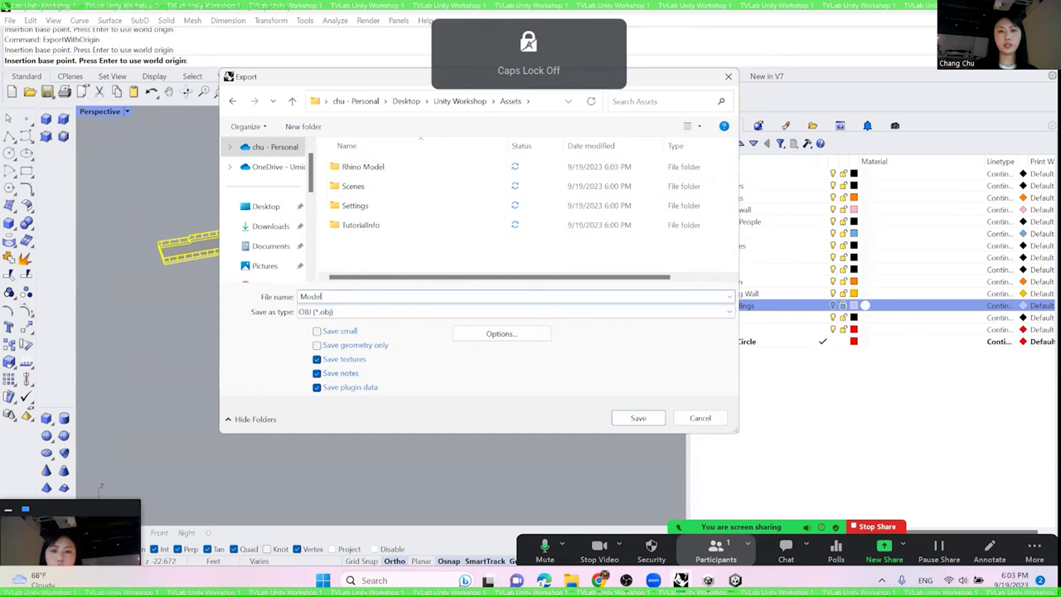
{"action": "key", "text": "Return"}
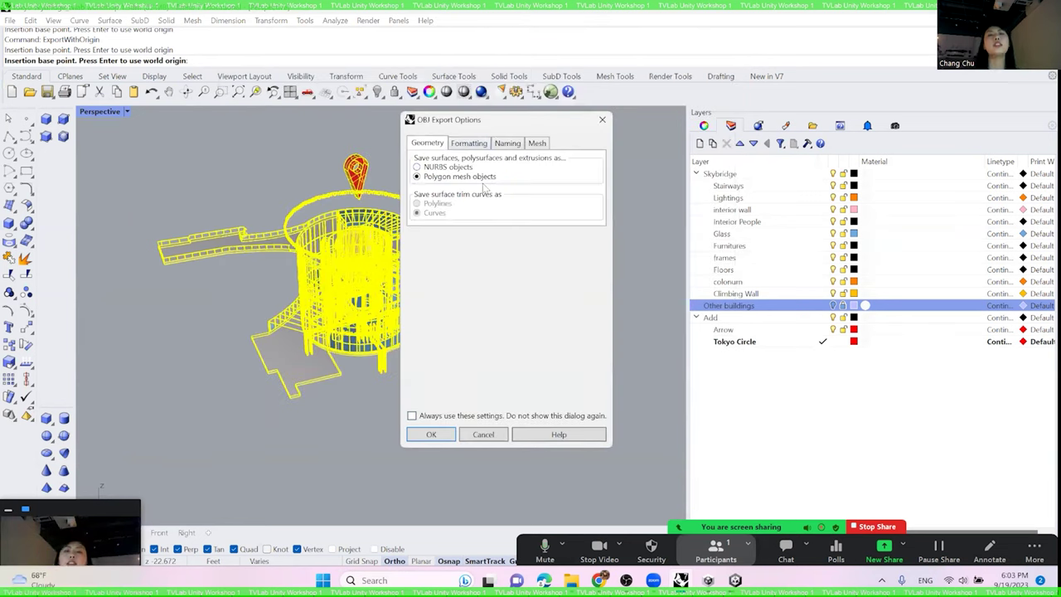
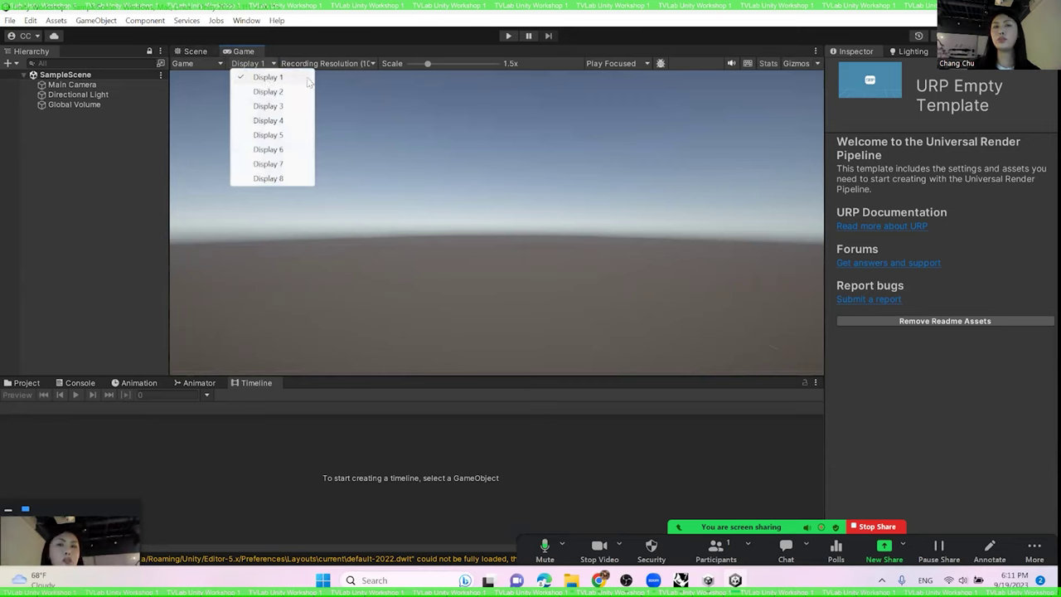
- Switch to Unity and compare the Scene view with the Game view of SampleScene
{"action": "left_click", "coordinate": [460, 122]}
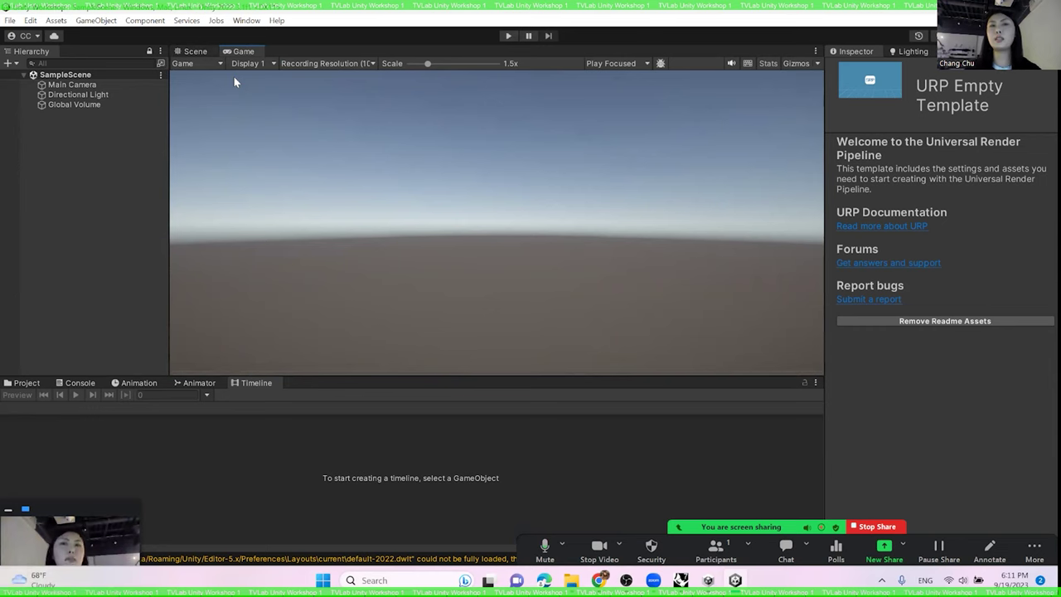
{"action": "left_click", "coordinate": [194, 52]}
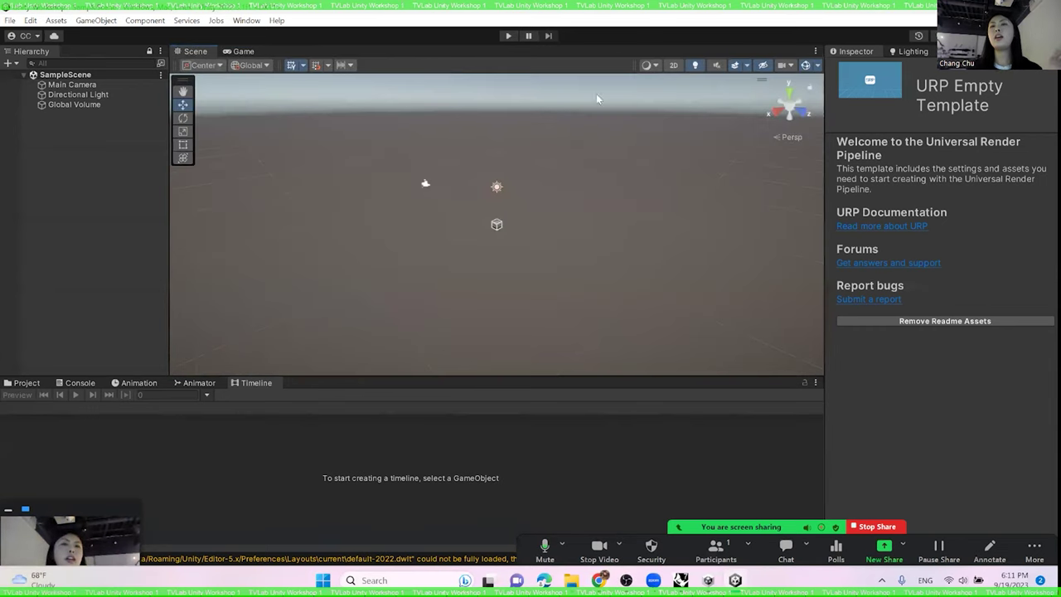
{"action": "left_click", "coordinate": [244, 52]}
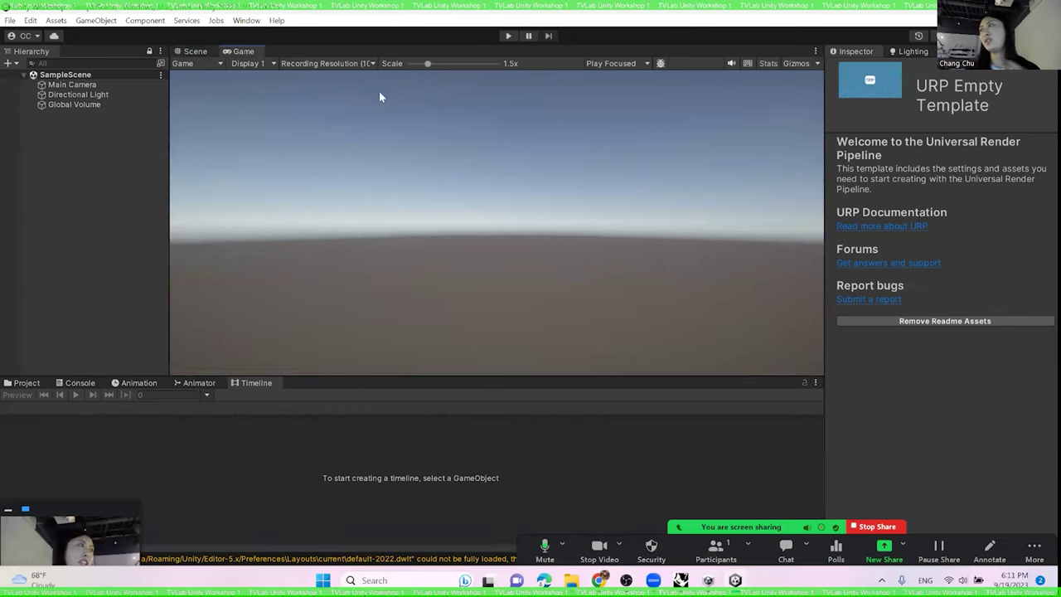
{"action": "left_click", "coordinate": [193, 53]}
- Review the interface diagram in the Notion workshop page and the contents of the Unity project's Assets folder
{"action": "key", "text": "alt+Tab"}
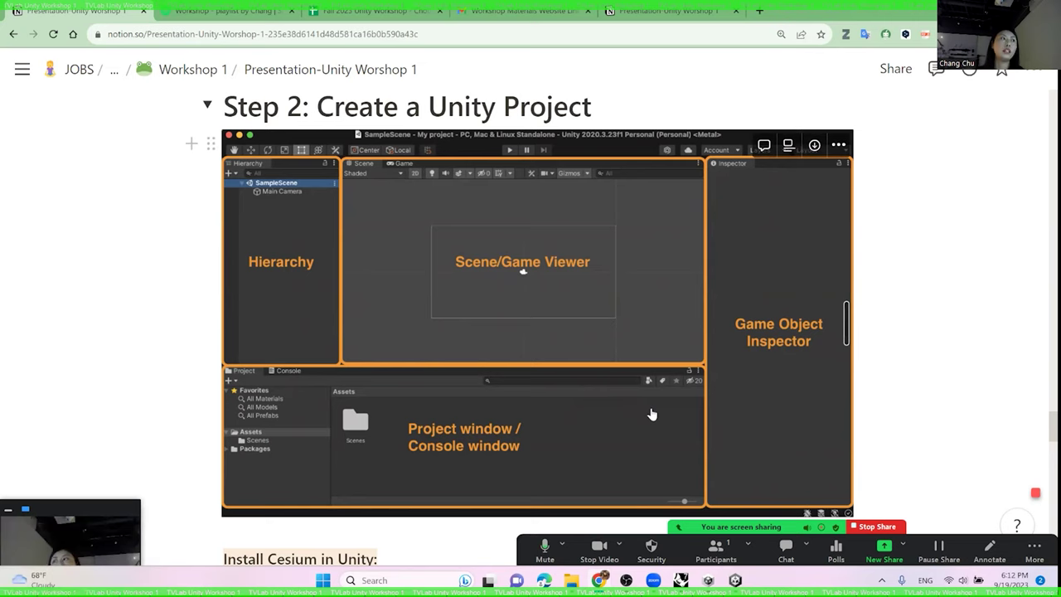
{"action": "key", "text": "alt+Tab"}
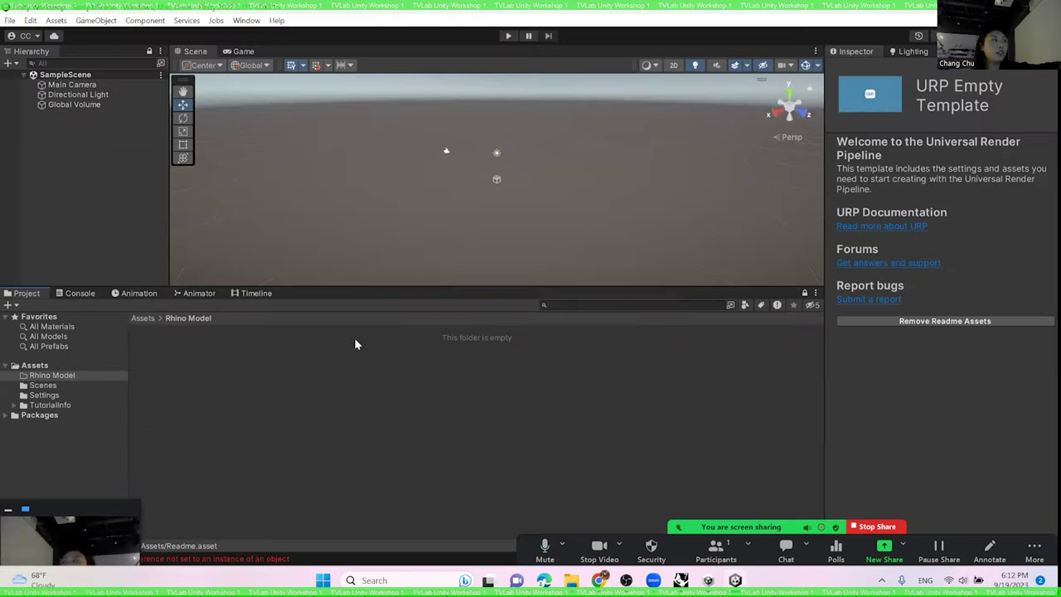
{"action": "left_click", "coordinate": [145, 318]}
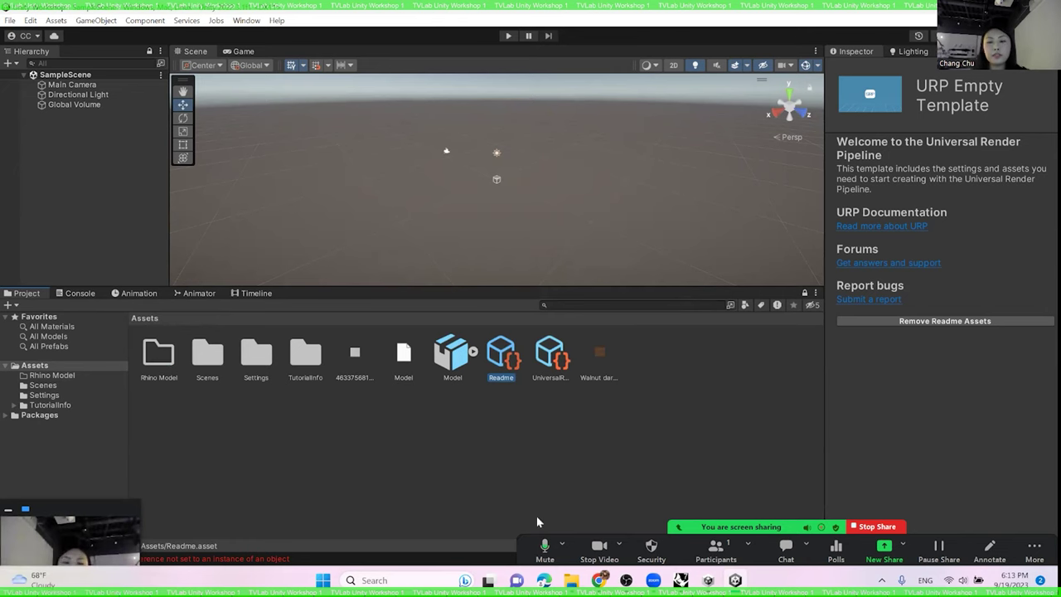
{"action": "left_click", "coordinate": [598, 580]}
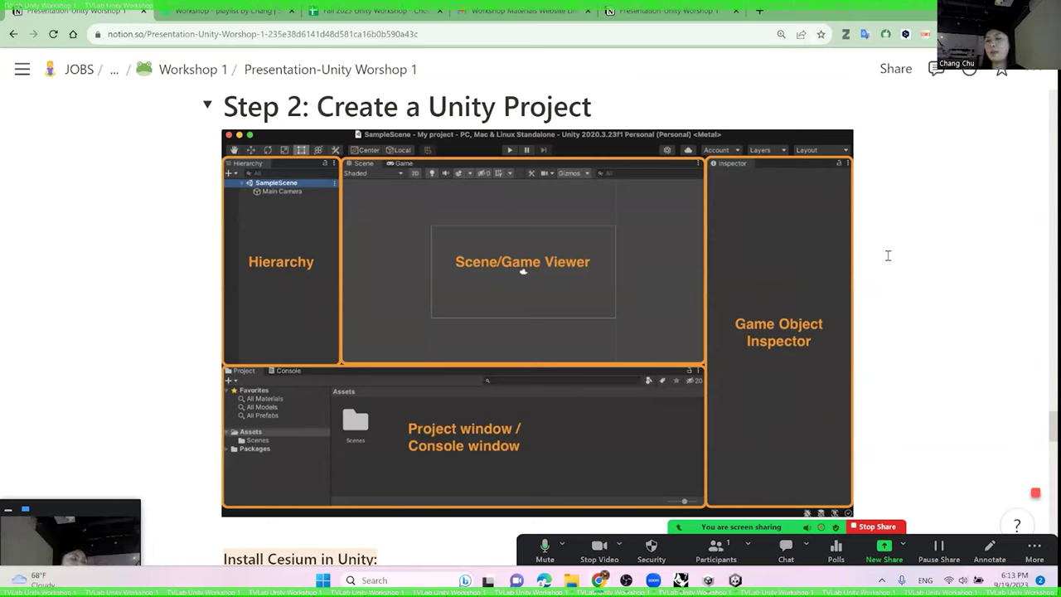
{"action": "mouse_move", "coordinate": [708, 581]}
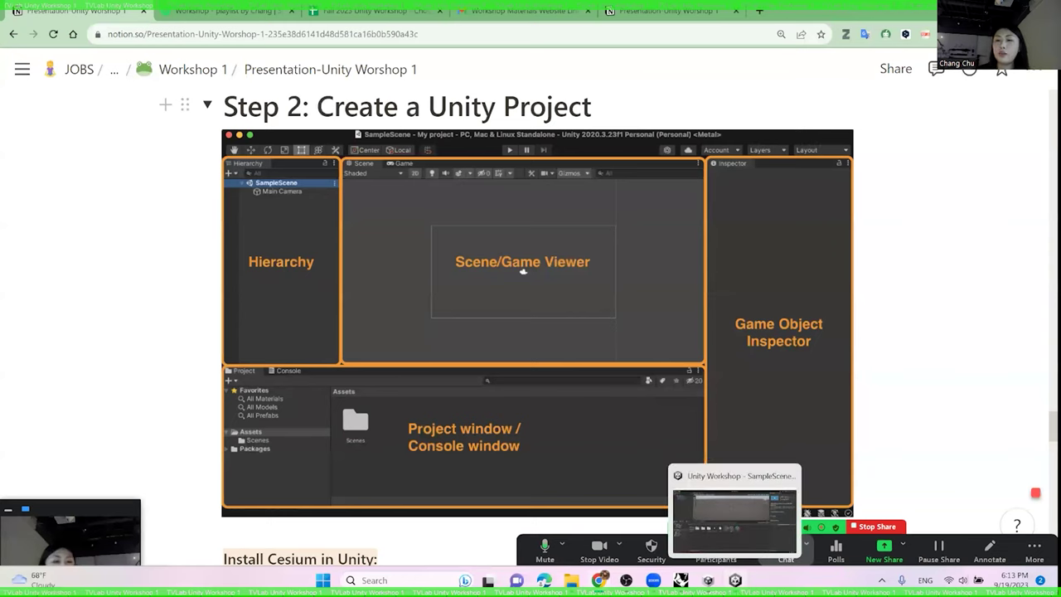
{"action": "left_click", "coordinate": [734, 518]}
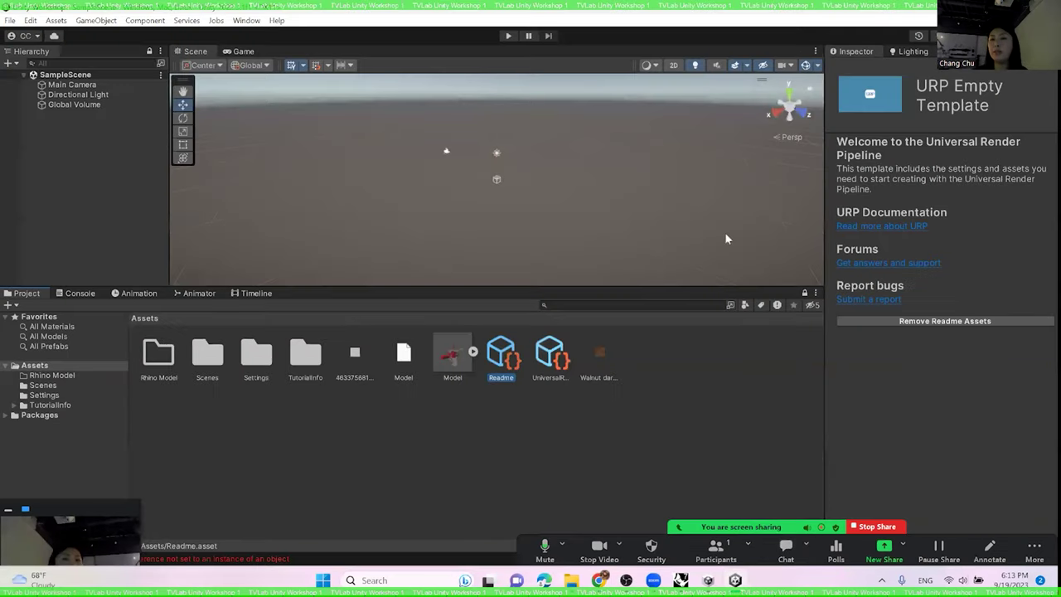
- Add a 3D Cube to SampleScene and select it
{"action": "right_click", "coordinate": [110, 159]}
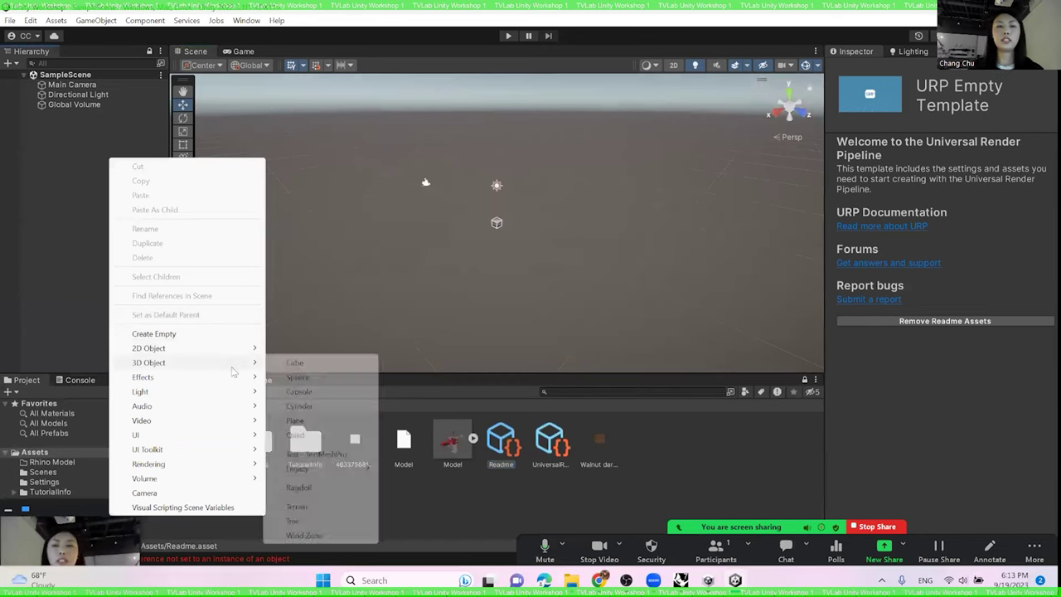
{"action": "right_click", "coordinate": [64, 144]}
{"action": "mouse_move", "coordinate": [176, 347]}
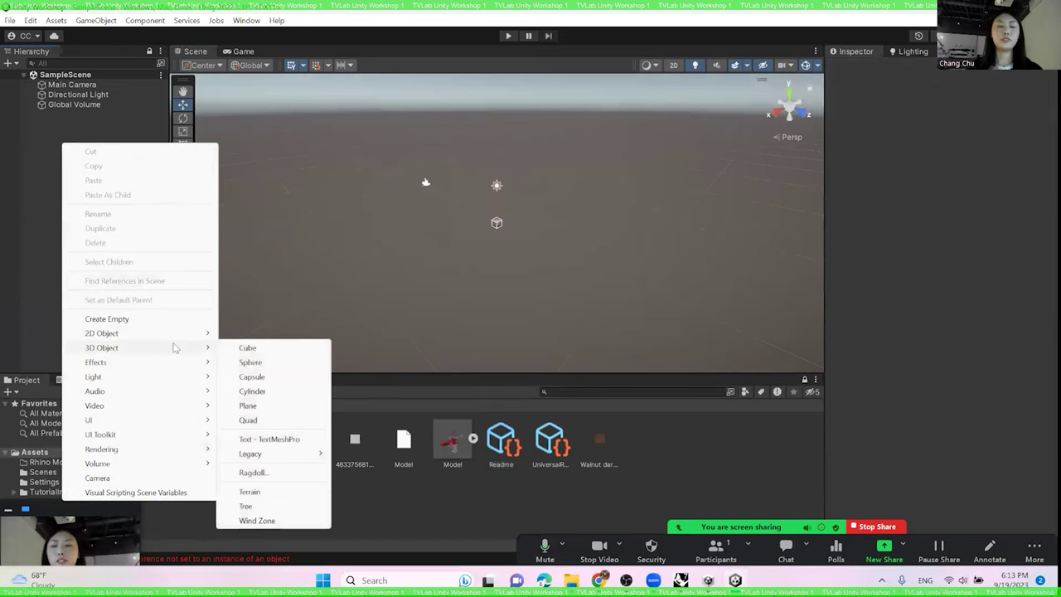
{"action": "right_click", "coordinate": [47, 162]}
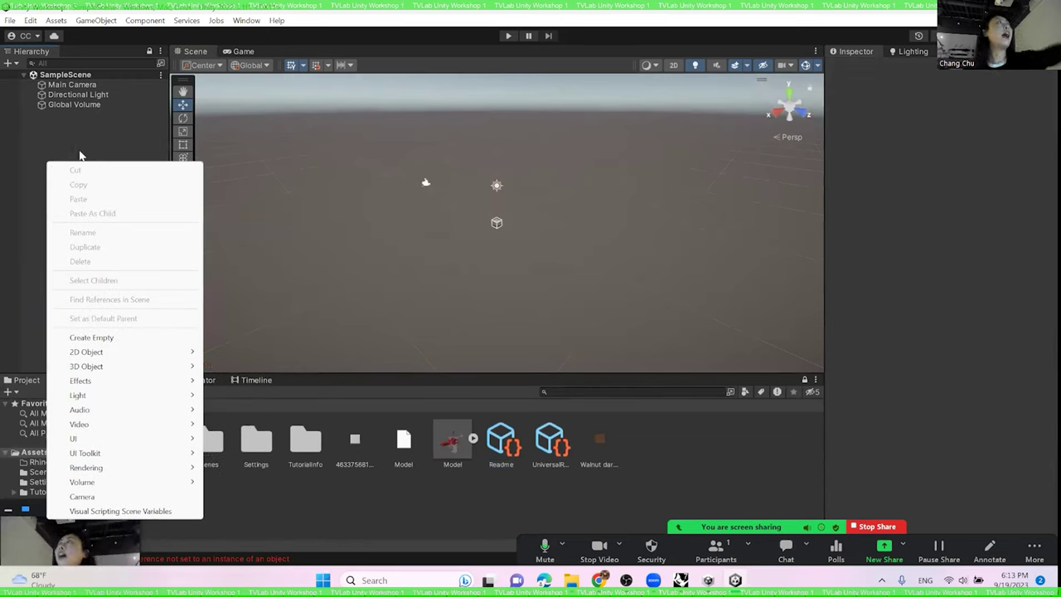
{"action": "mouse_move", "coordinate": [164, 370]}
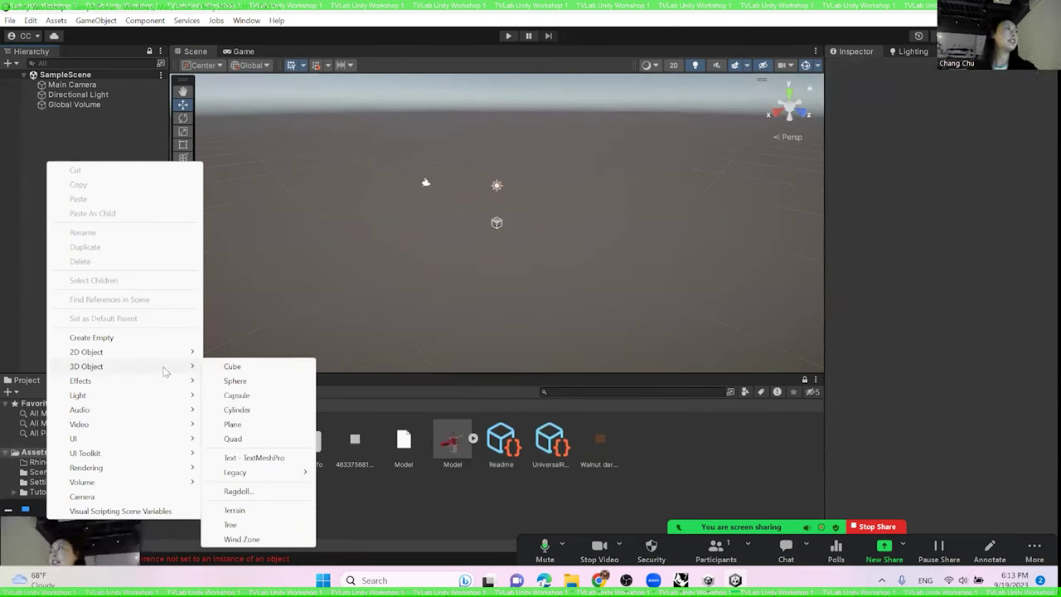
{"action": "left_click", "coordinate": [258, 367]}
{"action": "left_click", "coordinate": [63, 116]}
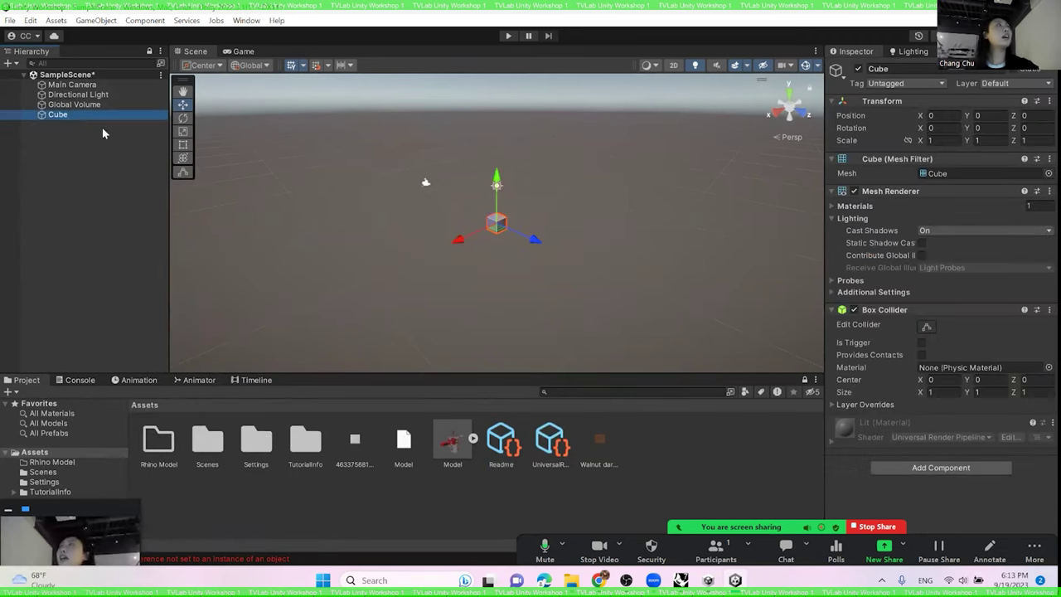
- Move the cube with the Move tool to about X -0.32, Y 0.98, Z 0.32
{"action": "scroll", "coordinate": [489, 218], "scroll_direction": "up", "scroll_amount": 3}
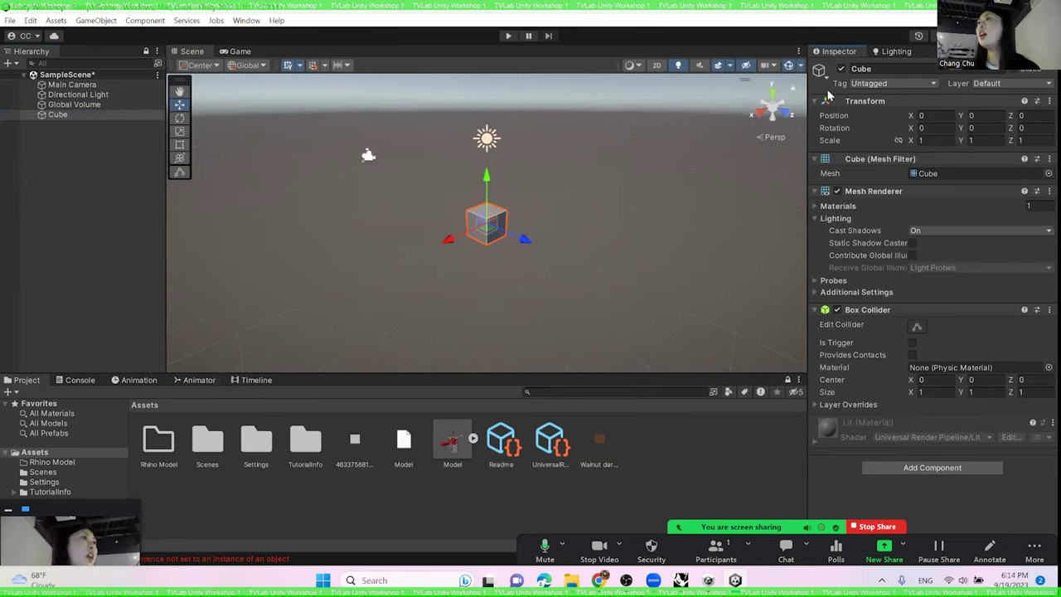
{"action": "left_click", "coordinate": [181, 93]}
{"action": "mouse_move", "coordinate": [538, 195]}
{"action": "left_mouse_down"}
{"action": "mouse_move", "coordinate": [671, 191]}
{"action": "mouse_move", "coordinate": [571, 168]}
{"action": "mouse_move", "coordinate": [512, 186]}
{"action": "mouse_move", "coordinate": [503, 168]}
{"action": "mouse_move", "coordinate": [594, 111]}
{"action": "mouse_move", "coordinate": [606, 194]}
{"action": "mouse_move", "coordinate": [476, 133]}
{"action": "mouse_move", "coordinate": [505, 145]}
{"action": "mouse_move", "coordinate": [525, 199]}
{"action": "left_mouse_up"}
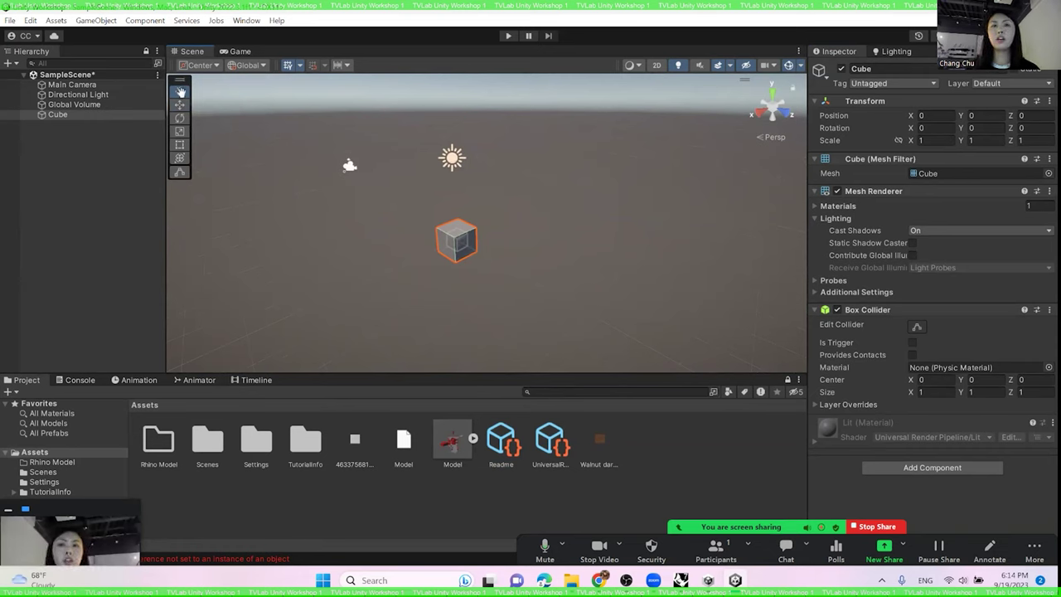
{"action": "left_click_drag", "start_coordinate": [506, 165], "coordinate": [523, 178]}
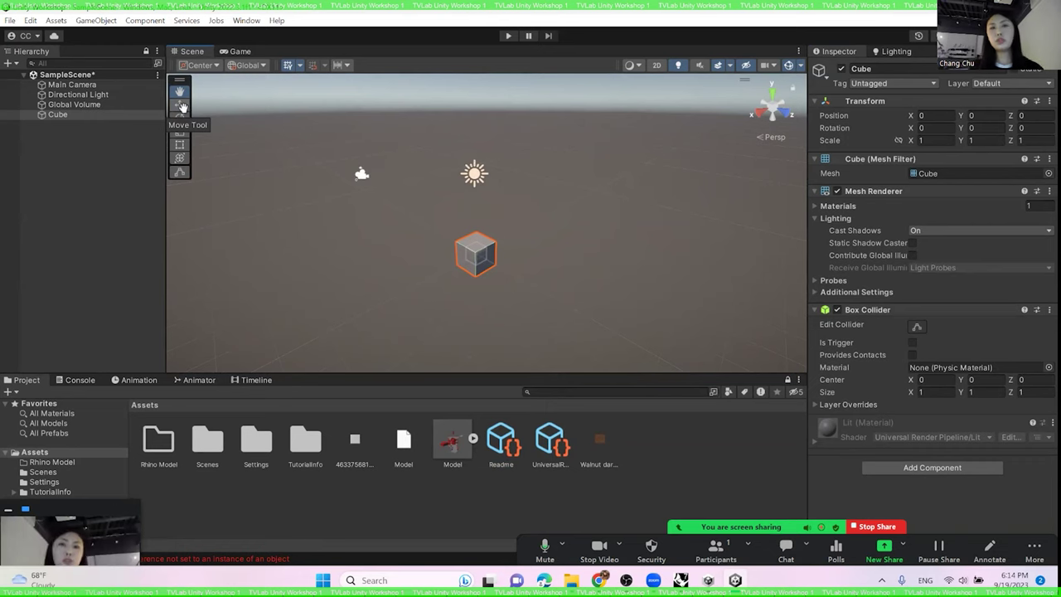
{"action": "left_click", "coordinate": [180, 105]}
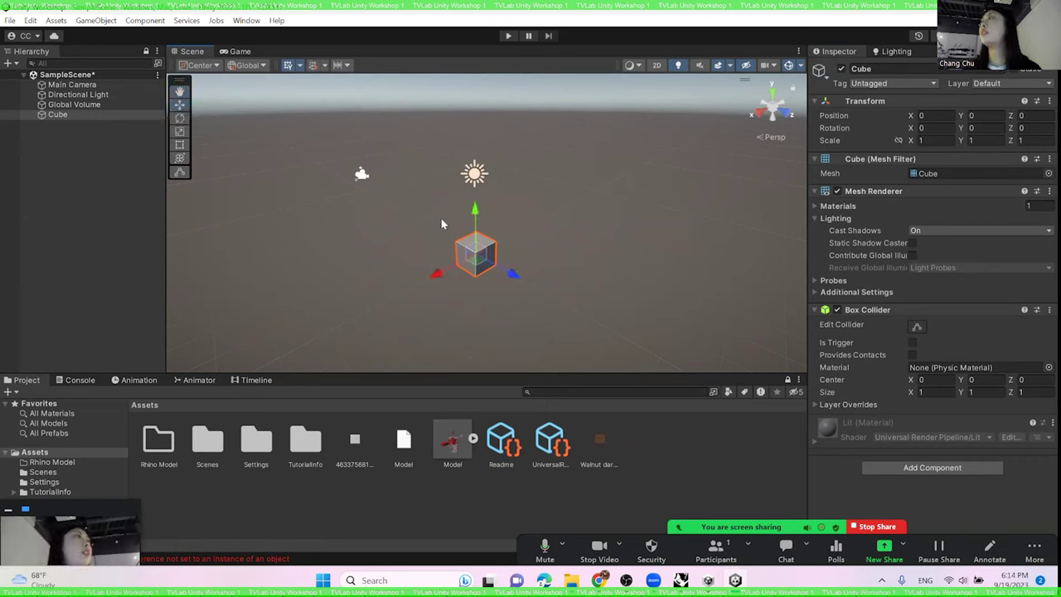
{"action": "left_click_drag", "start_coordinate": [510, 277], "coordinate": [533, 282]}
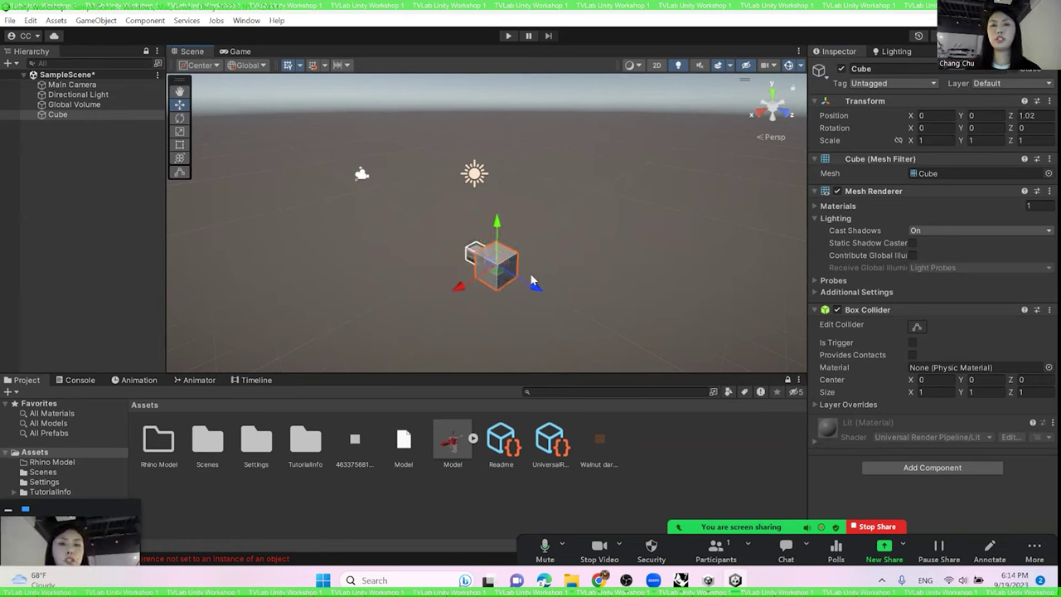
{"action": "mouse_move", "coordinate": [496, 224]}
{"action": "left_mouse_down"}
{"action": "mouse_move", "coordinate": [477, 179]}
{"action": "mouse_move", "coordinate": [495, 203]}
{"action": "left_mouse_up"}
{"action": "left_click_drag", "start_coordinate": [461, 261], "coordinate": [489, 229]}
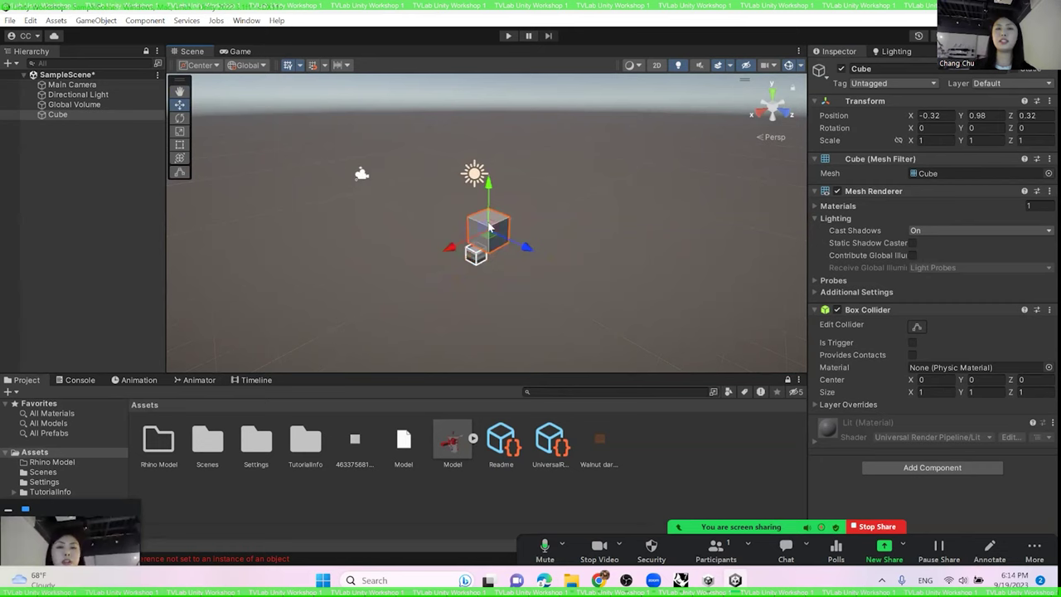
- Rotate the cube freely with the Rotate tool to about Y -43.9 and Z 54.9
{"action": "left_click", "coordinate": [180, 118]}
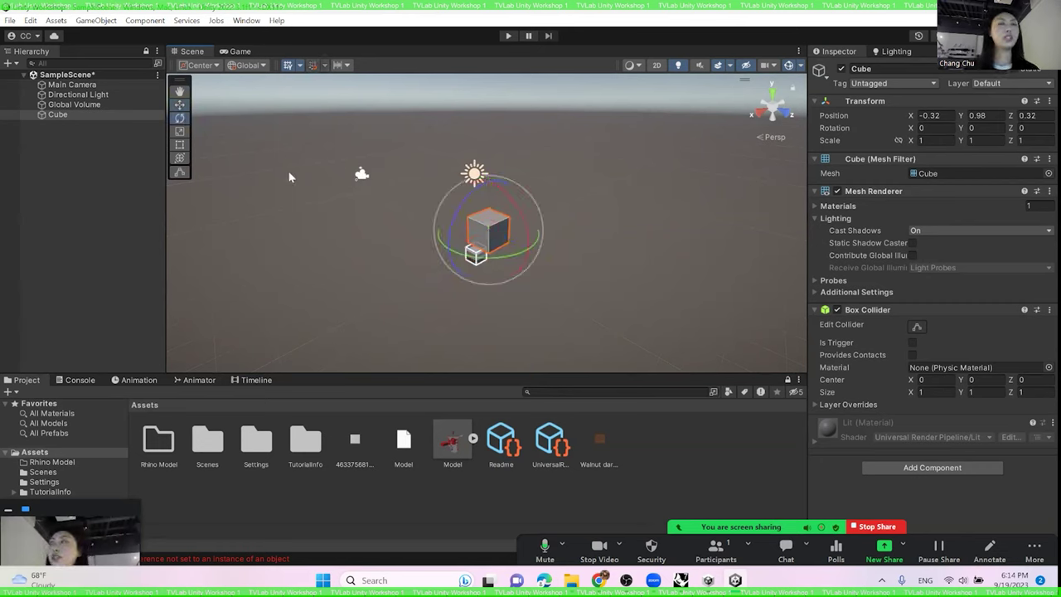
{"action": "left_click_drag", "start_coordinate": [465, 202], "coordinate": [536, 145]}
{"action": "left_click_drag", "start_coordinate": [464, 249], "coordinate": [531, 241]}
- Resize the cube with the Rect tool to a scale of about 1.22 × 1.40 × 3.06
{"action": "left_click", "coordinate": [181, 133]}
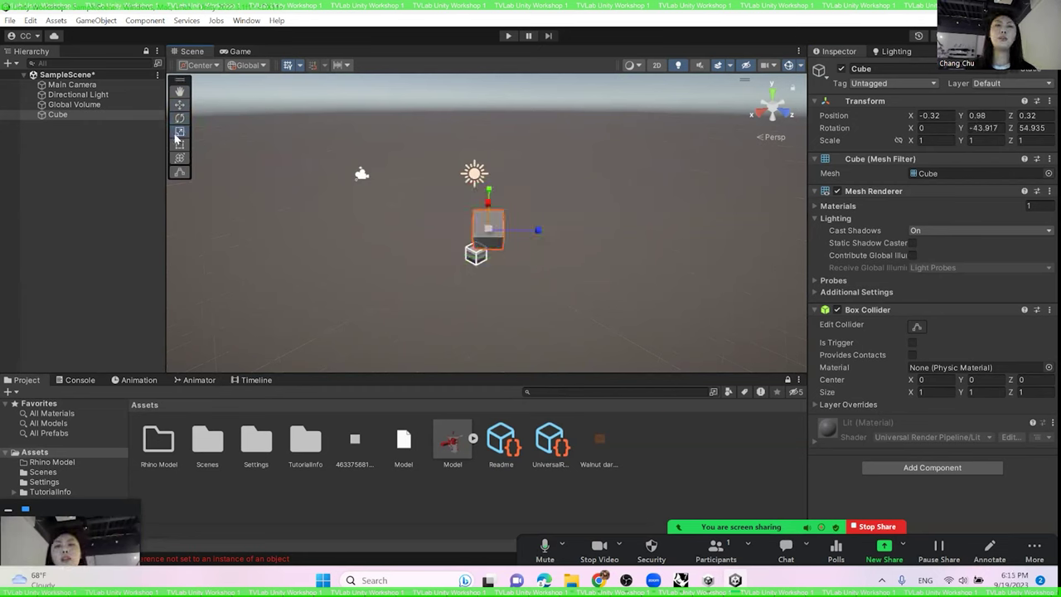
{"action": "left_click", "coordinate": [179, 144]}
{"action": "left_click_drag", "start_coordinate": [472, 214], "coordinate": [396, 168]}
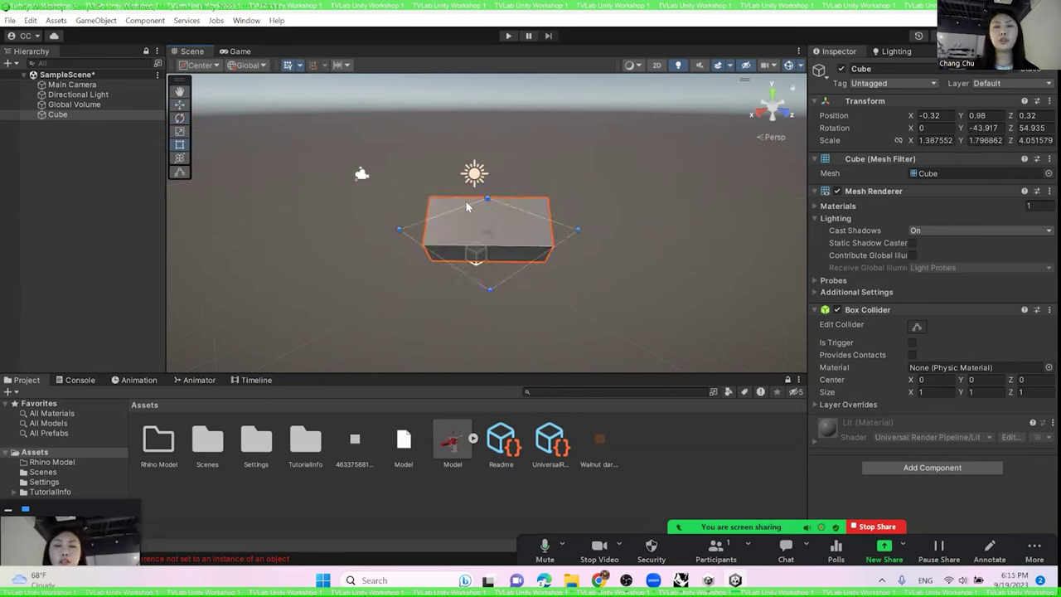
{"action": "left_click_drag", "start_coordinate": [484, 199], "coordinate": [550, 252]}
- Tilt the cube with the combined Transform tool and delete it from the scene
{"action": "key", "text": "y"}
{"action": "left_click_drag", "start_coordinate": [489, 196], "coordinate": [483, 253]}
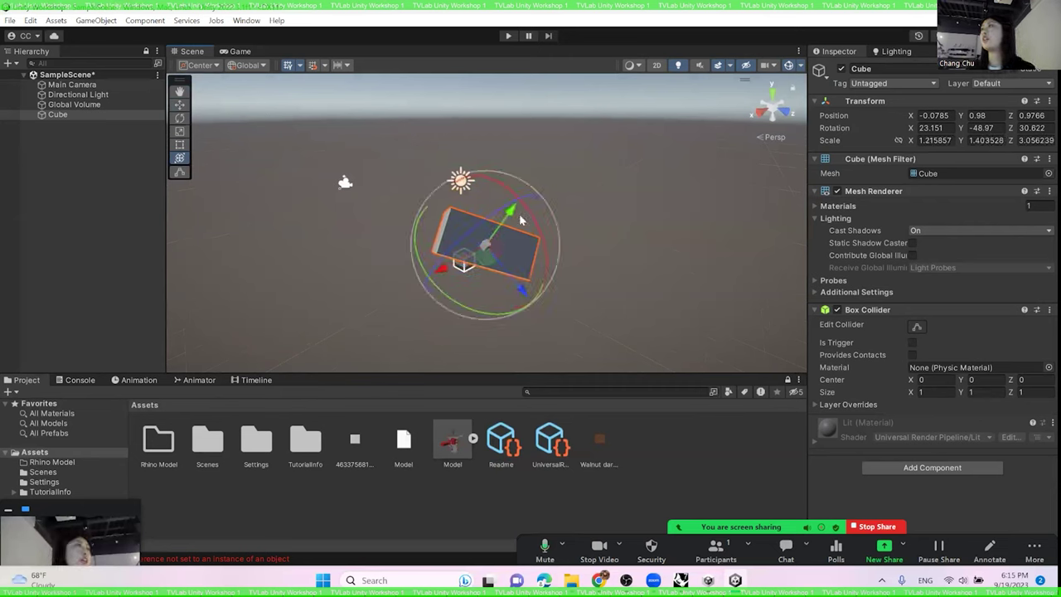
{"action": "key", "text": "Delete"}
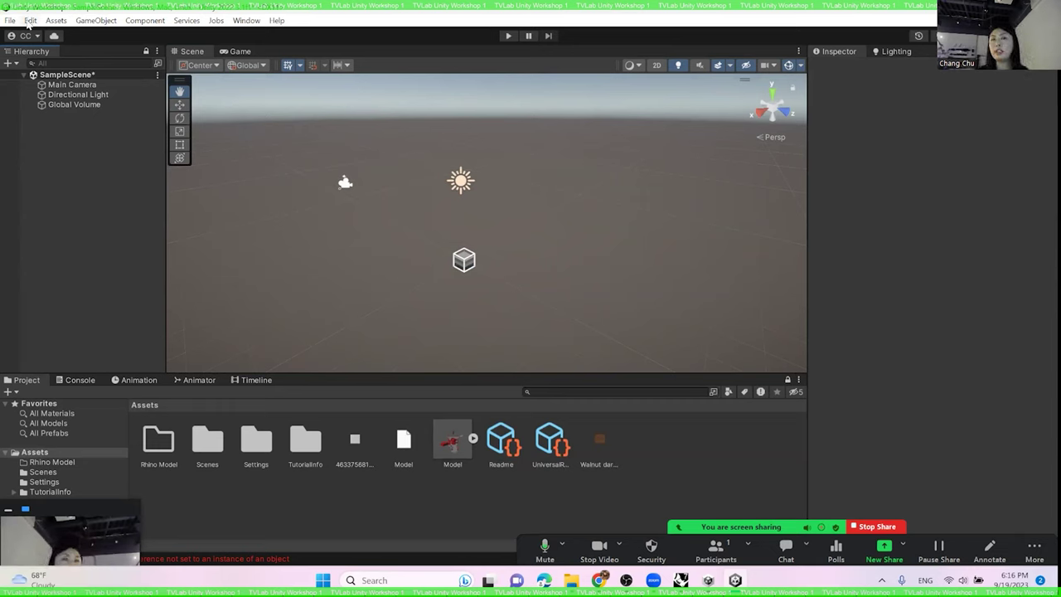
- Open the Package Manager page of the project settings and go through the new scoped registry's Name, URL and Scope(s) fields
{"action": "left_click", "coordinate": [31, 21]}
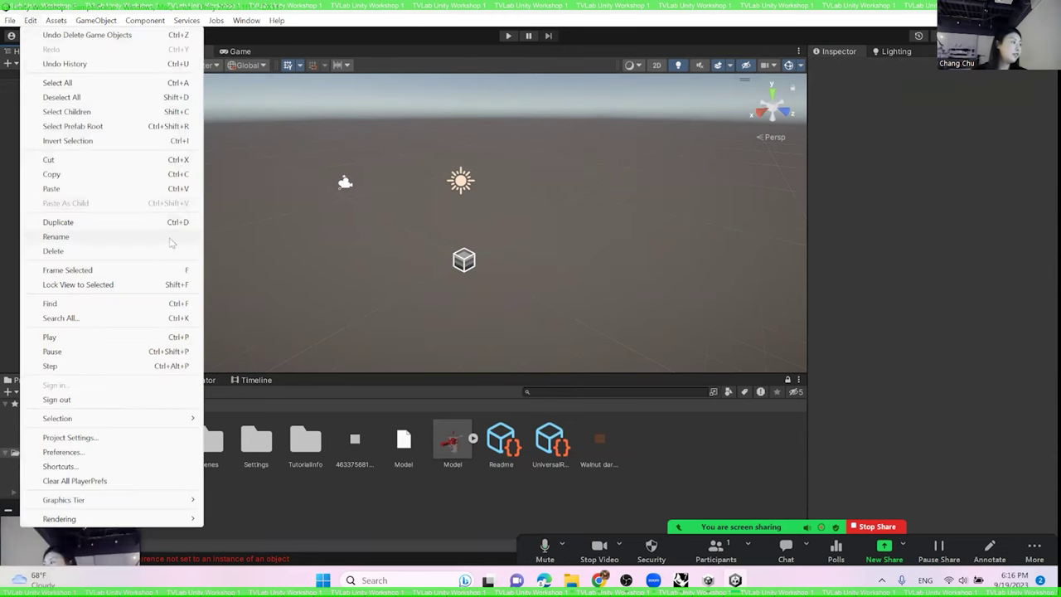
{"action": "left_click", "coordinate": [112, 438]}
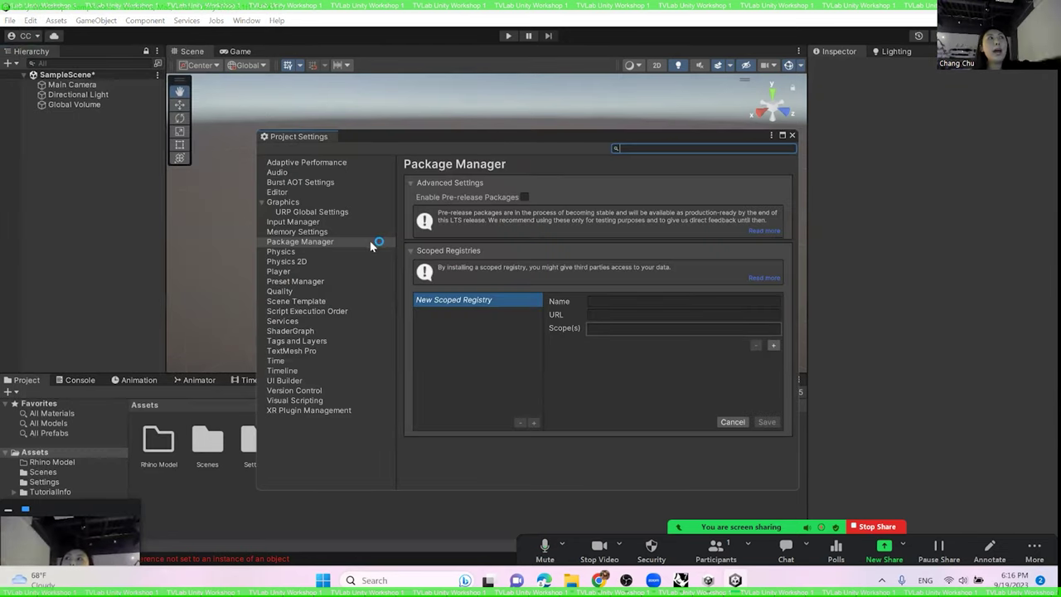
{"action": "left_click", "coordinate": [370, 246]}
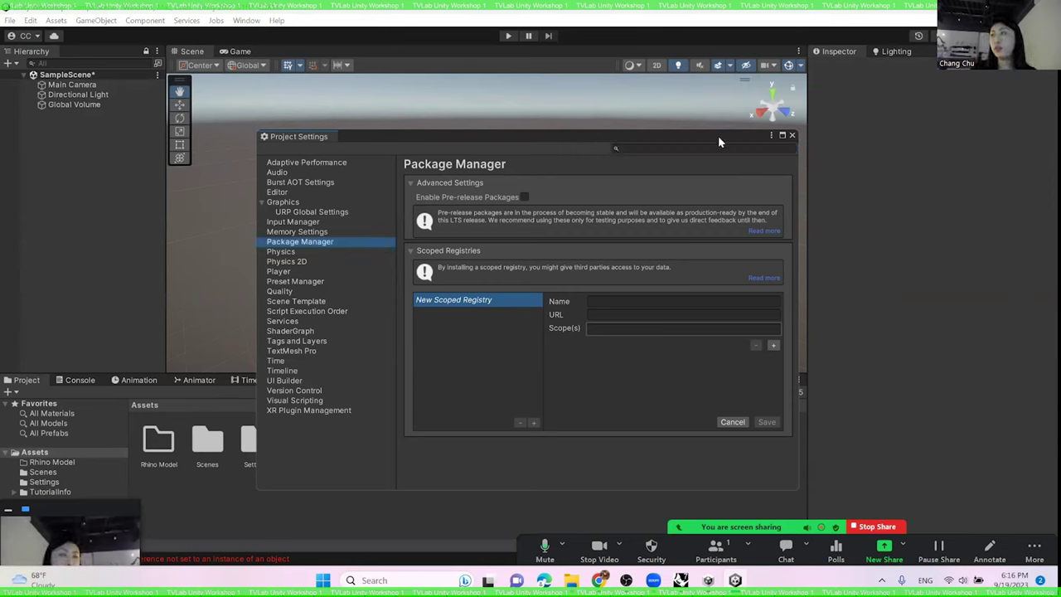
{"action": "left_click", "coordinate": [605, 301]}
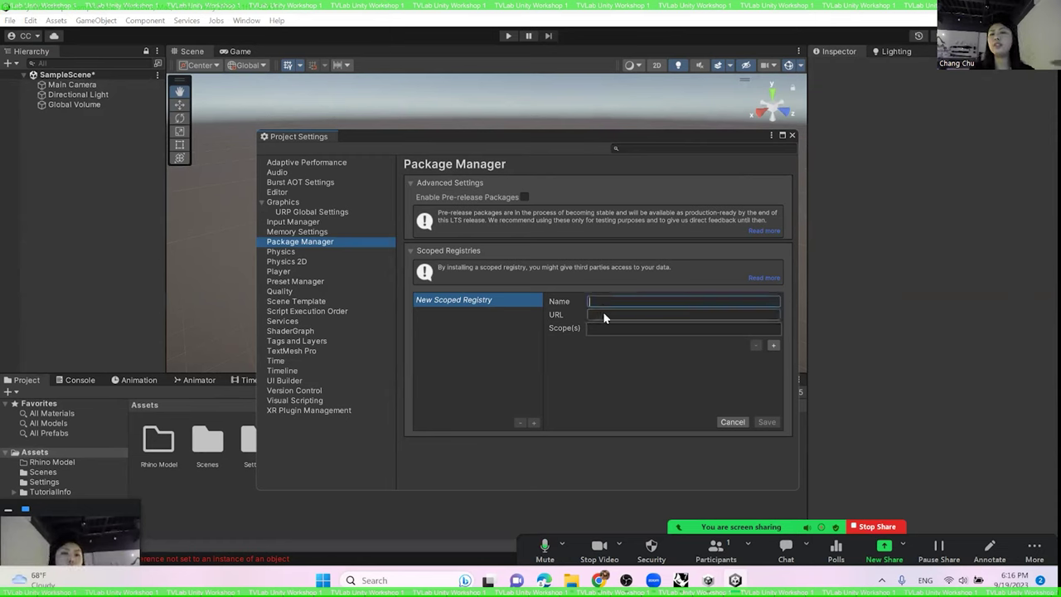
{"action": "left_click", "coordinate": [602, 316]}
{"action": "left_click", "coordinate": [599, 330]}
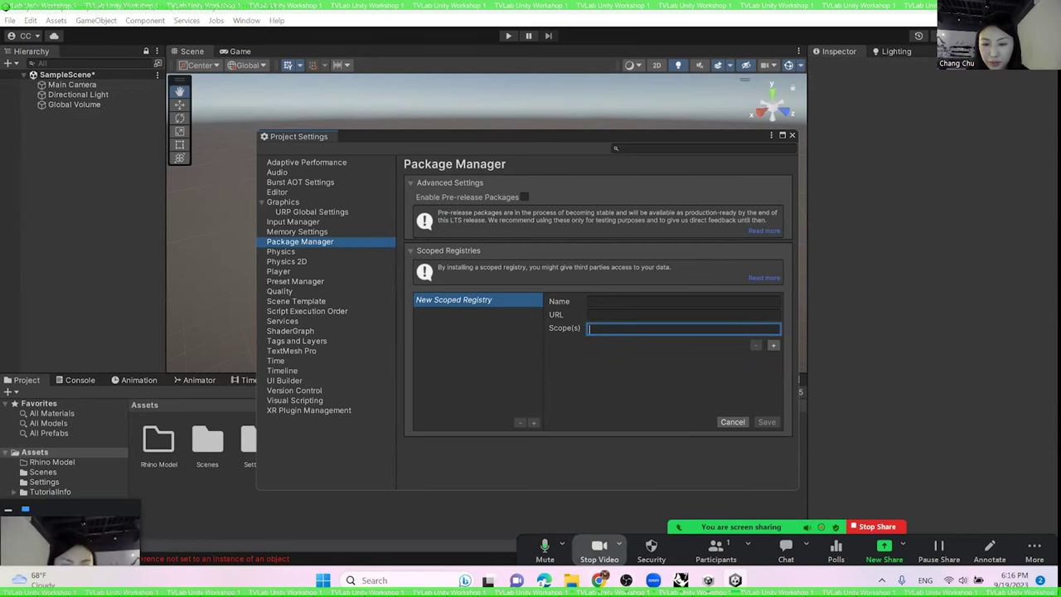
- Switch to the workshop notes in the browser and copy the registry name Cesium from the scoped registry details
{"action": "left_click", "coordinate": [599, 580]}
{"action": "scroll", "coordinate": [522, 270], "scroll_direction": "down", "scroll_amount": 10}
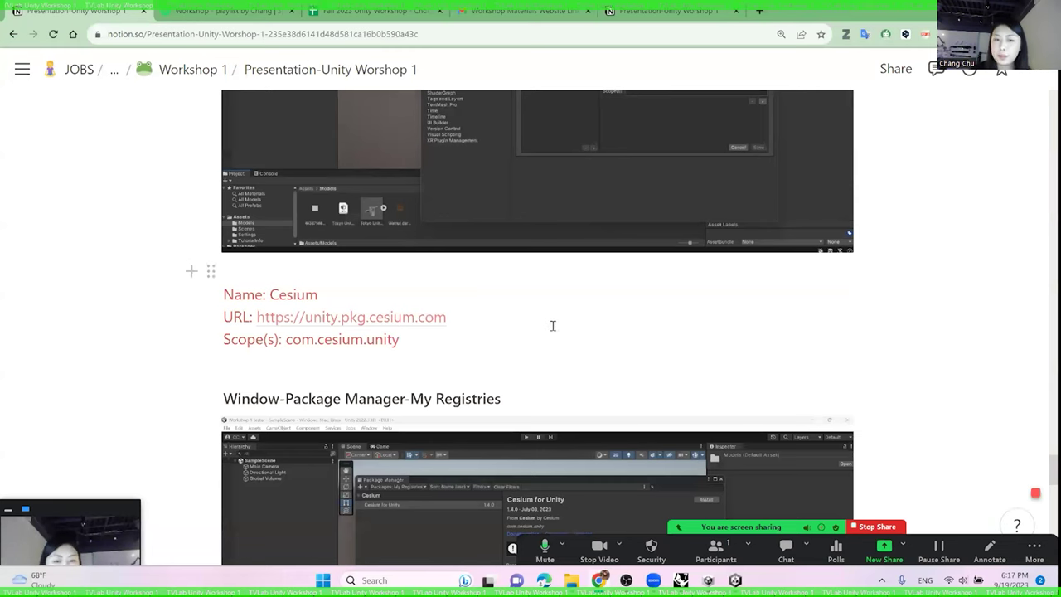
{"action": "left_click_drag", "start_coordinate": [319, 296], "coordinate": [271, 301]}
{"action": "key", "text": "ctrl+c"}
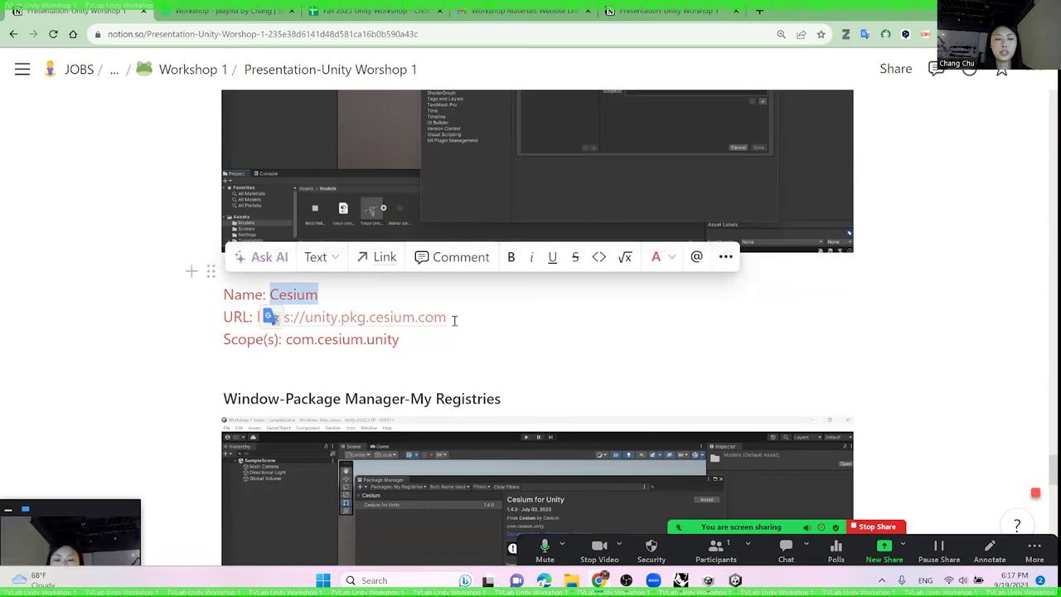
{"action": "left_click", "coordinate": [735, 580]}
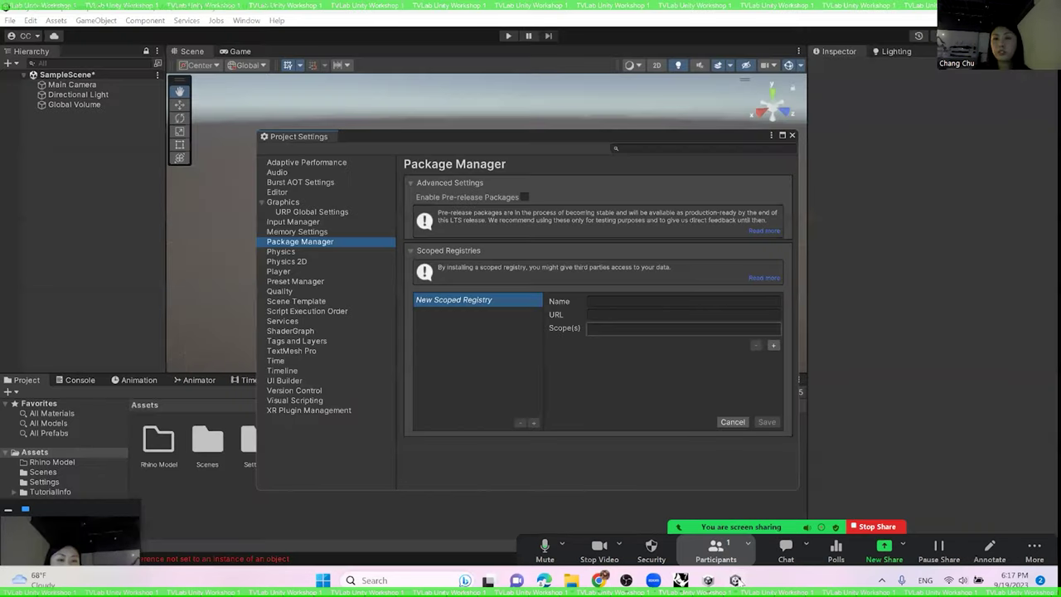
{"action": "left_click", "coordinate": [639, 308]}
{"action": "key", "text": "ctrl+v"}
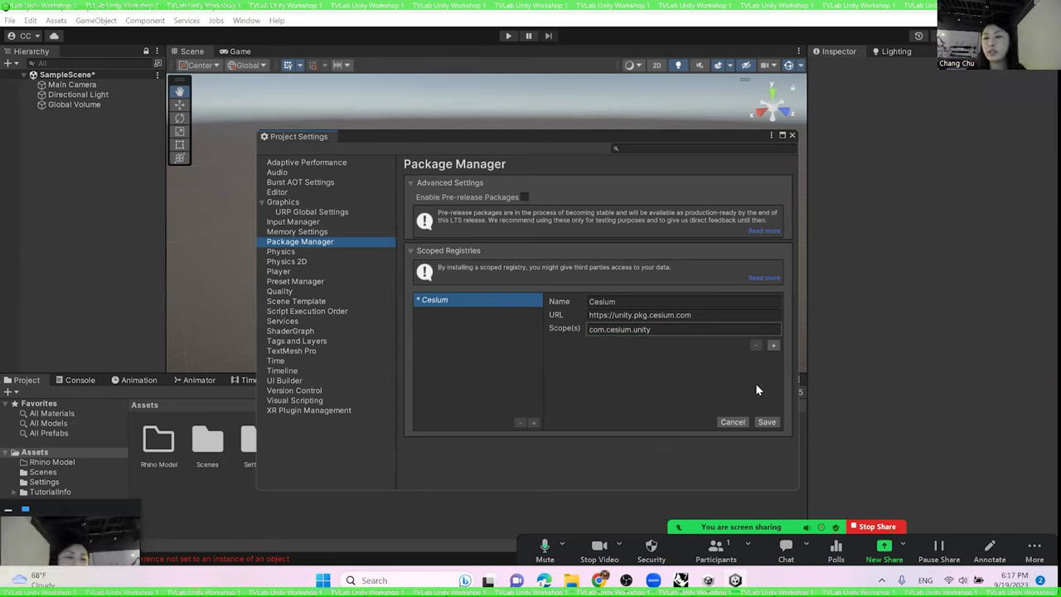
{"action": "left_click", "coordinate": [766, 422]}
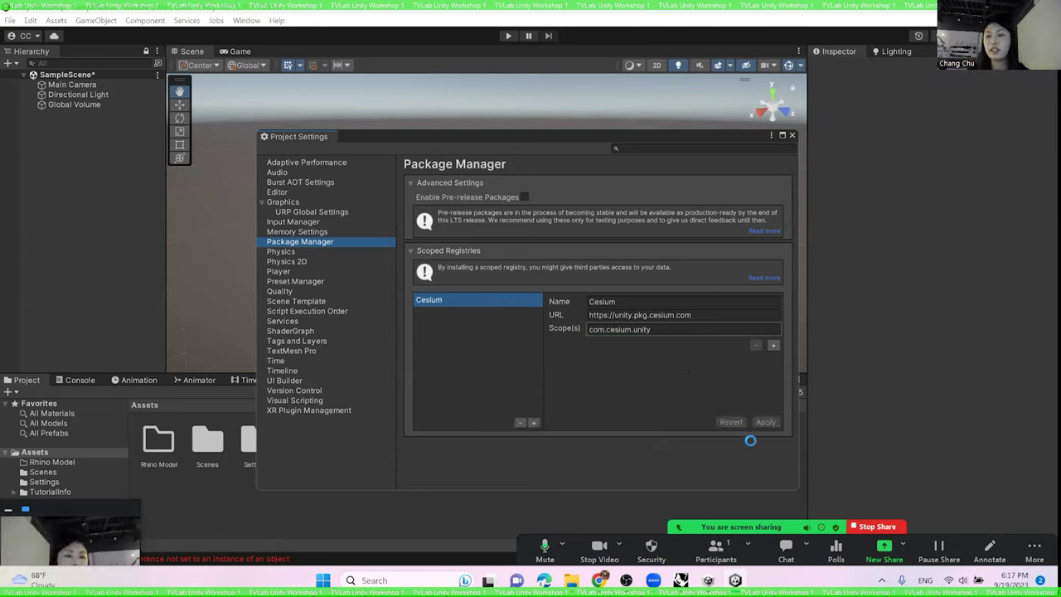
{"action": "left_click", "coordinate": [792, 135]}
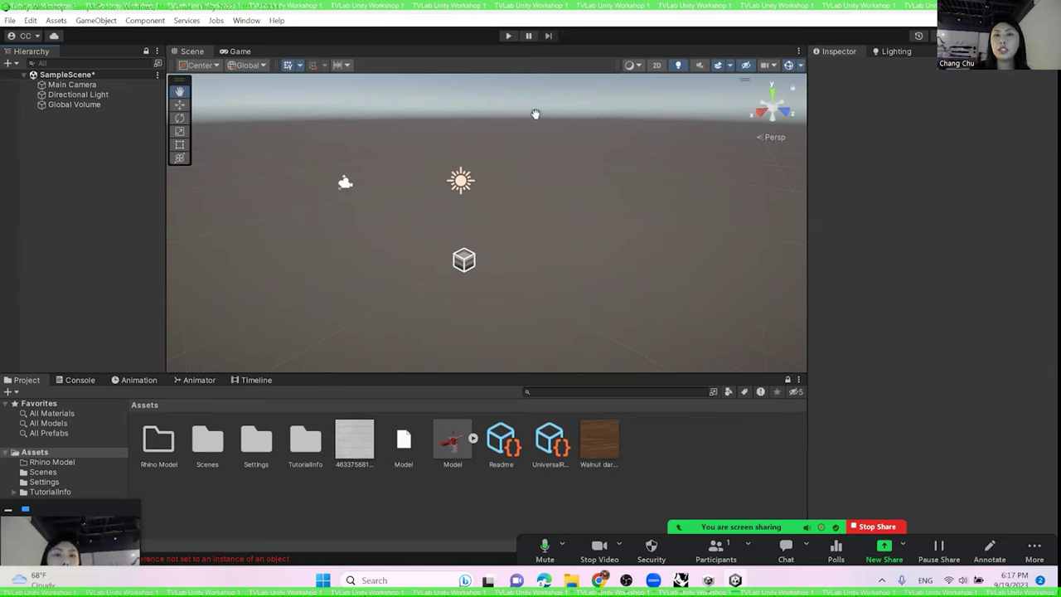
- Install Cesium for Unity 1.6.1 from My Registries in the Package Manager and accept enabling the new input system backends
{"action": "left_click", "coordinate": [246, 21]}
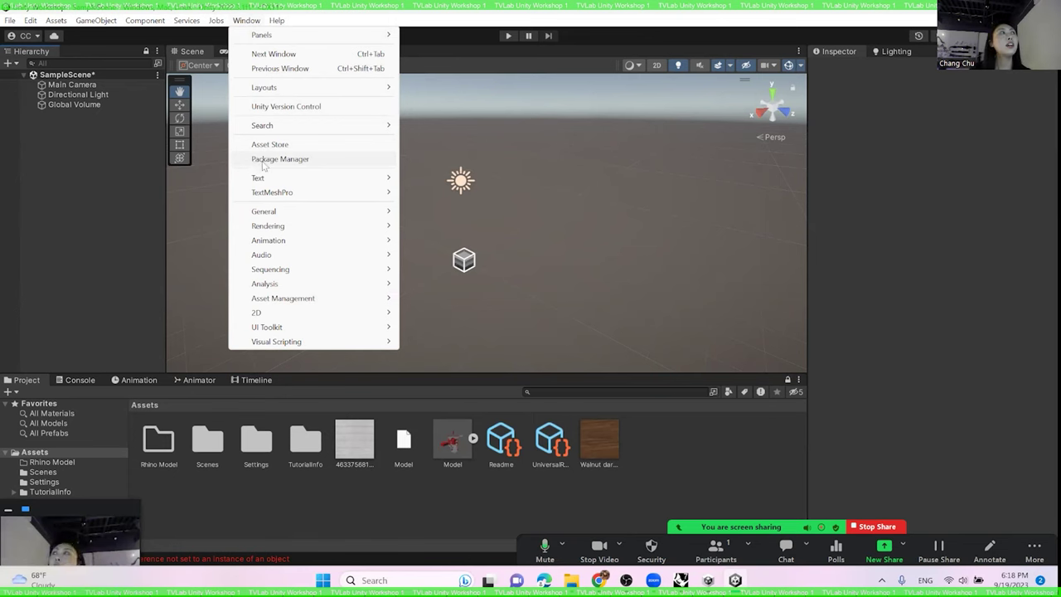
{"action": "left_click", "coordinate": [266, 162]}
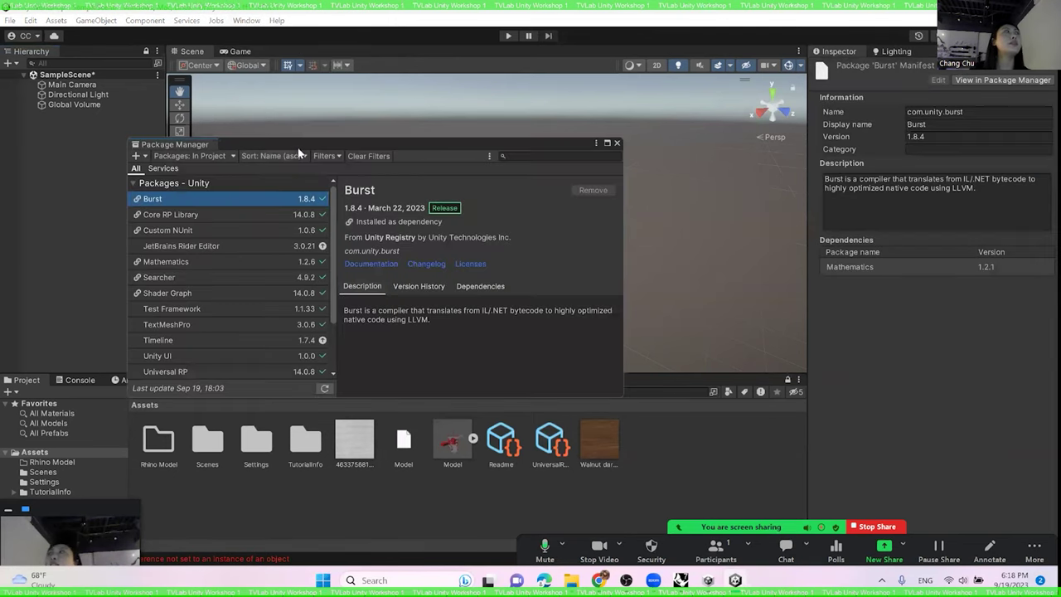
{"action": "left_click_drag", "start_coordinate": [238, 142], "coordinate": [258, 114]}
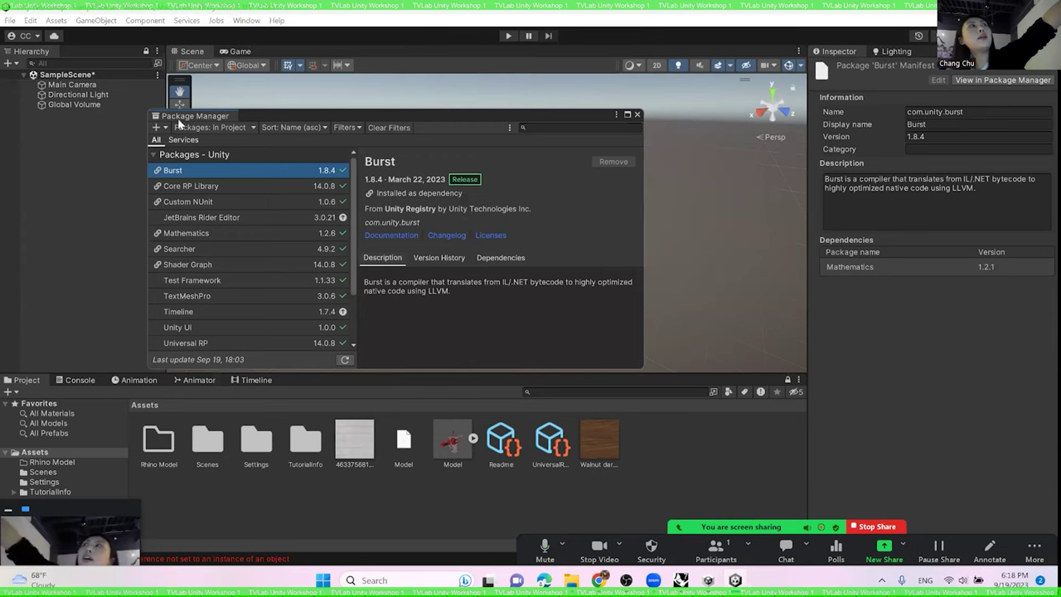
{"action": "left_click", "coordinate": [244, 128]}
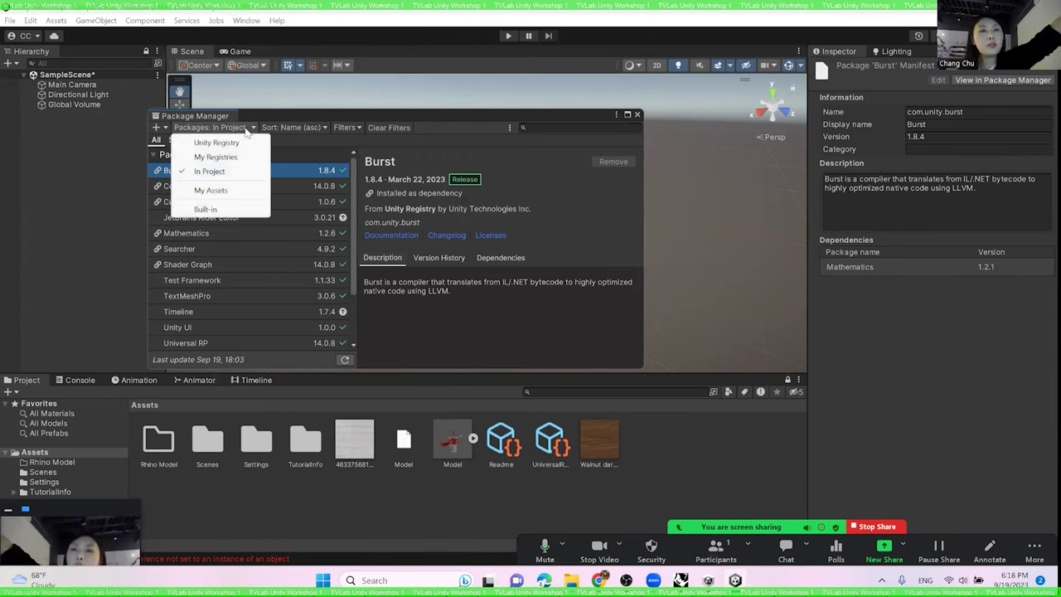
{"action": "left_click", "coordinate": [217, 156]}
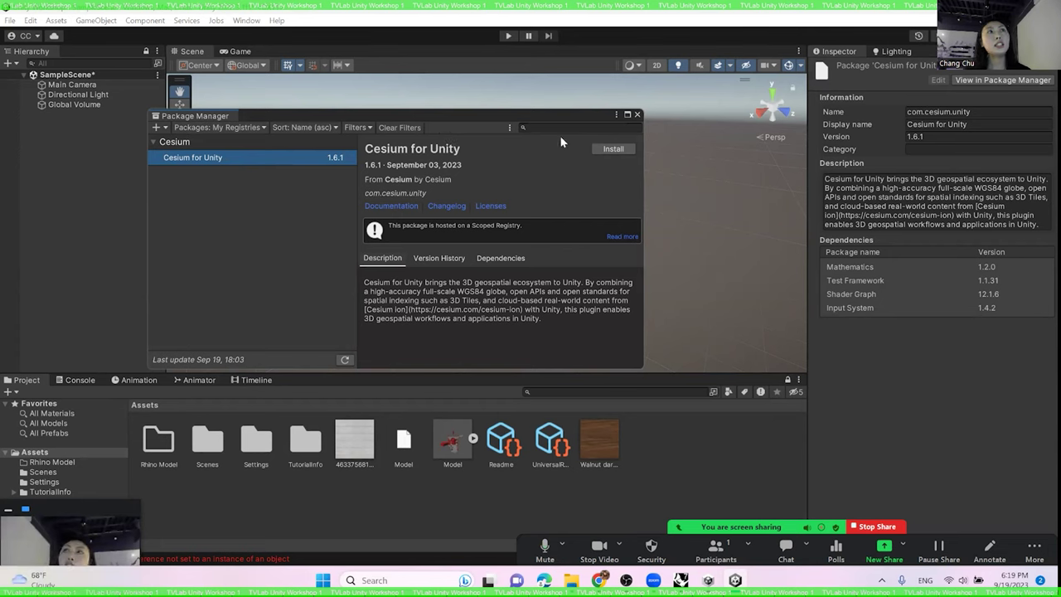
{"action": "left_click", "coordinate": [604, 152]}
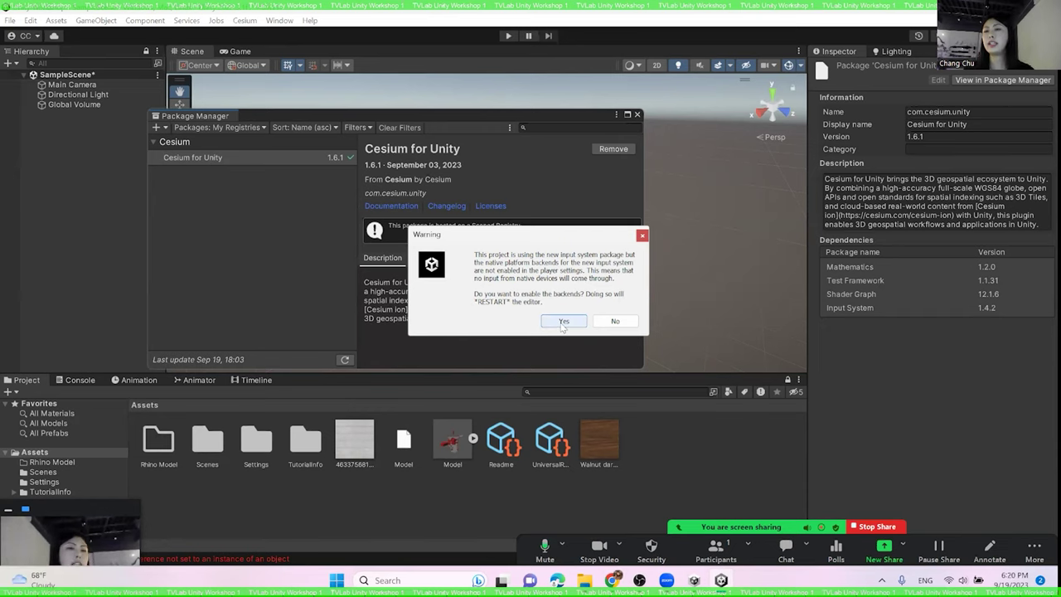
{"action": "left_click", "coordinate": [563, 323]}
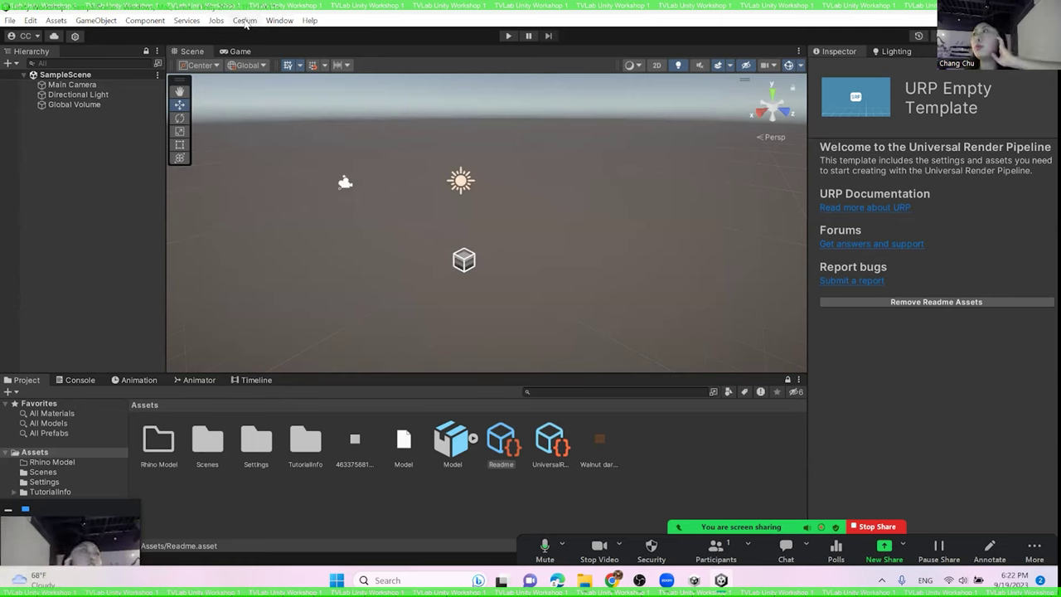
- Show the Cesium panel and create a new project default ion token named Unity Workshop (Created by Cesium For Unity)
{"action": "left_click", "coordinate": [246, 21]}
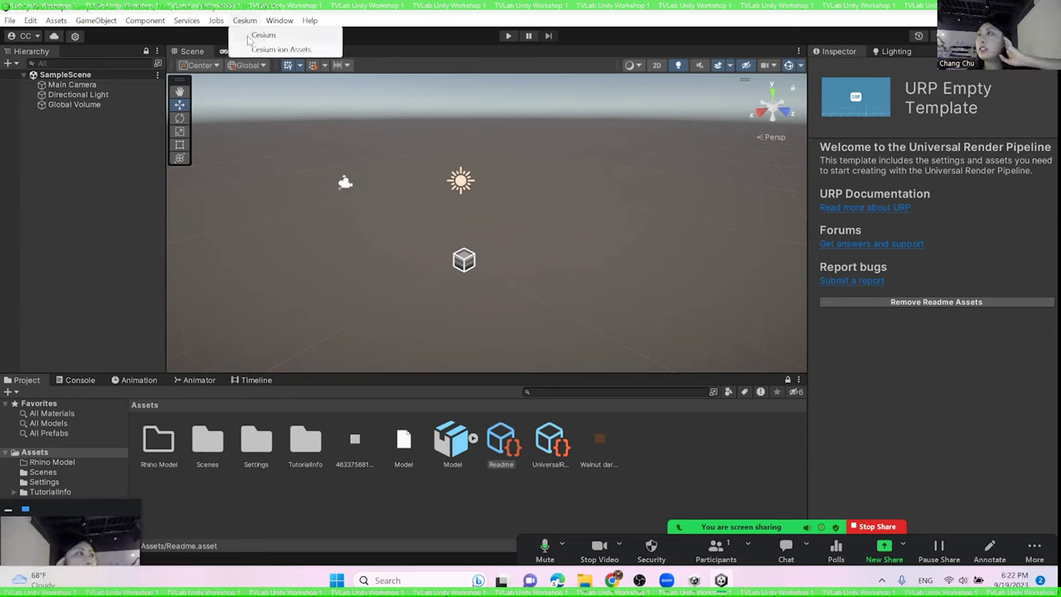
{"action": "left_click", "coordinate": [251, 36]}
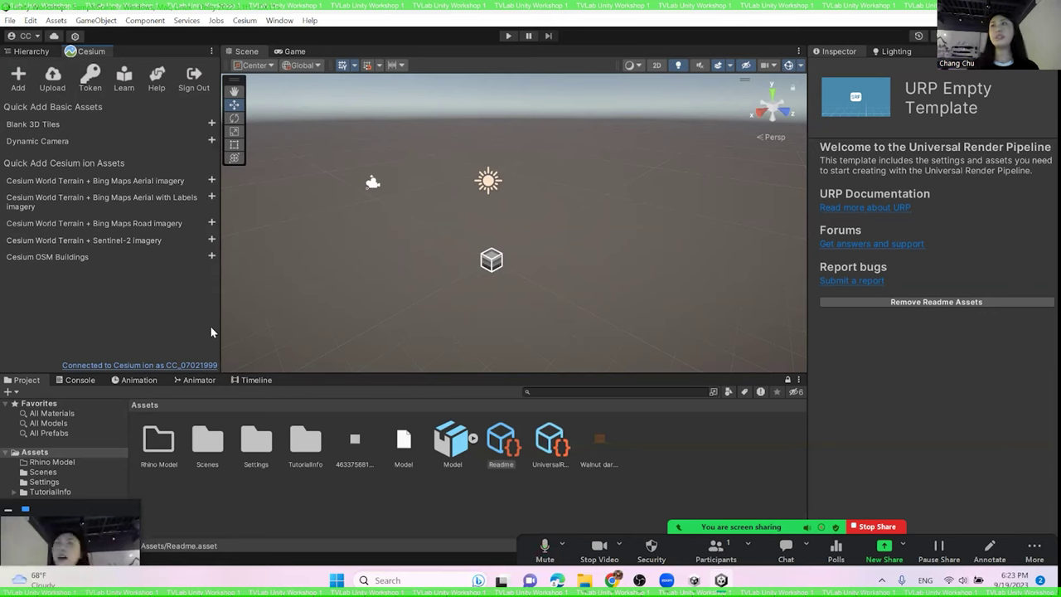
{"action": "left_click", "coordinate": [91, 80]}
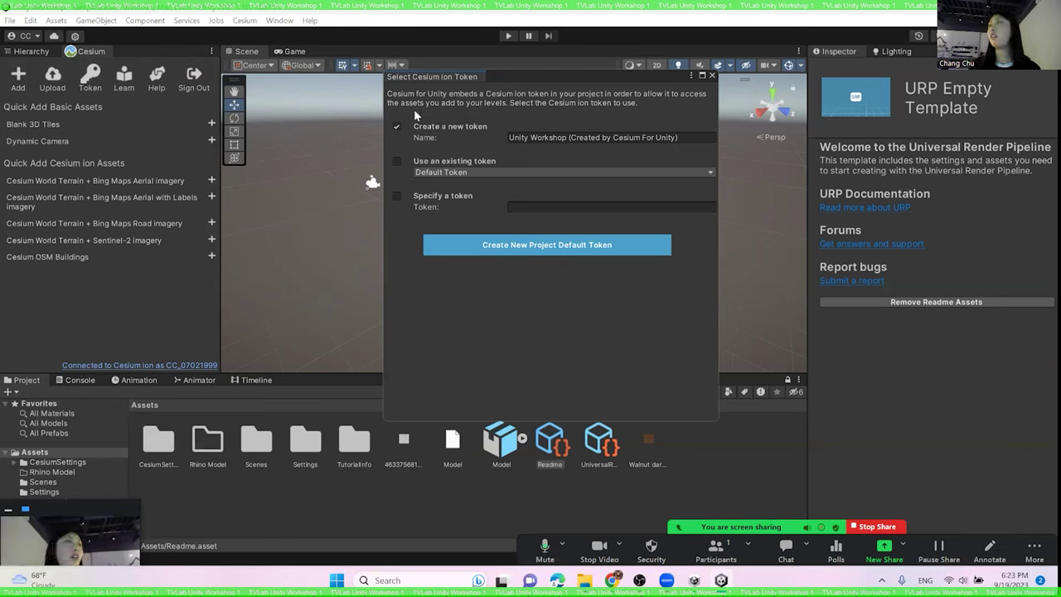
{"action": "left_click", "coordinate": [549, 248]}
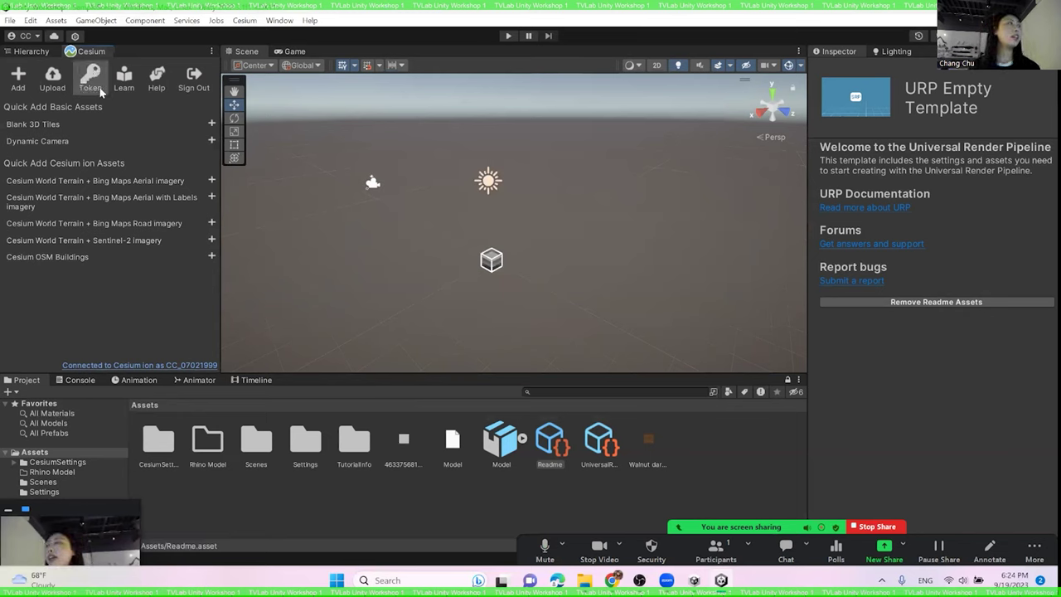
- Add a Blank 3D Tiles tileset to the scene and set the Tileset Source of Cesium3DTileset to From Url
{"action": "left_click", "coordinate": [212, 125]}
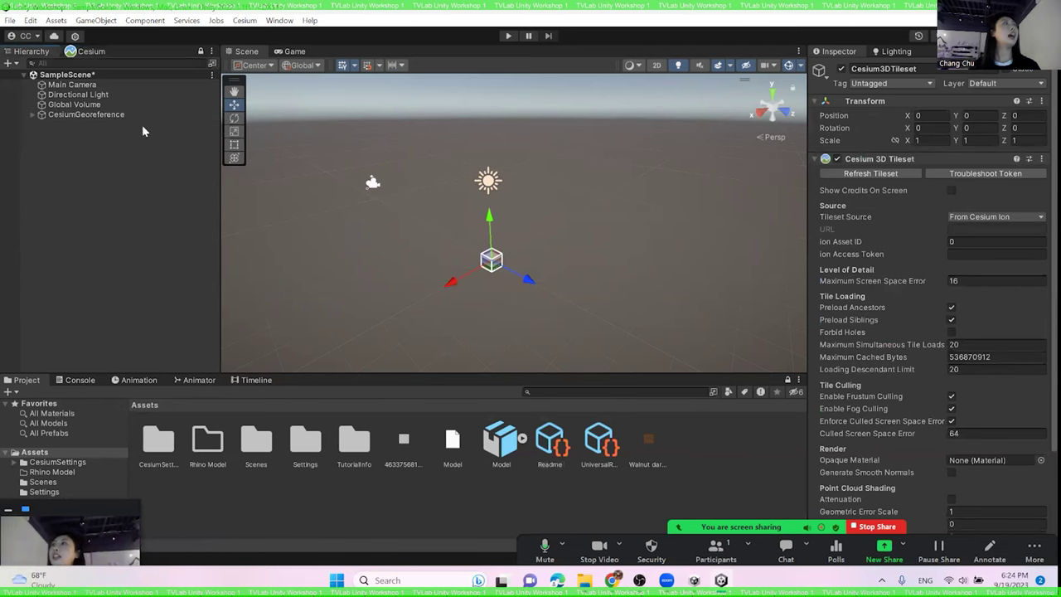
{"action": "left_click", "coordinate": [93, 116]}
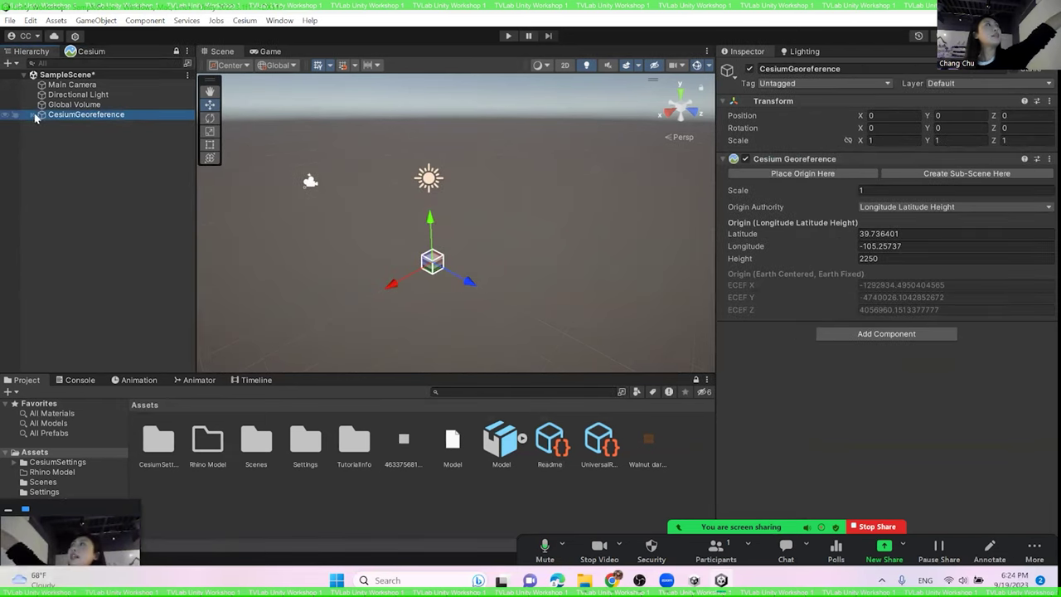
{"action": "left_click", "coordinate": [32, 114]}
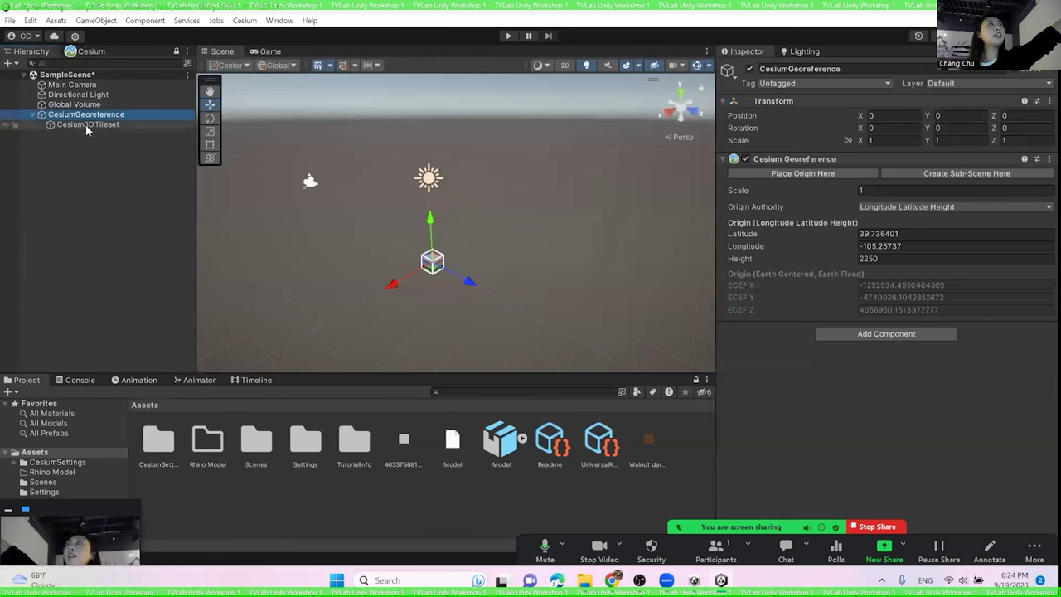
{"action": "left_click", "coordinate": [90, 125]}
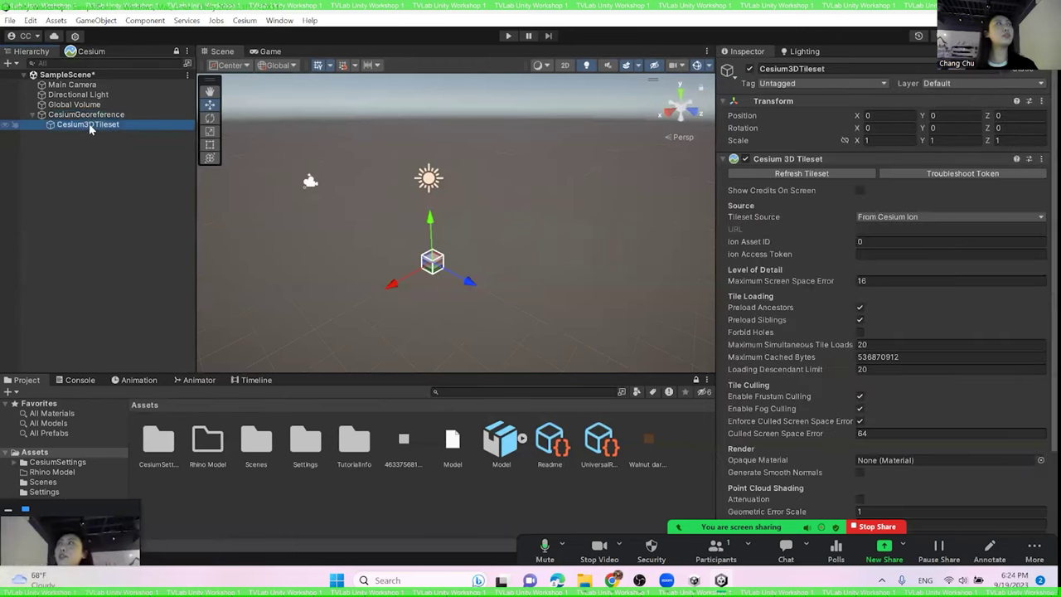
{"action": "left_click", "coordinate": [929, 218]}
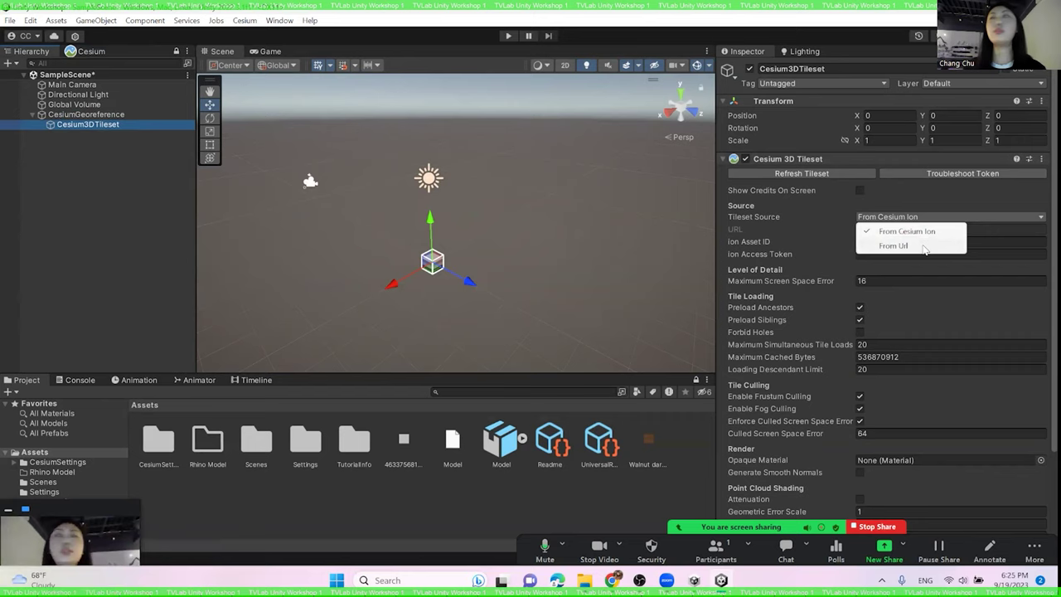
{"action": "left_click", "coordinate": [925, 246]}
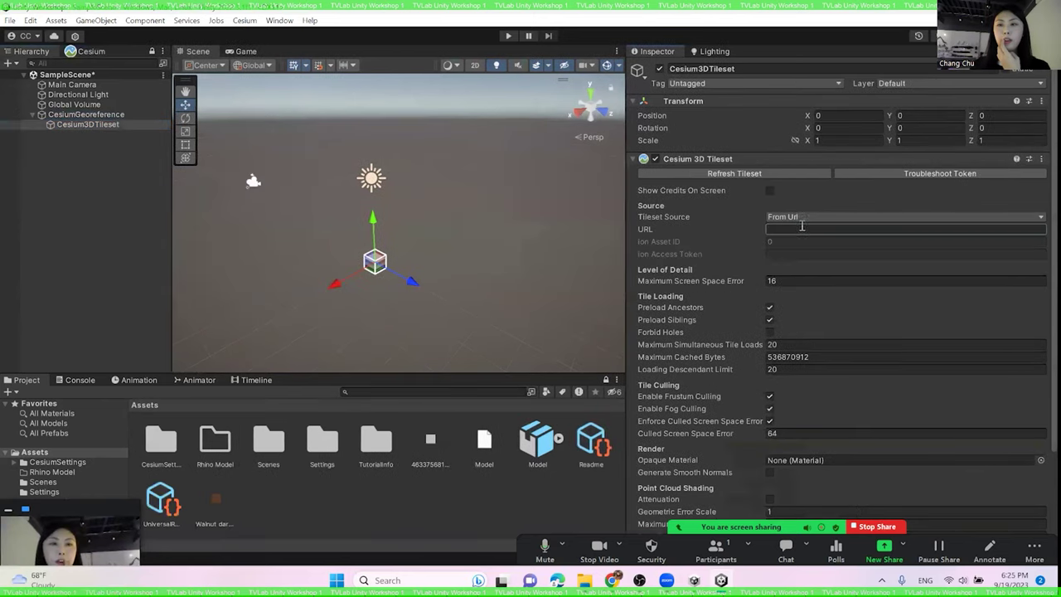
- Switch to the workshop notes in the browser and locate the Cesium URL and the Google Maps API instructions
{"action": "left_click", "coordinate": [611, 580]}
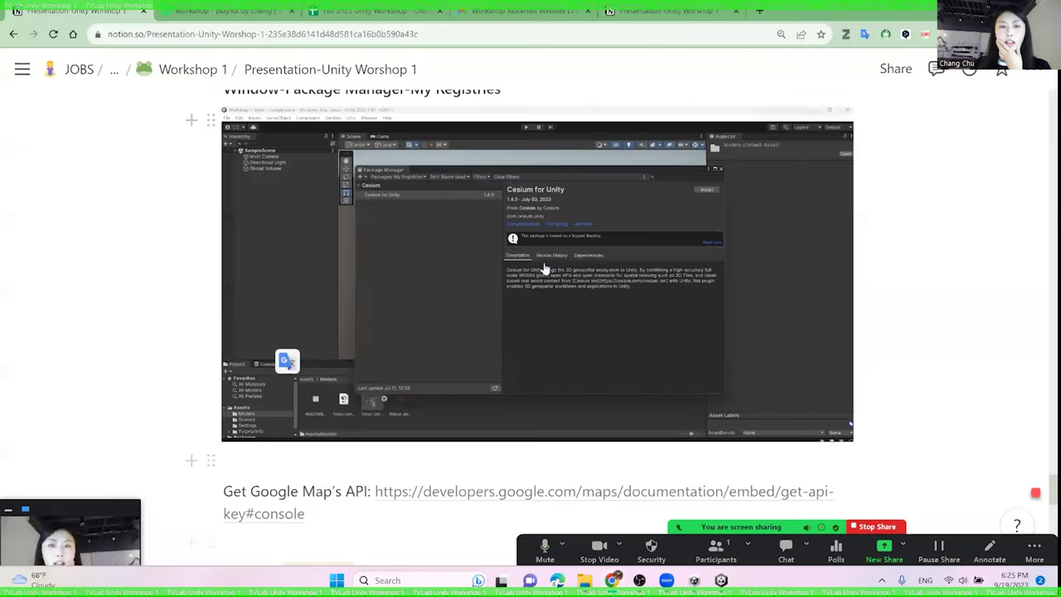
{"action": "scroll", "coordinate": [543, 248], "scroll_direction": "down", "scroll_amount": 3}
{"action": "scroll", "coordinate": [441, 265], "scroll_direction": "down", "scroll_amount": 5}
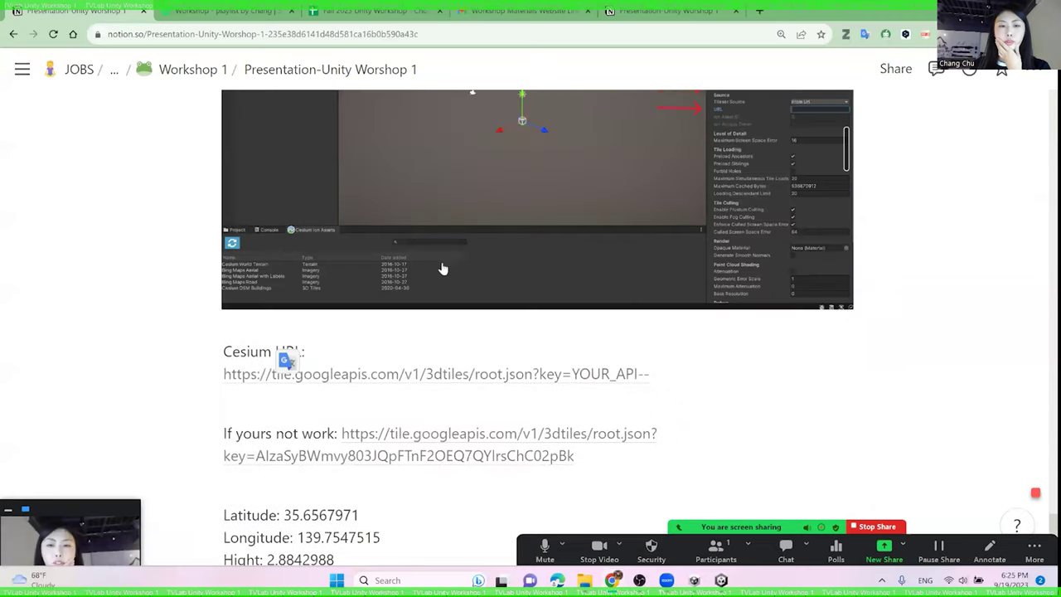
{"action": "scroll", "coordinate": [440, 269], "scroll_direction": "down", "scroll_amount": 2}
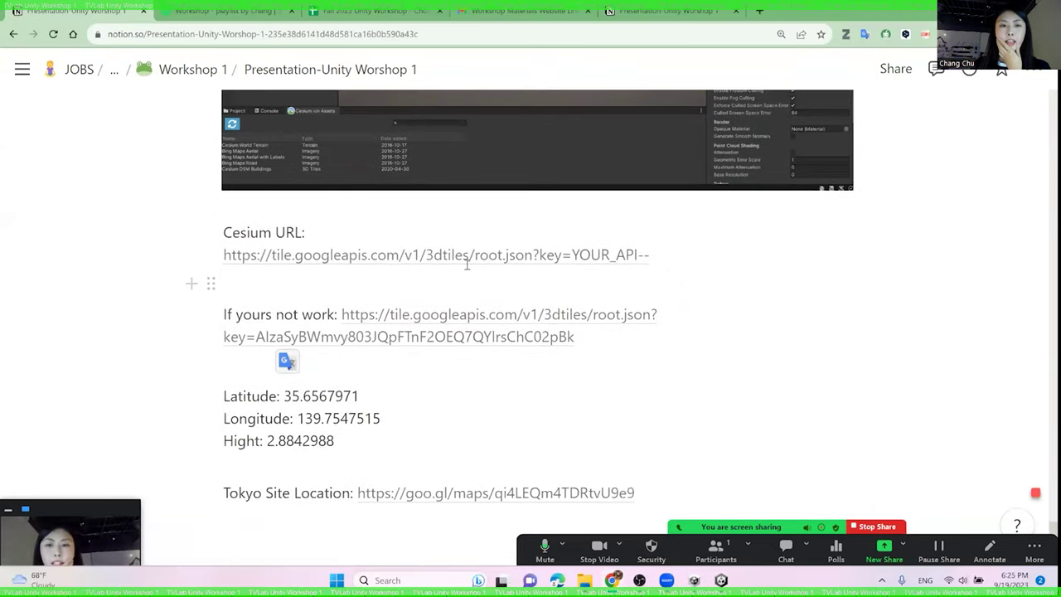
{"action": "mouse_move", "coordinate": [422, 263]}
{"action": "scroll", "coordinate": [544, 268], "scroll_direction": "up", "scroll_amount": 1}
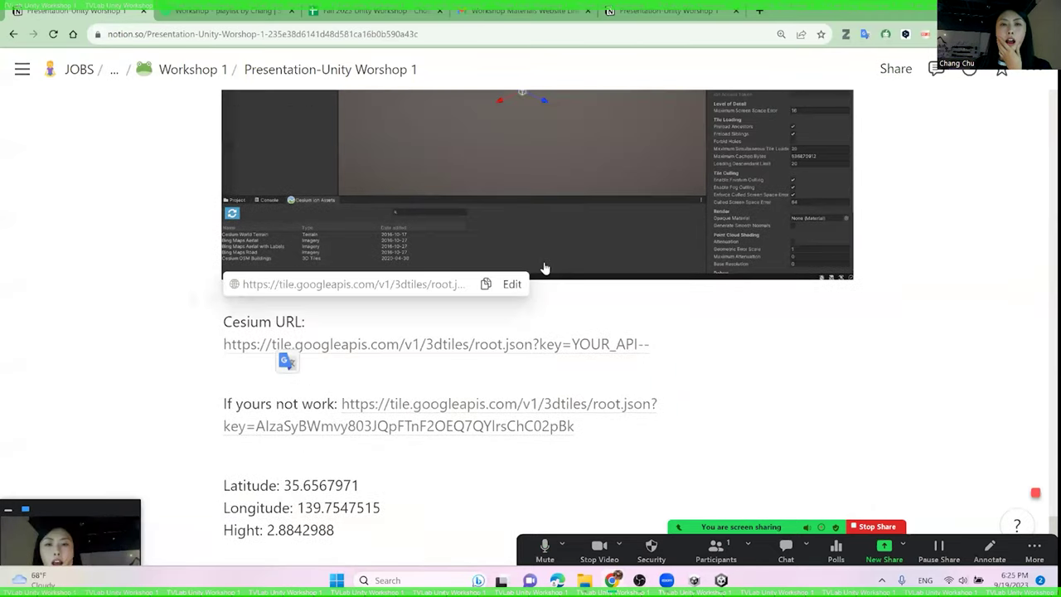
{"action": "scroll", "coordinate": [564, 266], "scroll_direction": "up", "scroll_amount": 5}
- Open the Google Maps API key guide linked in the notes and go on to the Google Cloud Credentials page
{"action": "left_click", "coordinate": [506, 253]}
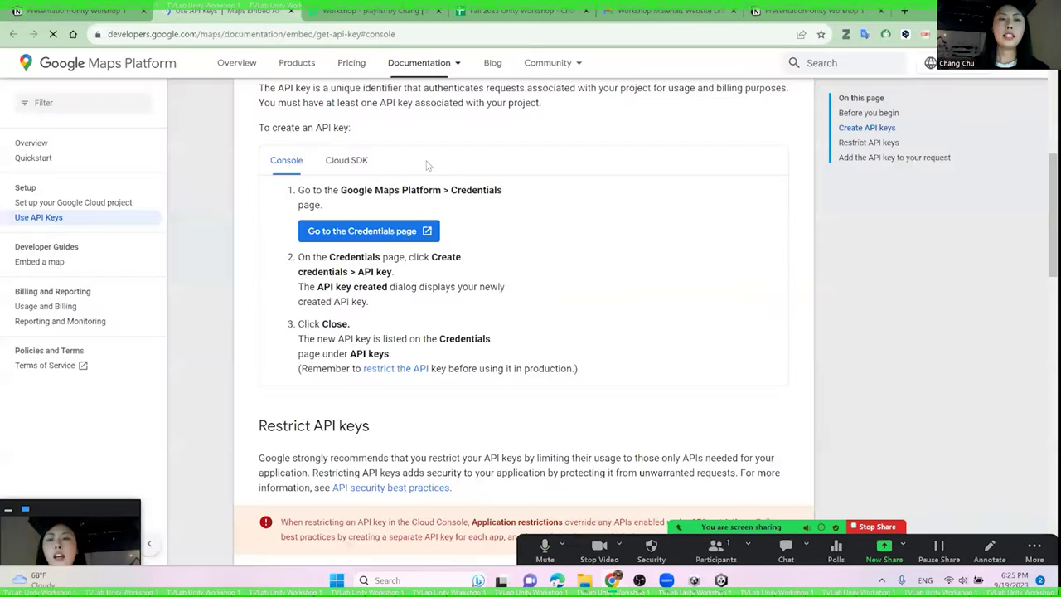
{"action": "scroll", "coordinate": [428, 166], "scroll_direction": "up", "scroll_amount": 4}
{"action": "scroll", "coordinate": [414, 415], "scroll_direction": "down", "scroll_amount": 1}
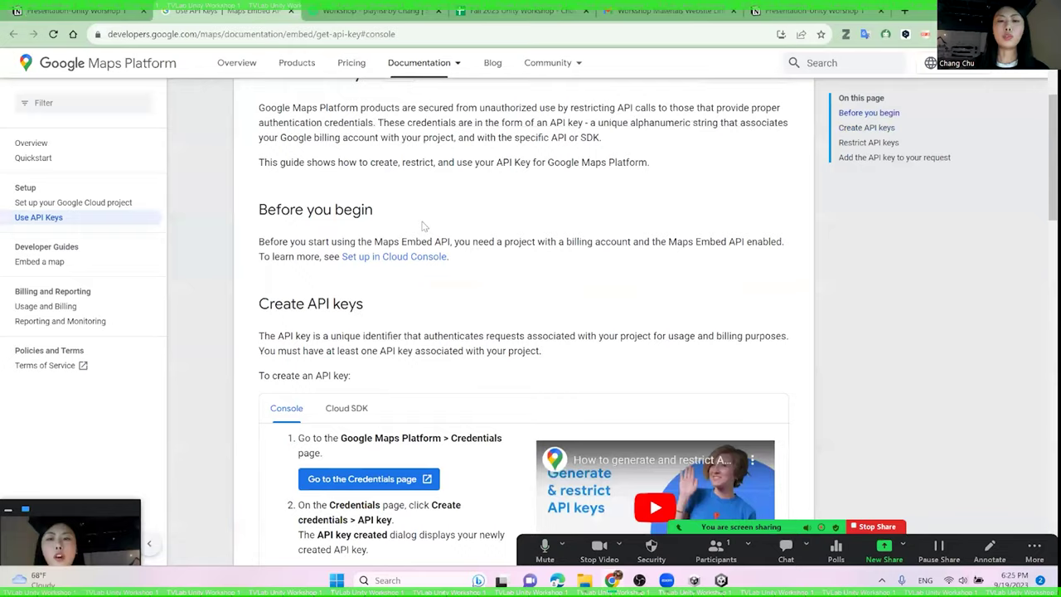
{"action": "left_click", "coordinate": [412, 478]}
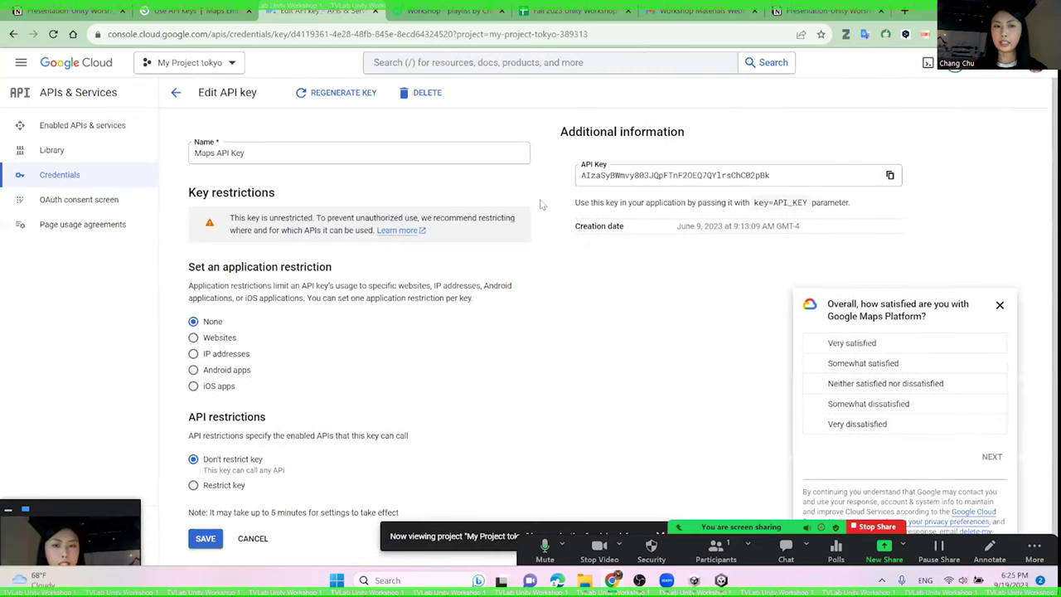
- Revisit the API key guide and copy the Maps API Key from its edit page in Google Cloud
{"action": "key", "text": "ctrl+1"}
{"action": "left_click", "coordinate": [196, 11]}
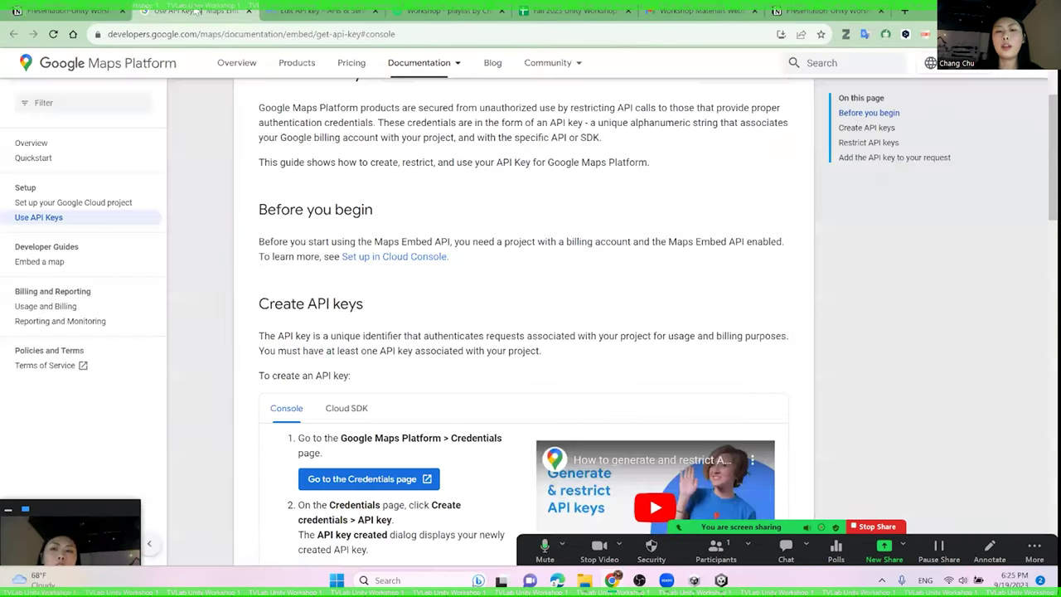
{"action": "left_click", "coordinate": [307, 11]}
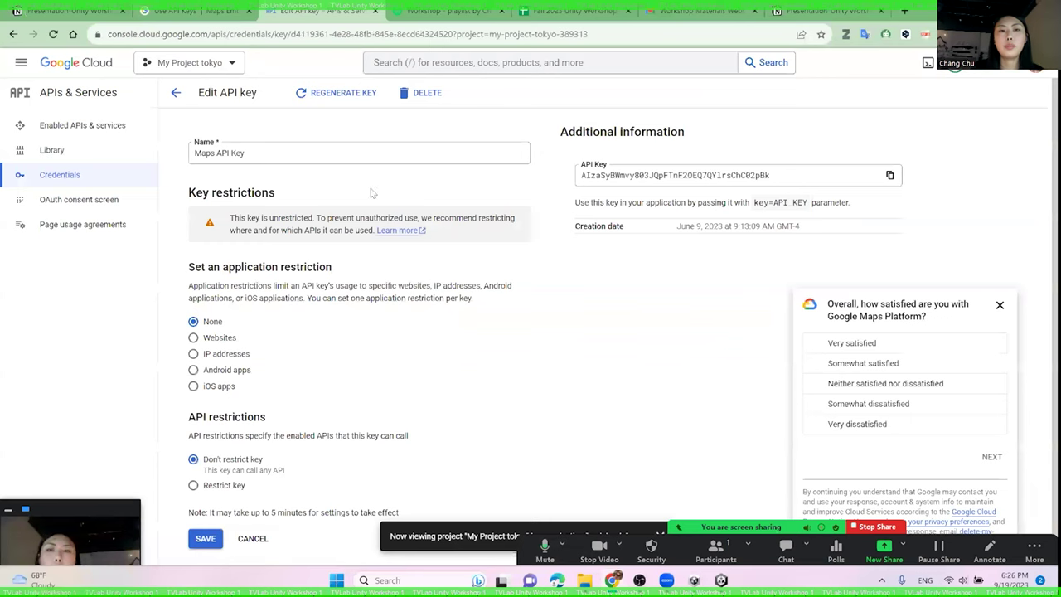
{"action": "left_click", "coordinate": [890, 175]}
- Highlight the YOUR_API-- placeholder of the Cesium URL in the workshop notes and switch back to Unity
{"action": "key", "text": "ctrl+1"}
{"action": "scroll", "coordinate": [547, 217], "scroll_direction": "down", "scroll_amount": 3}
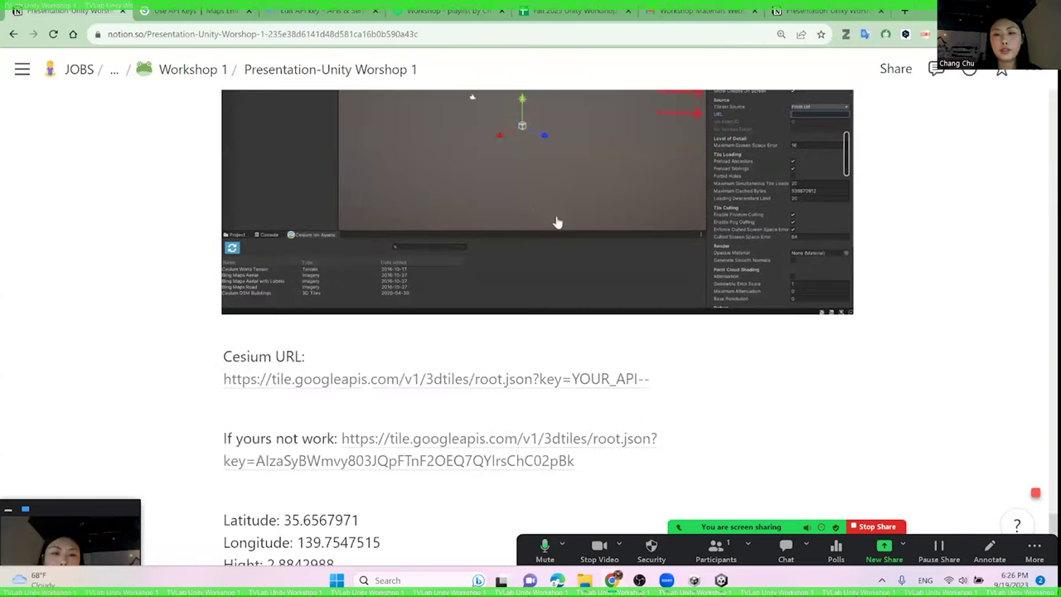
{"action": "left_click_drag", "start_coordinate": [655, 318], "coordinate": [576, 324]}
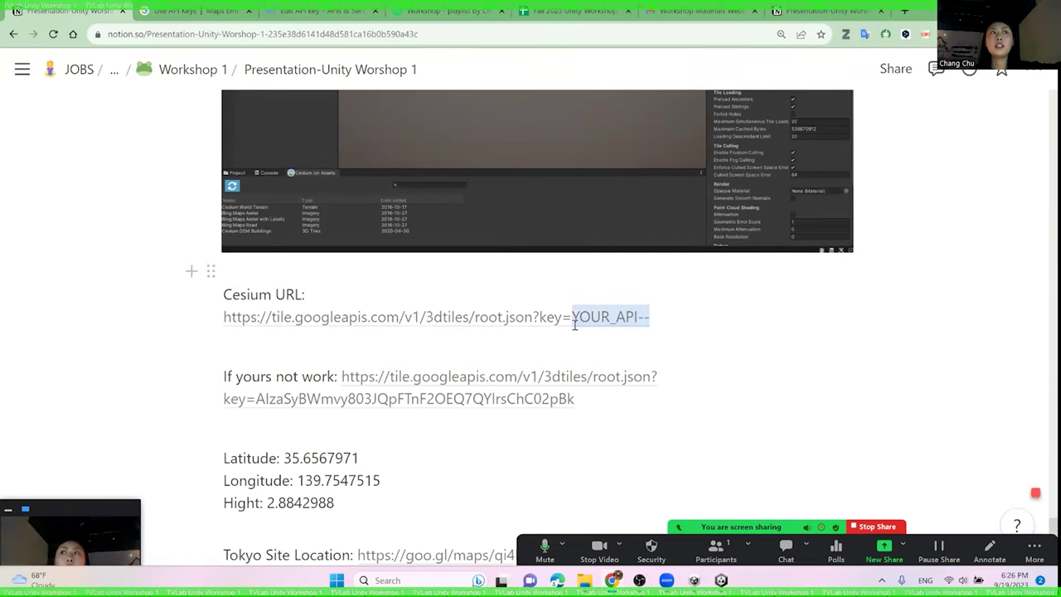
{"action": "key", "text": "alt+Tab"}
{"action": "left_click", "coordinate": [529, 243]}
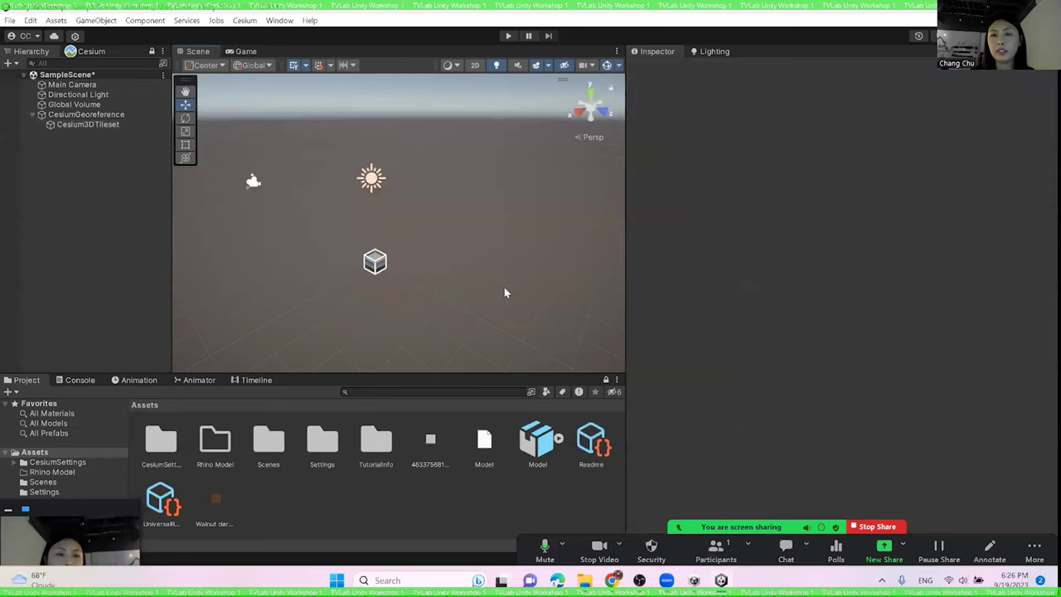
- Fly the scene camera around the loaded terrain, moving forward, back, sideways, up and down to examine the 3D tiles
{"action": "scroll", "coordinate": [422, 295], "scroll_direction": "down", "scroll_amount": 3}
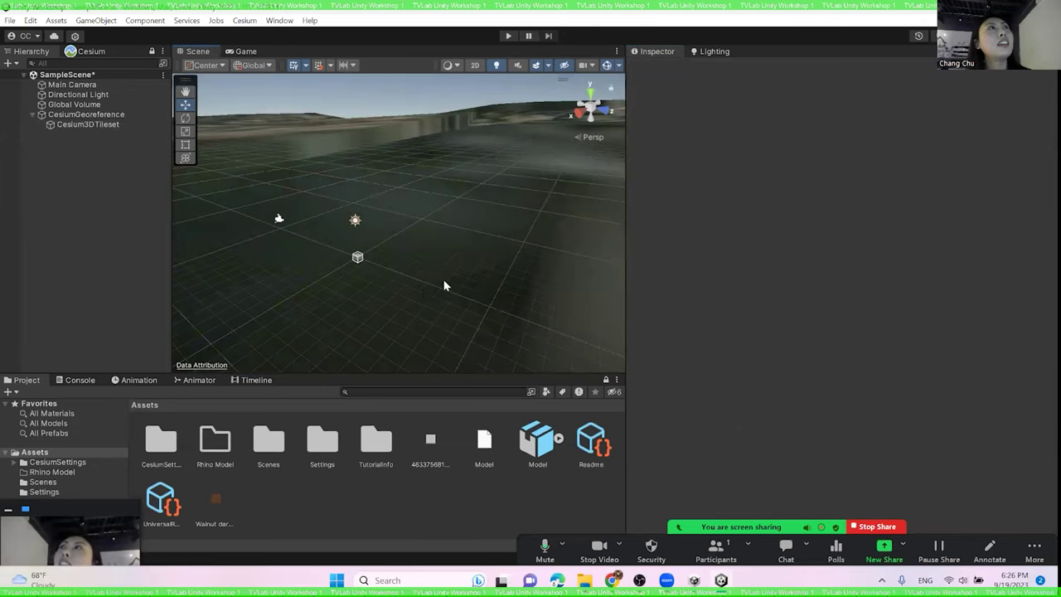
{"action": "scroll", "coordinate": [385, 303], "scroll_direction": "down", "scroll_amount": 3}
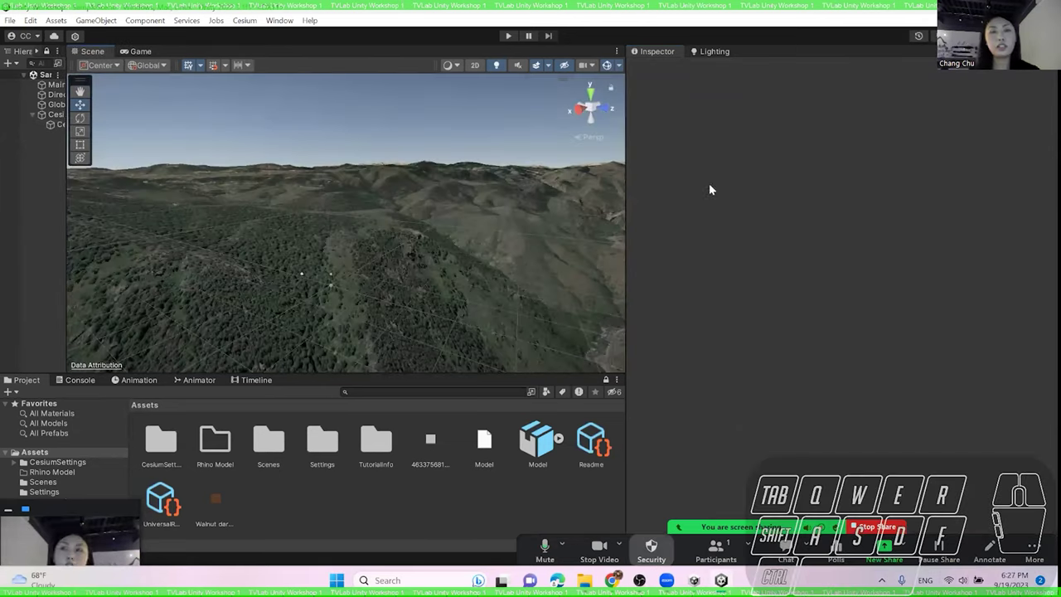
{"action": "right_click_drag", "start_coordinate": [531, 203], "coordinate": [379, 237]}
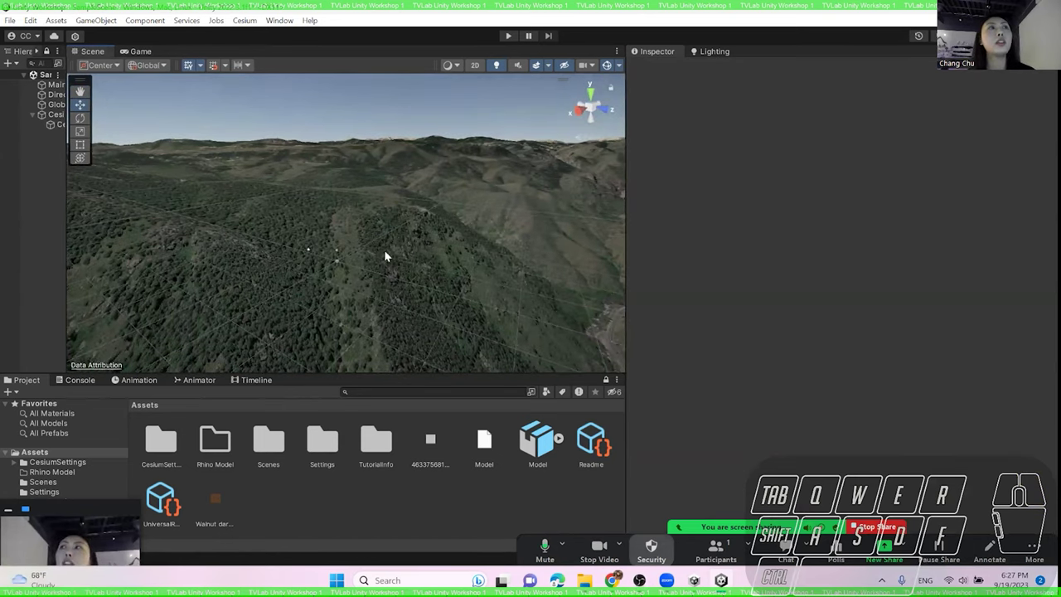
{"action": "right_click_drag", "start_coordinate": [386, 250], "coordinate": [393, 199]}
{"action": "key", "text": "q"}
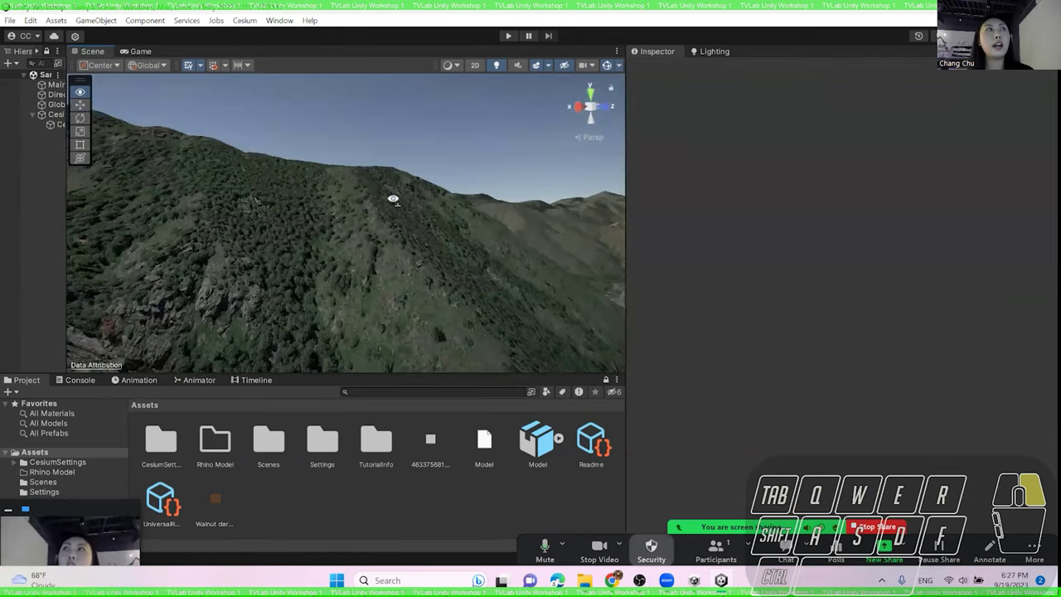
{"action": "key", "text": "e"}
{"action": "right_click_drag", "start_coordinate": [393, 199], "coordinate": [393, 199]}
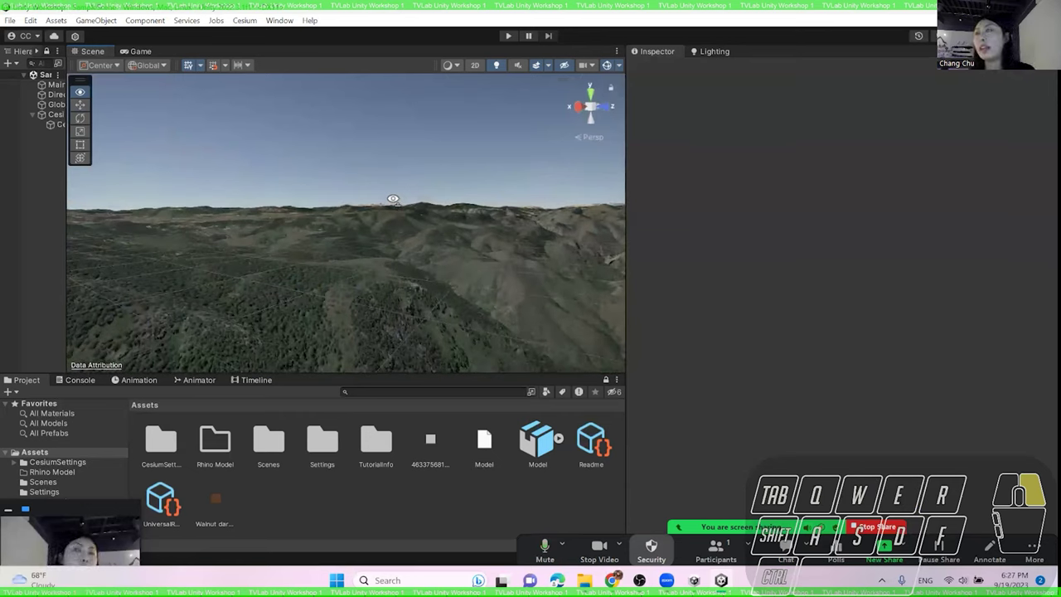
{"action": "key", "text": "shift+e"}
{"action": "mouse_move", "coordinate": [393, 199]}
{"action": "right_mouse_down"}
{"action": "mouse_move", "coordinate": [391, 222]}
{"action": "mouse_move", "coordinate": [407, 237]}
{"action": "mouse_move", "coordinate": [403, 204]}
{"action": "mouse_move", "coordinate": [287, 213]}
{"action": "mouse_move", "coordinate": [346, 204]}
{"action": "mouse_move", "coordinate": [374, 209]}
{"action": "mouse_move", "coordinate": [297, 220]}
{"action": "mouse_move", "coordinate": [391, 219]}
{"action": "right_mouse_up"}
{"action": "key", "text": "w"}
{"action": "key", "text": "shift"}
{"action": "key", "text": "s"}
{"action": "key", "text": "a"}
{"action": "key", "text": "a"}
{"action": "key", "text": "shift"}
{"action": "scroll", "coordinate": [298, 219], "scroll_direction": "up", "scroll_amount": 2}
{"action": "key", "text": "shift"}
{"action": "key", "text": "d"}
{"action": "key", "text": "shift"}
{"action": "key", "text": "a"}
- Select CesiumGeoreference and examine the latitude and longitude fields of its origin
{"action": "left_click", "coordinate": [152, 118]}
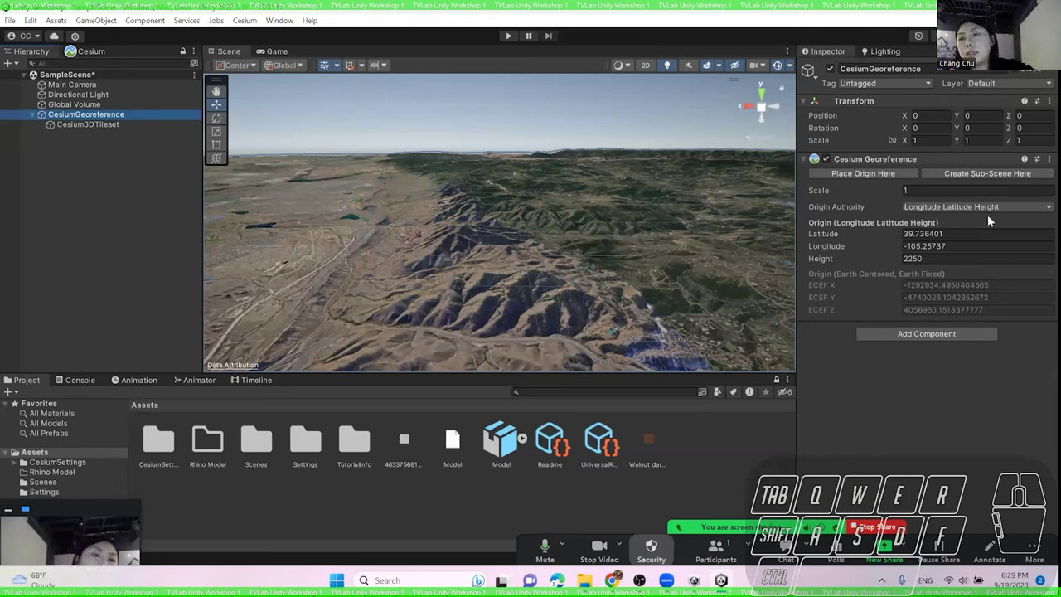
{"action": "left_click", "coordinate": [957, 233]}
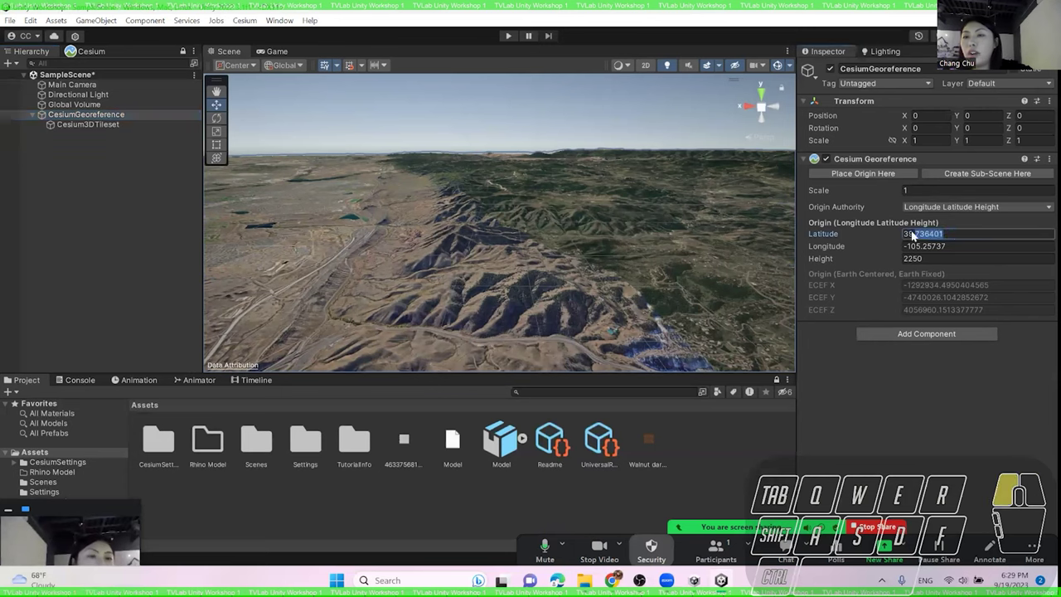
{"action": "left_click", "coordinate": [887, 246]}
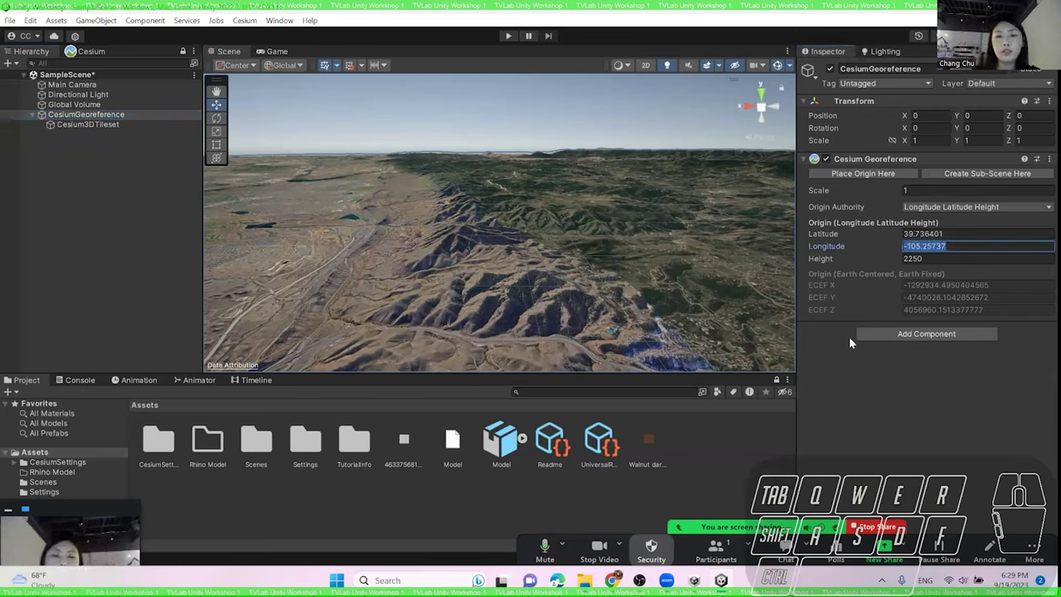
- Switch to the workshop notes in the browser, locate the Tokyo coordinates and check the Tokyo Site Location link in Google Maps
{"action": "left_click", "coordinate": [612, 580]}
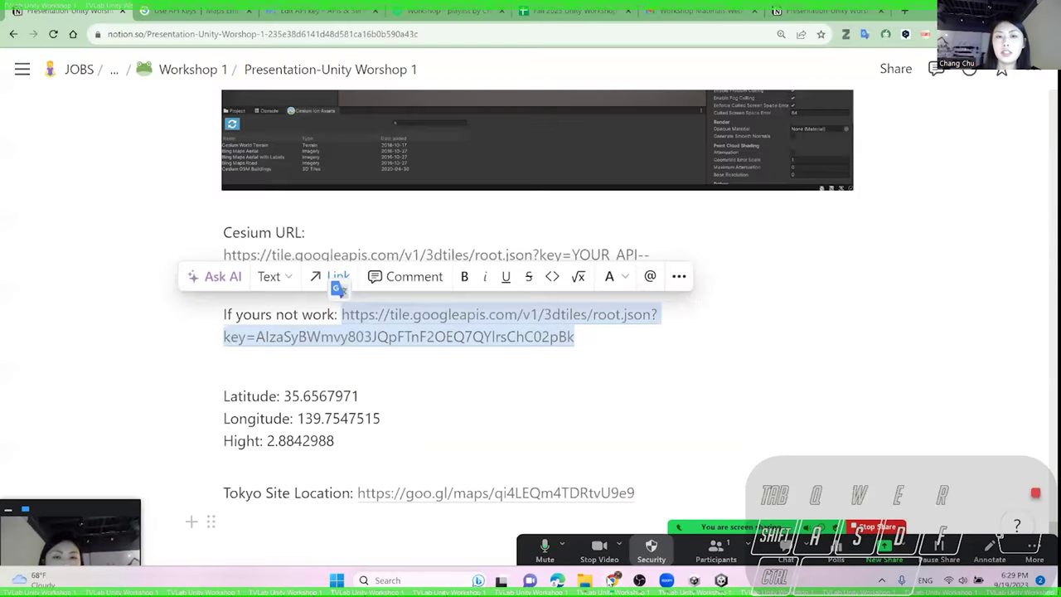
{"action": "left_click", "coordinate": [328, 378]}
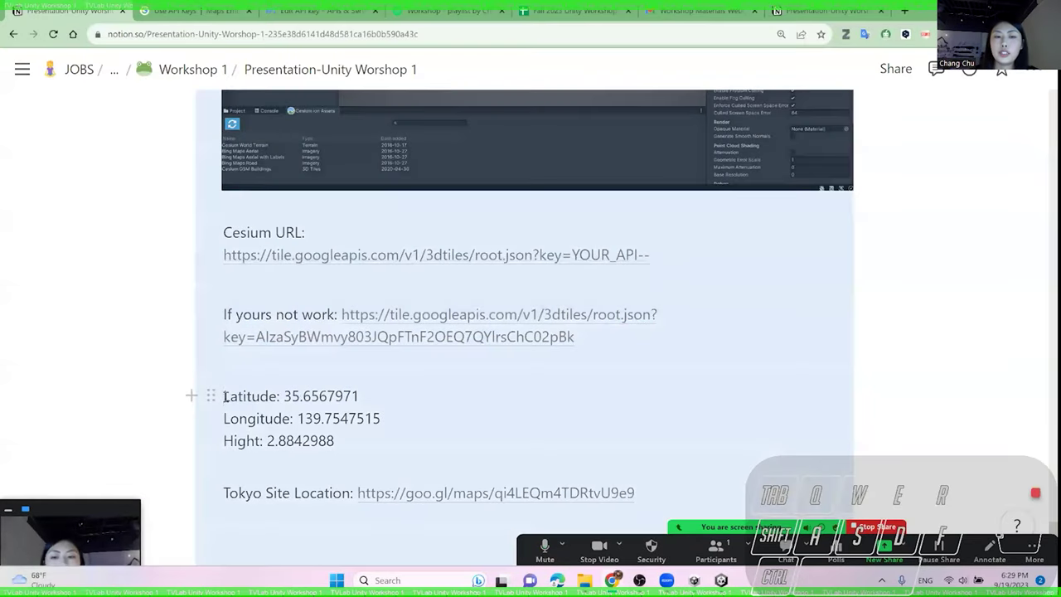
{"action": "left_click_drag", "start_coordinate": [222, 395], "coordinate": [345, 440]}
{"action": "left_click", "coordinate": [843, 358]}
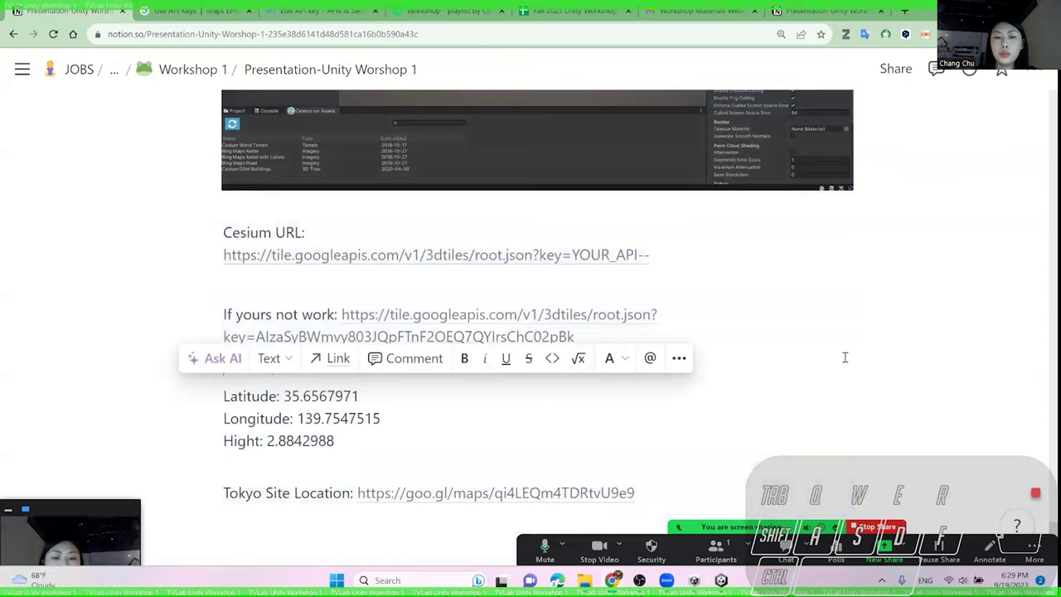
{"action": "left_click", "coordinate": [543, 494]}
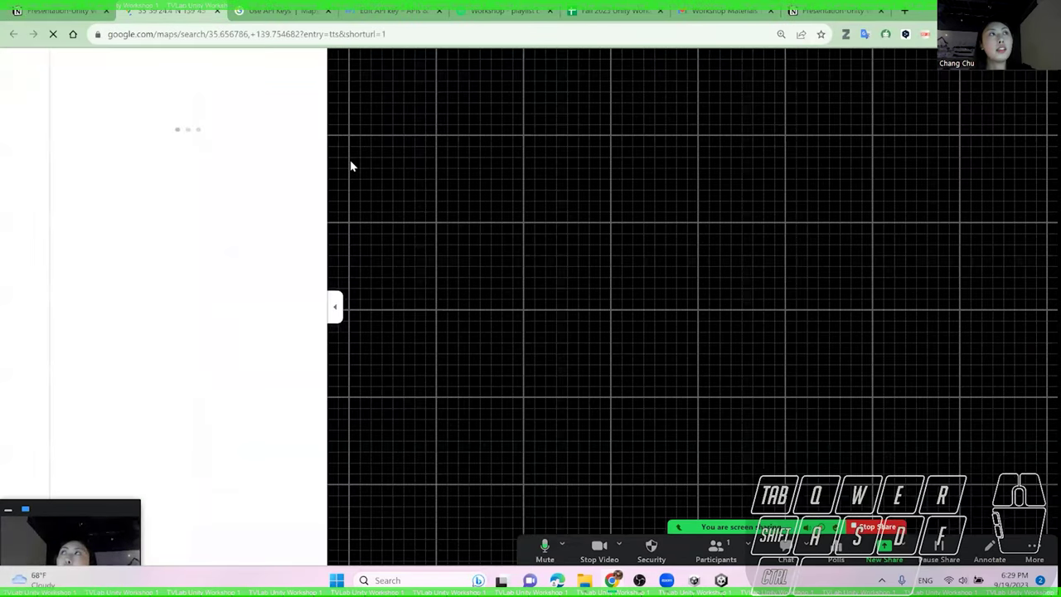
{"action": "key", "text": "ctrl+w"}
- Copy the latitude 35.6567971 from the workshop notes and set it as the CesiumGeoreference origin latitude in Unity
{"action": "left_click_drag", "start_coordinate": [361, 333], "coordinate": [284, 333]}
{"action": "key", "text": "ctrl+c"}
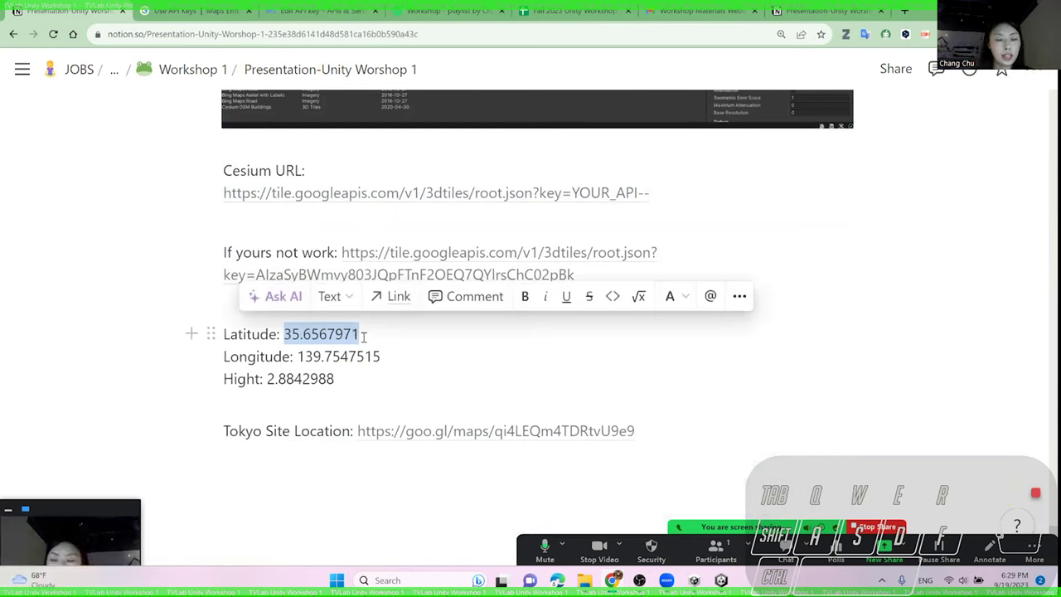
{"action": "left_click", "coordinate": [721, 580]}
{"action": "left_click", "coordinate": [881, 233]}
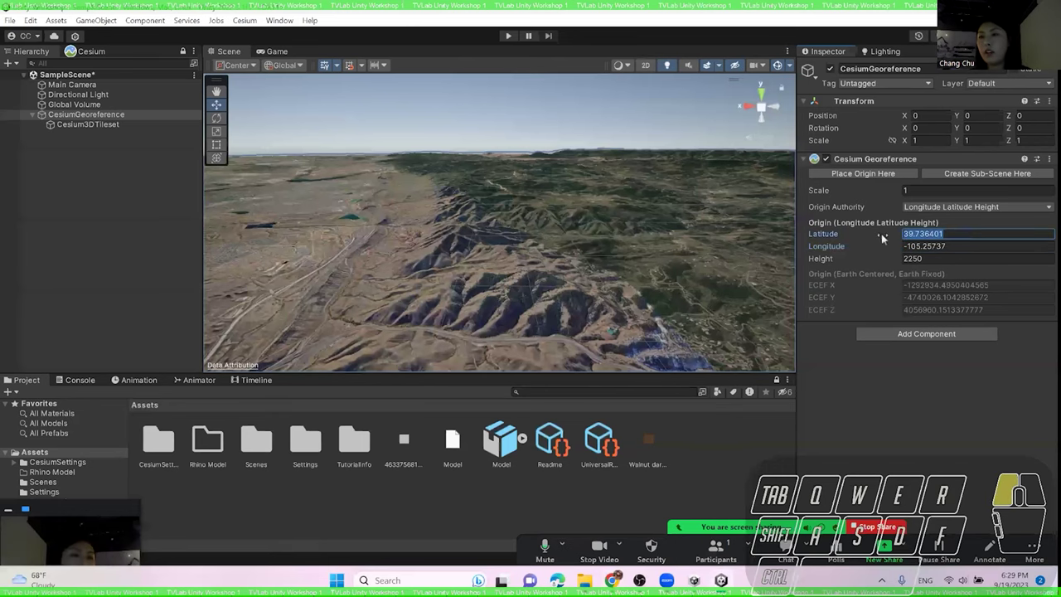
{"action": "key", "text": "ctrl+v"}
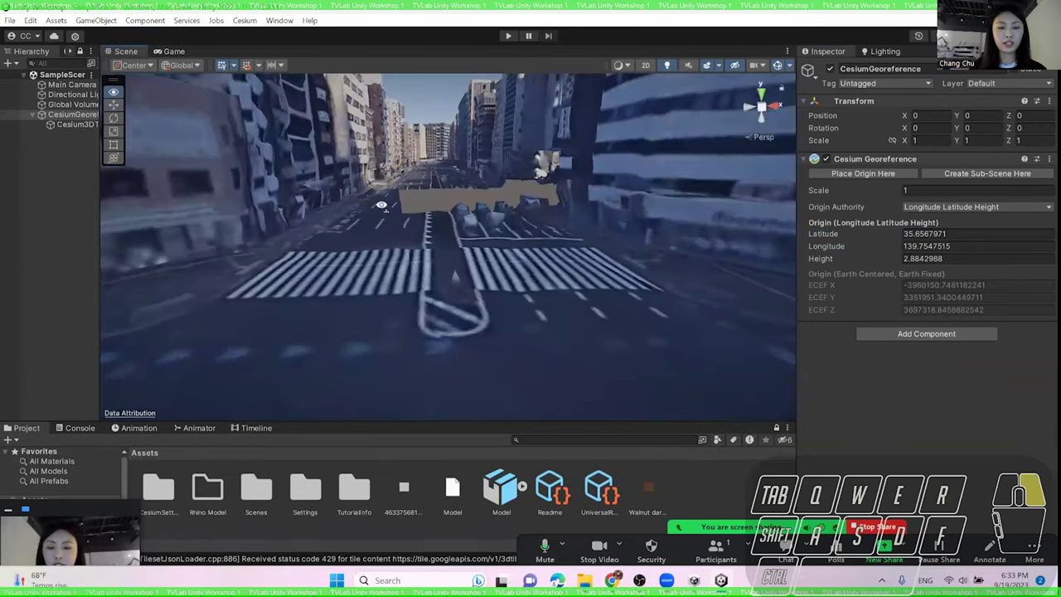
- Go along the Tokyo street to the crosswalk and place the Cesium georeference origin at the current camera location
{"action": "key", "text": "w"}
{"action": "right_click_drag", "start_coordinate": [381, 205], "coordinate": [460, 220]}
{"action": "key", "text": "w"}
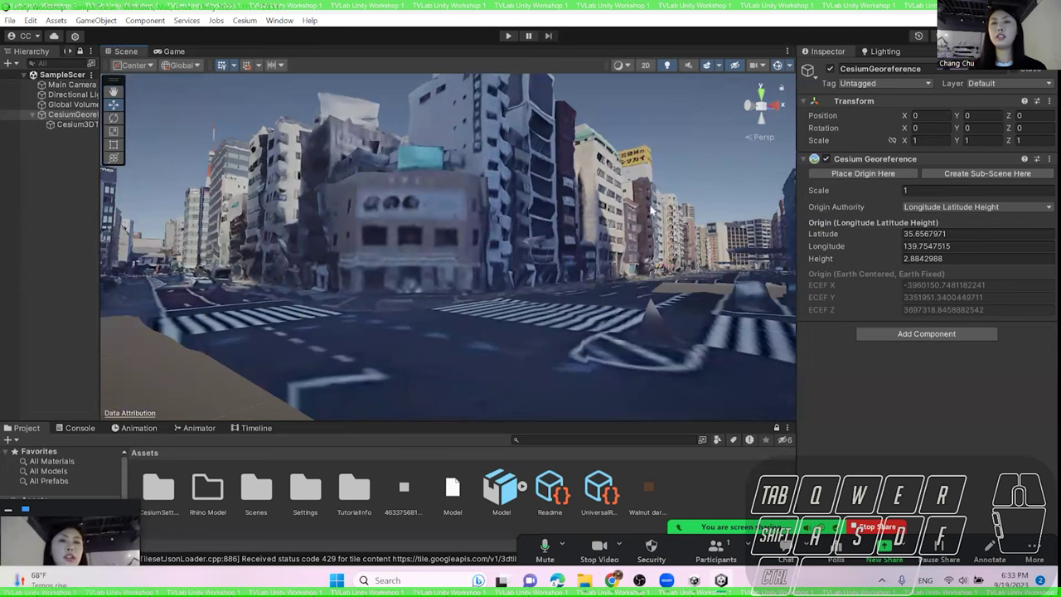
{"action": "mouse_move", "coordinate": [574, 204]}
{"action": "right_mouse_down"}
{"action": "mouse_move", "coordinate": [723, 212]}
{"action": "mouse_move", "coordinate": [565, 229]}
{"action": "mouse_move", "coordinate": [580, 223]}
{"action": "right_mouse_up"}
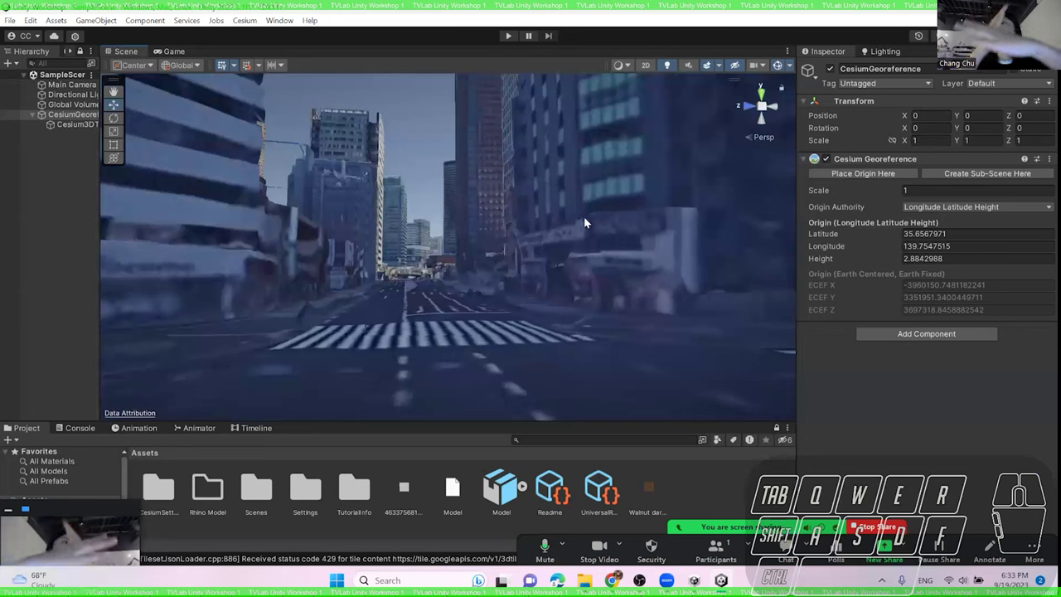
{"action": "left_click", "coordinate": [873, 173]}
- View the Tokyo tiles from above, widen the Hierarchy and focus the scene view on CesiumGeoreference
{"action": "right_click_drag", "start_coordinate": [556, 240], "coordinate": [531, 255]}
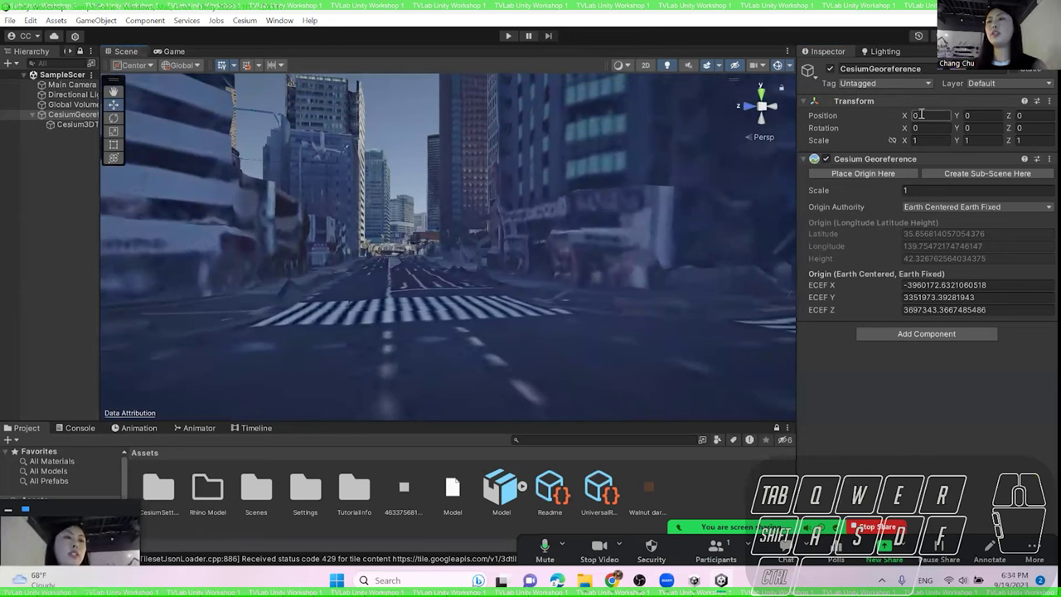
{"action": "scroll", "coordinate": [533, 221], "scroll_direction": "up", "scroll_amount": 5}
{"action": "right_click_drag", "start_coordinate": [463, 303], "coordinate": [504, 203]}
{"action": "key", "text": "w"}
{"action": "key", "text": "shift+e"}
{"action": "key", "text": "shift+s"}
{"action": "scroll", "coordinate": [453, 326], "scroll_direction": "up", "scroll_amount": 2}
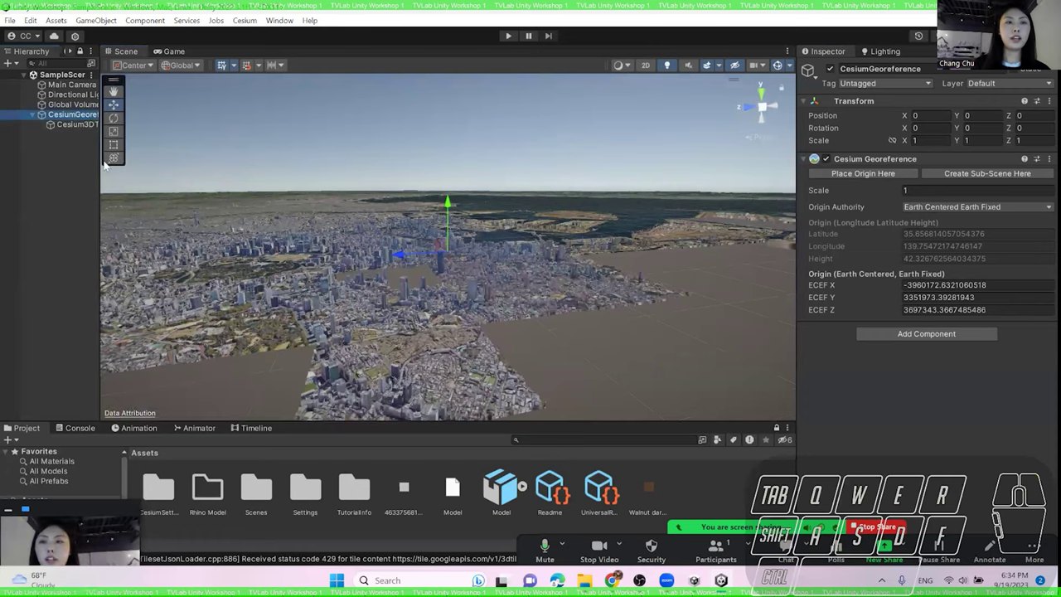
{"action": "left_click_drag", "start_coordinate": [100, 249], "coordinate": [250, 249]}
{"action": "left_click", "coordinate": [119, 118]}
{"action": "key", "text": "f"}
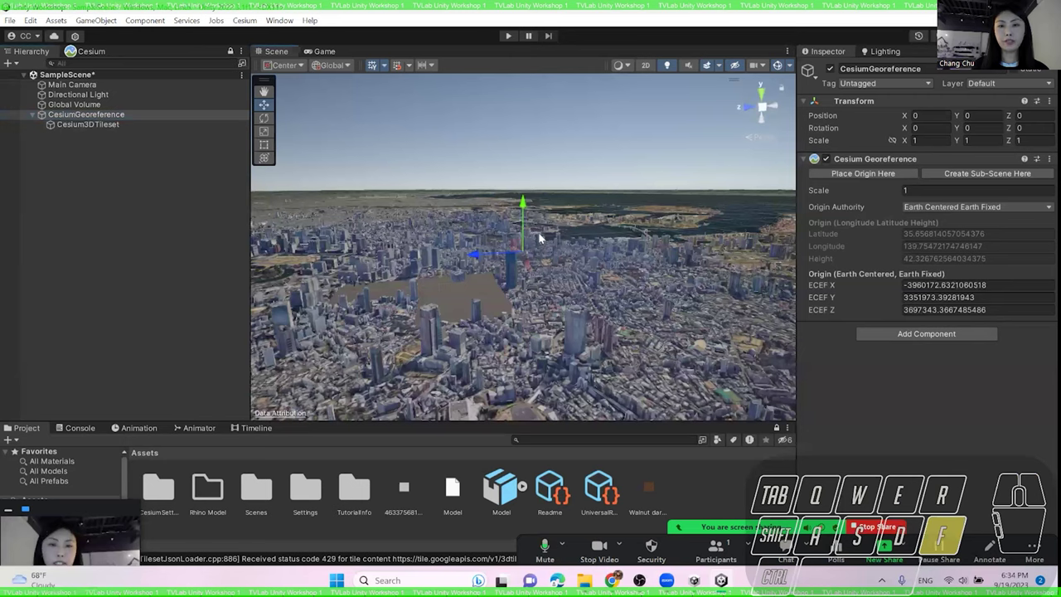
{"action": "right_click_drag", "start_coordinate": [528, 242], "coordinate": [470, 182], "text": "shift"}
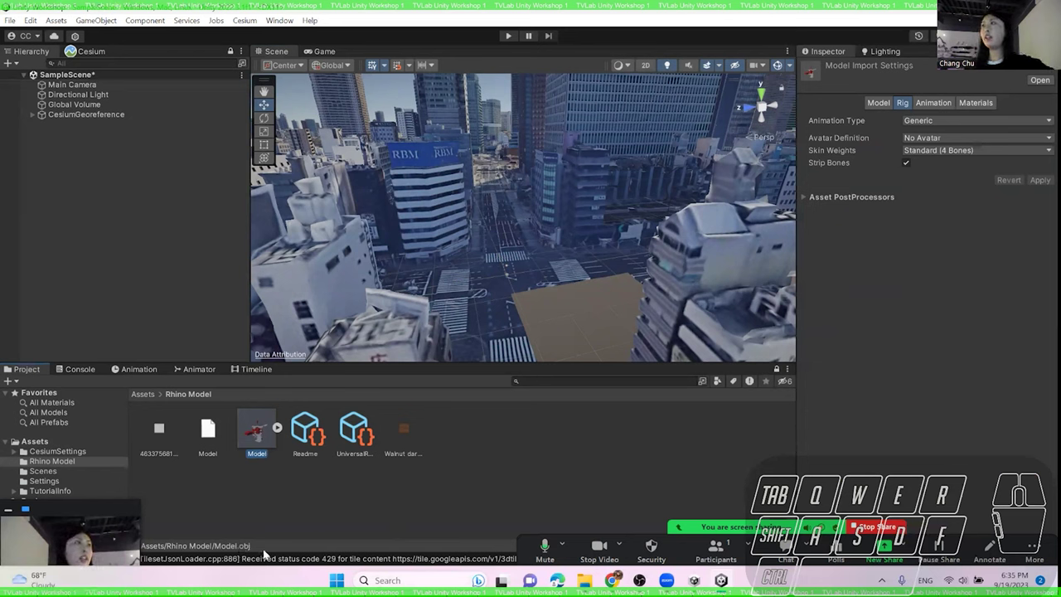
- Place the Model asset from the Rhino Model folder in the scene near the street crossing and focus on its Skybridge_frames part
{"action": "left_click", "coordinate": [259, 439]}
{"action": "left_click_drag", "start_coordinate": [258, 439], "coordinate": [574, 265]}
{"action": "right_click_drag", "start_coordinate": [525, 291], "coordinate": [314, 368]}
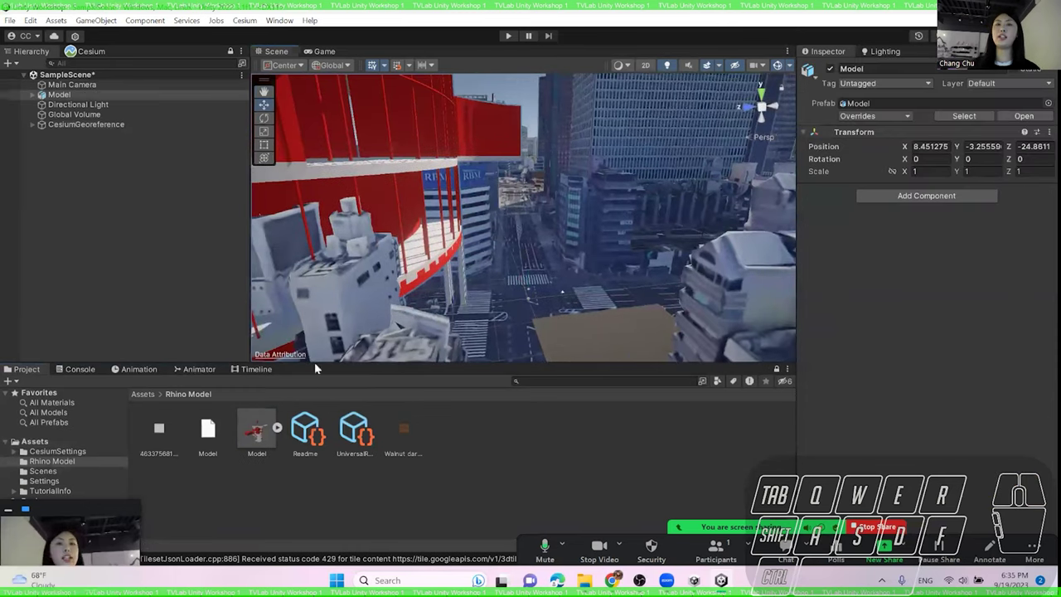
{"action": "left_click", "coordinate": [525, 270]}
{"action": "key", "text": "f"}
{"action": "right_click_drag", "start_coordinate": [602, 282], "coordinate": [581, 220]}
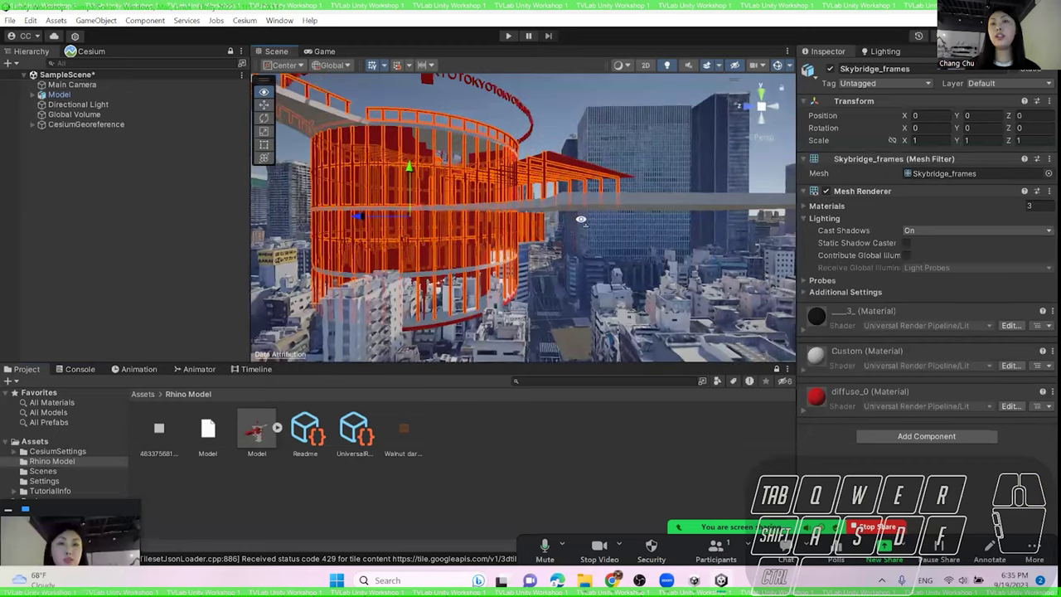
{"action": "scroll", "coordinate": [617, 191], "scroll_direction": "up", "scroll_amount": 3}
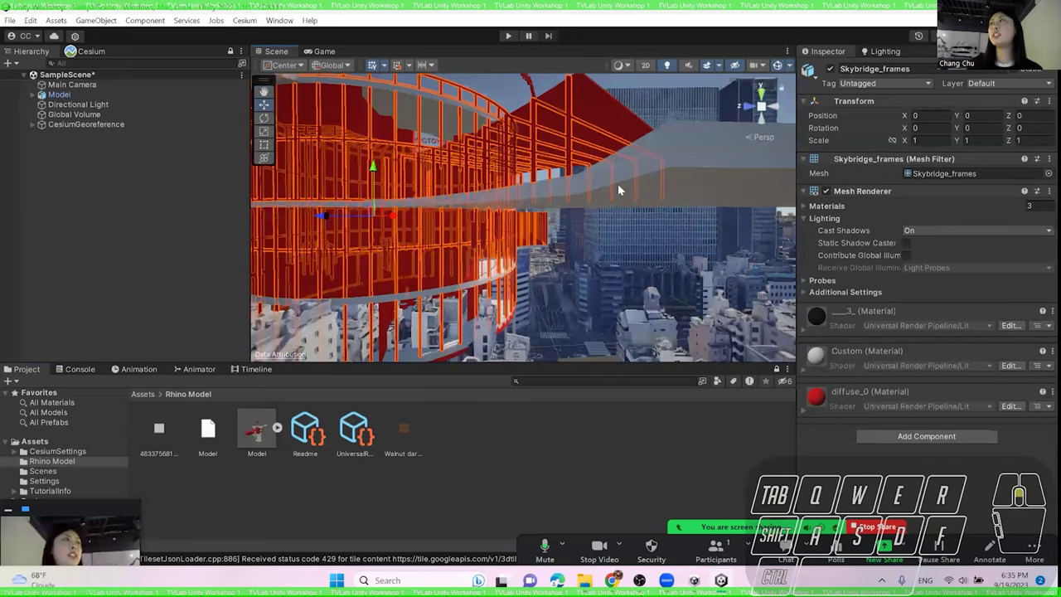
- Show the scene in top view and set the Model's scale to 0.3 on all axes
{"action": "left_click", "coordinate": [761, 91]}
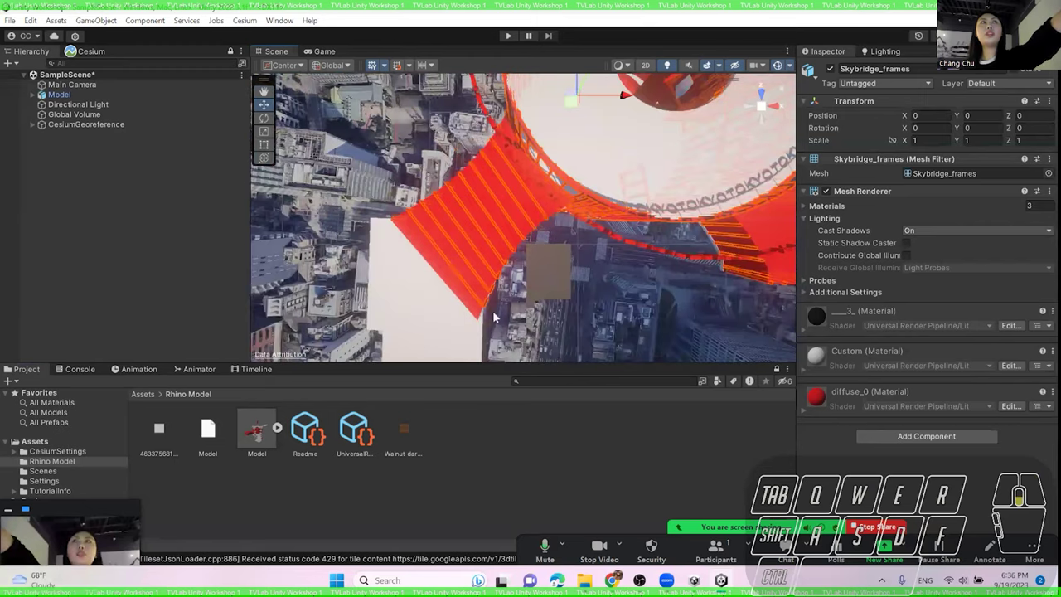
{"action": "scroll", "coordinate": [493, 317], "scroll_direction": "down", "scroll_amount": 5}
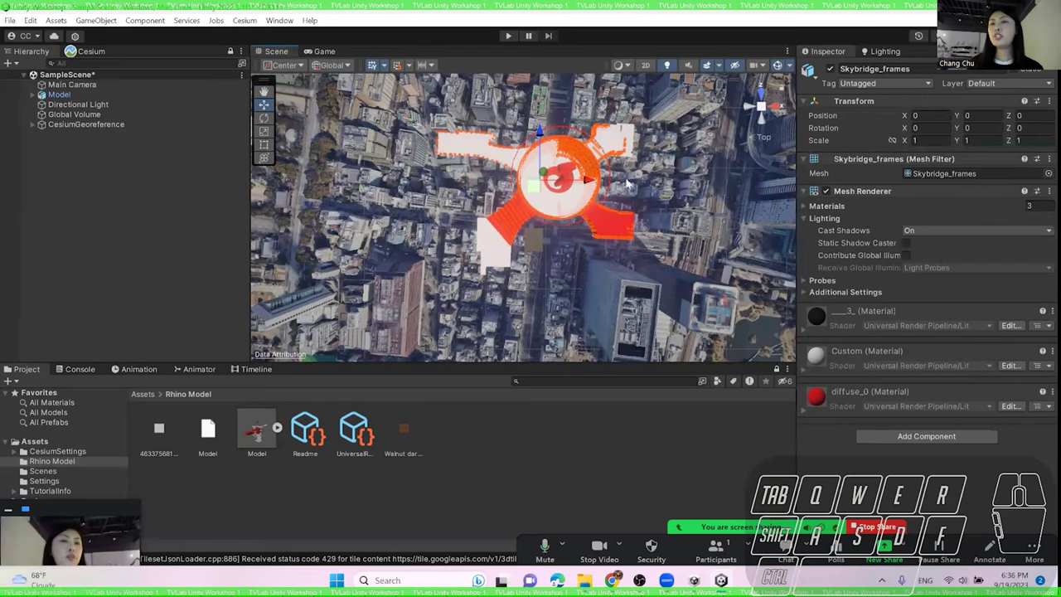
{"action": "scroll", "coordinate": [630, 183], "scroll_direction": "up", "scroll_amount": 1}
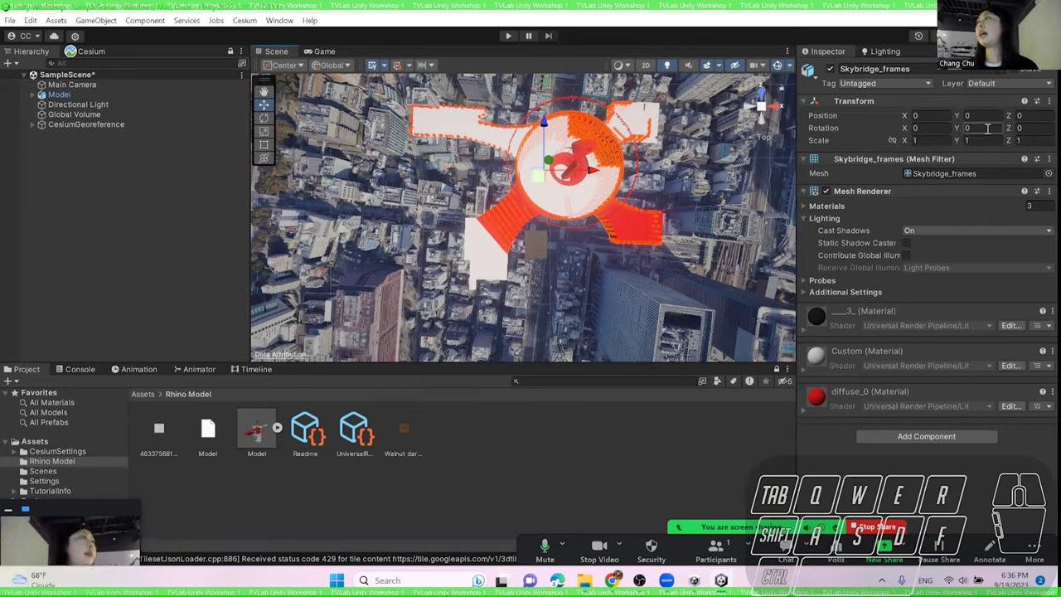
{"action": "type", "text": "0.3"}
{"action": "key", "text": "Tab"}
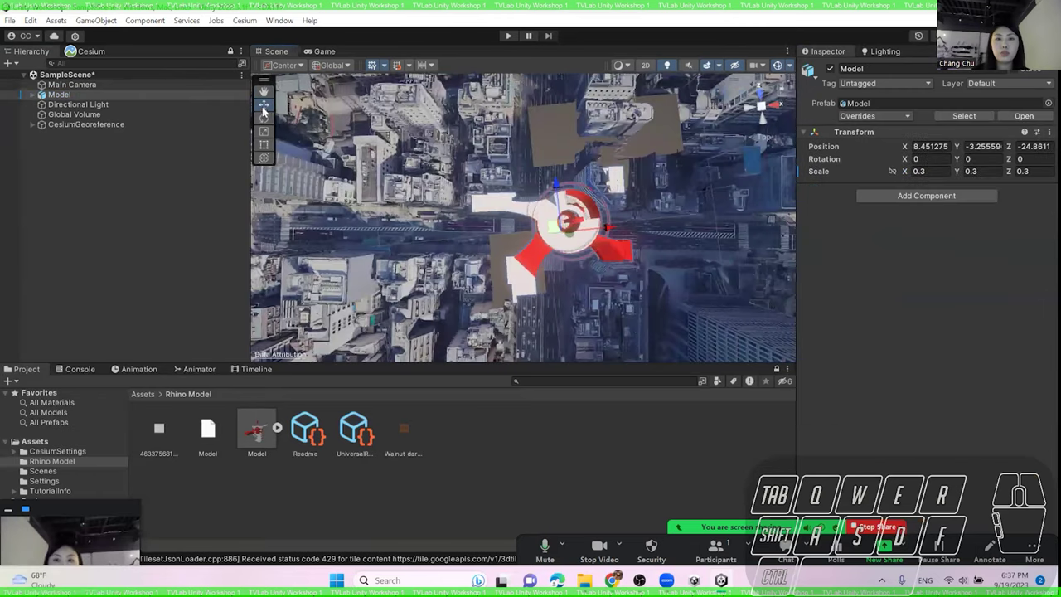
- Move the Model along the X axis to about -0.4 and rotate it to fit the street crossing
{"action": "left_click_drag", "start_coordinate": [628, 240], "coordinate": [597, 236]}
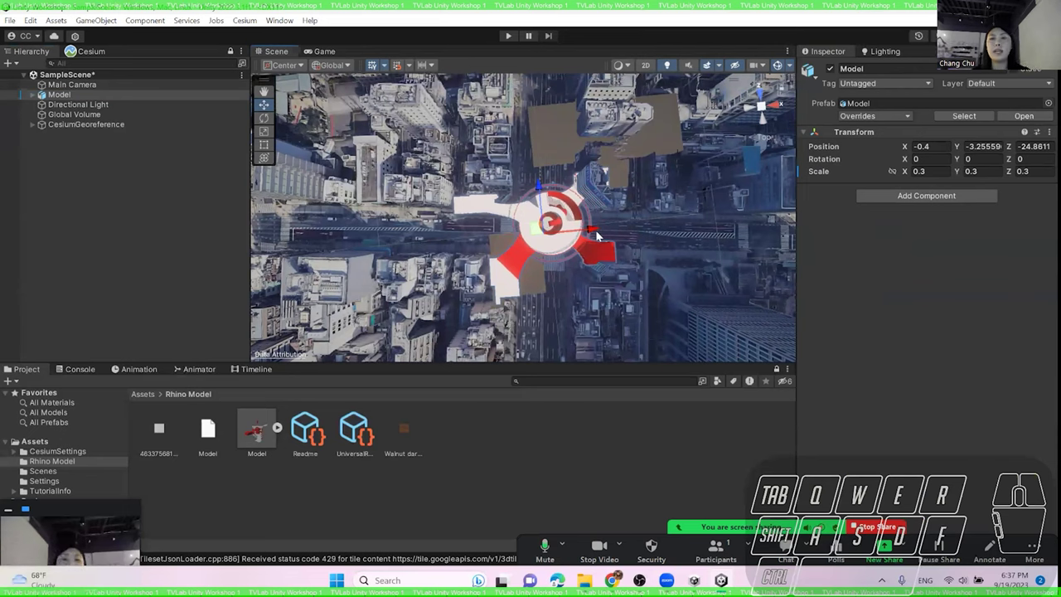
{"action": "left_click", "coordinate": [264, 118]}
{"action": "left_click_drag", "start_coordinate": [510, 204], "coordinate": [464, 249]}
{"action": "right_click_drag", "start_coordinate": [464, 249], "coordinate": [546, 129]}
{"action": "key", "text": "e"}
{"action": "left_click", "coordinate": [546, 129]}
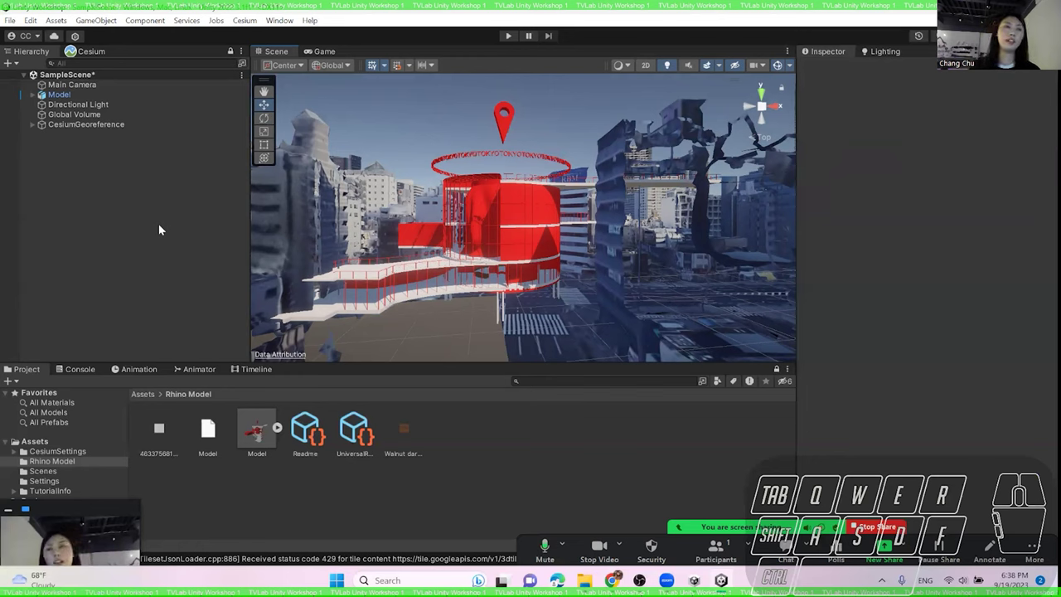
- Expand the Model's child objects in the Hierarchy and return to the main Assets folder of the project
{"action": "key", "text": "Right"}
{"action": "left_click", "coordinate": [144, 394]}
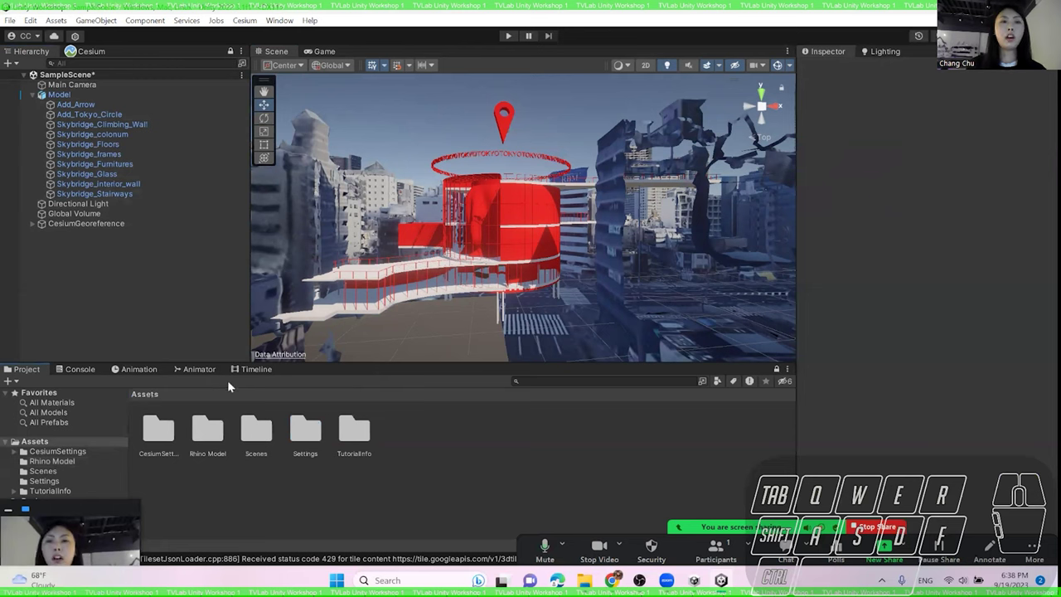
{"action": "left_click", "coordinate": [397, 424]}
{"action": "right_click", "coordinate": [397, 423]}
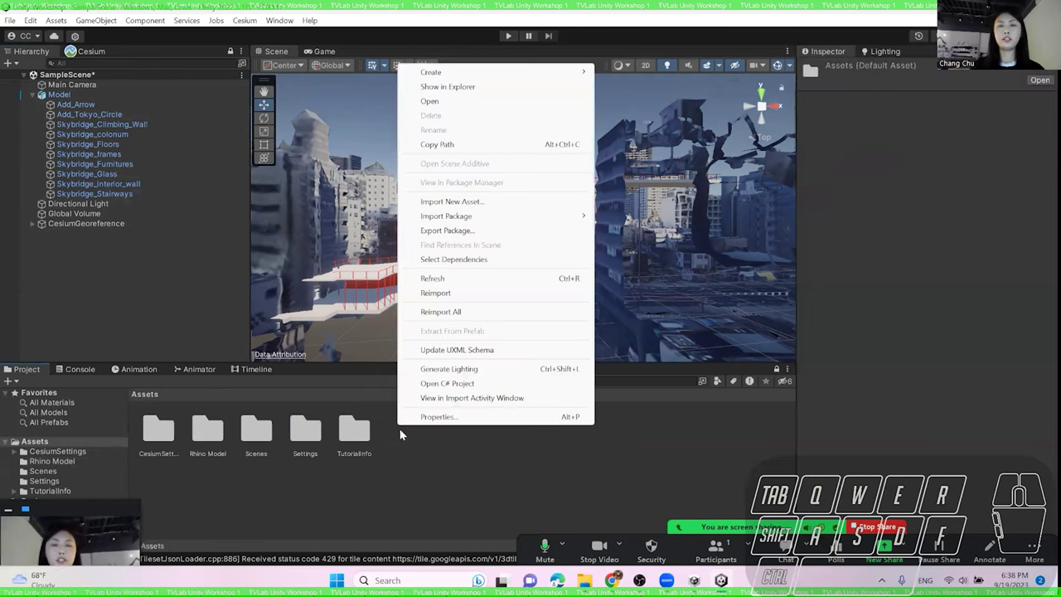
{"action": "left_click", "coordinate": [394, 443]}
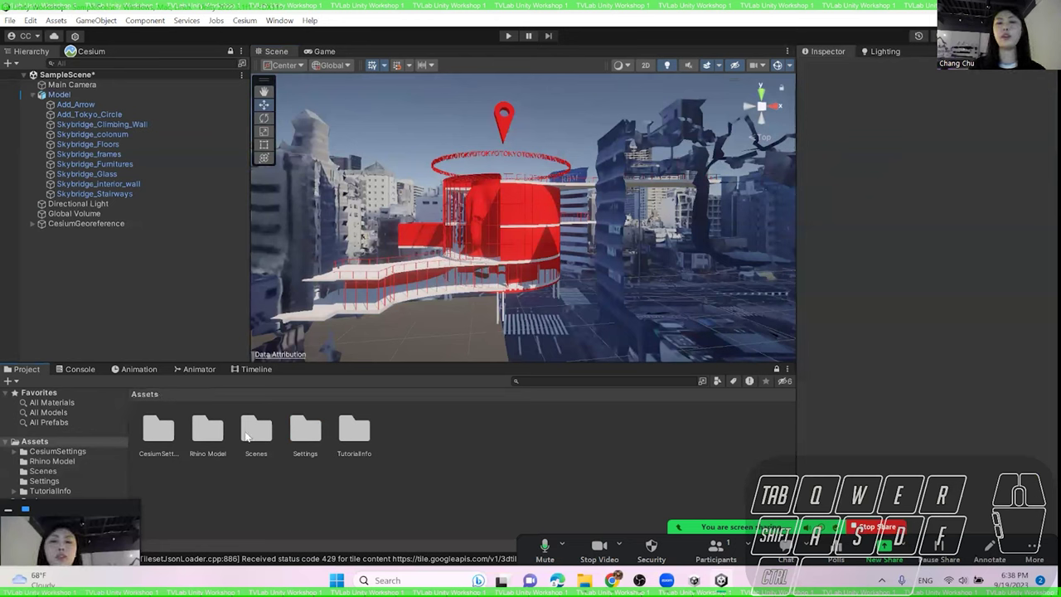
- Create a folder named Materials in the project's Assets folder and open it
{"action": "right_click", "coordinate": [399, 419]}
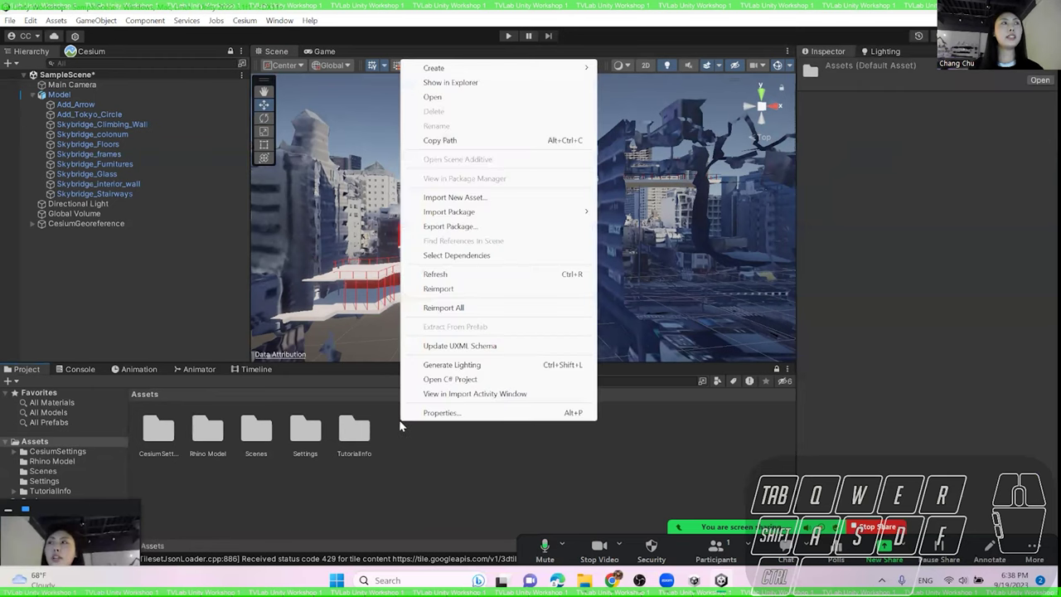
{"action": "mouse_move", "coordinate": [585, 70]}
{"action": "left_click", "coordinate": [638, 24]}
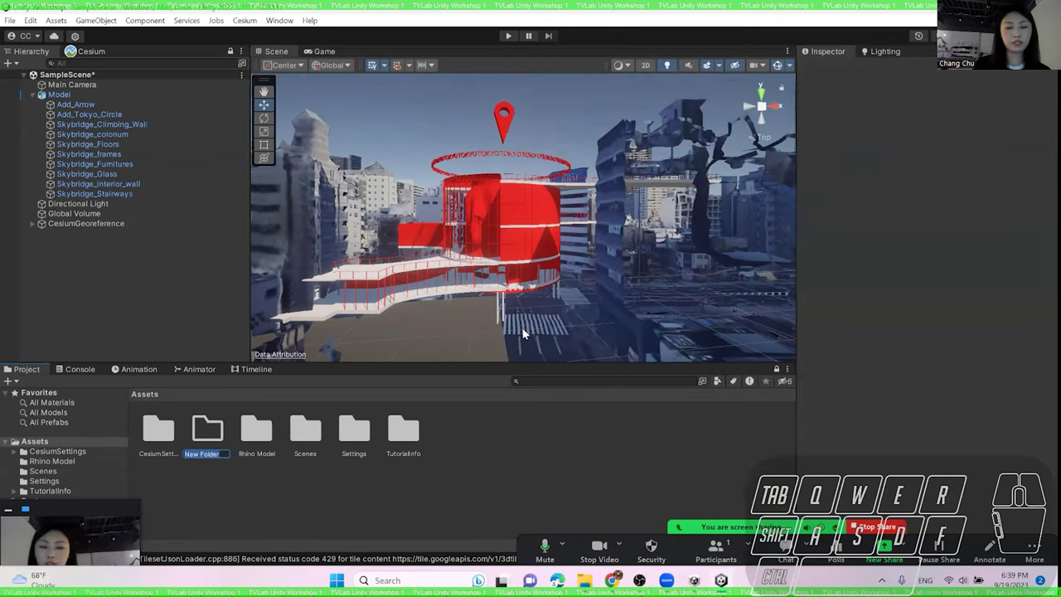
{"action": "key", "text": "Caps_Lock"}
{"action": "type", "text": "Materials"}
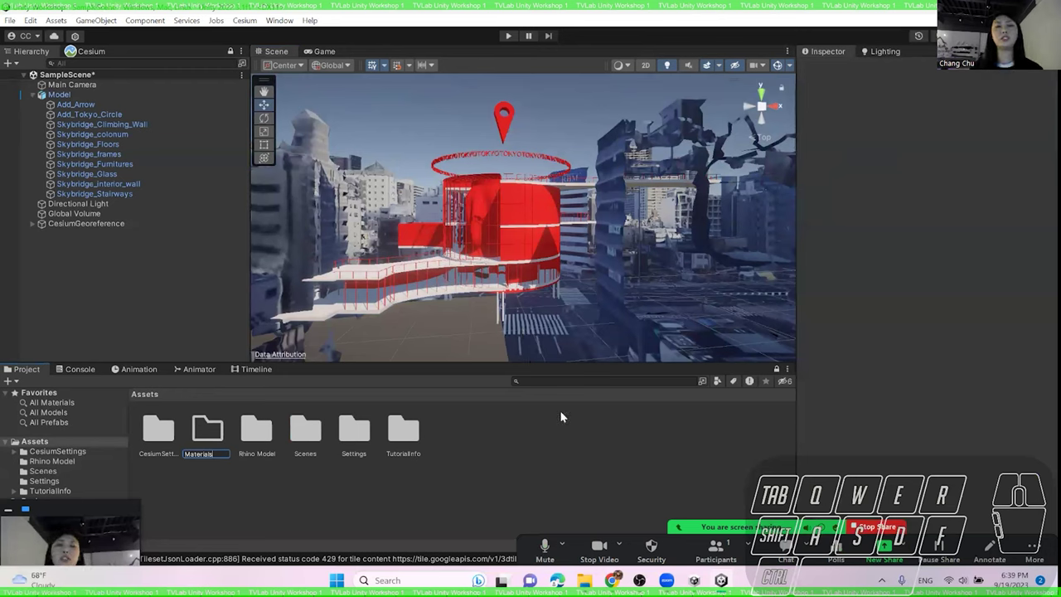
{"action": "key", "text": "Return"}
{"action": "right_click", "coordinate": [221, 439]}
{"action": "double_click", "coordinate": [209, 430]}
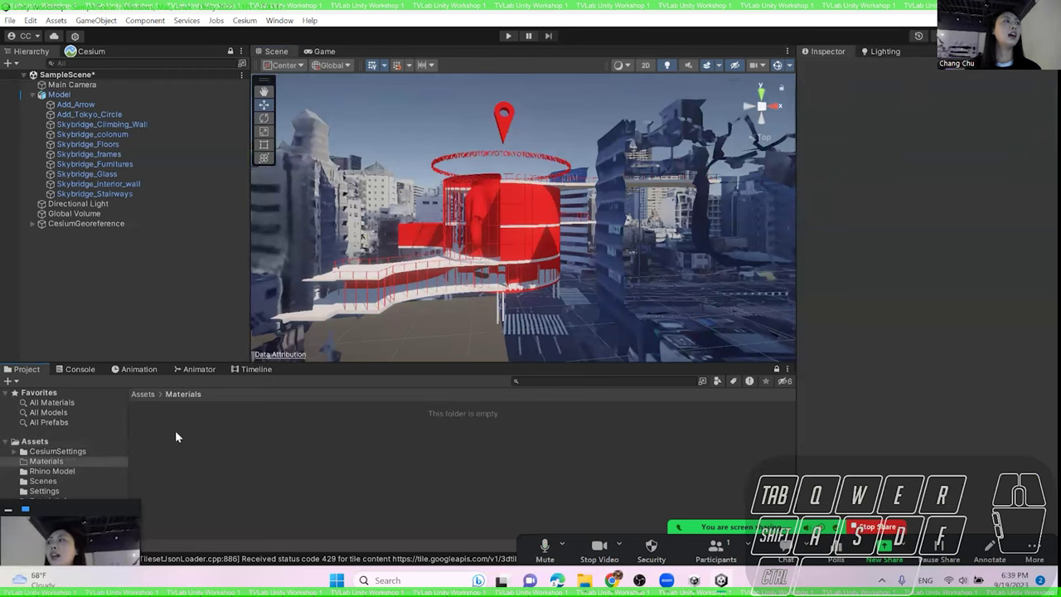
{"action": "left_click", "coordinate": [147, 395]}
{"action": "double_click", "coordinate": [211, 435]}
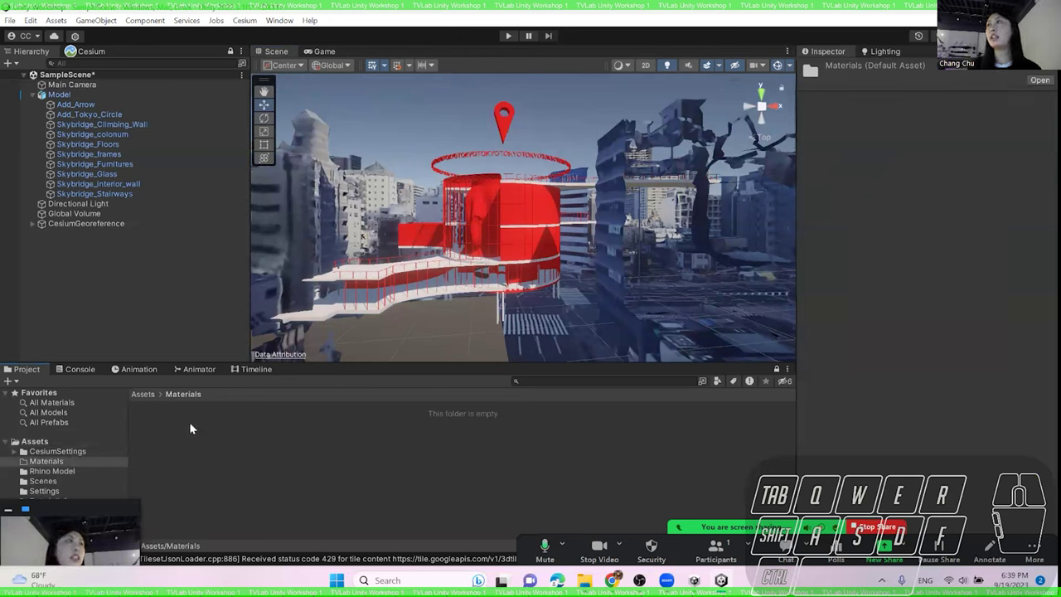
- Create a material named Red in the Materials folder
{"action": "right_click", "coordinate": [190, 428]}
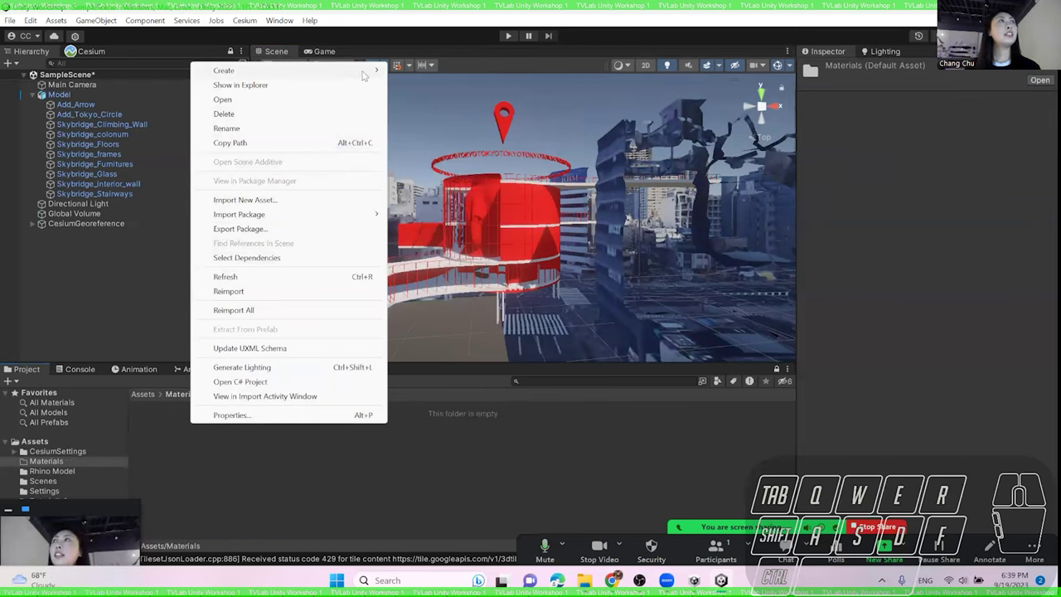
{"action": "mouse_move", "coordinate": [363, 73]}
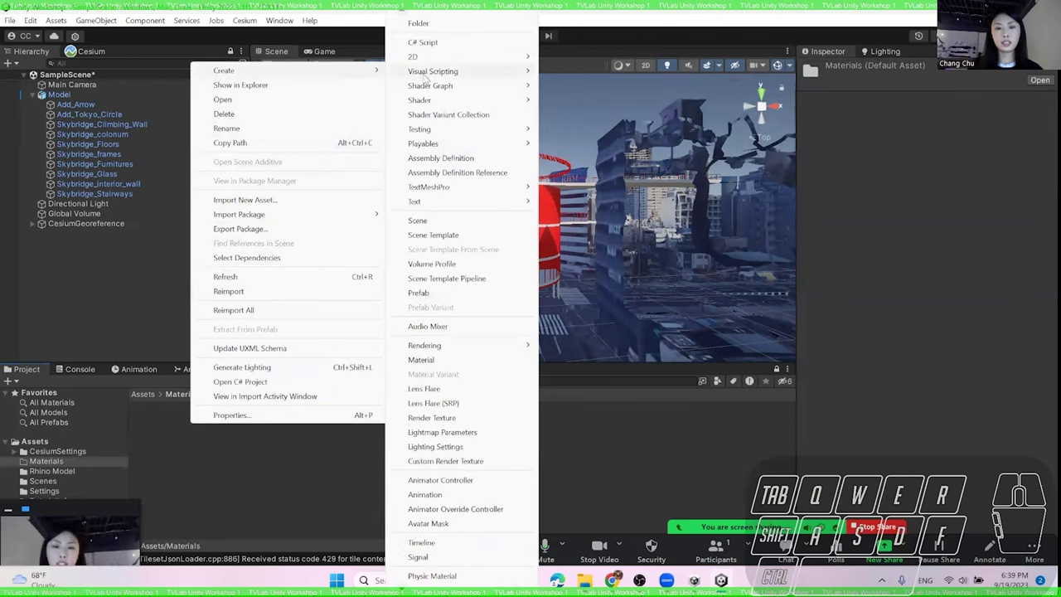
{"action": "left_click", "coordinate": [455, 363]}
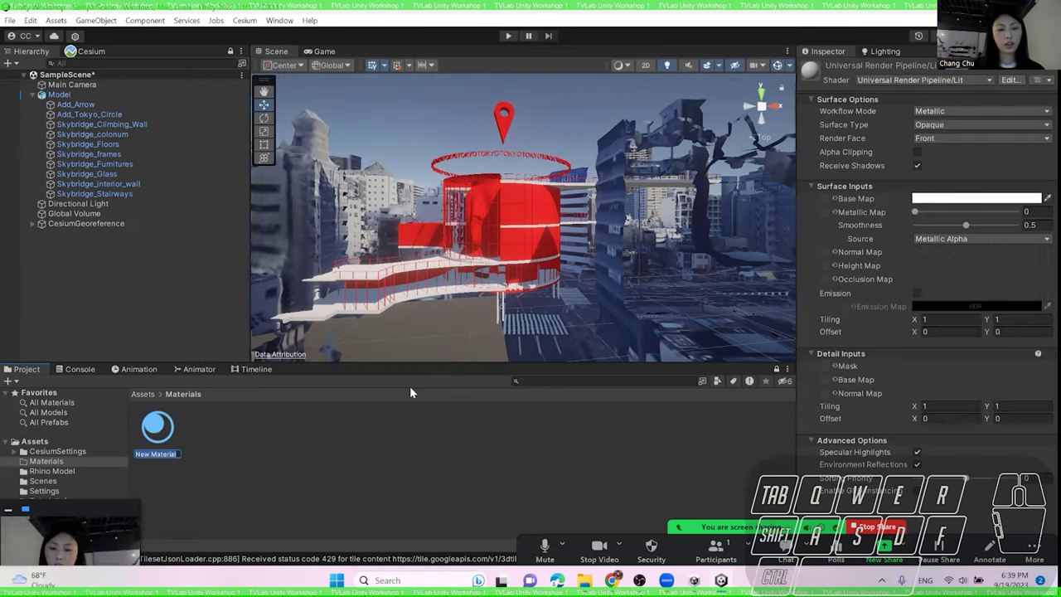
{"action": "key", "text": "Caps_Lock"}
{"action": "type", "text": "Red"}
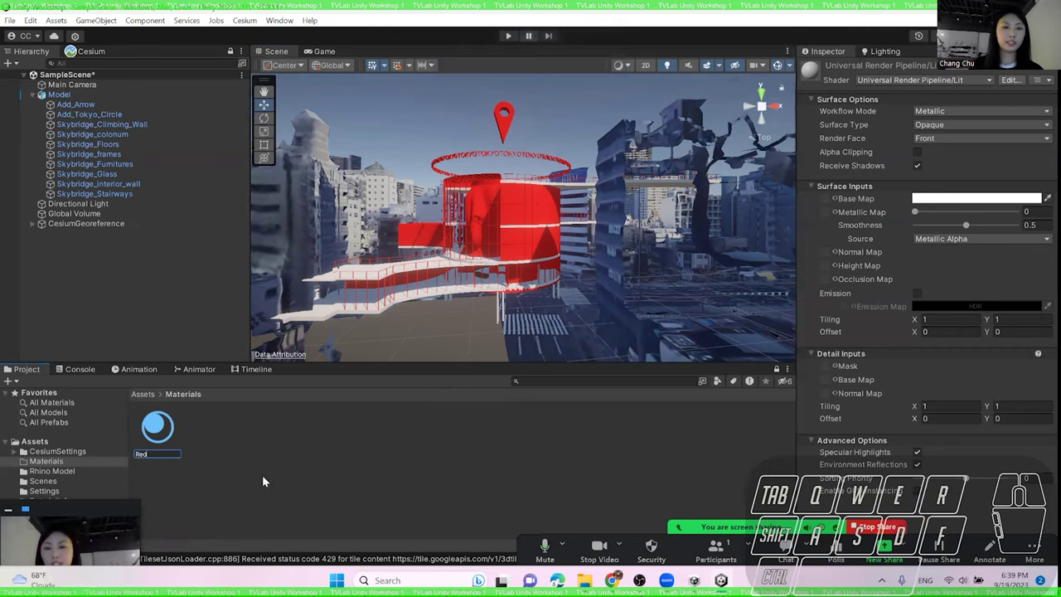
{"action": "key", "text": "Return"}
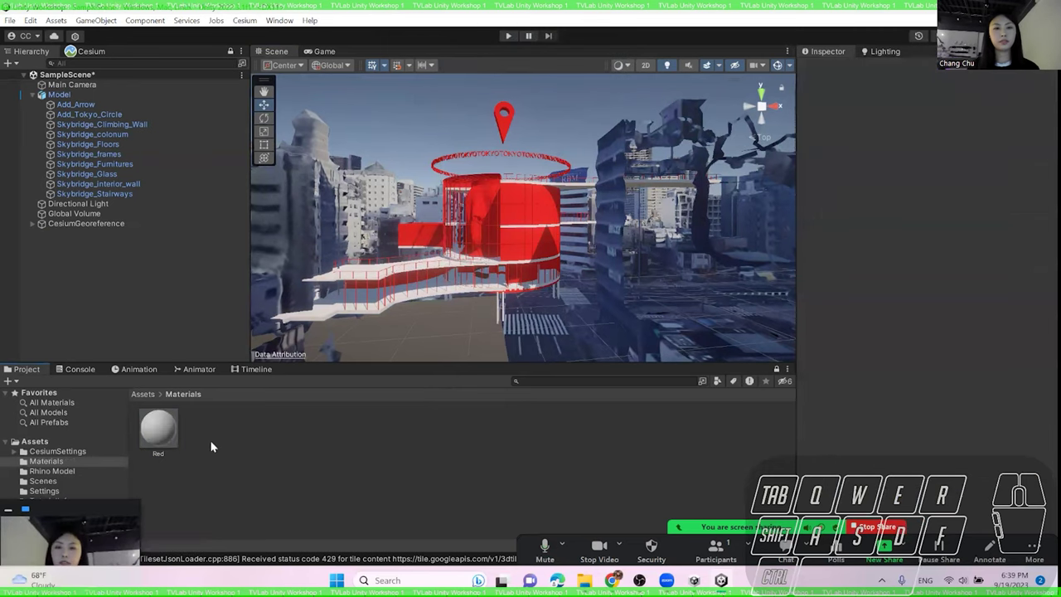
- Check which material the Add_Tokyo_Circle and Add_Arrow parts of the Model use
{"action": "left_click", "coordinate": [506, 114]}
{"action": "left_click", "coordinate": [553, 152]}
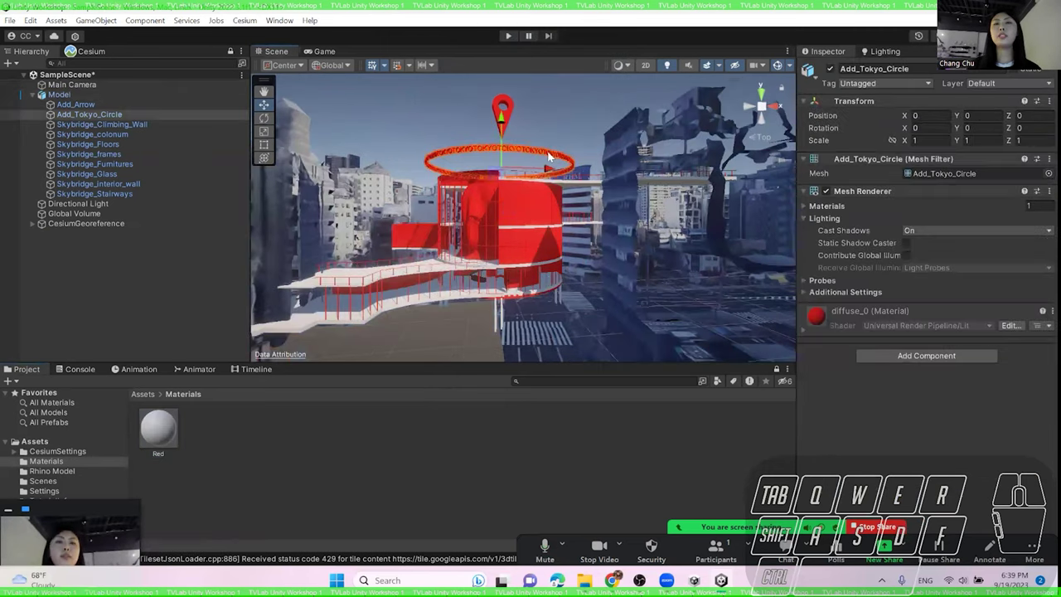
{"action": "left_click", "coordinate": [501, 116]}
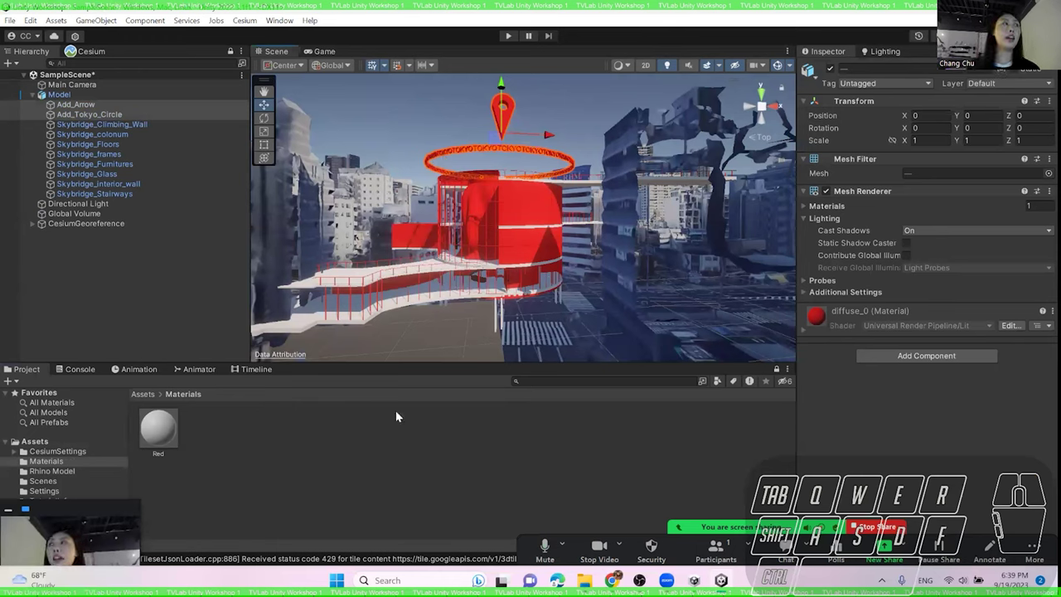
{"action": "left_click", "coordinate": [355, 462]}
- Set the Red material's base map color to a bright, fully saturated red
{"action": "left_click", "coordinate": [162, 435]}
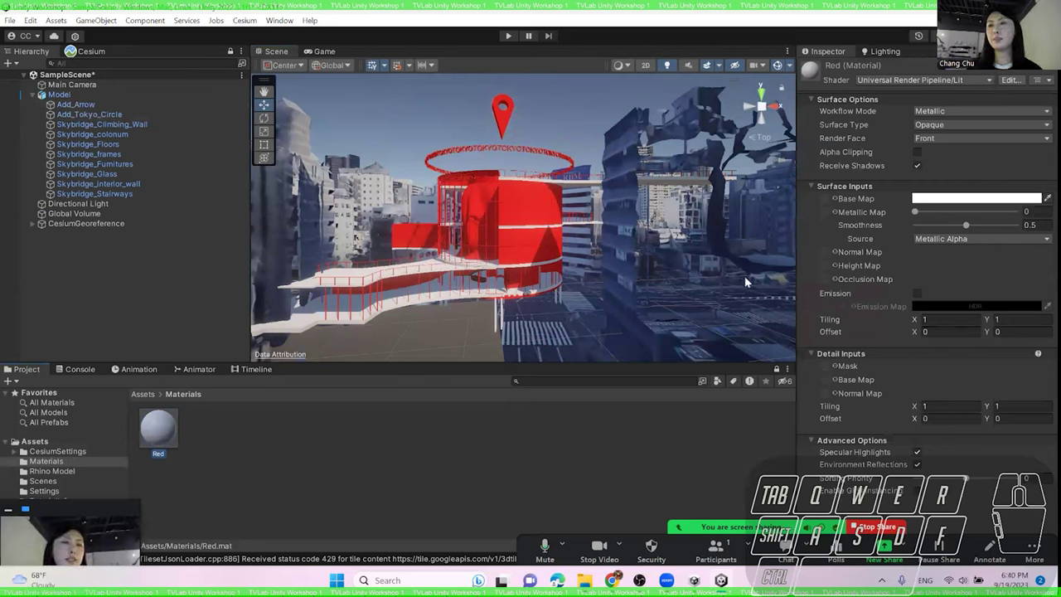
{"action": "left_click", "coordinate": [978, 199]}
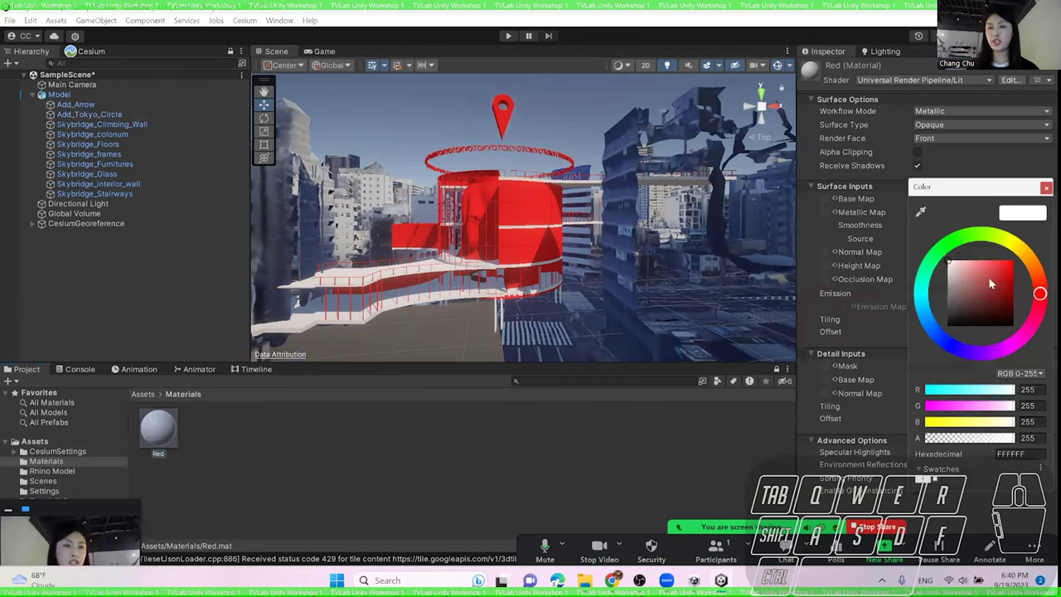
{"action": "left_click_drag", "start_coordinate": [1004, 284], "coordinate": [1013, 261]}
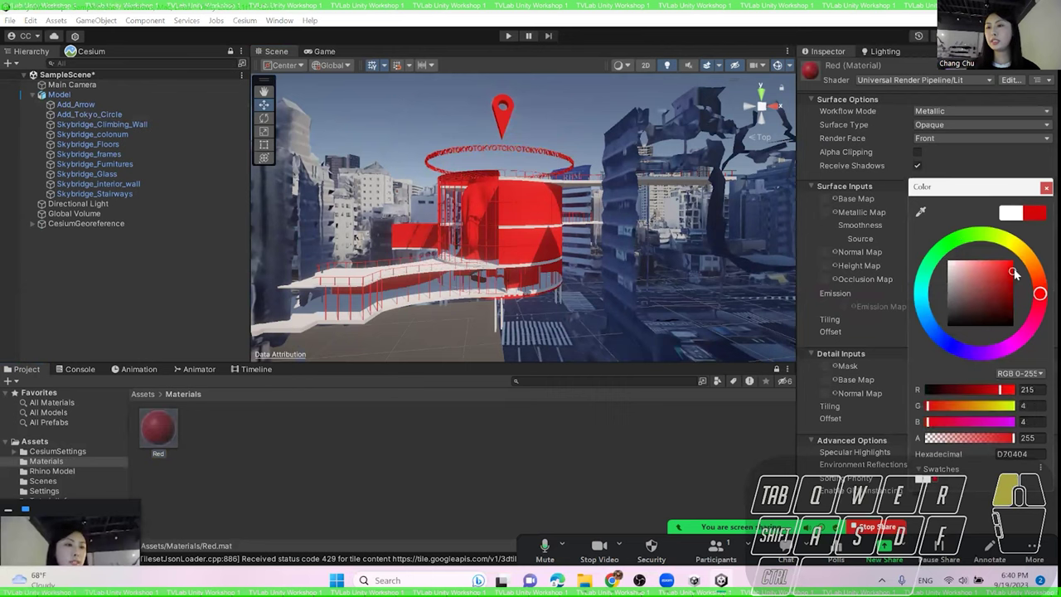
{"action": "left_click", "coordinate": [1046, 187]}
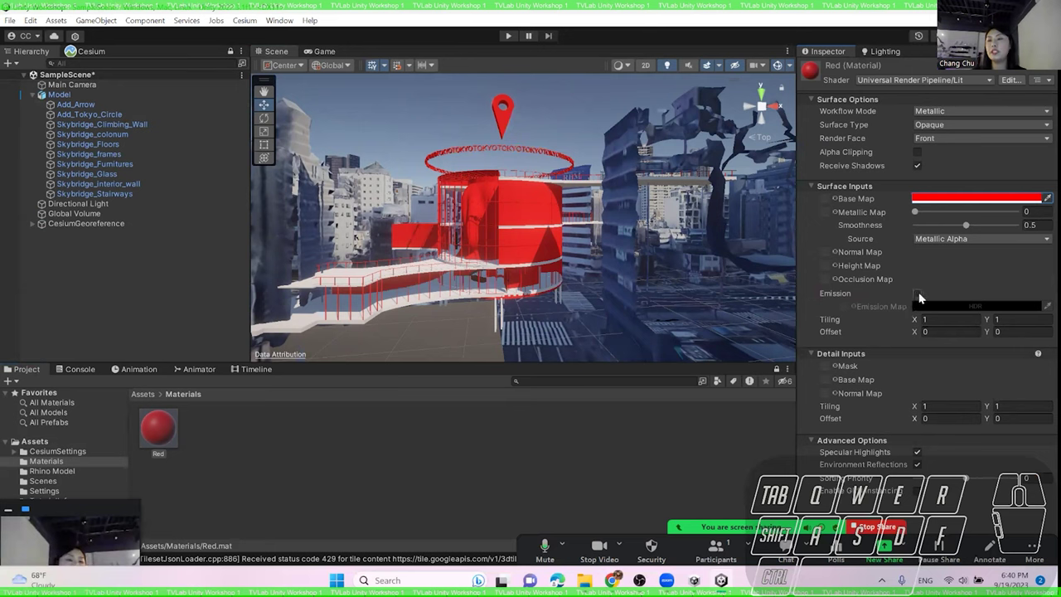
- Enable Emission on the Red material and set its HDR emission color to red
{"action": "left_click", "coordinate": [918, 295]}
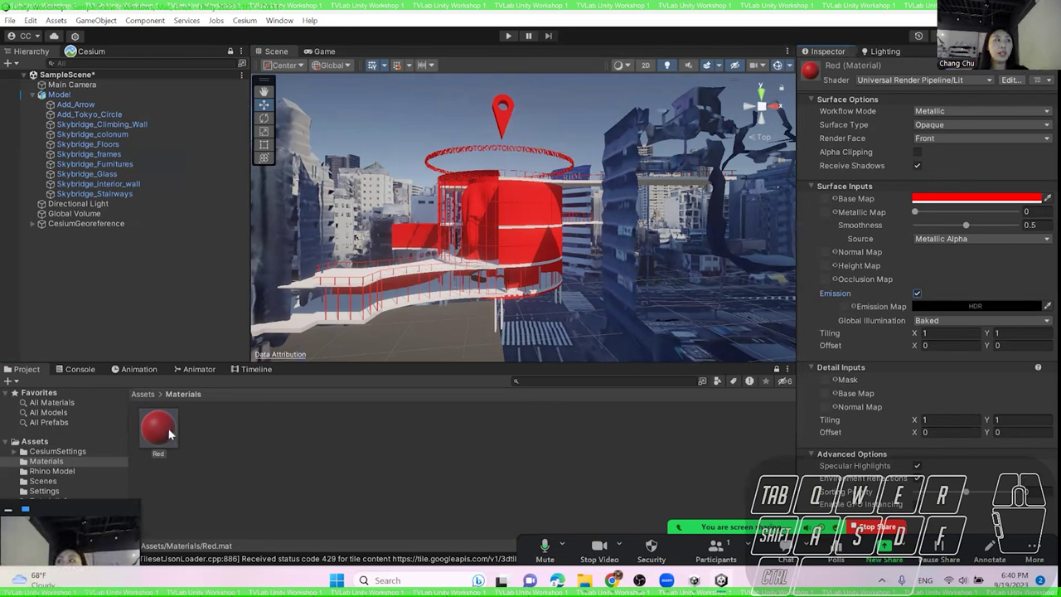
{"action": "left_click", "coordinate": [942, 307]}
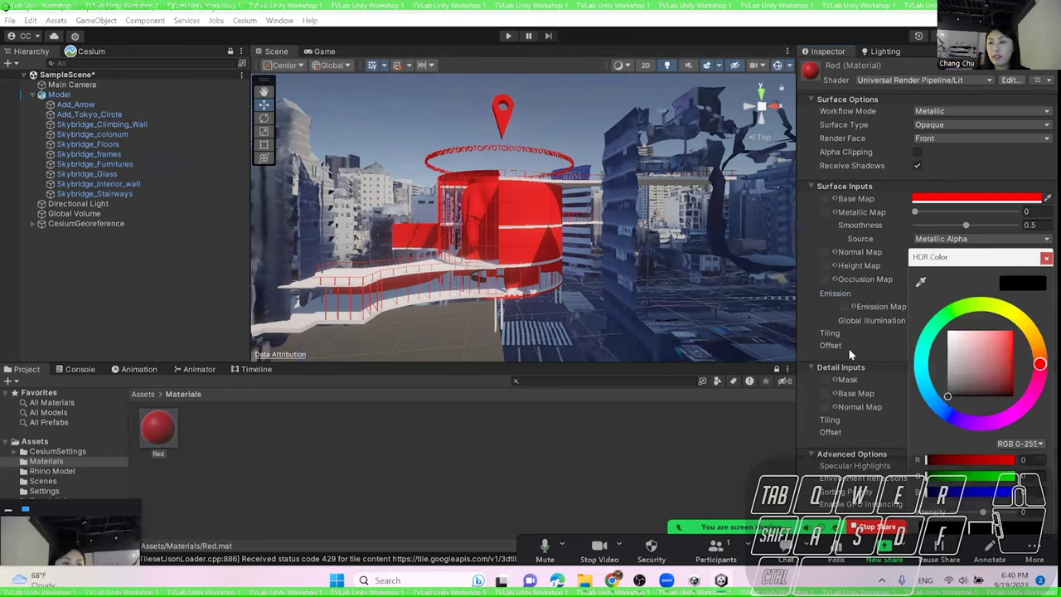
{"action": "left_click", "coordinate": [1007, 366]}
{"action": "mouse_move", "coordinate": [1032, 365]}
{"action": "left_mouse_down"}
{"action": "mouse_move", "coordinate": [1027, 347]}
{"action": "mouse_move", "coordinate": [1013, 342]}
{"action": "mouse_move", "coordinate": [1046, 359]}
{"action": "left_mouse_up"}
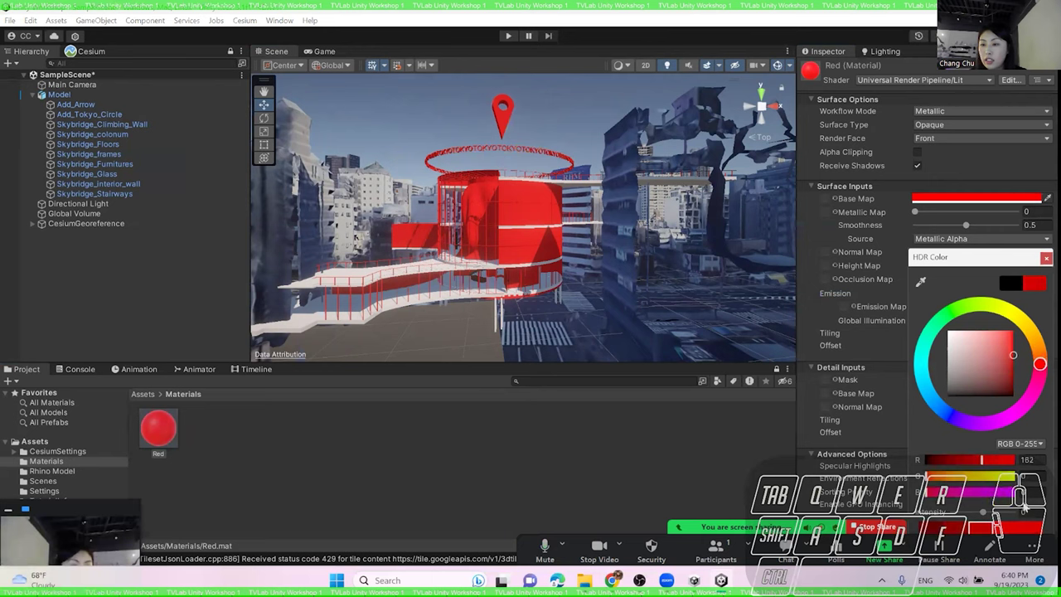
{"action": "left_click", "coordinate": [364, 432]}
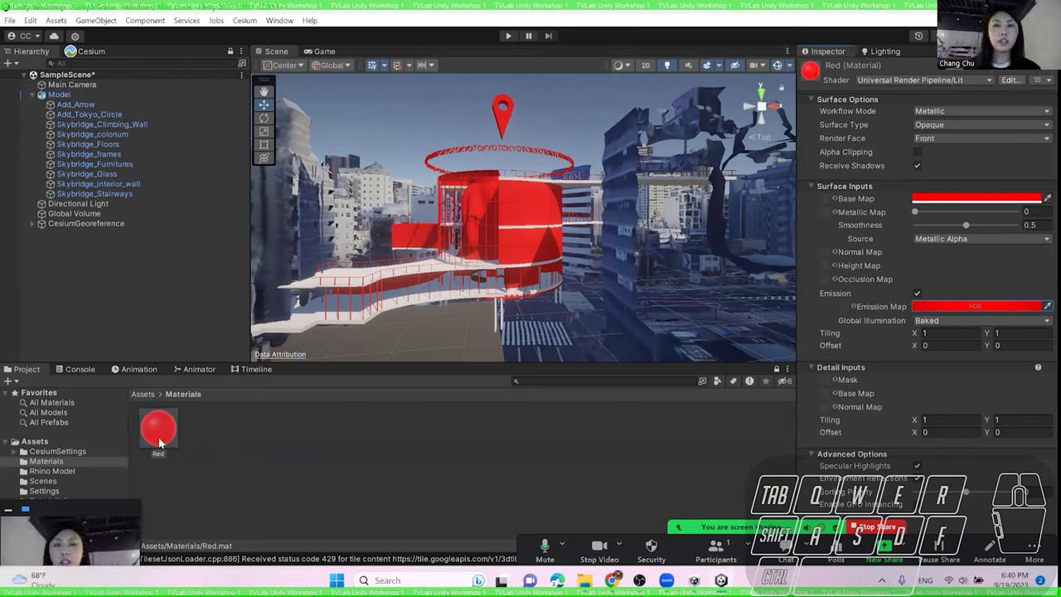
- Apply the Red material to the Add_Arrow and Add_Tokyo_Circle parts of the Model
{"action": "left_click", "coordinate": [502, 111]}
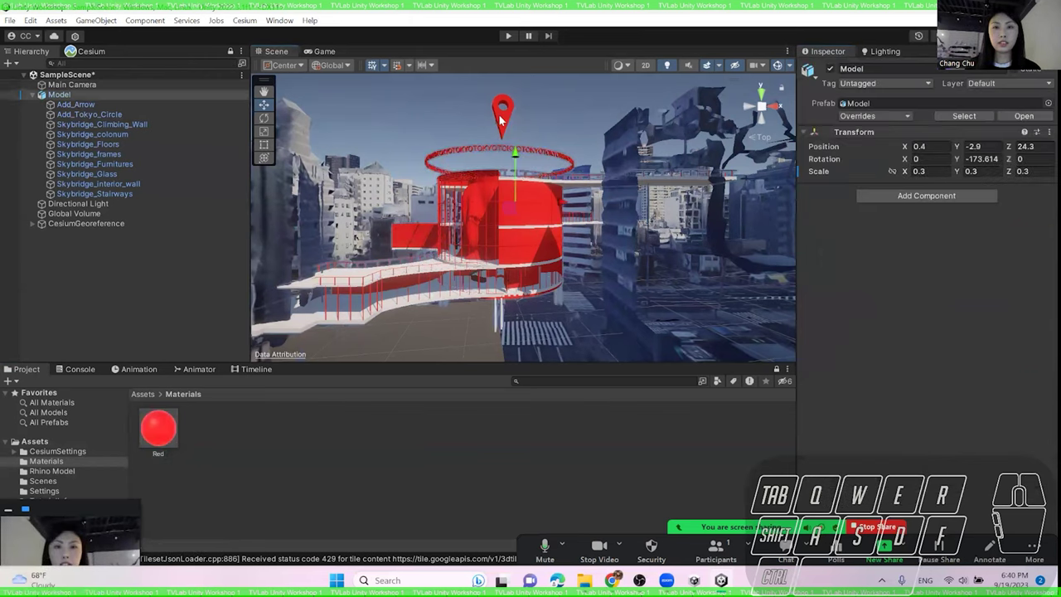
{"action": "left_click_drag", "start_coordinate": [158, 428], "coordinate": [507, 110]}
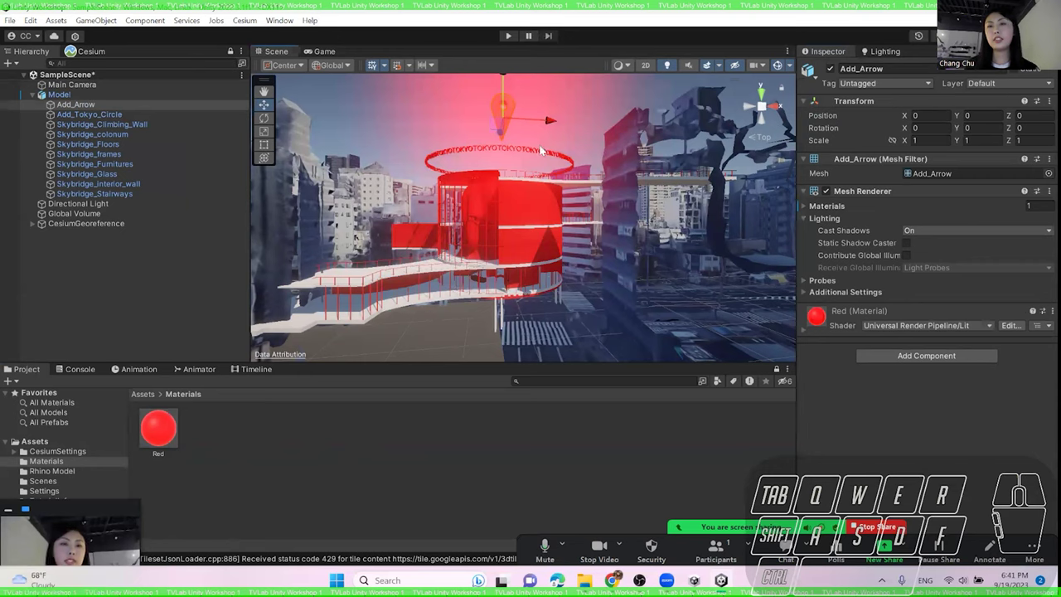
{"action": "left_click", "coordinate": [540, 152]}
{"action": "left_click", "coordinate": [539, 154]}
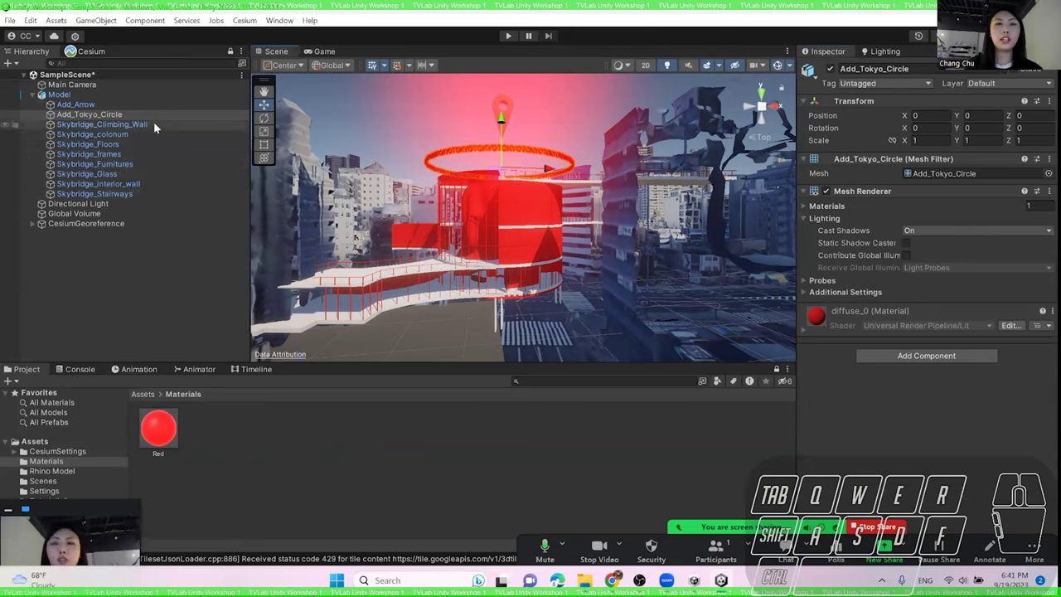
{"action": "left_click", "coordinate": [523, 99]}
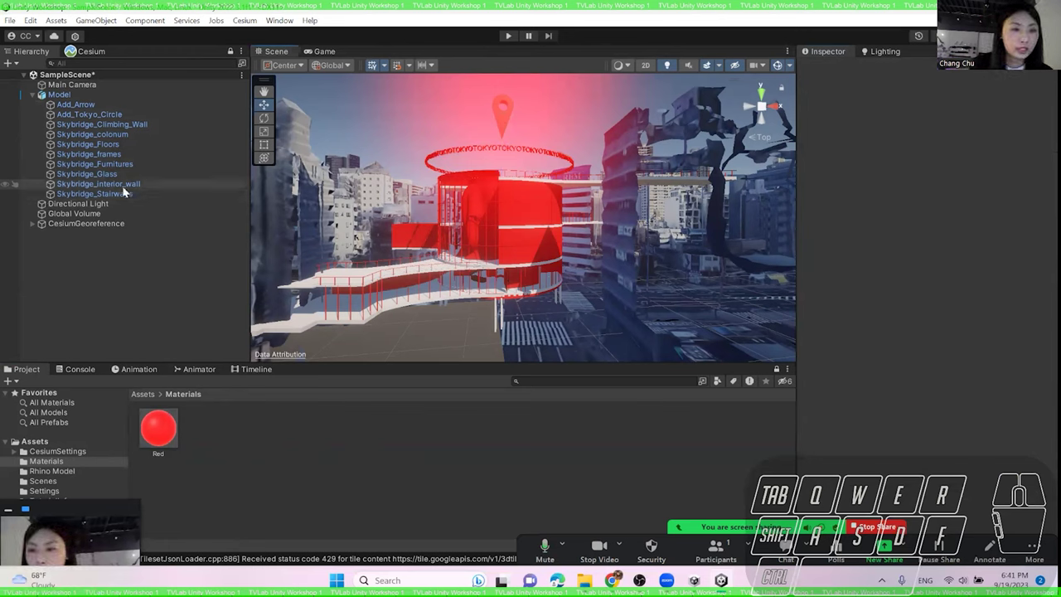
{"action": "left_click", "coordinate": [474, 149]}
{"action": "left_click", "coordinate": [473, 151]}
{"action": "left_click", "coordinate": [135, 115]}
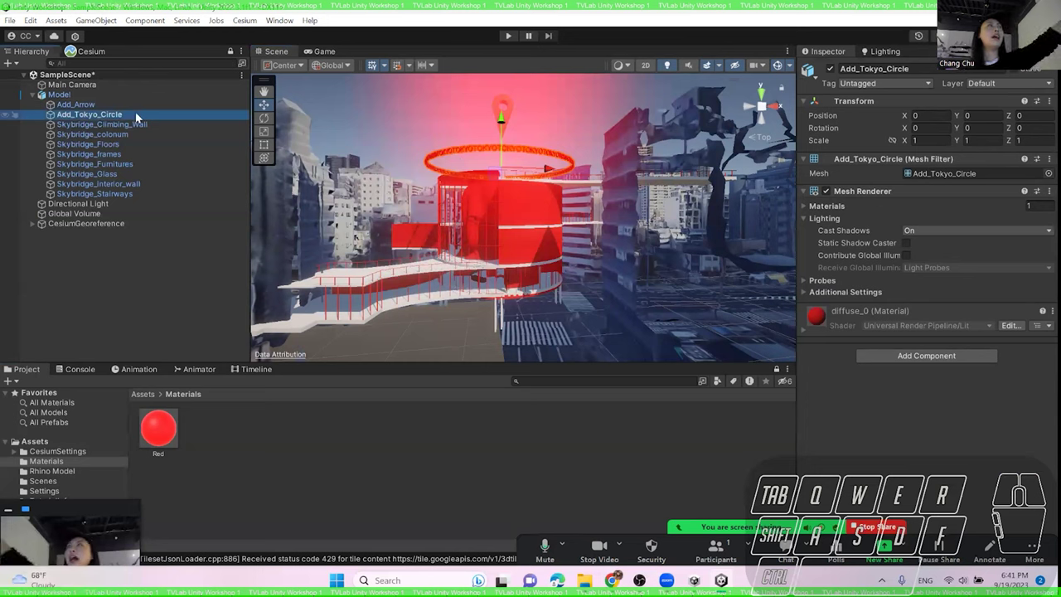
{"action": "left_click_drag", "start_coordinate": [156, 426], "coordinate": [121, 115]}
- Examine the arrow and Tokyo circle with the emissive Red material up close in the scene
{"action": "right_click", "coordinate": [406, 426]}
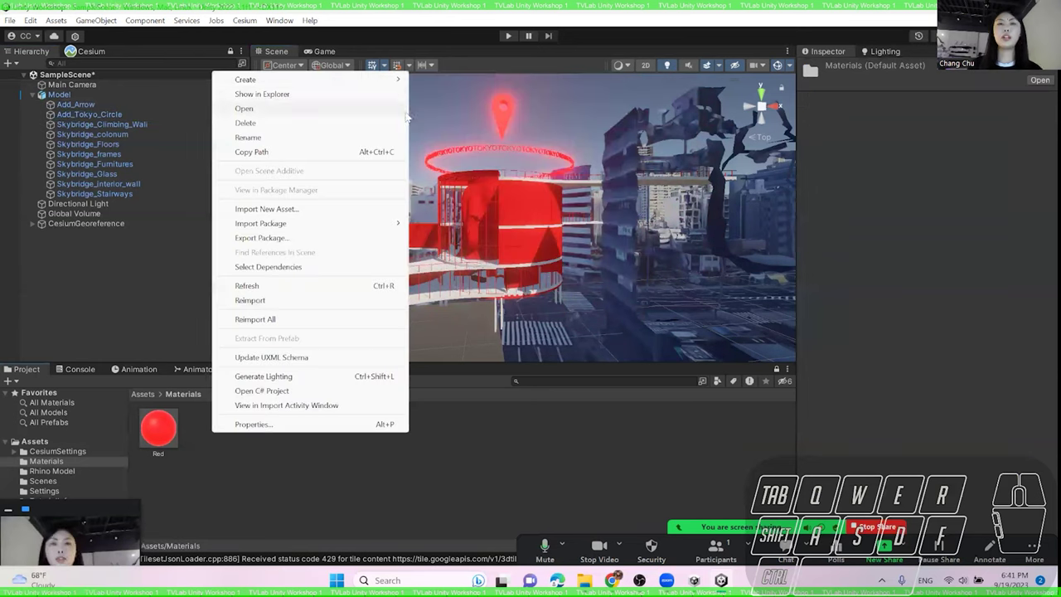
{"action": "left_click", "coordinate": [553, 449]}
{"action": "scroll", "coordinate": [534, 264], "scroll_direction": "up", "scroll_amount": 8}
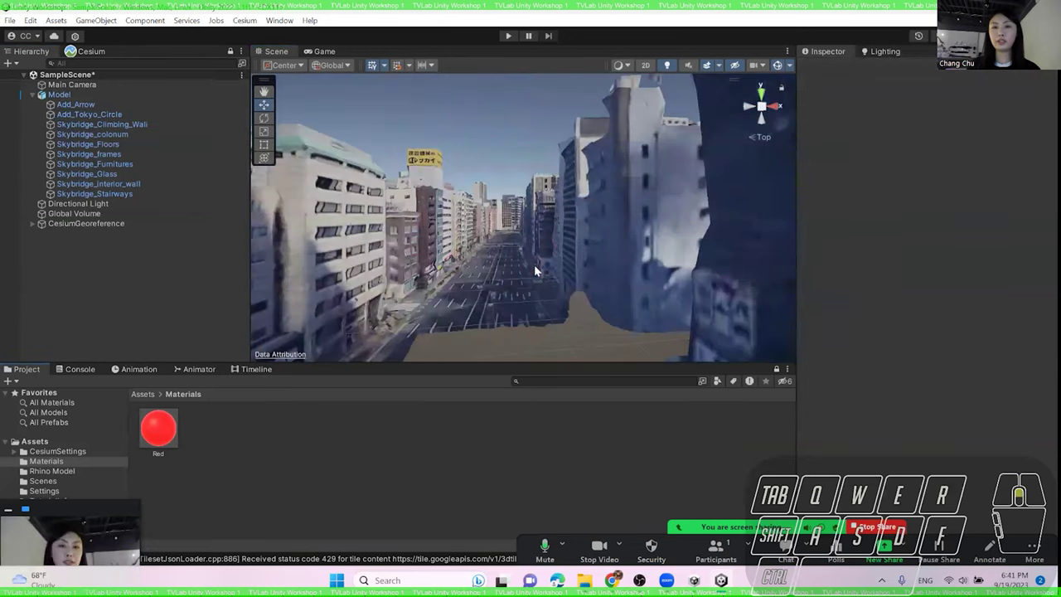
{"action": "scroll", "coordinate": [534, 265], "scroll_direction": "down", "scroll_amount": 5}
{"action": "left_click", "coordinate": [541, 267]}
{"action": "scroll", "coordinate": [545, 282], "scroll_direction": "down", "scroll_amount": 3}
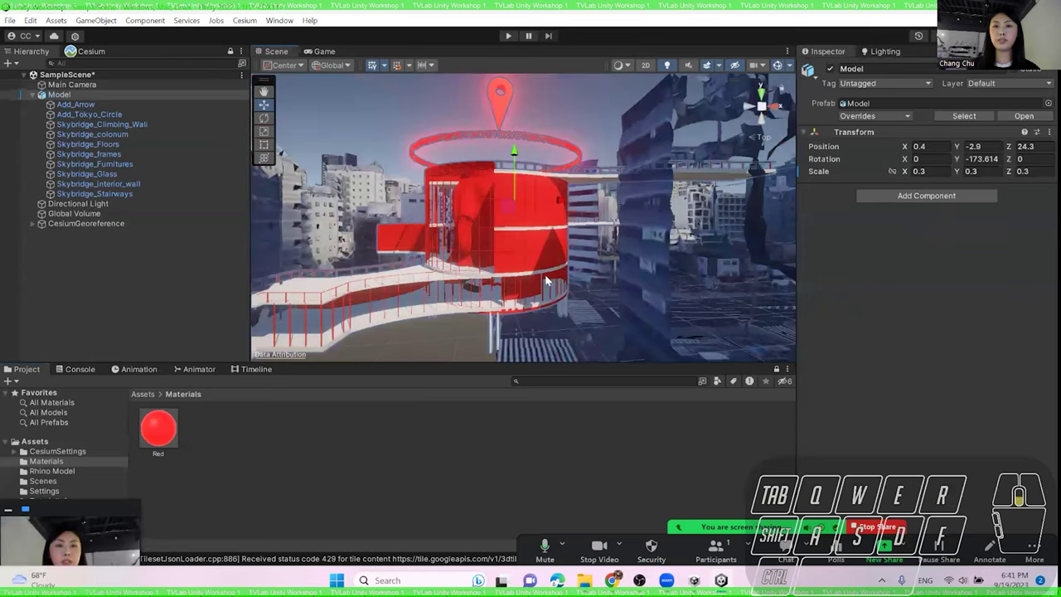
{"action": "left_click", "coordinate": [579, 165]}
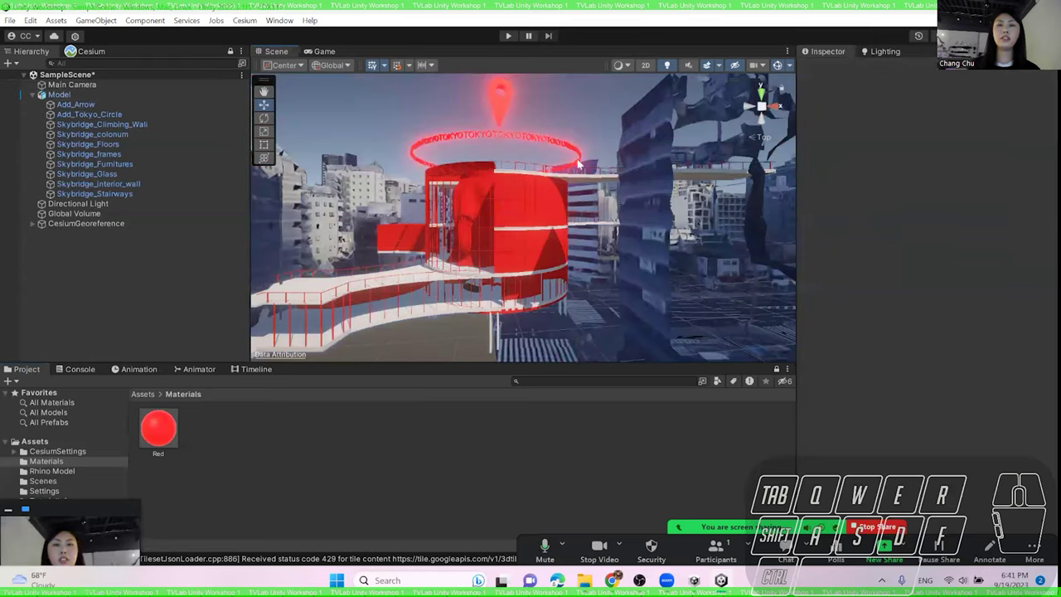
- Create another material in the Materials folder next to Red
{"action": "right_click", "coordinate": [215, 438]}
{"action": "mouse_move", "coordinate": [372, 89]}
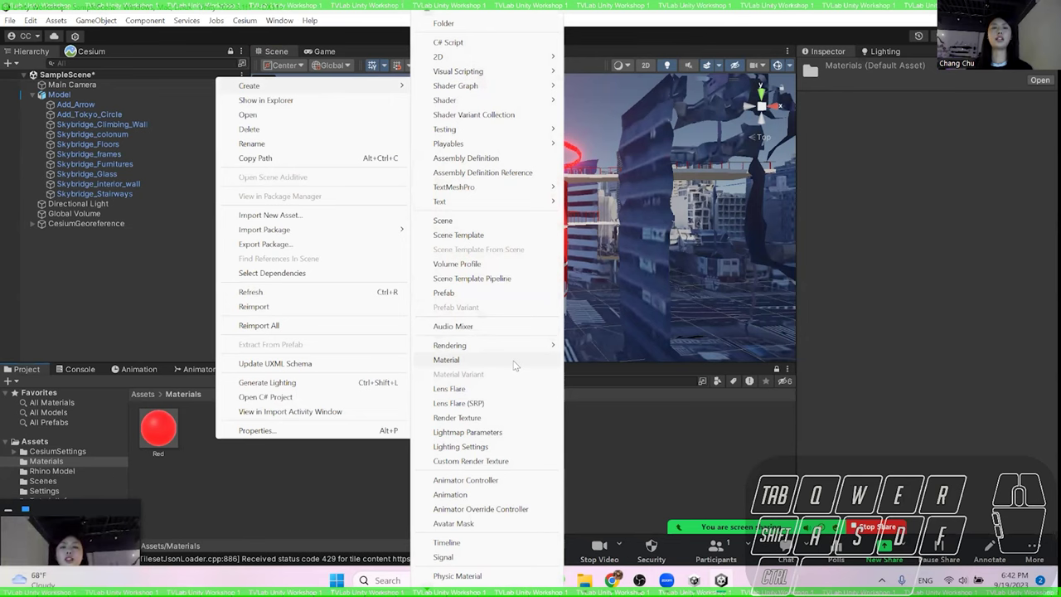
{"action": "right_click", "coordinate": [273, 468]}
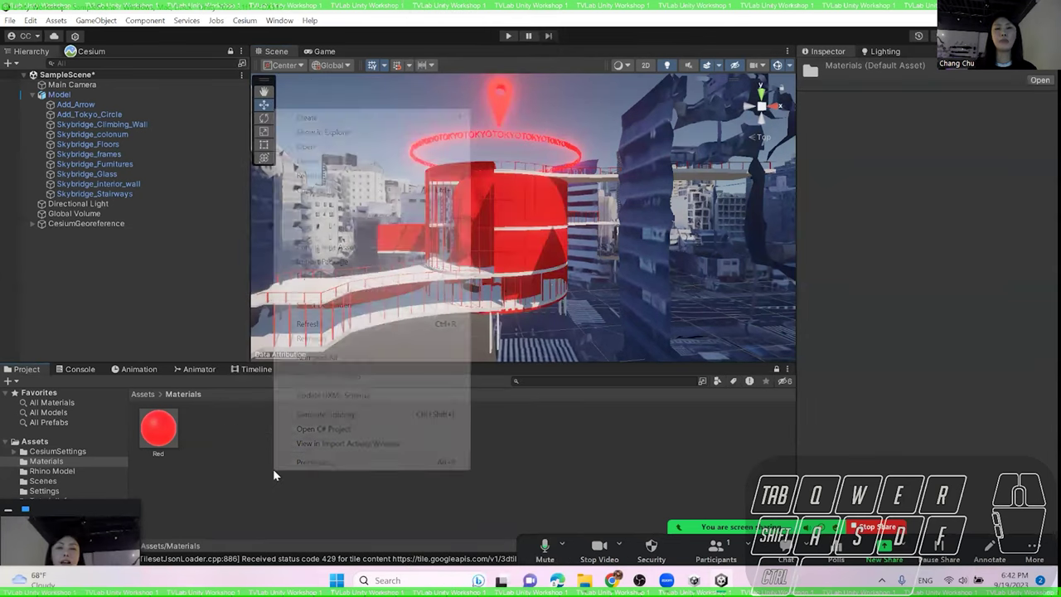
{"action": "mouse_move", "coordinate": [433, 116]}
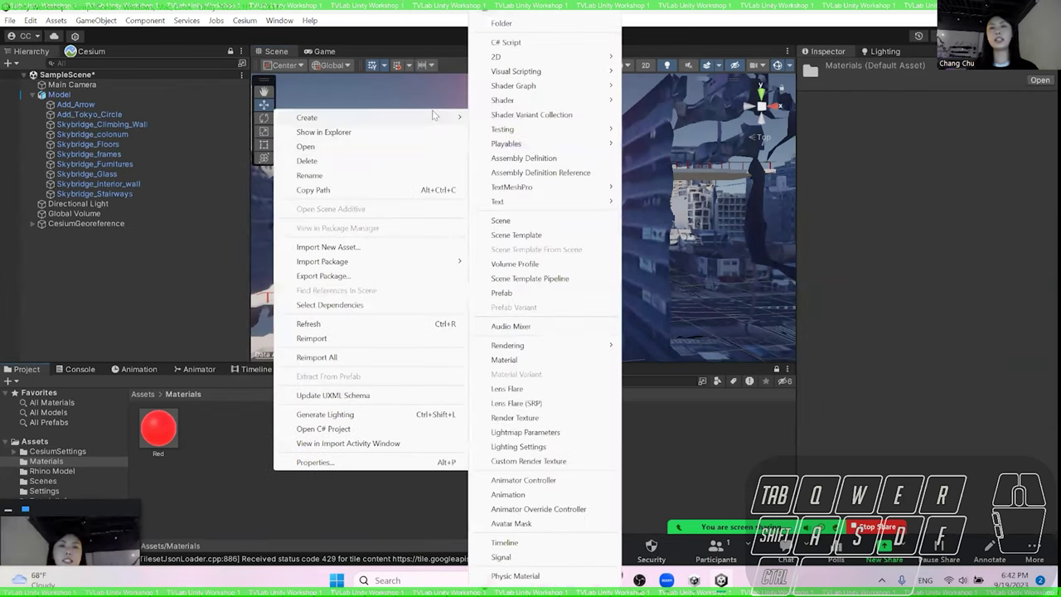
- Create a new material named Glass in the Materials folder
{"action": "left_click", "coordinate": [552, 365]}
{"action": "key", "text": "Caps_Lock"}
{"action": "type", "text": "G"}
{"action": "key", "text": "Caps_Lock"}
{"action": "type", "text": "lass"}
{"action": "key", "text": "Return"}
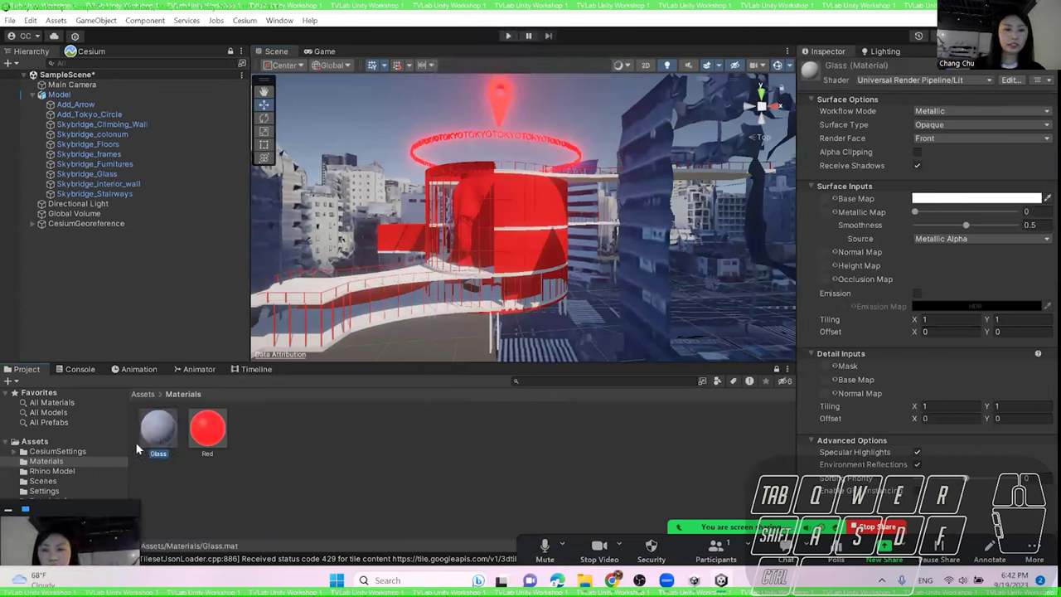
- Set the Glass material's surface type to Transparent and widen the Inspector
{"action": "left_click", "coordinate": [1000, 125]}
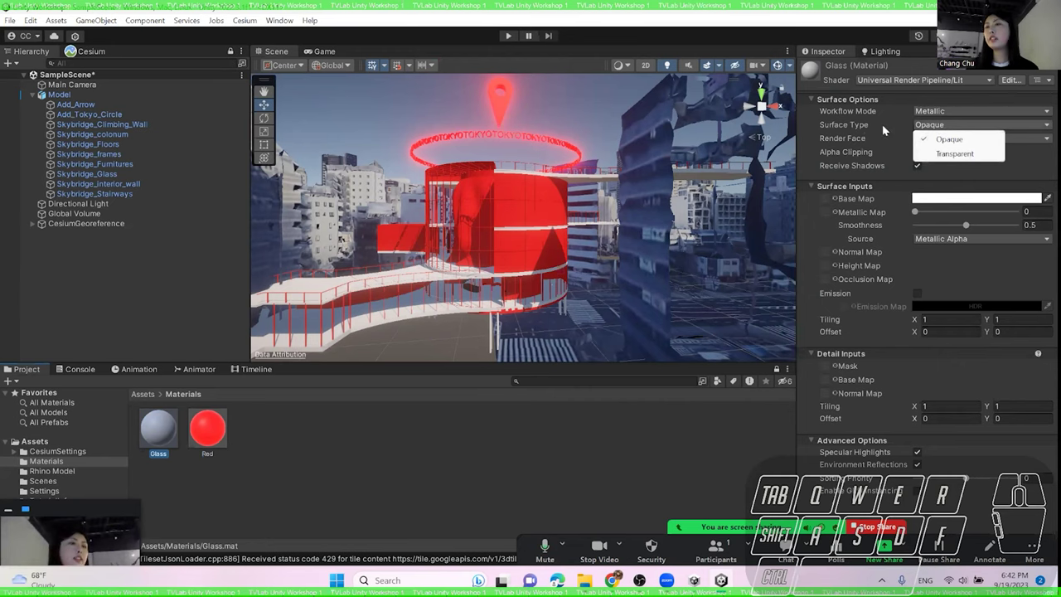
{"action": "key", "text": "Escape"}
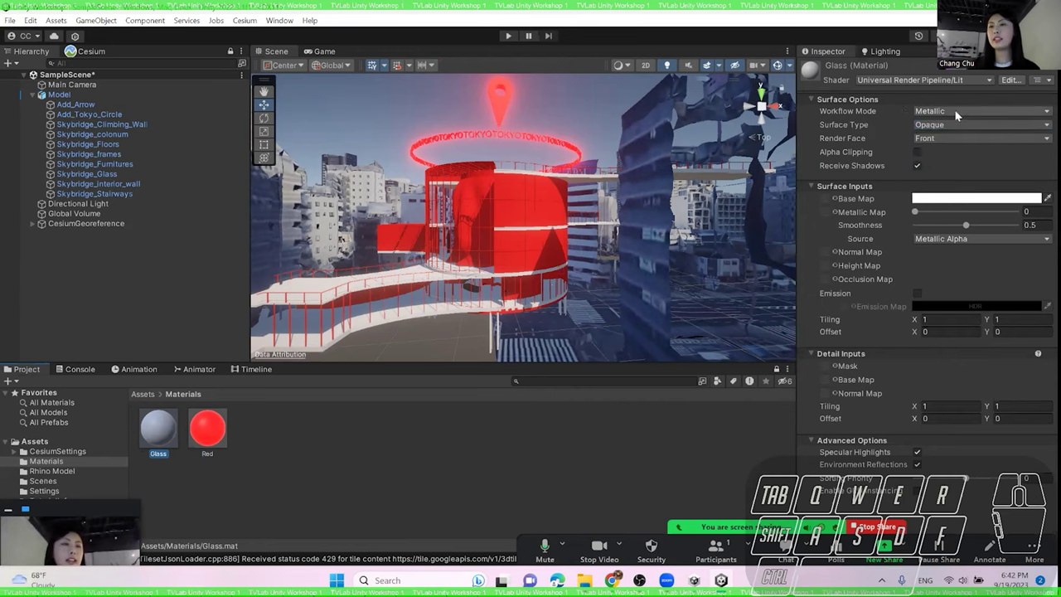
{"action": "left_click_drag", "start_coordinate": [800, 118], "coordinate": [751, 118]}
{"action": "left_click", "coordinate": [920, 124]}
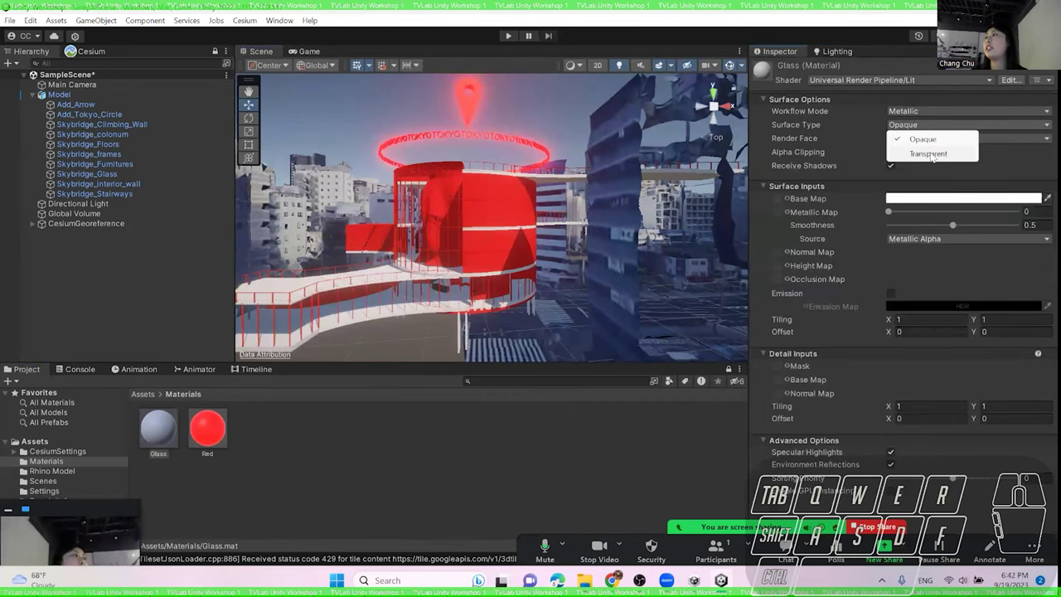
{"action": "left_click", "coordinate": [929, 153]}
- Apply the Glass material to the Skybridge_Glass object in the model
{"action": "scroll", "coordinate": [486, 223], "scroll_direction": "up", "scroll_amount": 5}
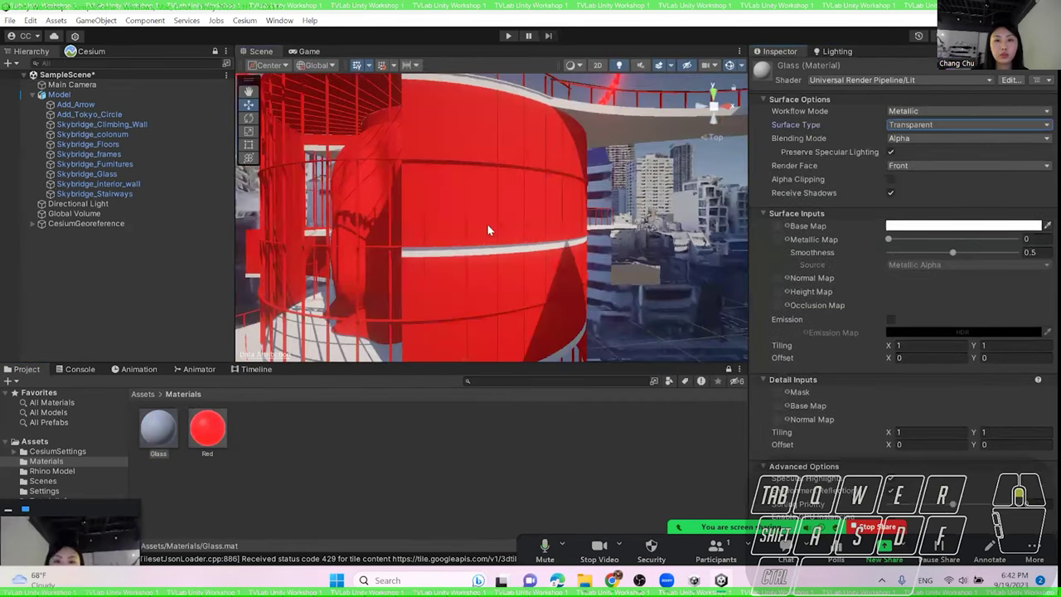
{"action": "left_click", "coordinate": [438, 220]}
{"action": "left_click", "coordinate": [167, 286]}
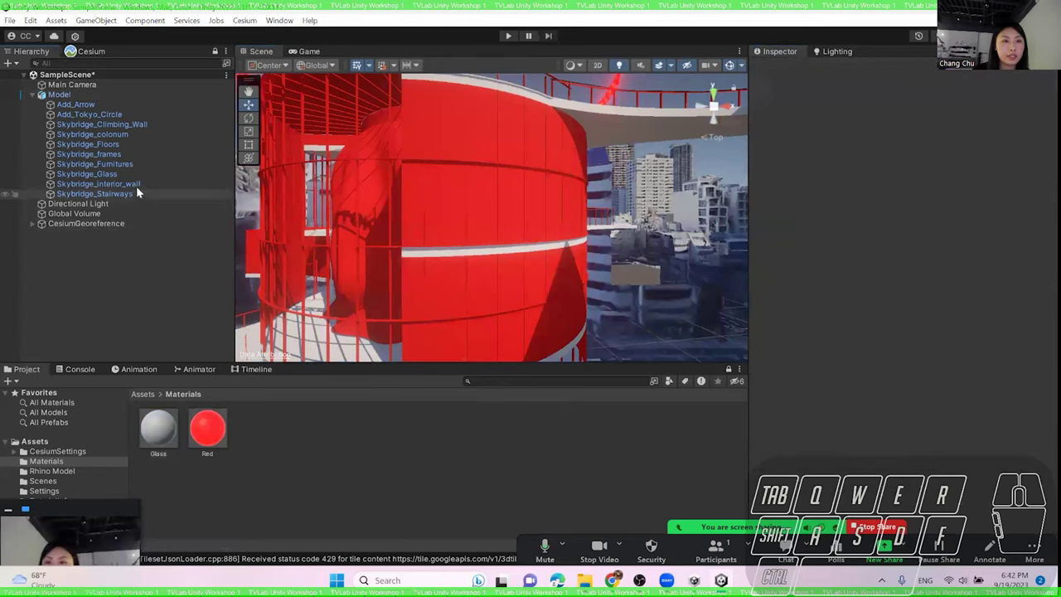
{"action": "left_click", "coordinate": [136, 175]}
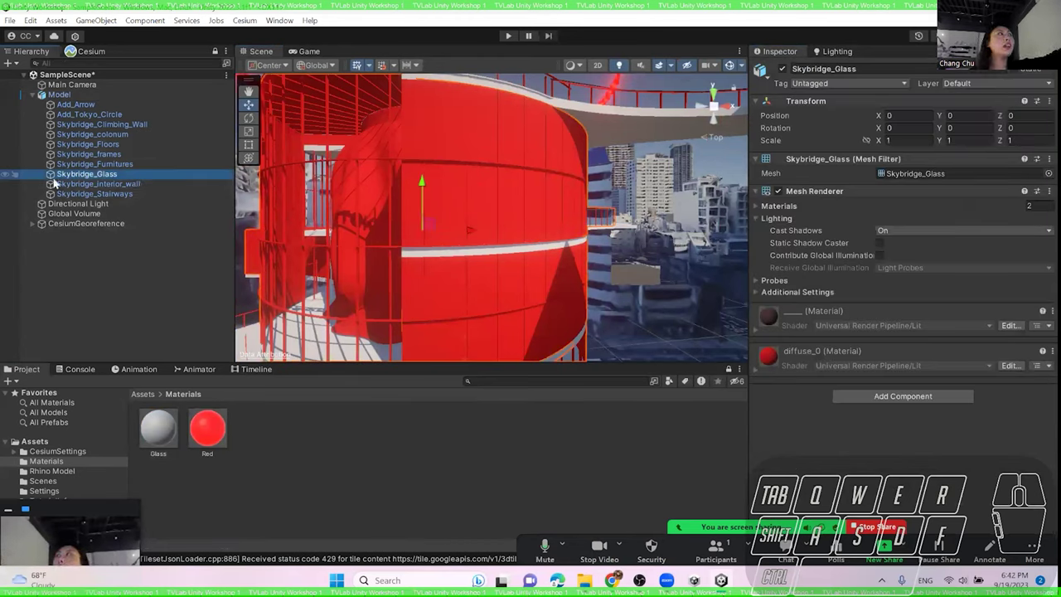
{"action": "left_click_drag", "start_coordinate": [164, 427], "coordinate": [130, 177]}
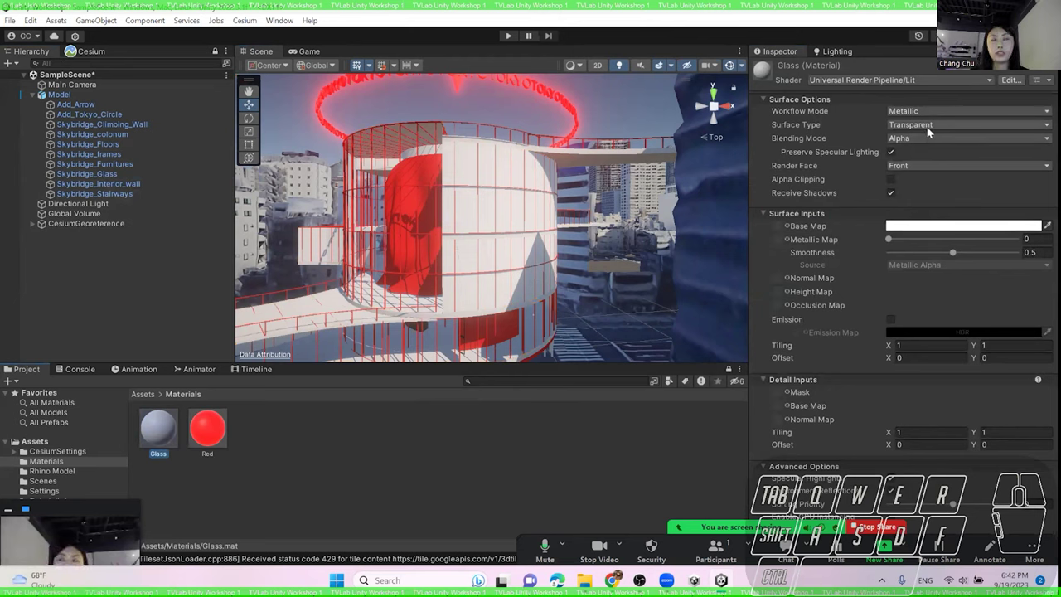
{"action": "left_click", "coordinate": [959, 226]}
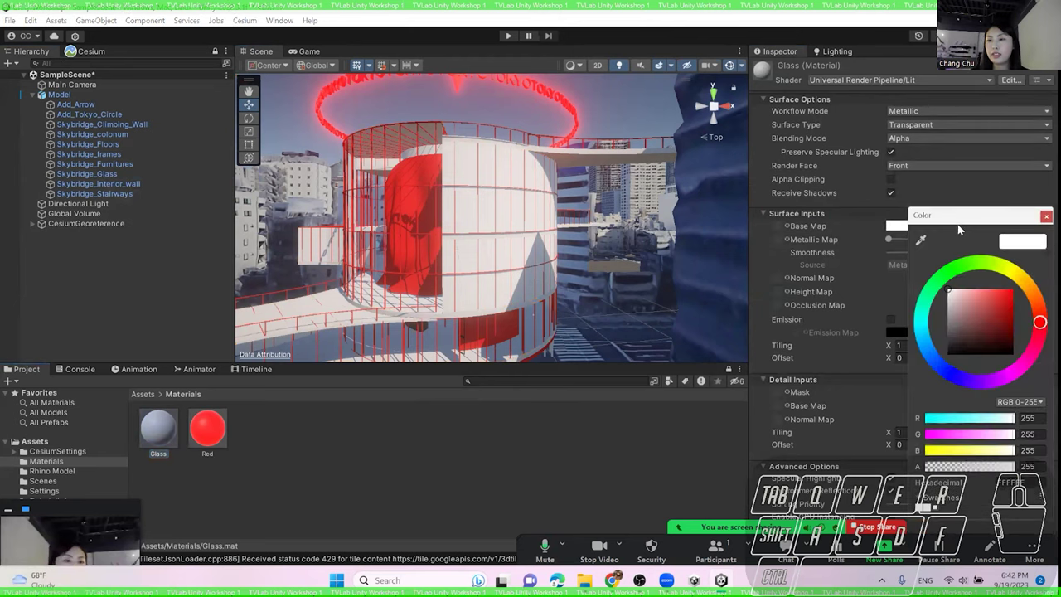
{"action": "left_click", "coordinate": [968, 215]}
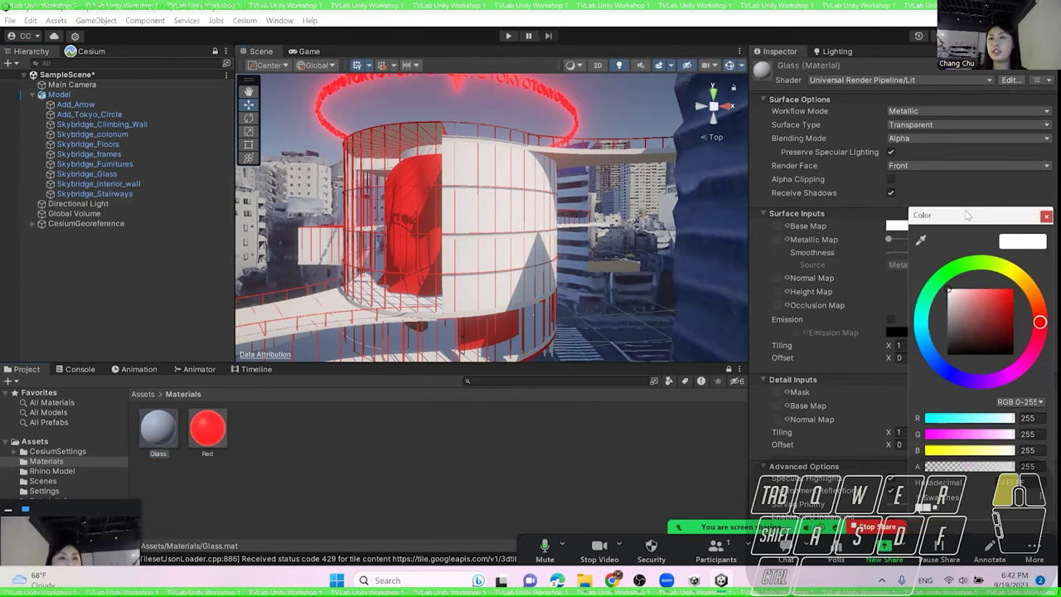
{"action": "left_click_drag", "start_coordinate": [967, 216], "coordinate": [811, 130]}
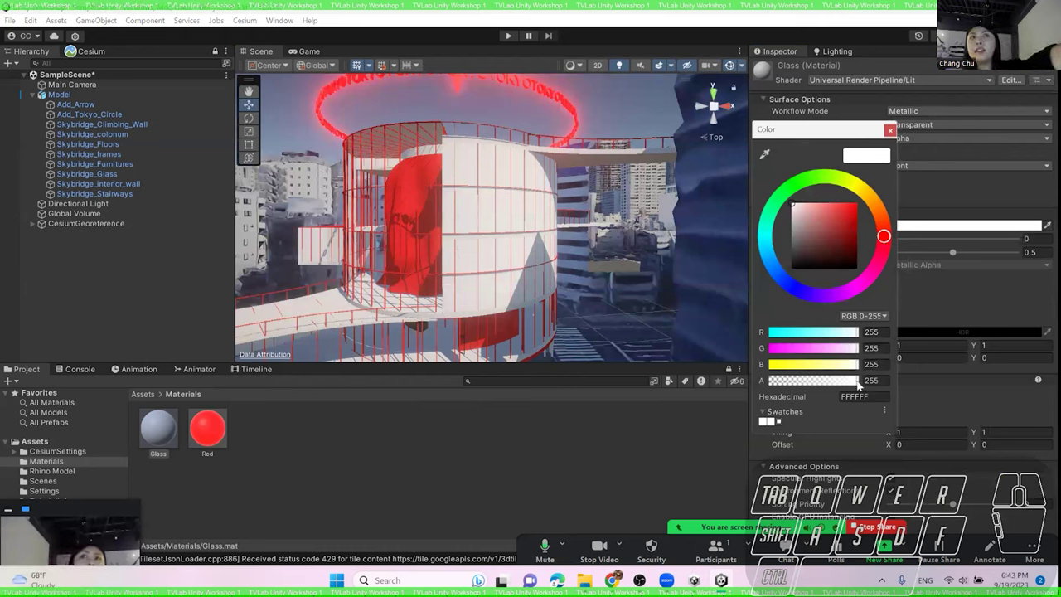
{"action": "left_click", "coordinate": [889, 131]}
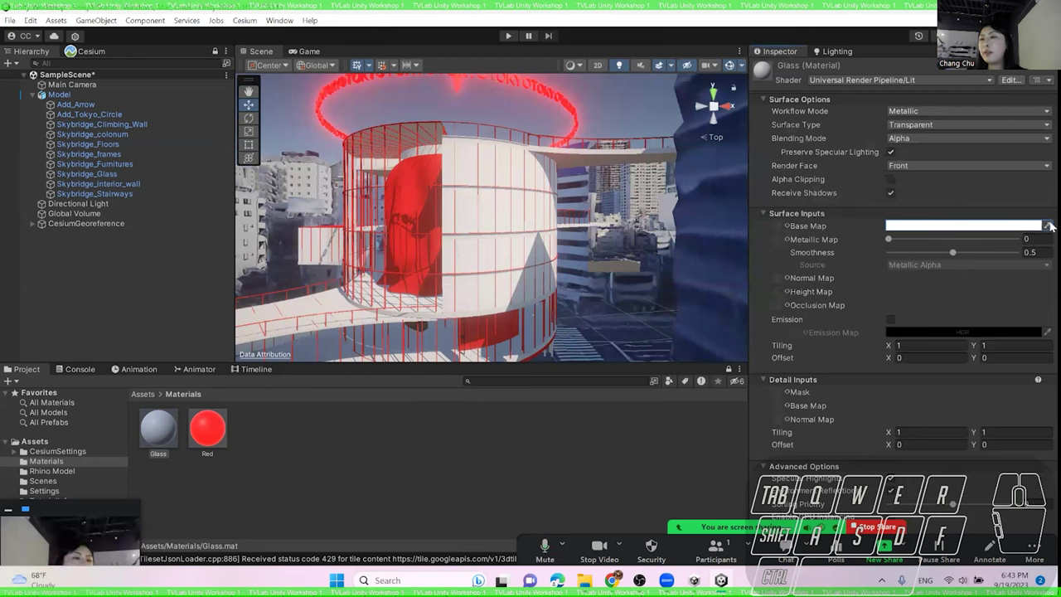
- Lower the alpha of the Glass material's base map colour to 20
{"action": "left_click", "coordinate": [978, 226]}
{"action": "left_click_drag", "start_coordinate": [981, 215], "coordinate": [840, 140]}
{"action": "left_click_drag", "start_coordinate": [857, 401], "coordinate": [793, 399]}
- Try a blue tint for the Glass base map colour, then settle on a neutral grey
{"action": "left_click", "coordinate": [783, 261]}
{"action": "left_click_drag", "start_coordinate": [798, 262], "coordinate": [788, 278]}
{"action": "left_click", "coordinate": [825, 230]}
{"action": "left_click_drag", "start_coordinate": [826, 231], "coordinate": [843, 252]}
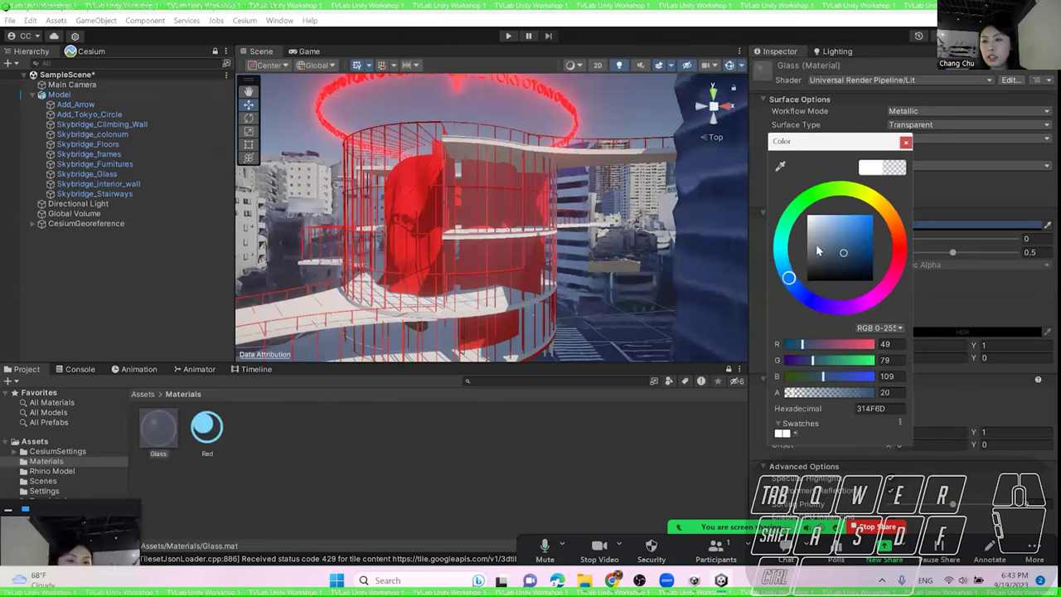
{"action": "left_click_drag", "start_coordinate": [819, 250], "coordinate": [805, 246]}
- Close the colour picker and set the Glass material's smoothness to 1
{"action": "left_click", "coordinate": [948, 253]}
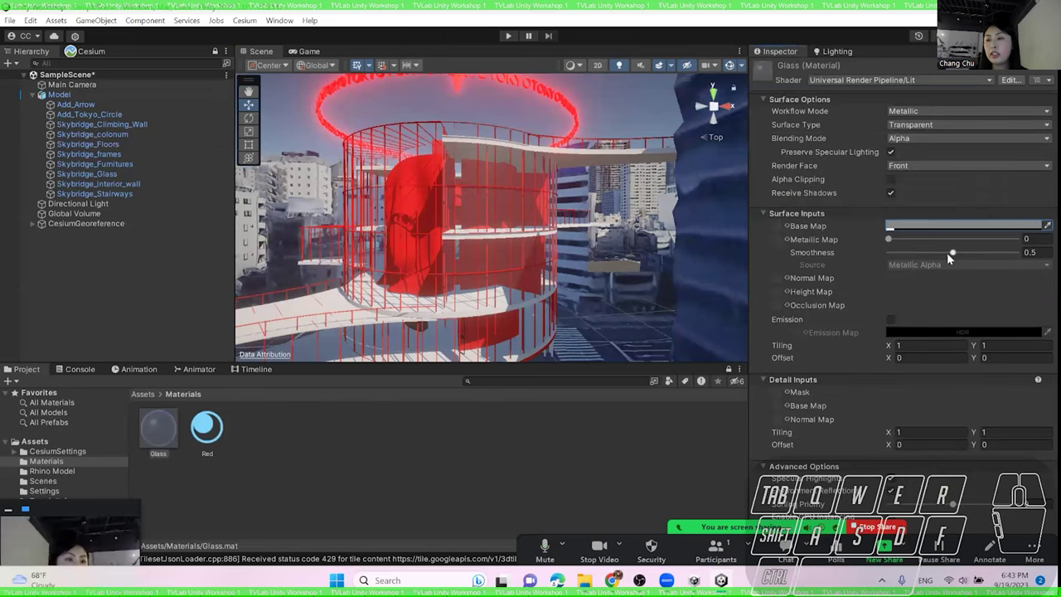
{"action": "left_click_drag", "start_coordinate": [954, 255], "coordinate": [887, 255]}
{"action": "left_click_drag", "start_coordinate": [10, 259], "coordinate": [1032, 261]}
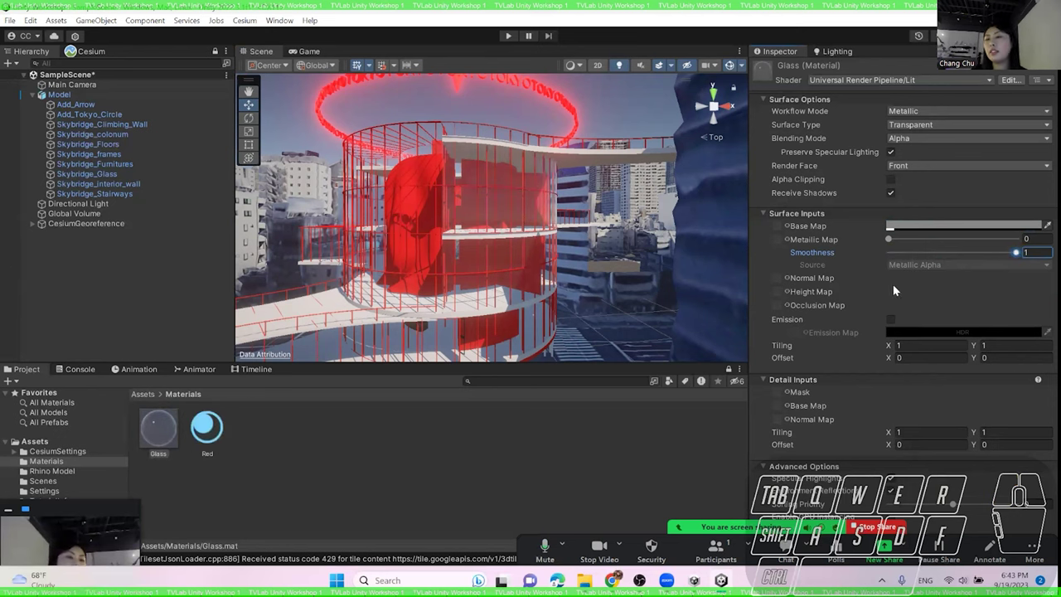
- Examine the glass facade of the skybridge tower from far away, close up and inside
{"action": "left_click", "coordinate": [605, 260]}
{"action": "scroll", "coordinate": [605, 259], "scroll_direction": "down", "scroll_amount": 3}
{"action": "middle_click_drag", "start_coordinate": [605, 259], "coordinate": [494, 200]}
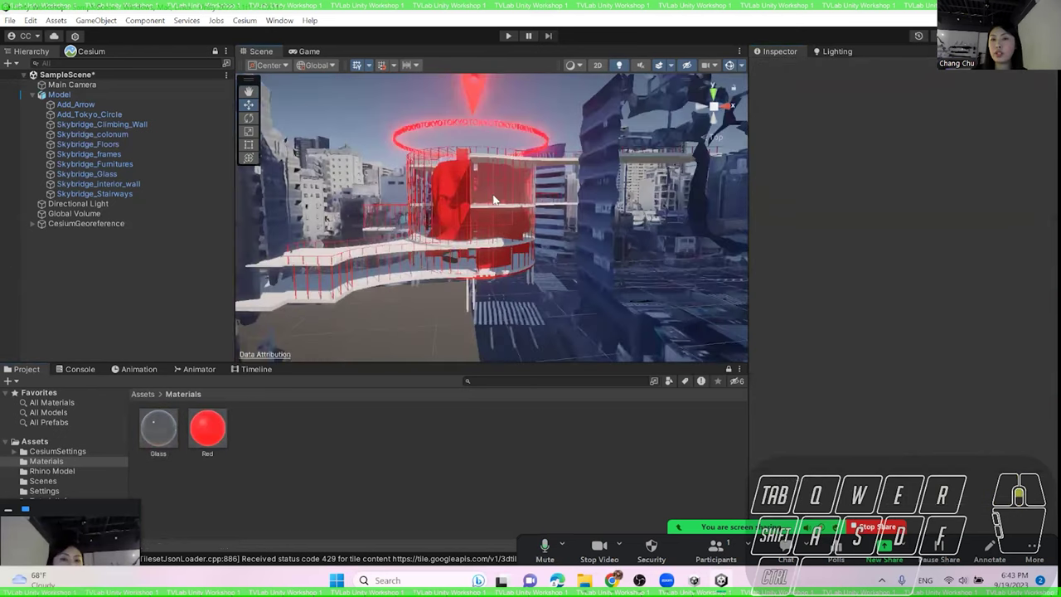
{"action": "scroll", "coordinate": [539, 245], "scroll_direction": "up", "scroll_amount": 3}
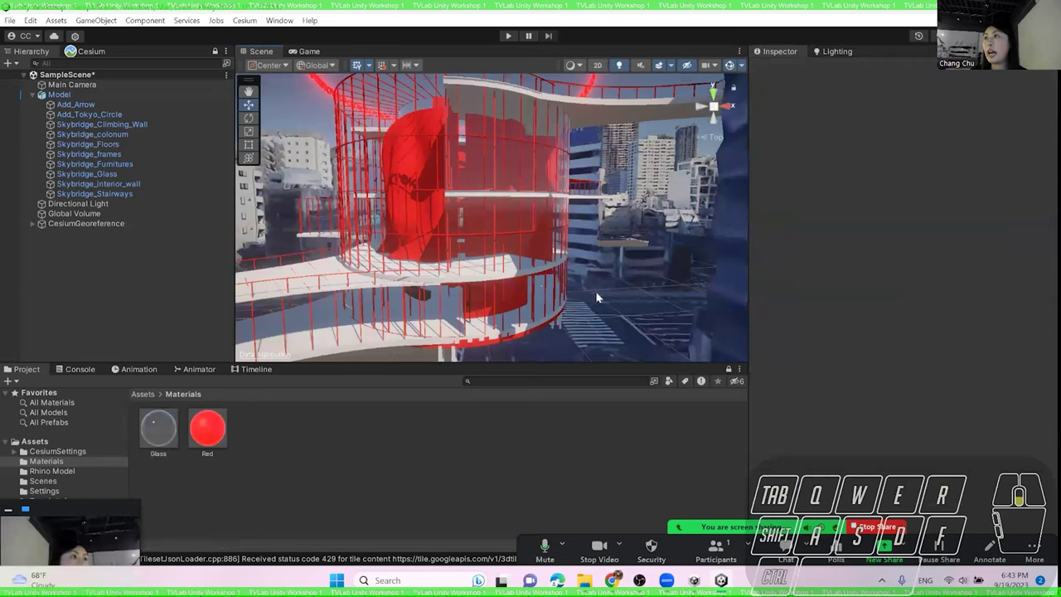
{"action": "scroll", "coordinate": [597, 297], "scroll_direction": "down", "scroll_amount": 2}
{"action": "scroll", "coordinate": [409, 273], "scroll_direction": "up", "scroll_amount": 2}
{"action": "right_click_drag", "start_coordinate": [408, 273], "coordinate": [522, 276]}
{"action": "scroll", "coordinate": [522, 275], "scroll_direction": "up", "scroll_amount": 3}
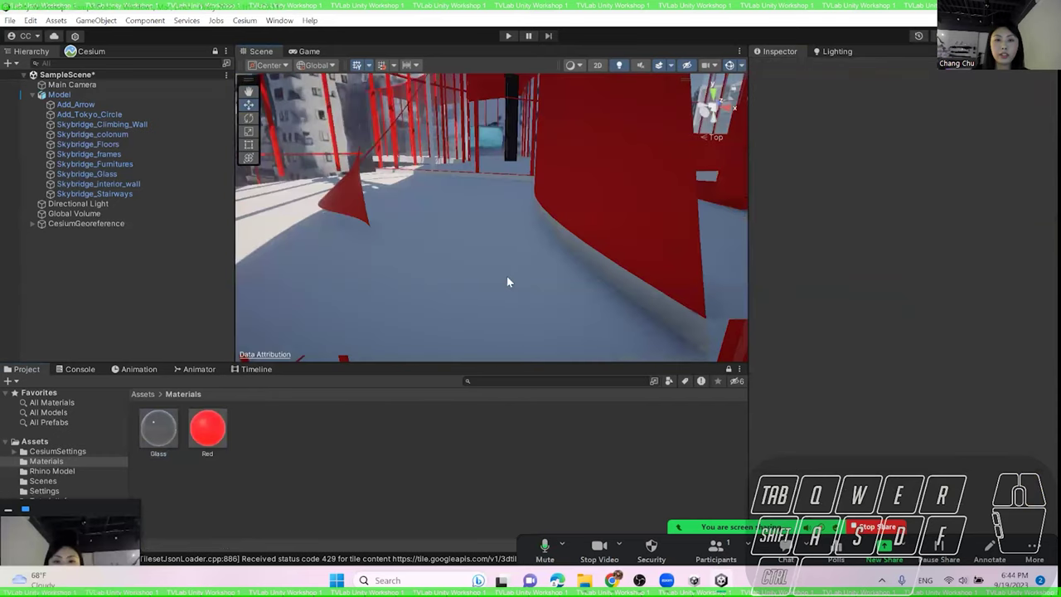
- Create another material named Concrete in the Materials folder
{"action": "right_click", "coordinate": [252, 427]}
{"action": "mouse_move", "coordinate": [349, 76]}
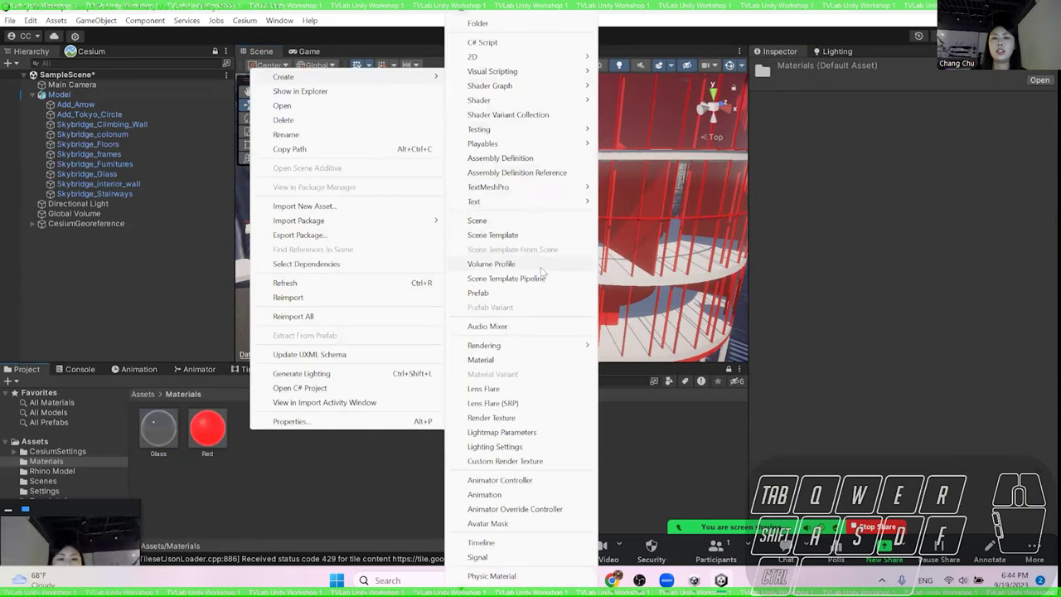
{"action": "left_click", "coordinate": [534, 361]}
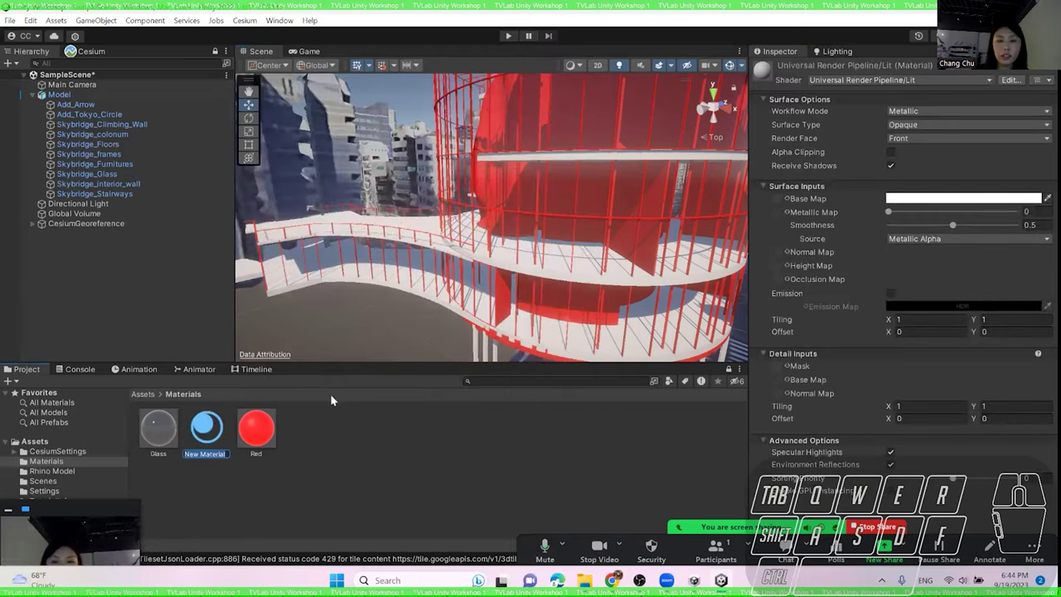
{"action": "type", "text": "Concrete"}
{"action": "key", "text": "Return"}
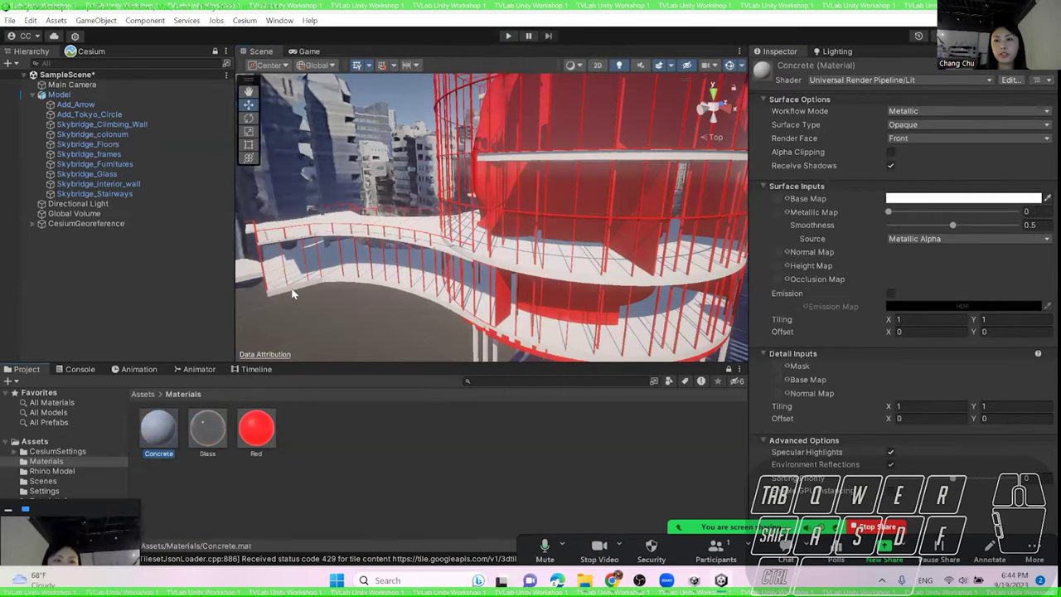
- Apply the Concrete material to the Skybridge_Floors object and select the material to show its properties
{"action": "left_click", "coordinate": [125, 146]}
{"action": "left_click_drag", "start_coordinate": [125, 146], "coordinate": [125, 146]}
{"action": "left_click", "coordinate": [159, 428]}
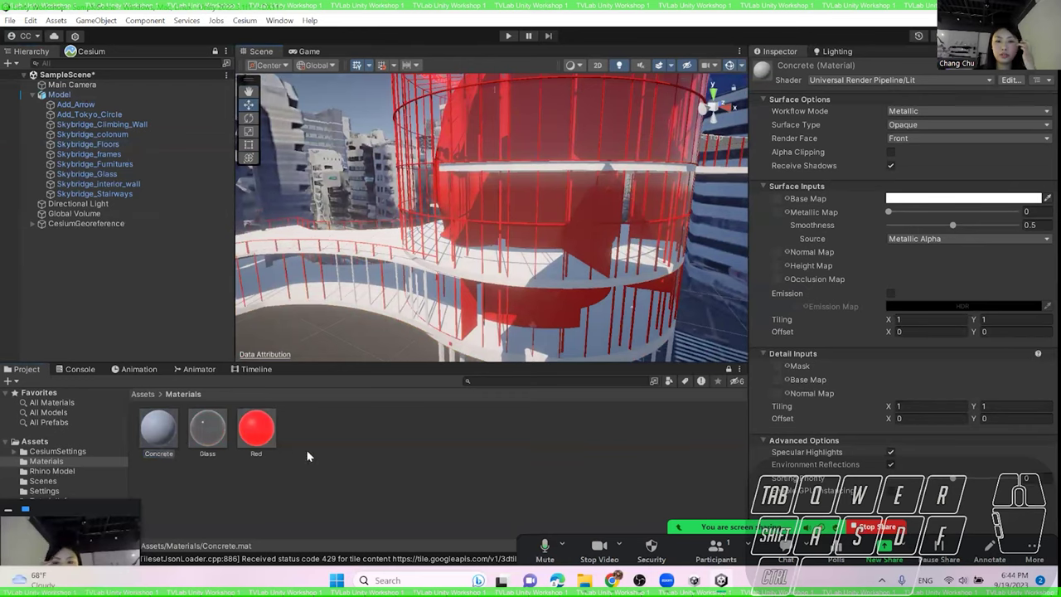
- Switch to File Explorer and open the Concrete Material folder under Desktop, Download before workshop start, Documents you need for Workshop 1, Materials
{"action": "key", "text": "alt+Tab"}
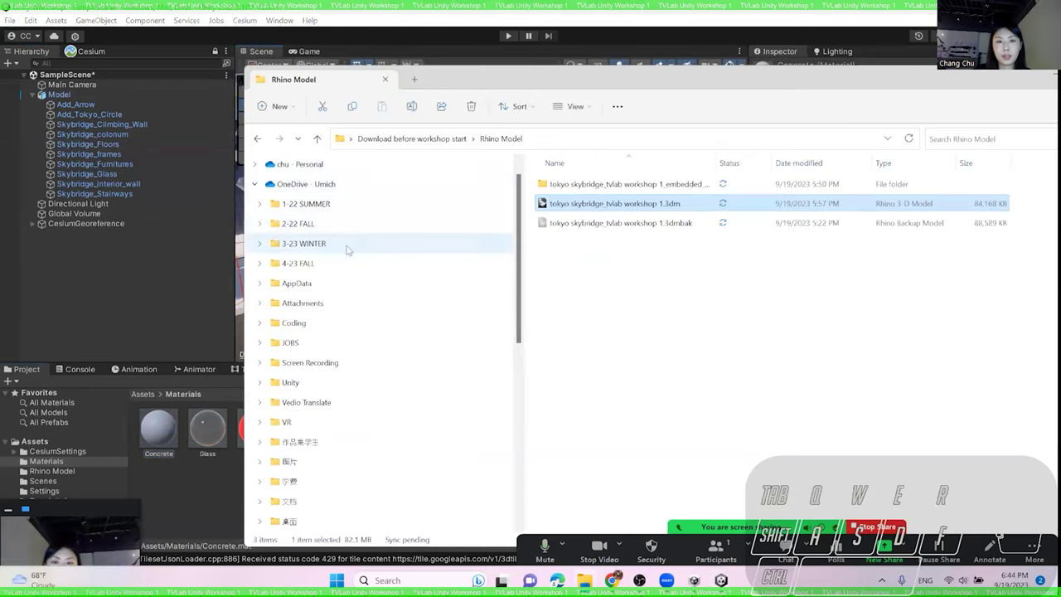
{"action": "left_click", "coordinate": [255, 183]}
{"action": "left_click", "coordinate": [315, 224]}
{"action": "left_click_drag", "start_coordinate": [245, 236], "coordinate": [518, 237]}
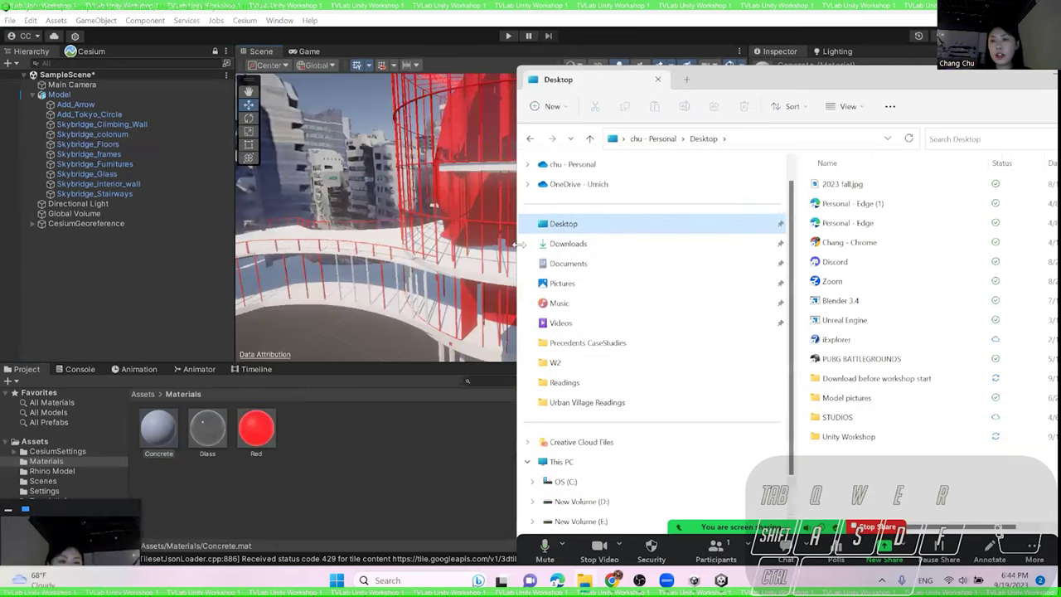
{"action": "left_click_drag", "start_coordinate": [759, 77], "coordinate": [721, 64]}
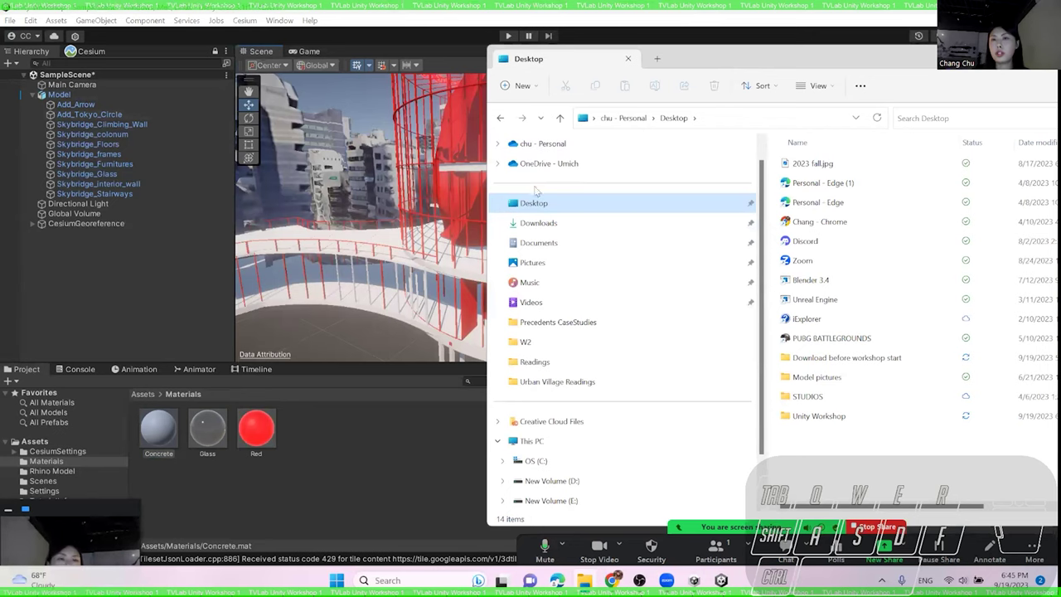
{"action": "left_click_drag", "start_coordinate": [727, 61], "coordinate": [429, 38]}
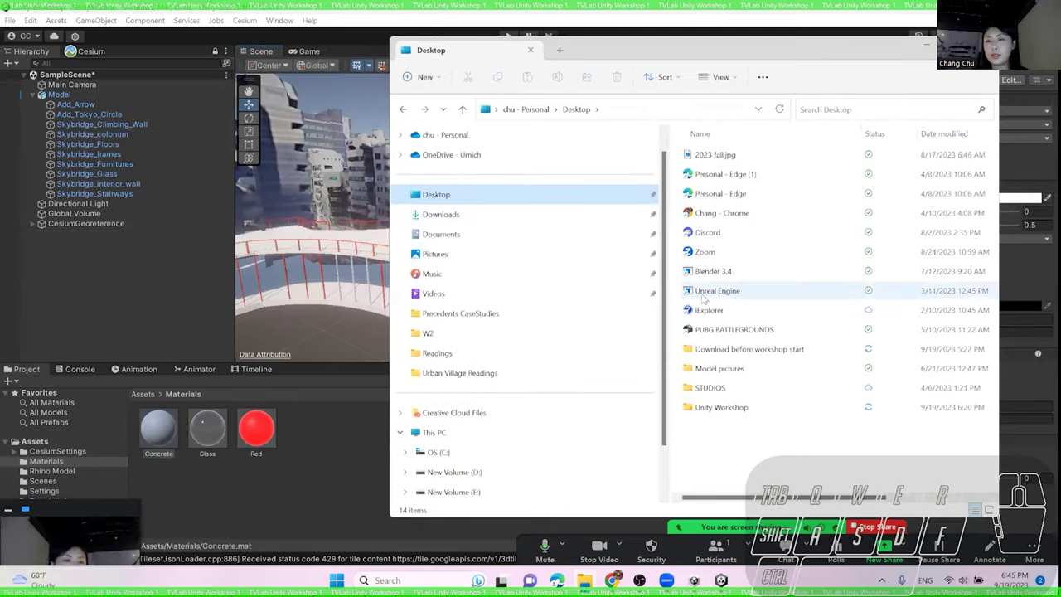
{"action": "double_click", "coordinate": [751, 351]}
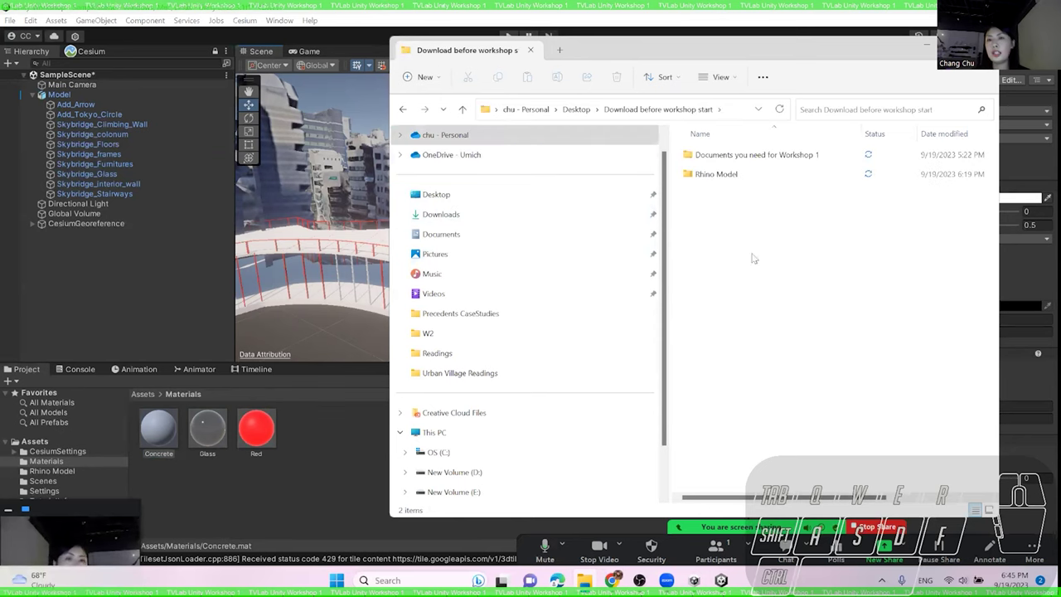
{"action": "double_click", "coordinate": [750, 163]}
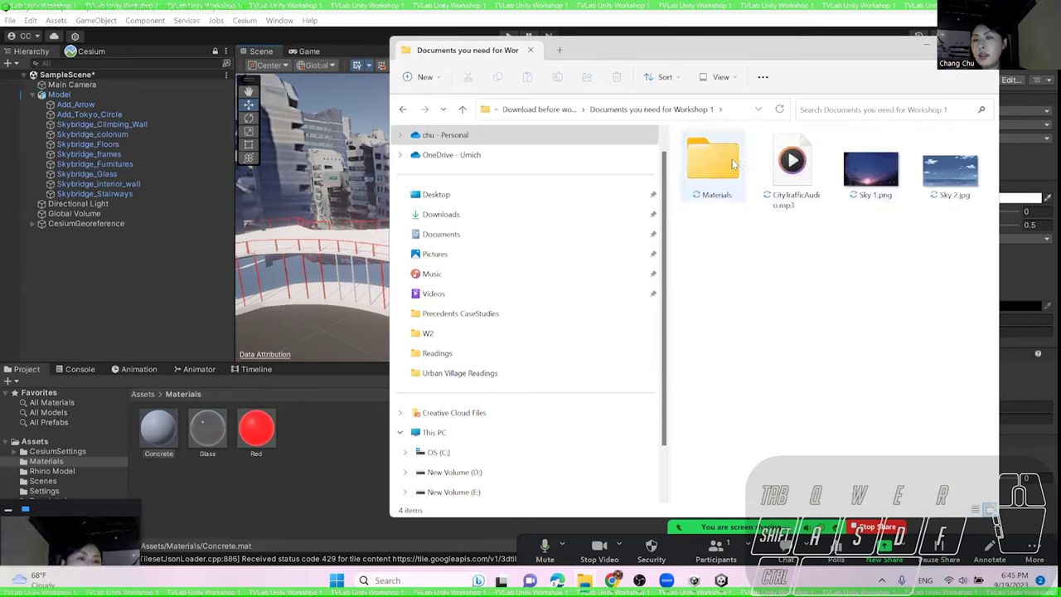
{"action": "double_click", "coordinate": [714, 164]}
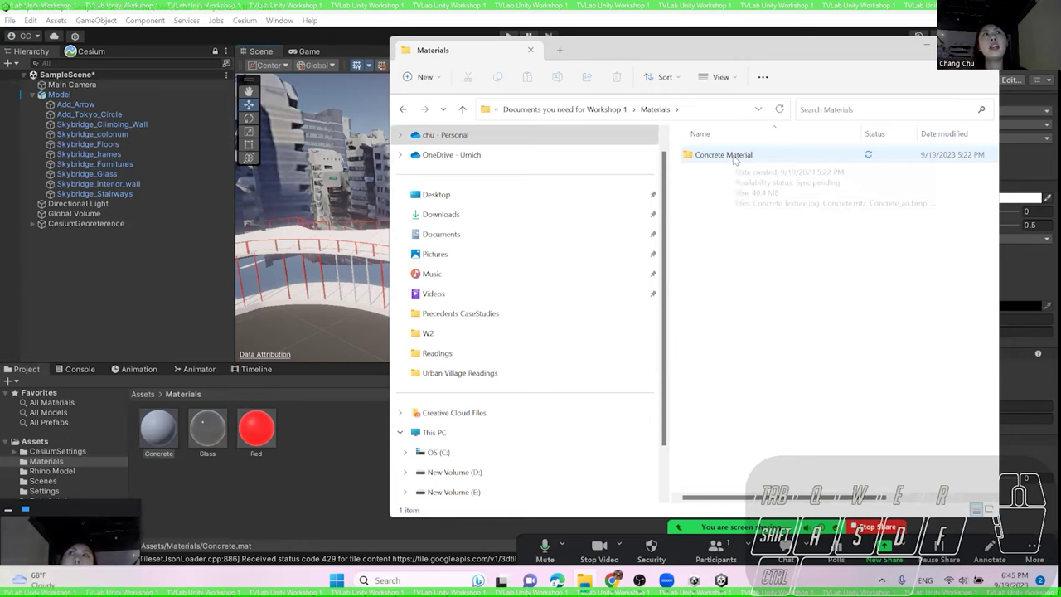
{"action": "double_click", "coordinate": [723, 155]}
- Import all files from the Concrete Material folder into the Unity project's Materials folder
{"action": "left_click_drag", "start_coordinate": [1006, 438], "coordinate": [755, 140]}
{"action": "left_click_drag", "start_coordinate": [894, 153], "coordinate": [341, 497]}
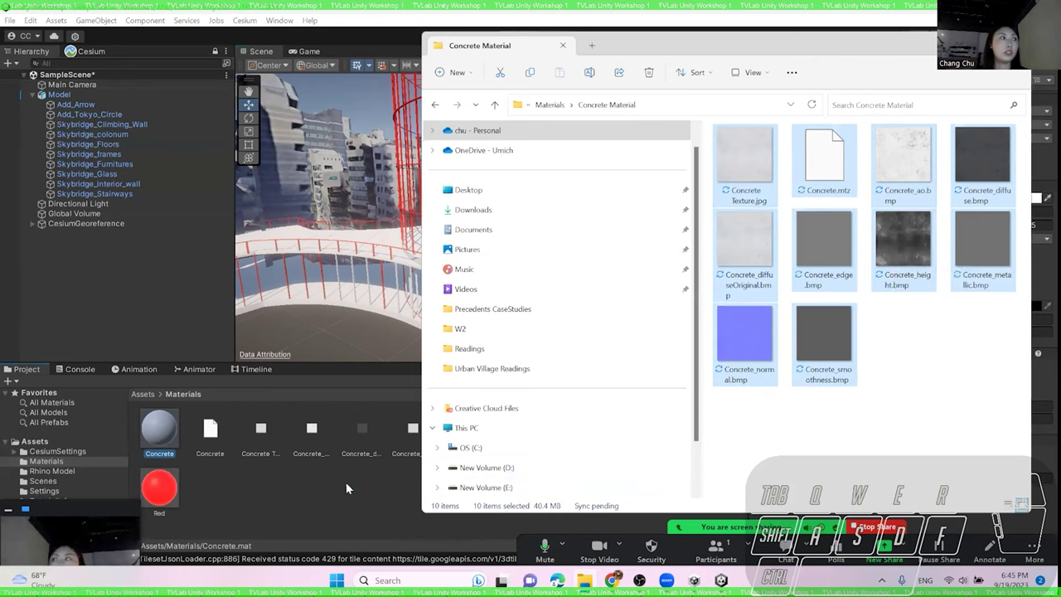
{"action": "left_click", "coordinate": [346, 482]}
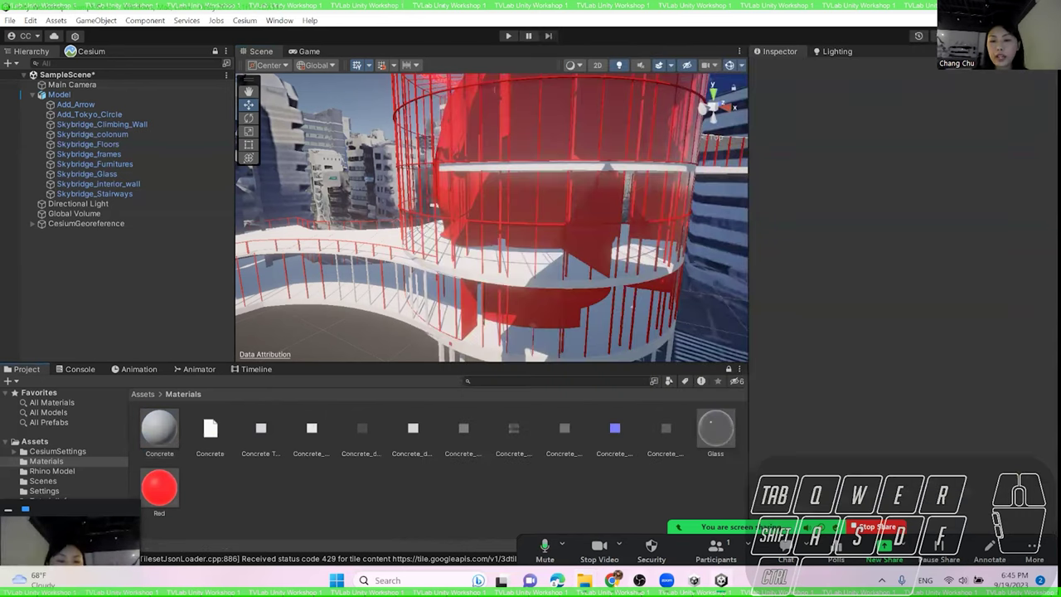
- Try to open Concrete_height.bmp from the Concrete Material folder in File Explorer, dismiss the app chooser and return to Unity
{"action": "key", "text": "alt+Tab"}
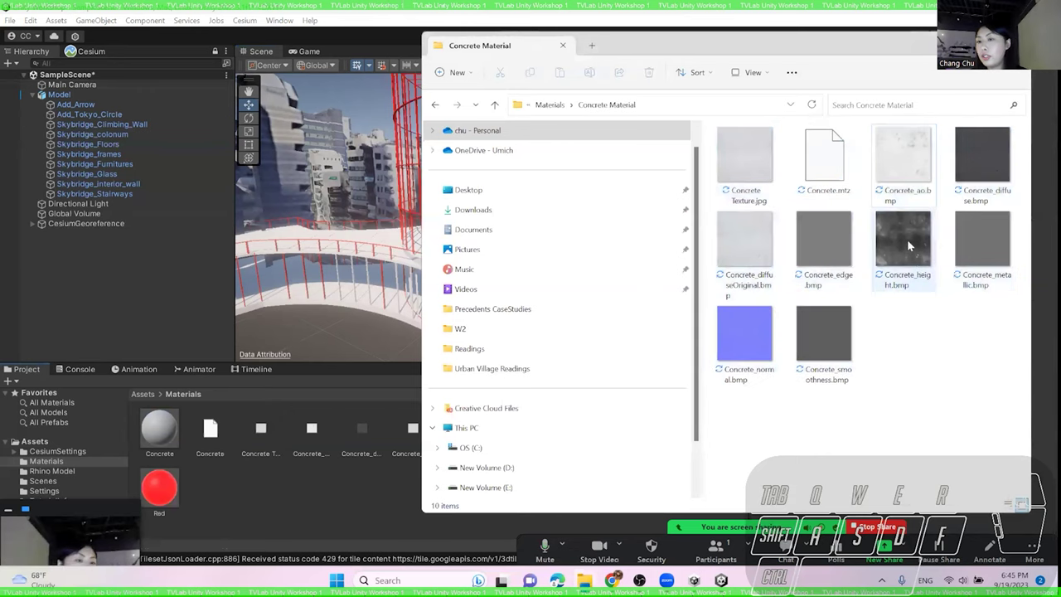
{"action": "double_click", "coordinate": [907, 238]}
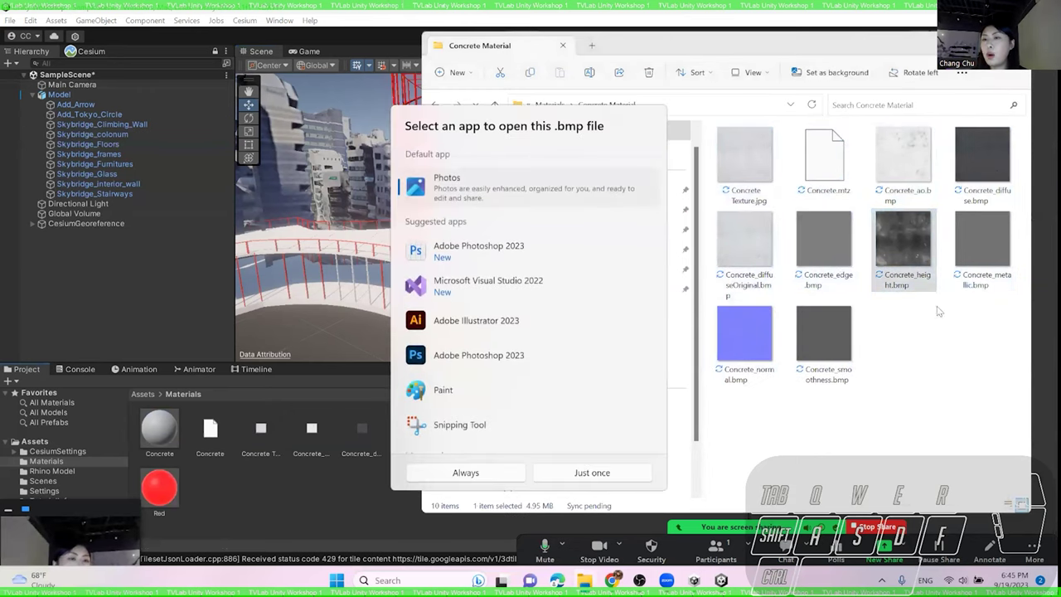
{"action": "left_click", "coordinate": [937, 311]}
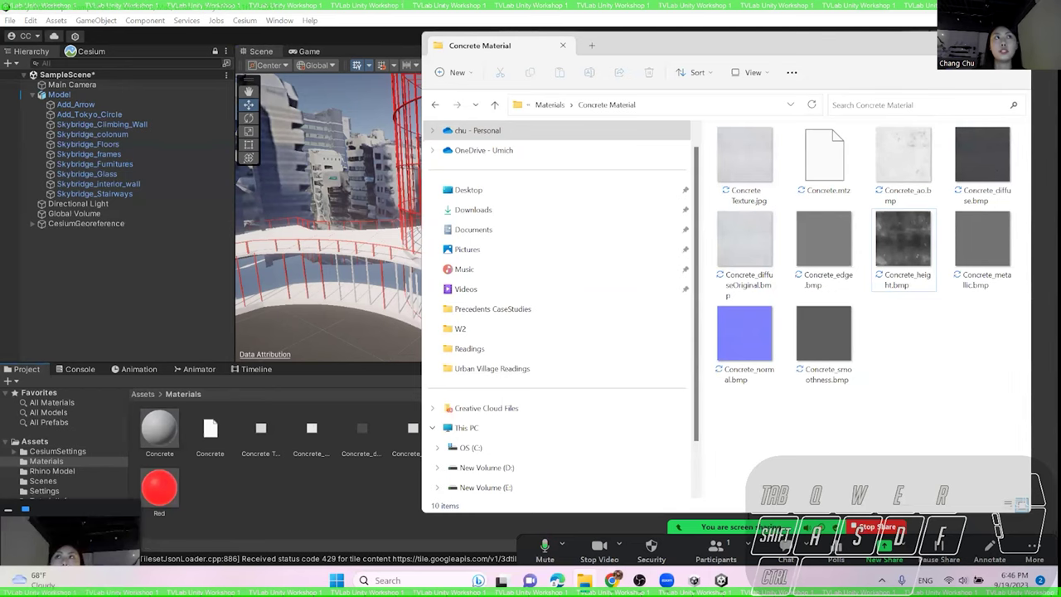
{"action": "left_click", "coordinate": [1011, 45]}
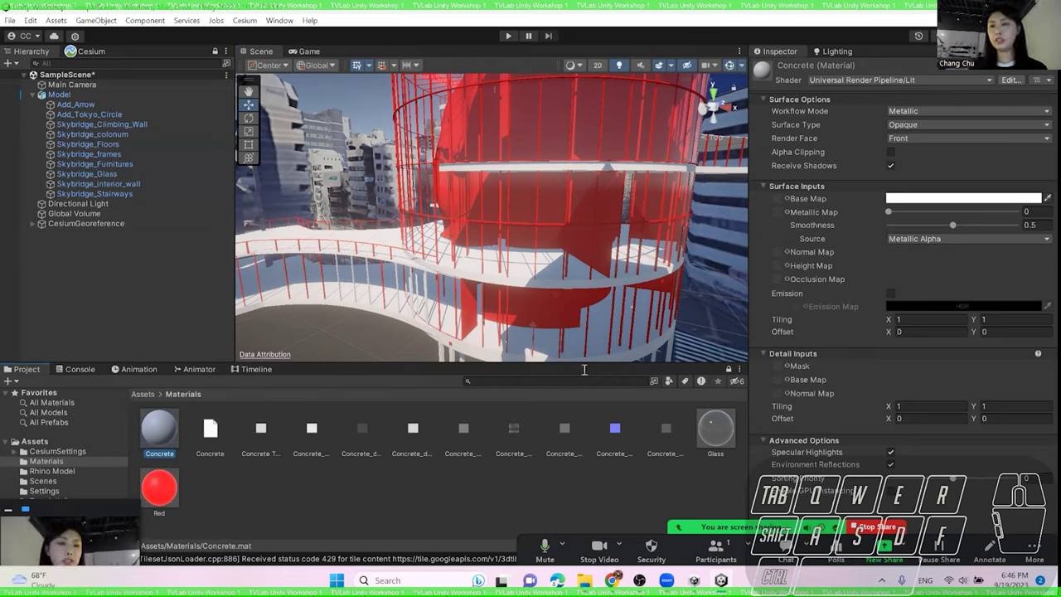
- Assign Concrete Texture.jpg as the Base Map of the Concrete material
{"action": "double_click", "coordinate": [767, 199]}
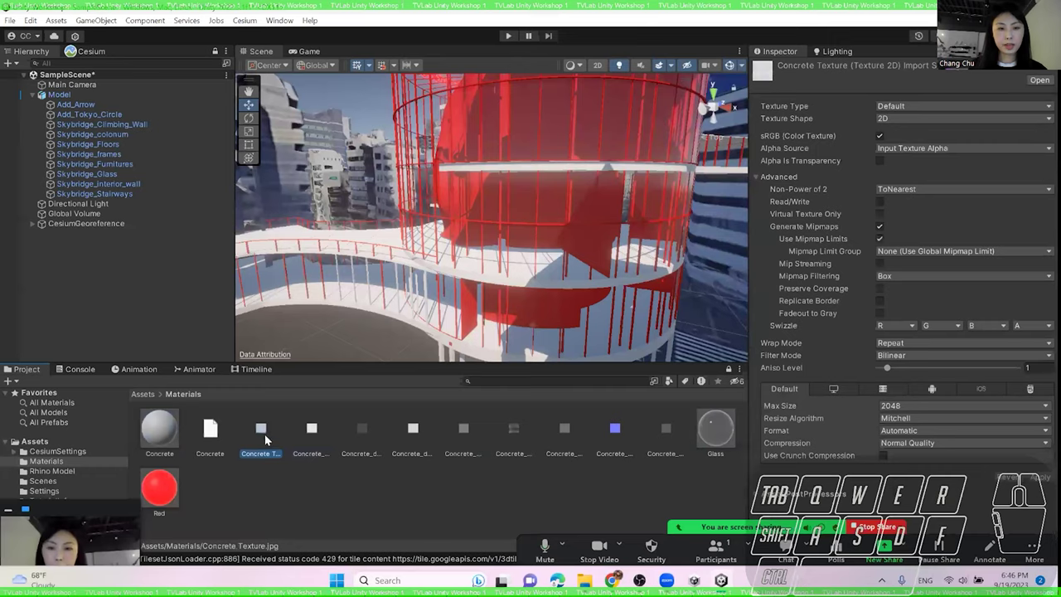
{"action": "left_click", "coordinate": [173, 427]}
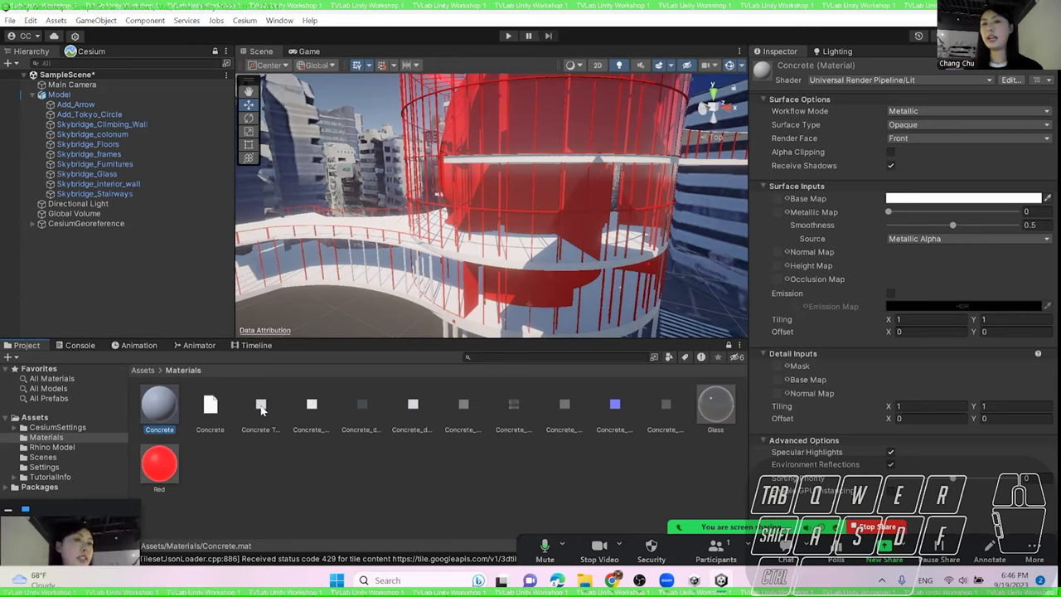
{"action": "left_click", "coordinate": [262, 406]}
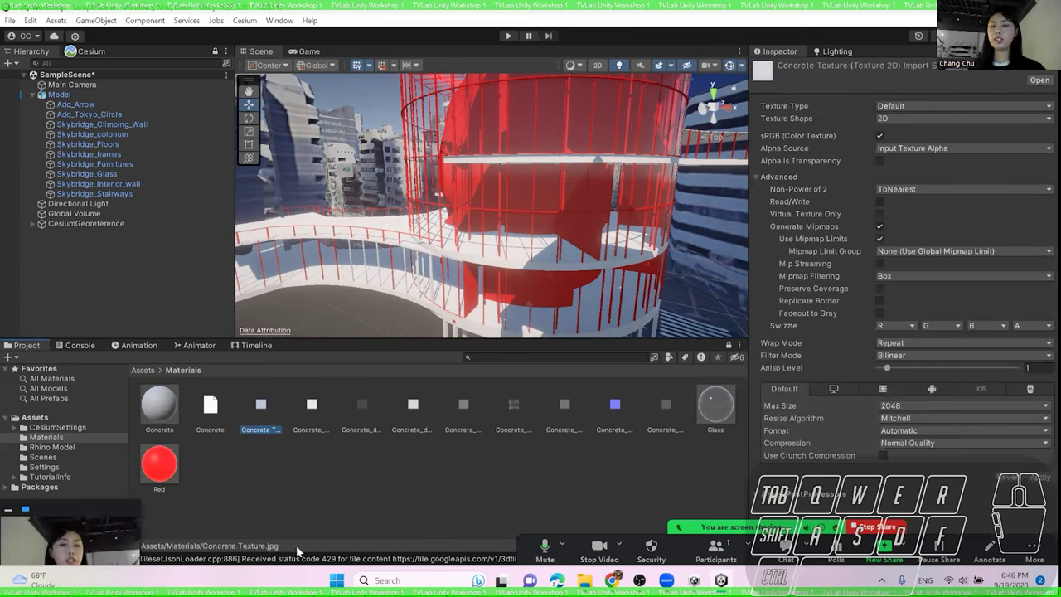
{"action": "left_click", "coordinate": [159, 407]}
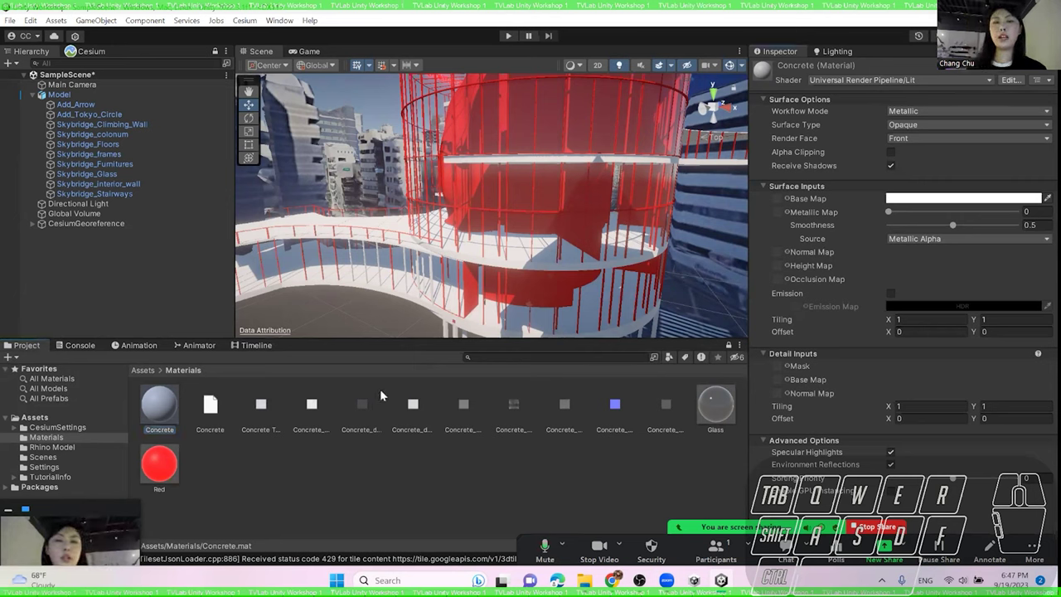
{"action": "left_click", "coordinate": [97, 204]}
{"action": "left_click", "coordinate": [108, 224]}
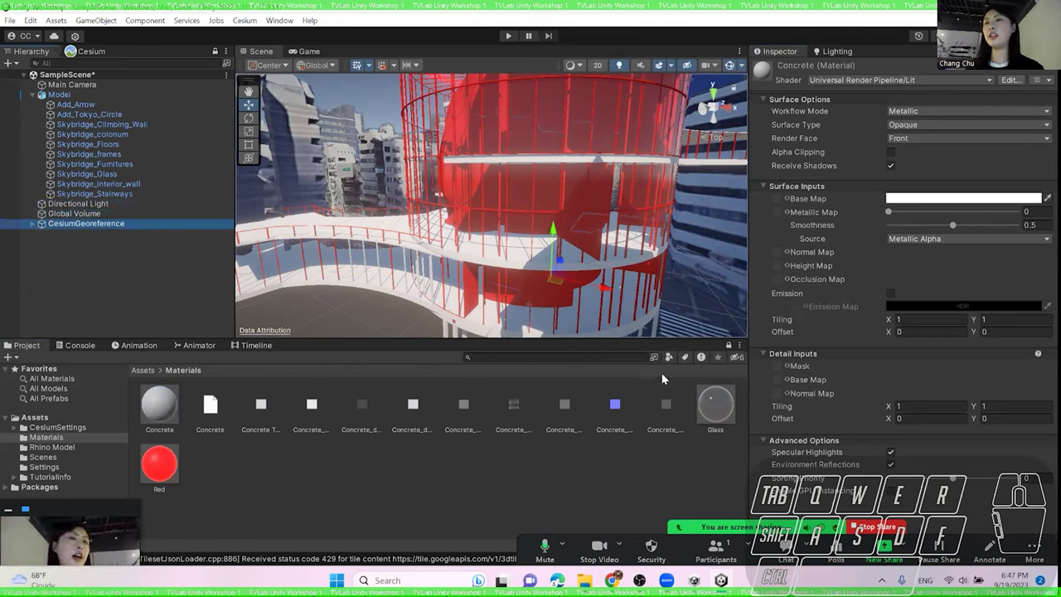
{"action": "left_click", "coordinate": [153, 406]}
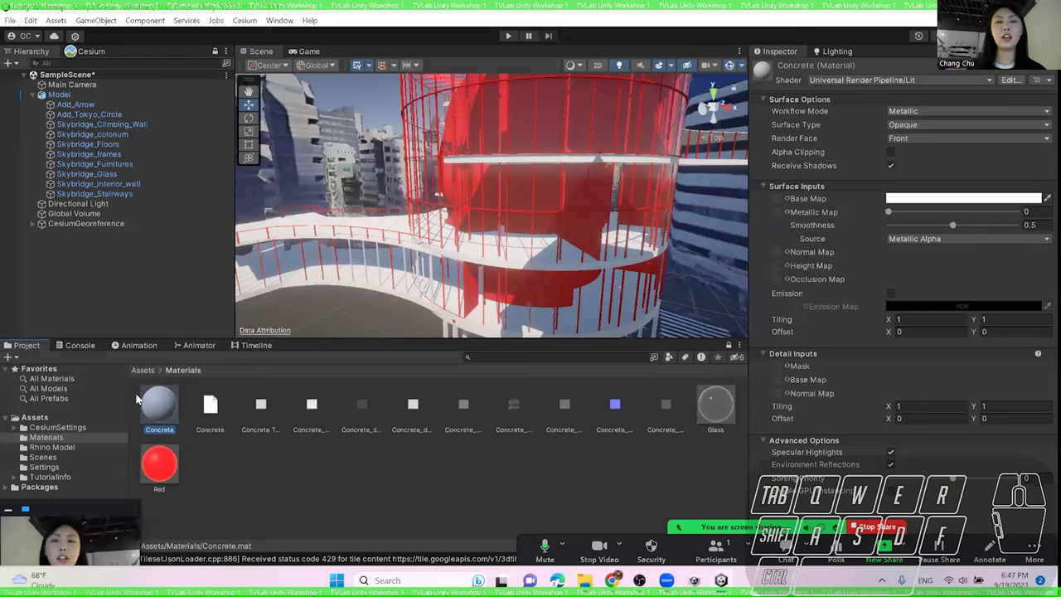
{"action": "left_click", "coordinate": [262, 408]}
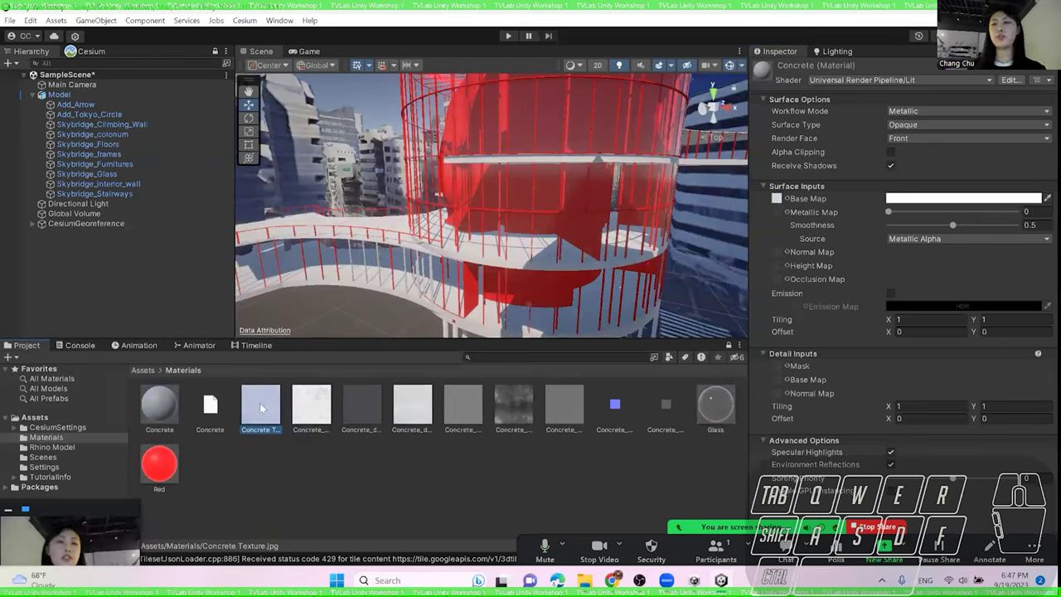
- Examine the concrete texture on the skybridge floors from a distance and up close
{"action": "right_click_drag", "start_coordinate": [397, 232], "coordinate": [364, 249]}
{"action": "key", "text": "w"}
{"action": "key", "text": "a"}
{"action": "right_click_drag", "start_coordinate": [514, 232], "coordinate": [630, 334]}
{"action": "scroll", "coordinate": [440, 216], "scroll_direction": "down", "scroll_amount": 8}
{"action": "scroll", "coordinate": [440, 216], "scroll_direction": "up", "scroll_amount": 8}
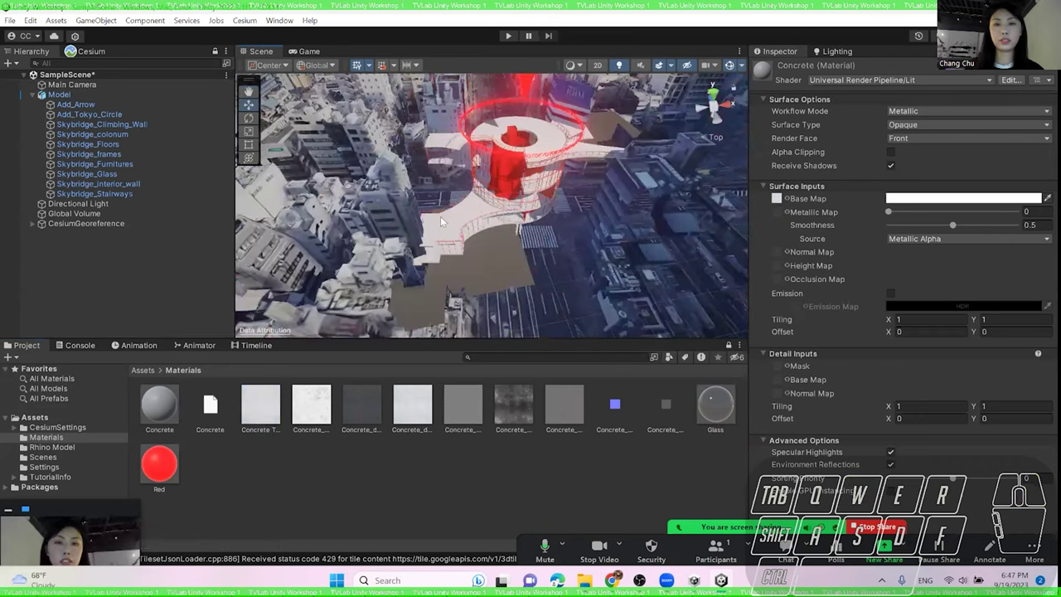
{"action": "scroll", "coordinate": [452, 221], "scroll_direction": "down", "scroll_amount": 2}
- Assign Concrete_normal.bmp as the Normal Map of the Concrete material
{"action": "left_click", "coordinate": [311, 406]}
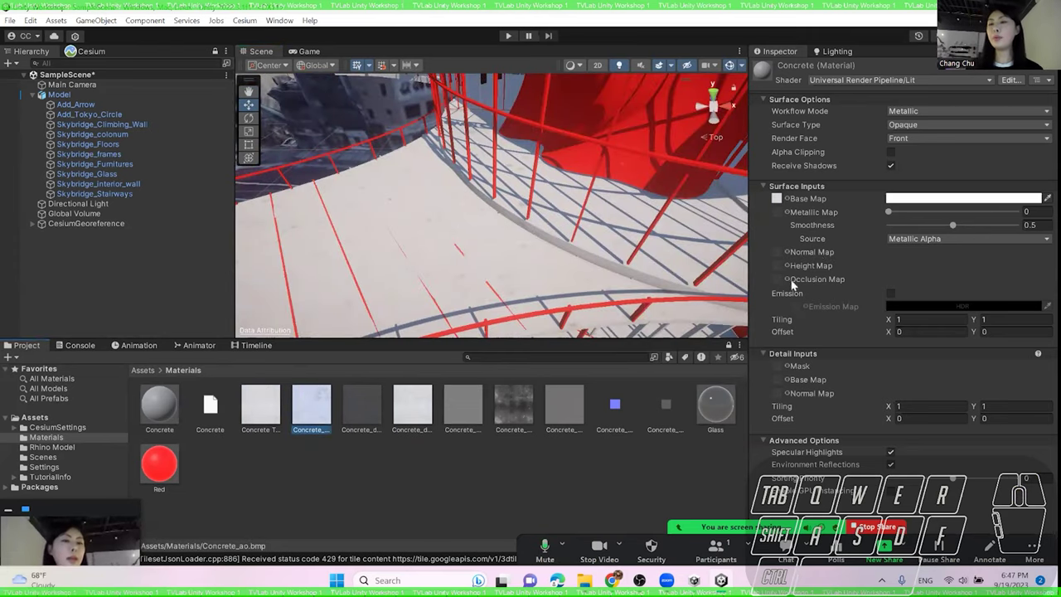
{"action": "left_click", "coordinate": [615, 405]}
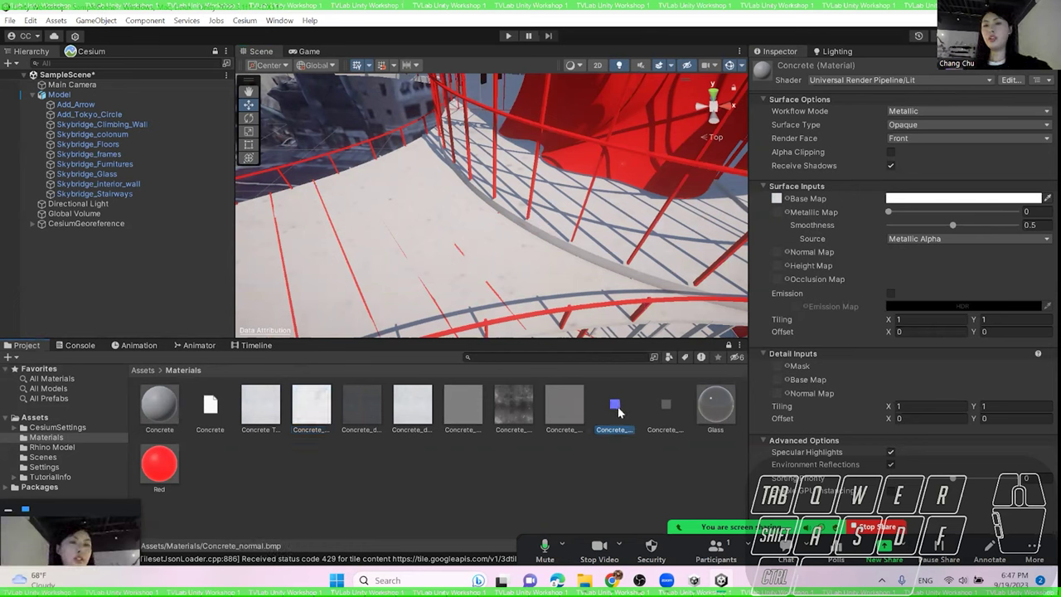
{"action": "left_click_drag", "start_coordinate": [615, 405], "coordinate": [776, 252]}
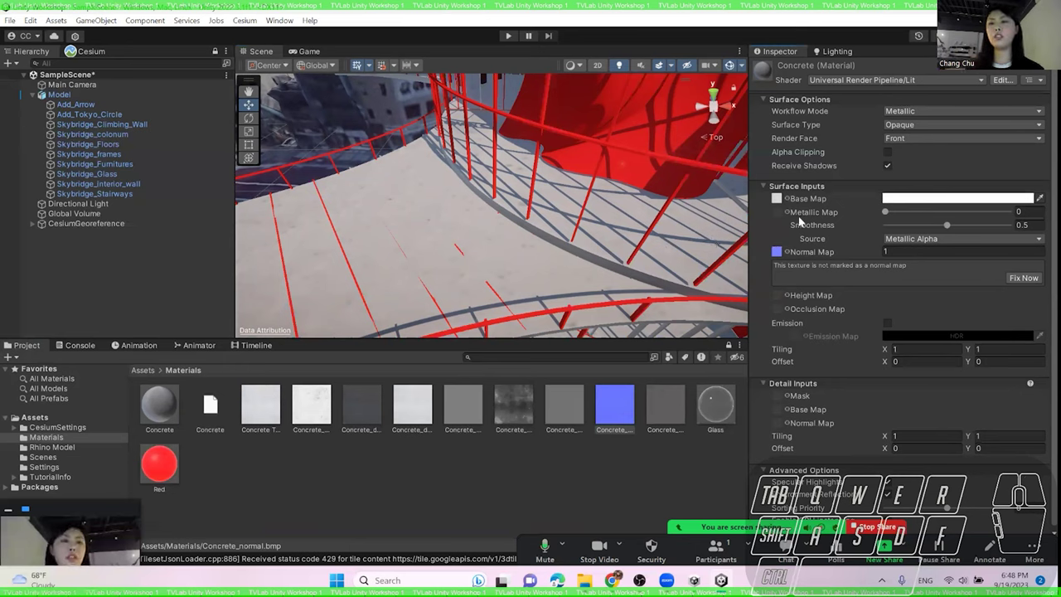
- Assign Concrete_metallic.bmp as the Metallic Map of the Concrete material
{"action": "left_click_drag", "start_coordinate": [513, 407], "coordinate": [590, 389]}
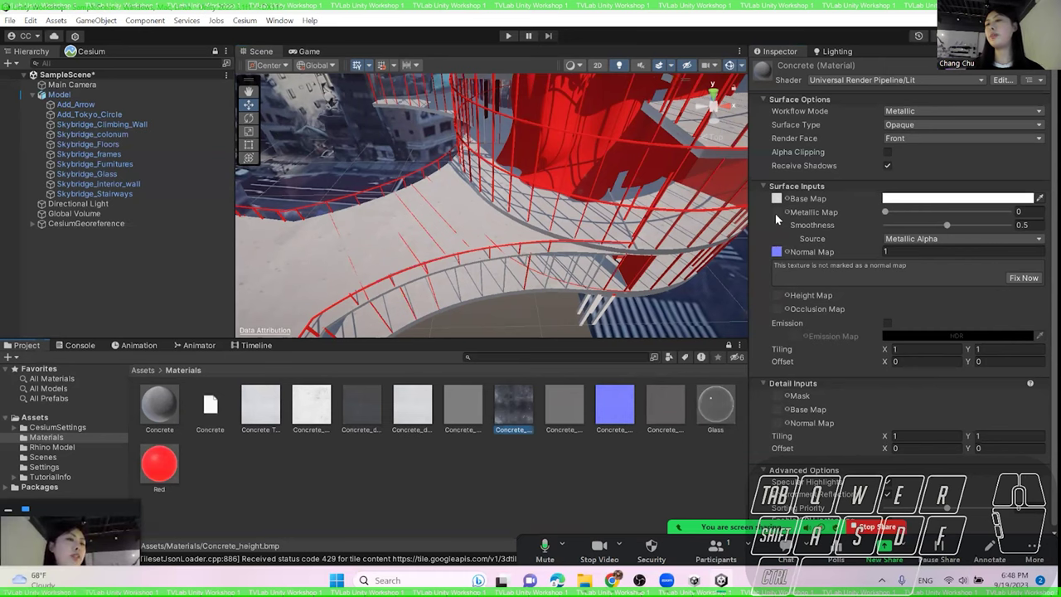
{"action": "left_click", "coordinate": [563, 407]}
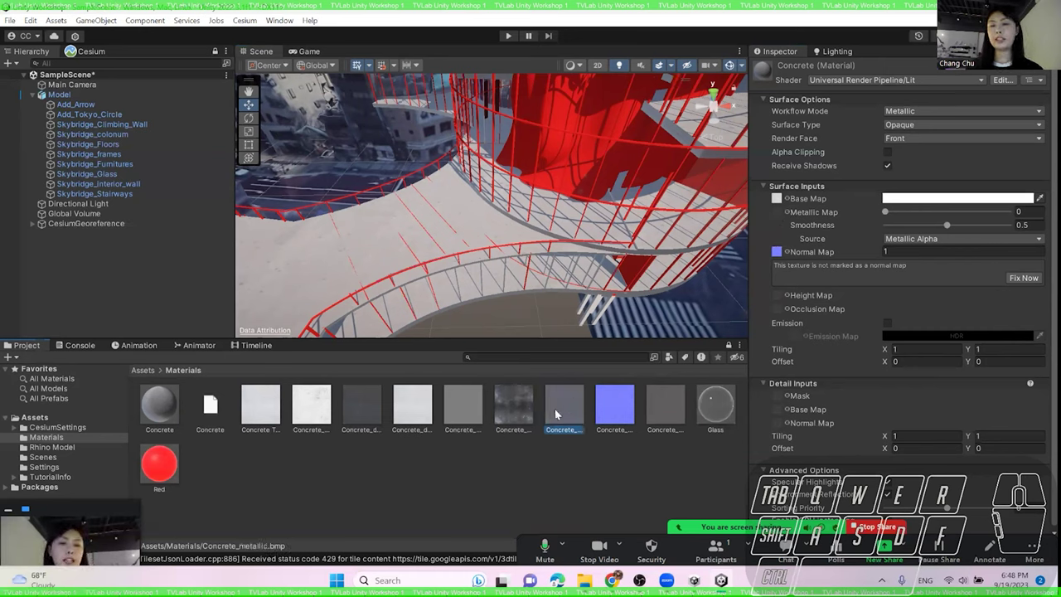
{"action": "left_click_drag", "start_coordinate": [554, 409], "coordinate": [776, 211]}
- Assign Concrete_height.bmp as the Height Map of the Concrete material
{"action": "right_click_drag", "start_coordinate": [490, 255], "coordinate": [507, 235]}
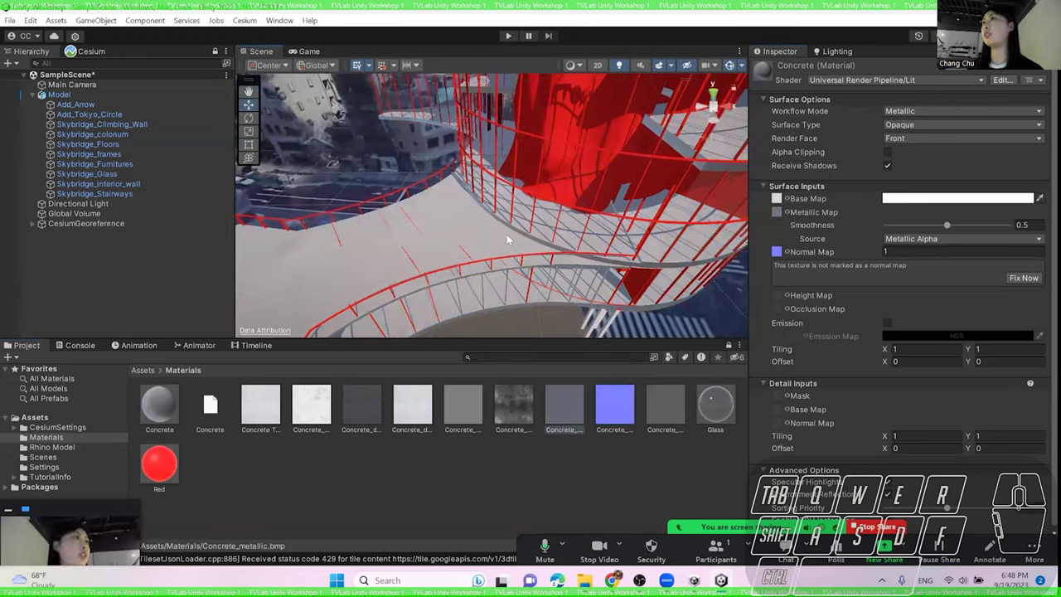
{"action": "scroll", "coordinate": [507, 233], "scroll_direction": "up", "scroll_amount": 3}
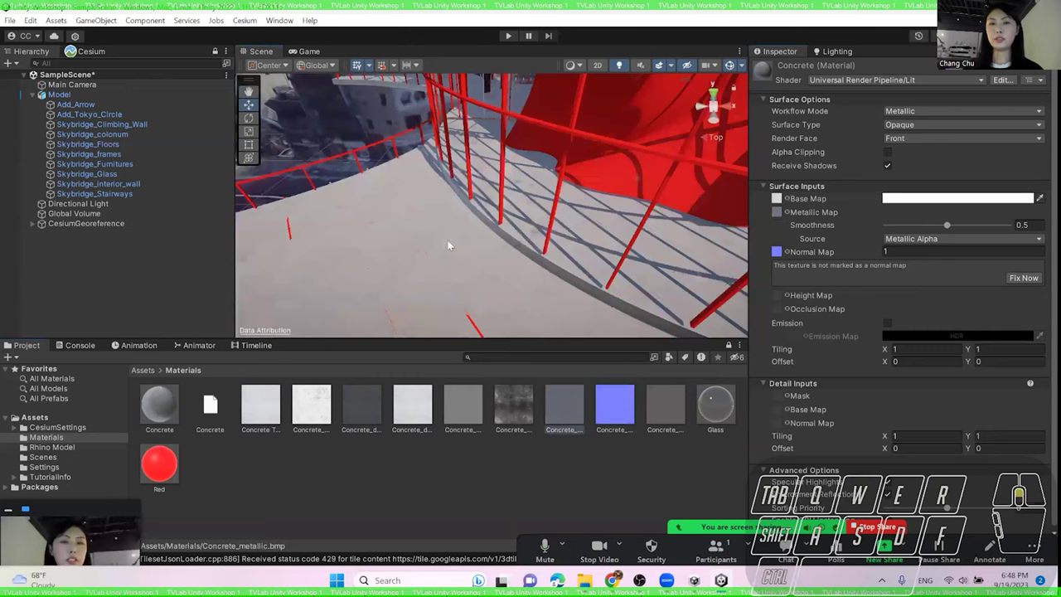
{"action": "left_click_drag", "start_coordinate": [514, 406], "coordinate": [779, 296]}
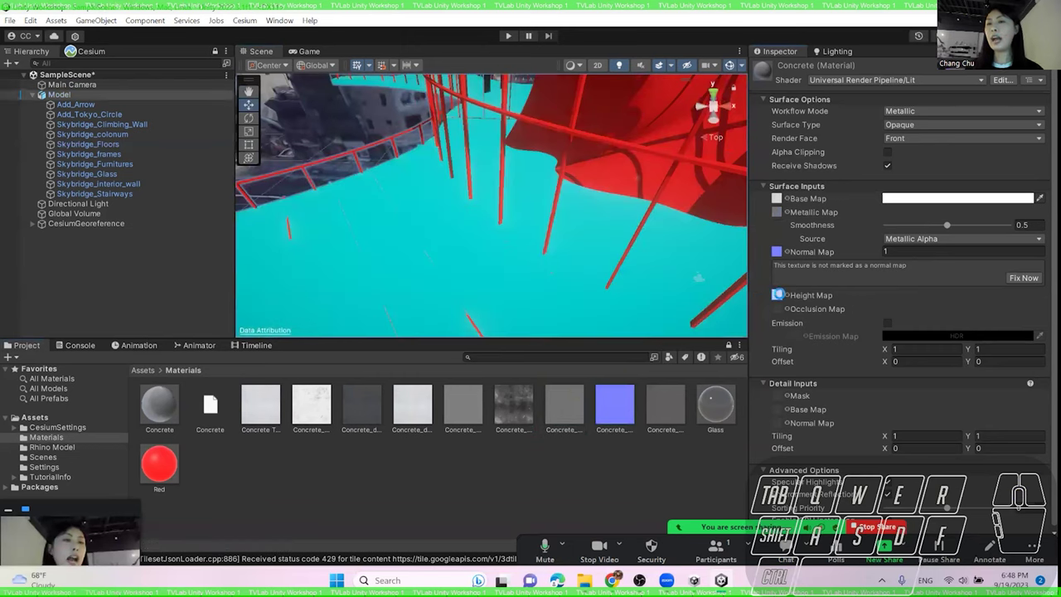
- Examine the mapped concrete surface on the skybridge floors near the railings from several distances and angles
{"action": "scroll", "coordinate": [533, 253], "scroll_direction": "down", "scroll_amount": 3}
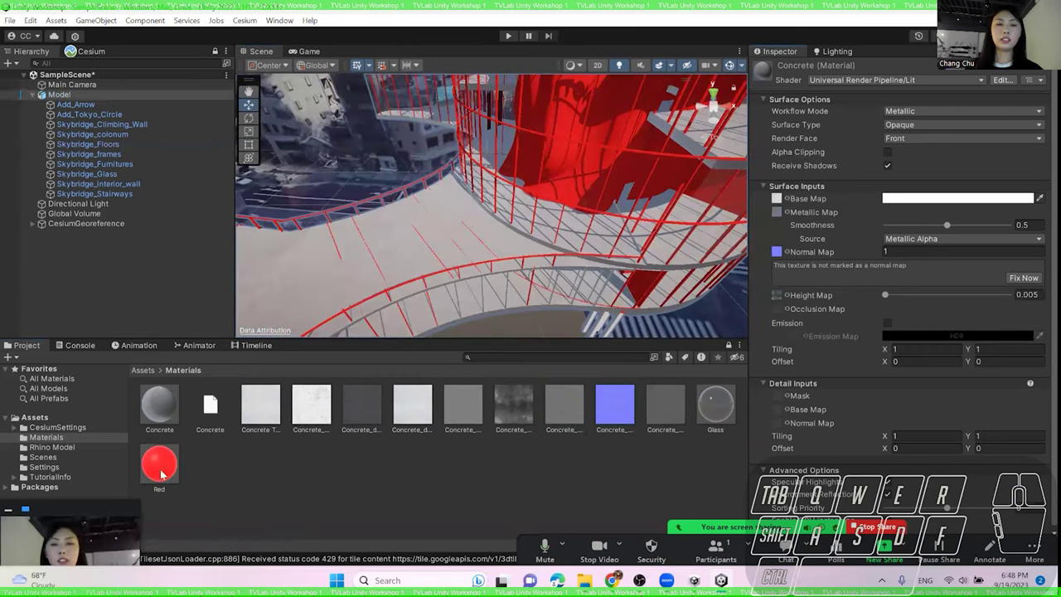
{"action": "scroll", "coordinate": [457, 231], "scroll_direction": "up", "scroll_amount": 3}
{"action": "left_click", "coordinate": [498, 247]}
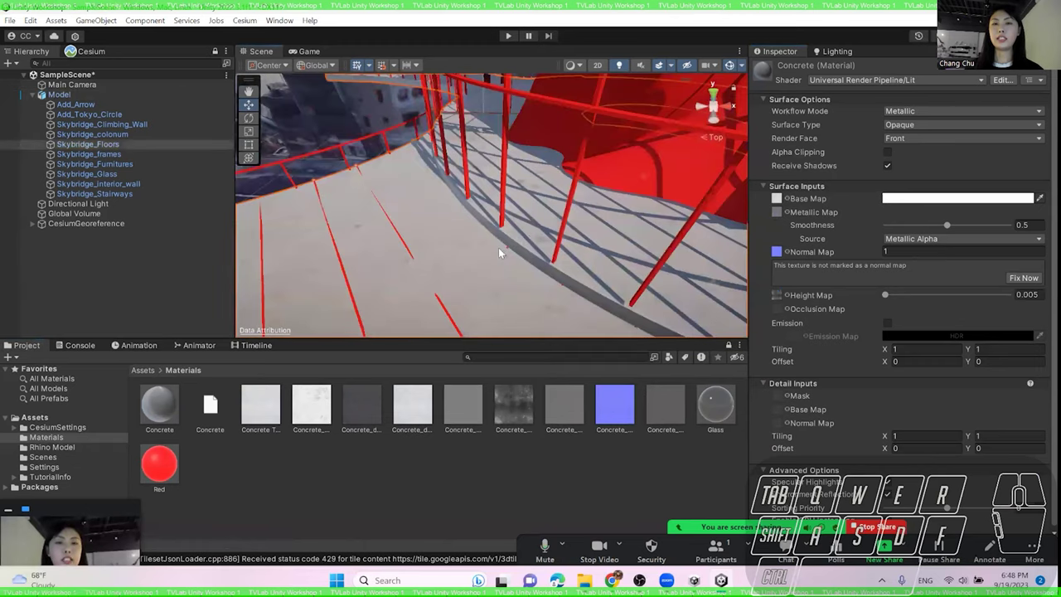
{"action": "scroll", "coordinate": [623, 220], "scroll_direction": "down", "scroll_amount": 5}
{"action": "left_click", "coordinate": [508, 246]}
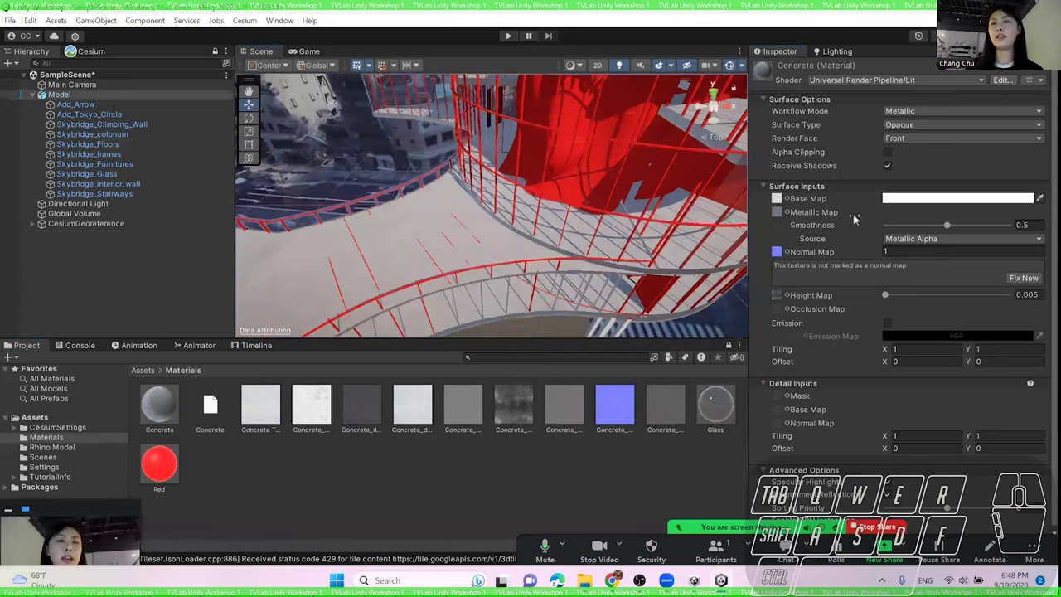
{"action": "right_click_drag", "start_coordinate": [364, 213], "coordinate": [482, 241]}
{"action": "scroll", "coordinate": [540, 207], "scroll_direction": "down", "scroll_amount": 5}
{"action": "scroll", "coordinate": [539, 208], "scroll_direction": "up", "scroll_amount": 3}
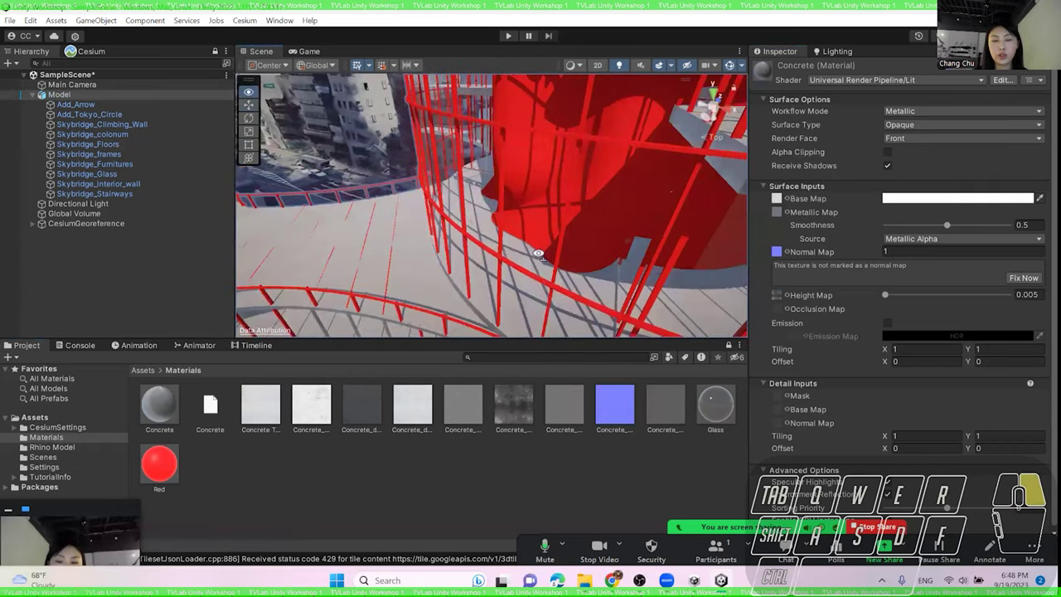
{"action": "key", "text": "a"}
{"action": "key", "text": "w"}
{"action": "key", "text": "a"}
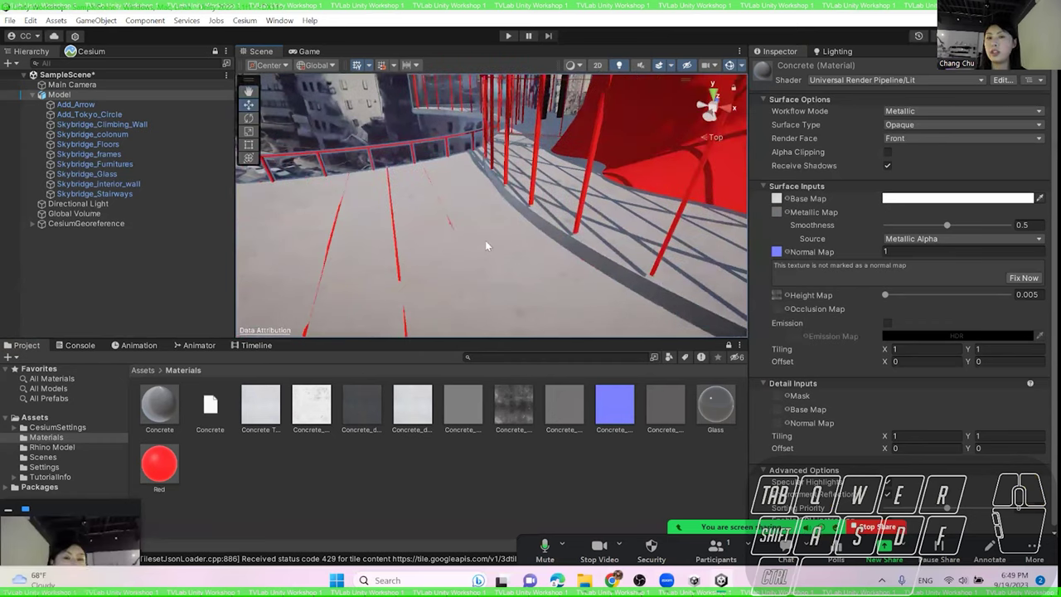
{"action": "left_click", "coordinate": [518, 224]}
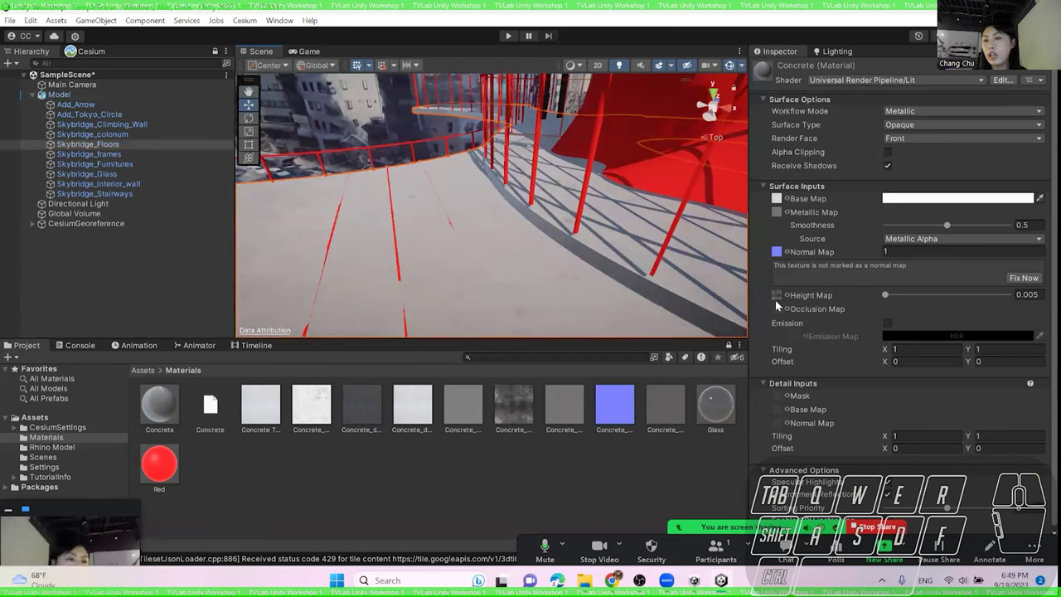
- Set the Concrete material's surface Tiling to 10 in X and 10 in Y
{"action": "scroll", "coordinate": [814, 318], "scroll_direction": "down", "scroll_amount": 1}
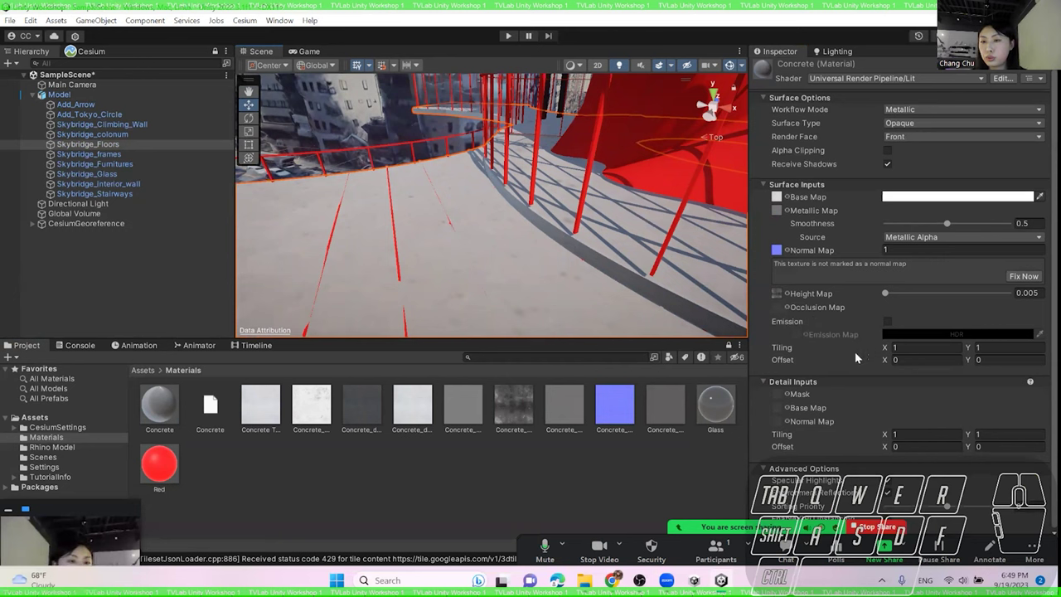
{"action": "left_click", "coordinate": [912, 348]}
{"action": "type", "text": "10"}
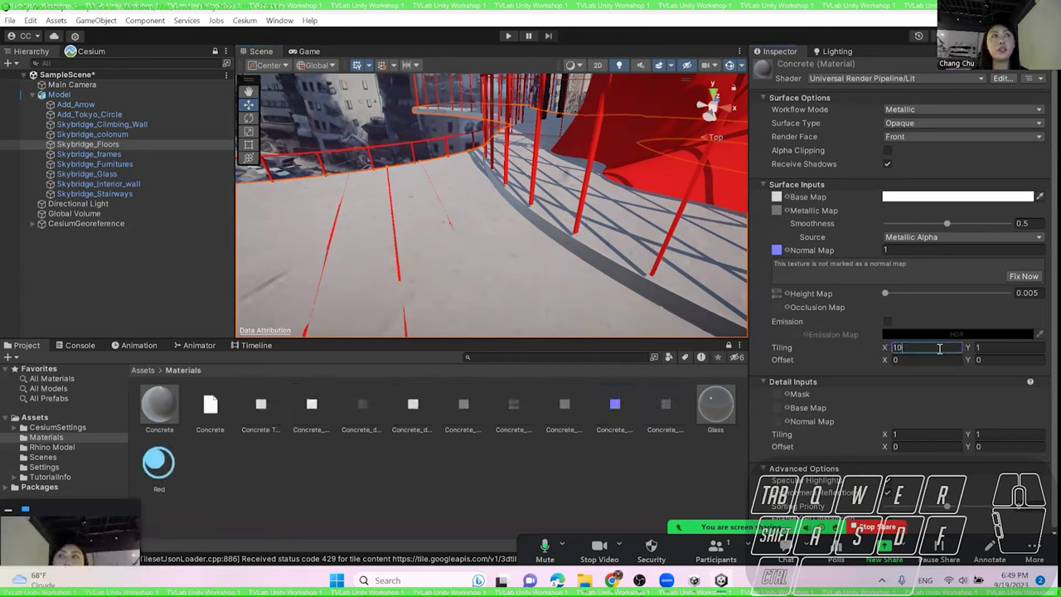
{"action": "left_click", "coordinate": [1033, 349]}
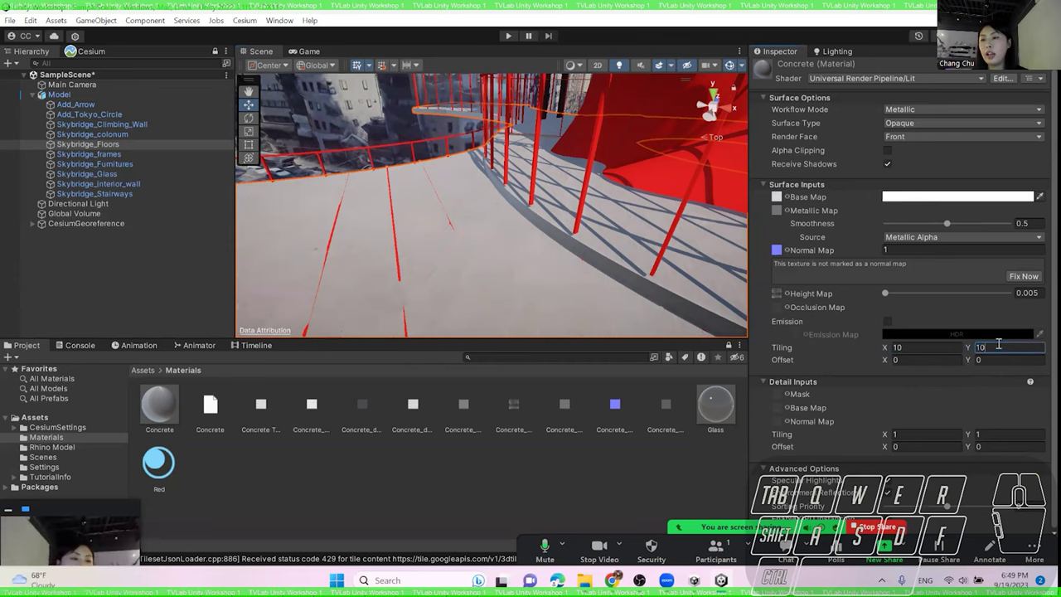
{"action": "type", "text": "10"}
- Examine the tiled concrete floors across the whole skybridge model
{"action": "right_click_drag", "start_coordinate": [743, 314], "coordinate": [594, 233]}
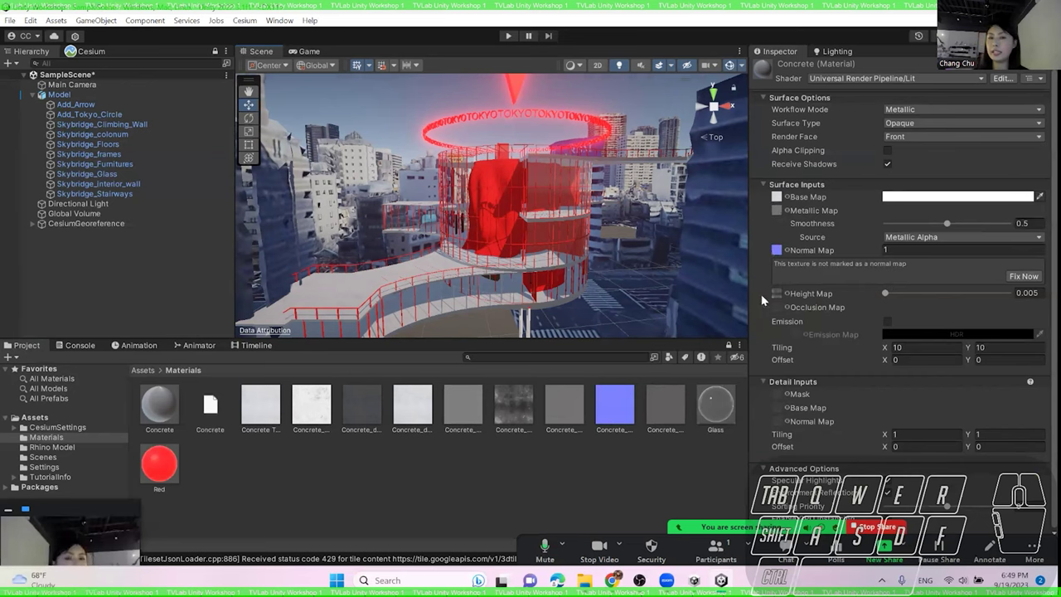
{"action": "scroll", "coordinate": [512, 232], "scroll_direction": "up", "scroll_amount": 5}
{"action": "scroll", "coordinate": [512, 236], "scroll_direction": "up", "scroll_amount": 3}
{"action": "scroll", "coordinate": [518, 231], "scroll_direction": "down", "scroll_amount": 3}
{"action": "left_click", "coordinate": [456, 218]}
{"action": "key", "text": "f"}
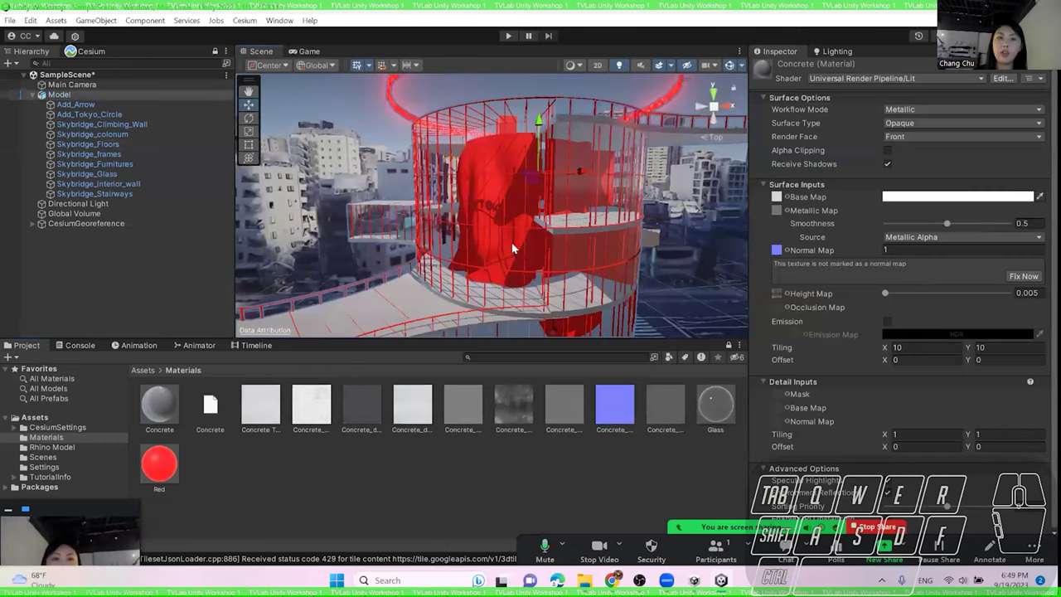
{"action": "left_click", "coordinate": [373, 131]}
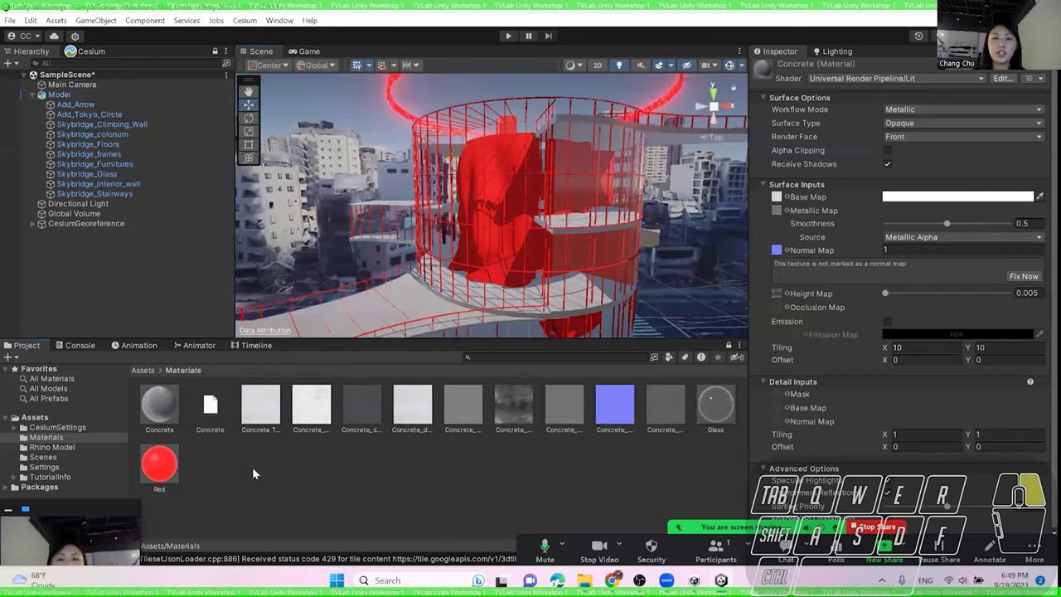
- Create a new material named Metal in the project's Materials folder
{"action": "right_click", "coordinate": [252, 467]}
{"action": "mouse_move", "coordinate": [431, 123]}
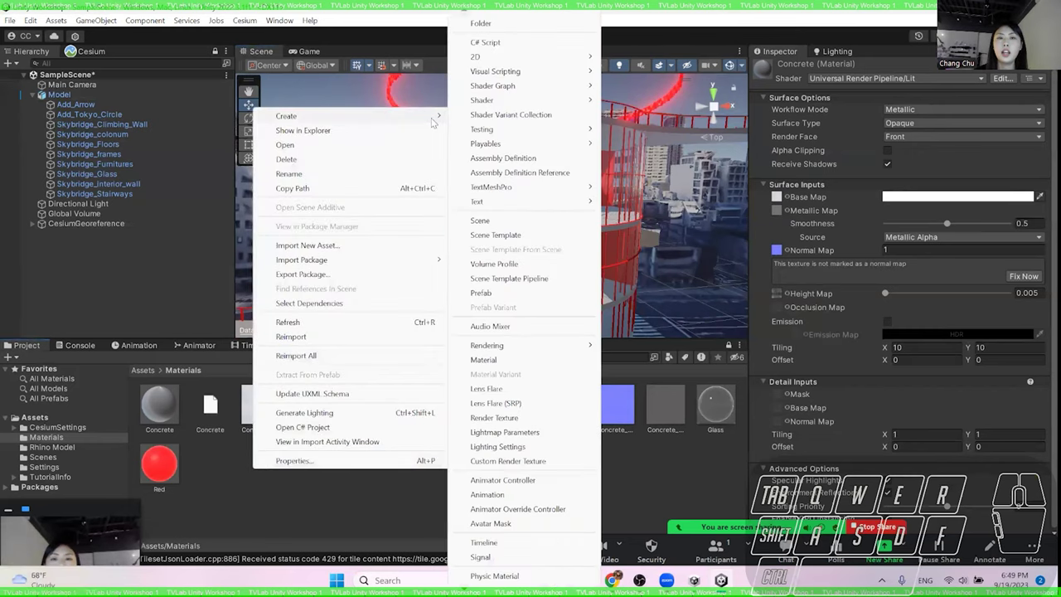
{"action": "left_click", "coordinate": [489, 359]}
{"action": "type", "text": "Metal"}
{"action": "key", "text": "Return"}
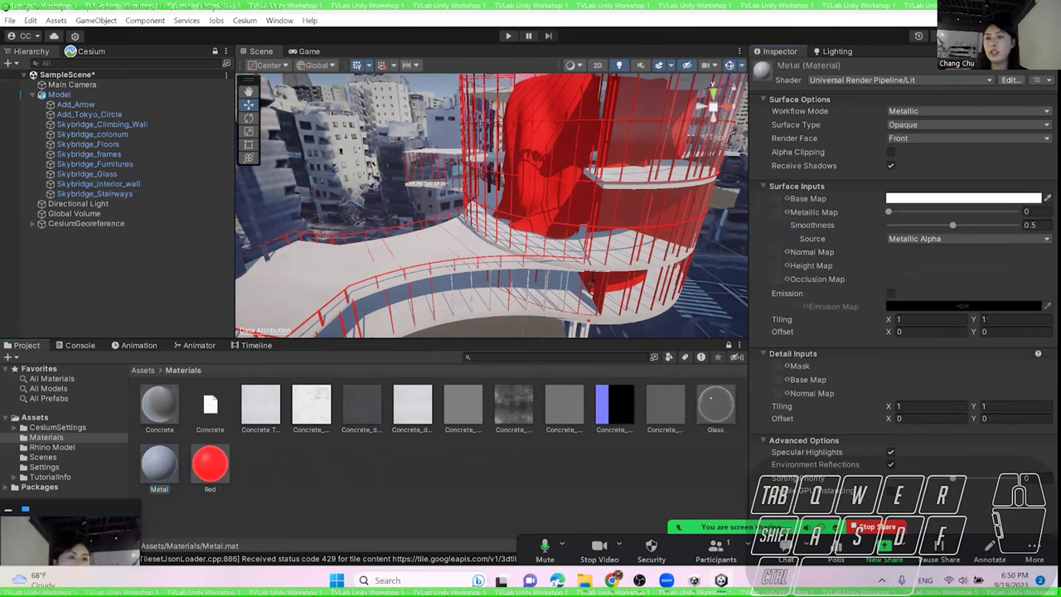
- Apply the Metal material to the Skybridge_frames object and select the material to show its properties
{"action": "left_click", "coordinate": [162, 407]}
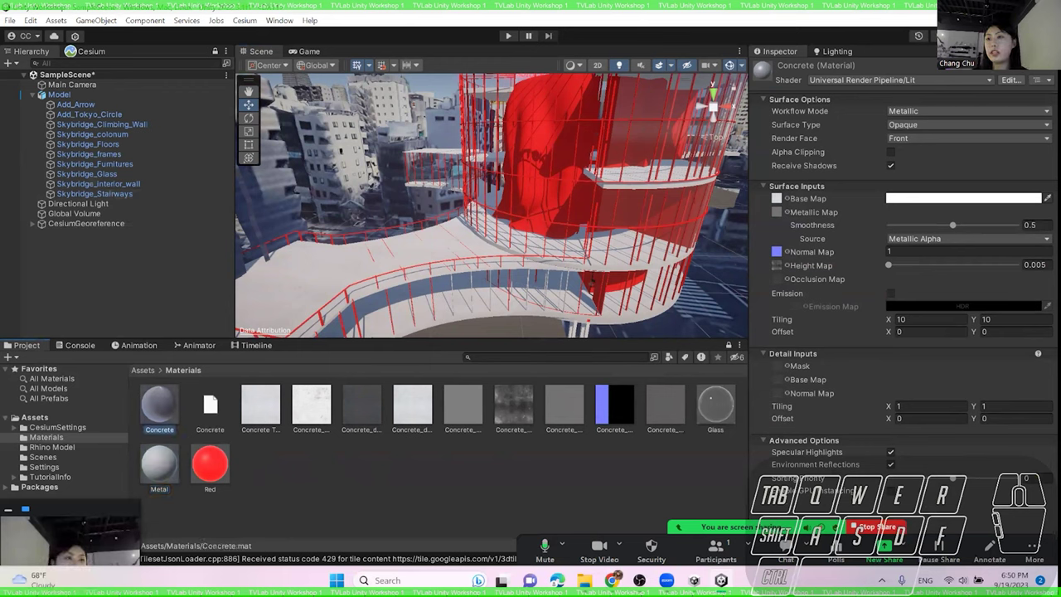
{"action": "left_click", "coordinate": [164, 473]}
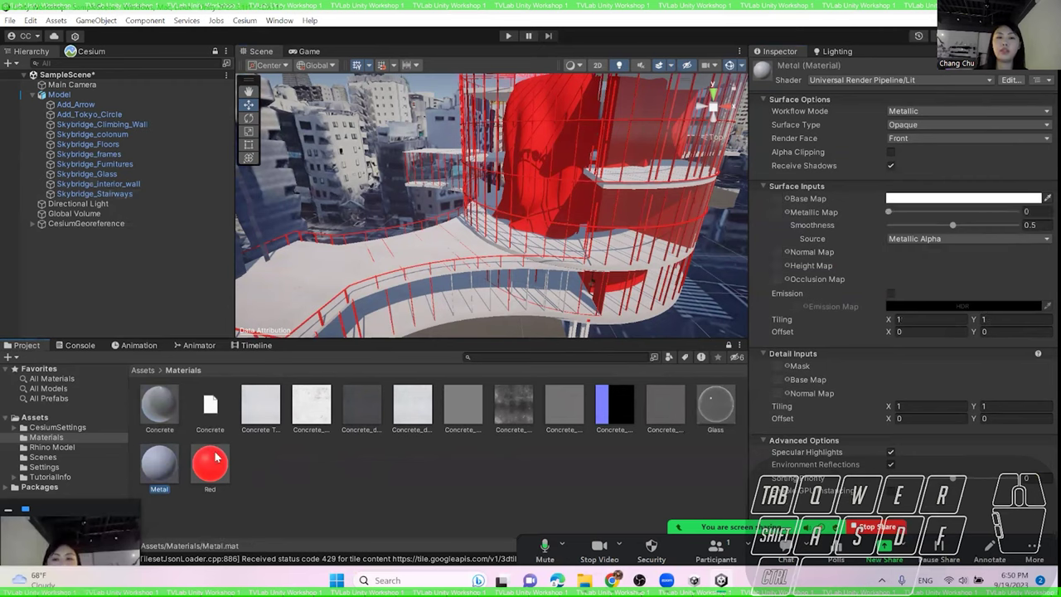
{"action": "right_click_drag", "start_coordinate": [412, 327], "coordinate": [453, 283]}
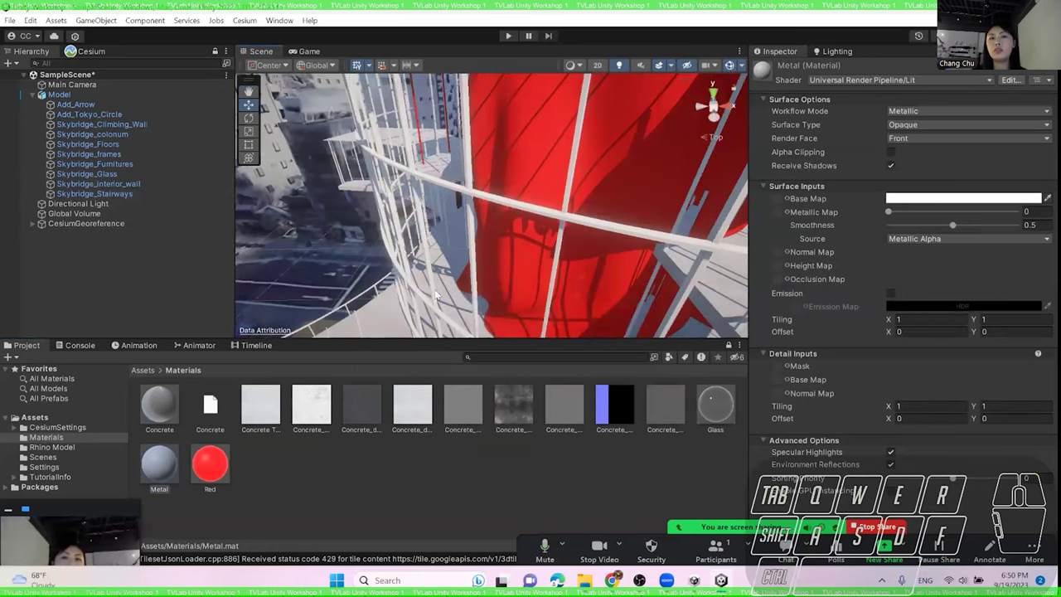
{"action": "left_click", "coordinate": [135, 153]}
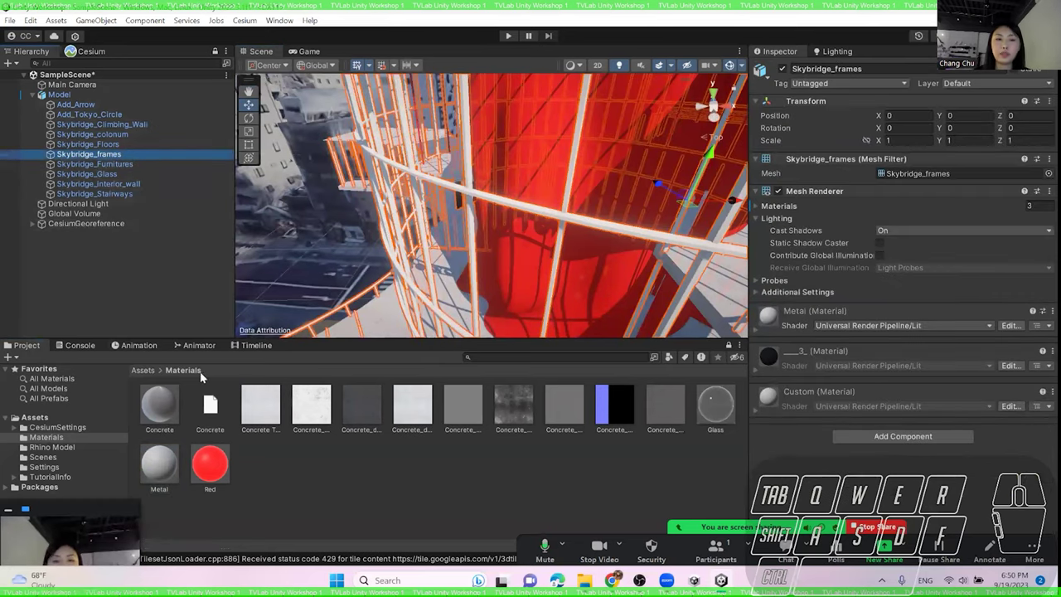
{"action": "left_click", "coordinate": [160, 466]}
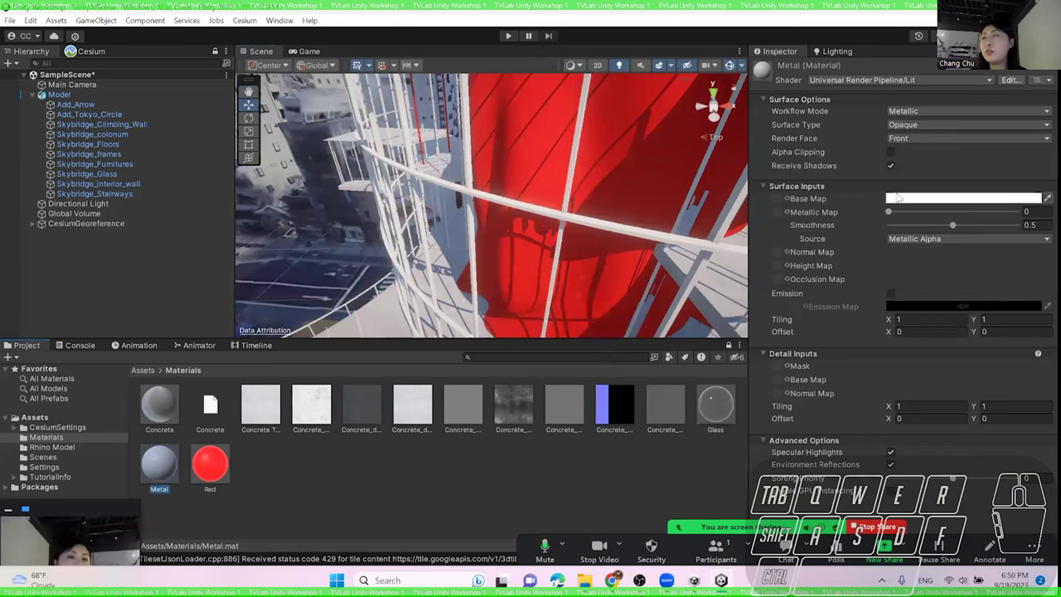
- Set the Metal material's Base Map color to the mid grey 858585
{"action": "scroll", "coordinate": [451, 245], "scroll_direction": "down", "scroll_amount": 5}
{"action": "scroll", "coordinate": [452, 244], "scroll_direction": "down", "scroll_amount": 5}
{"action": "left_click_drag", "start_coordinate": [451, 244], "coordinate": [527, 226], "text": "alt"}
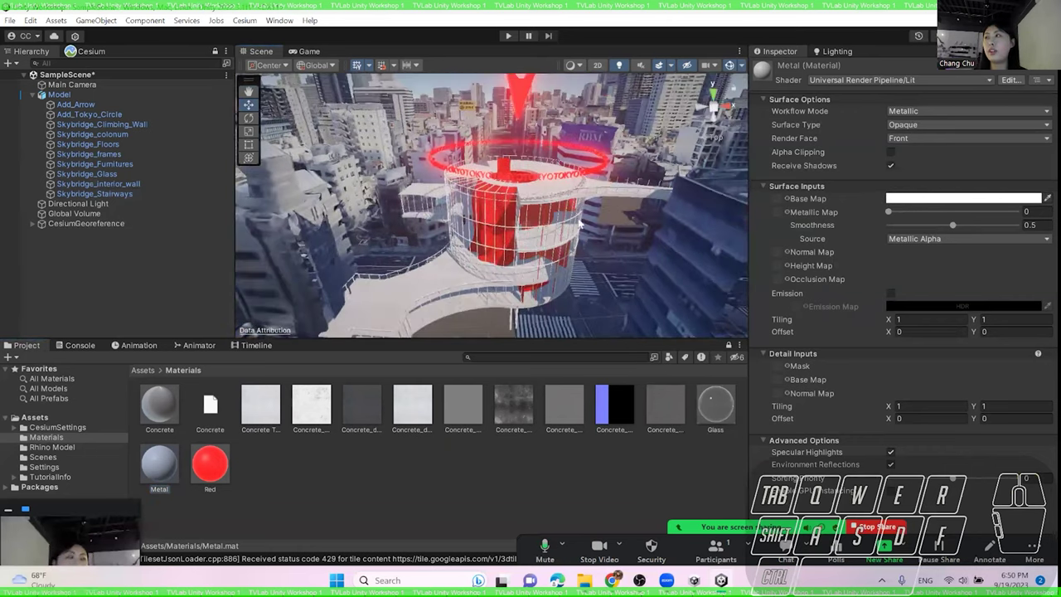
{"action": "scroll", "coordinate": [579, 222], "scroll_direction": "up", "scroll_amount": 8}
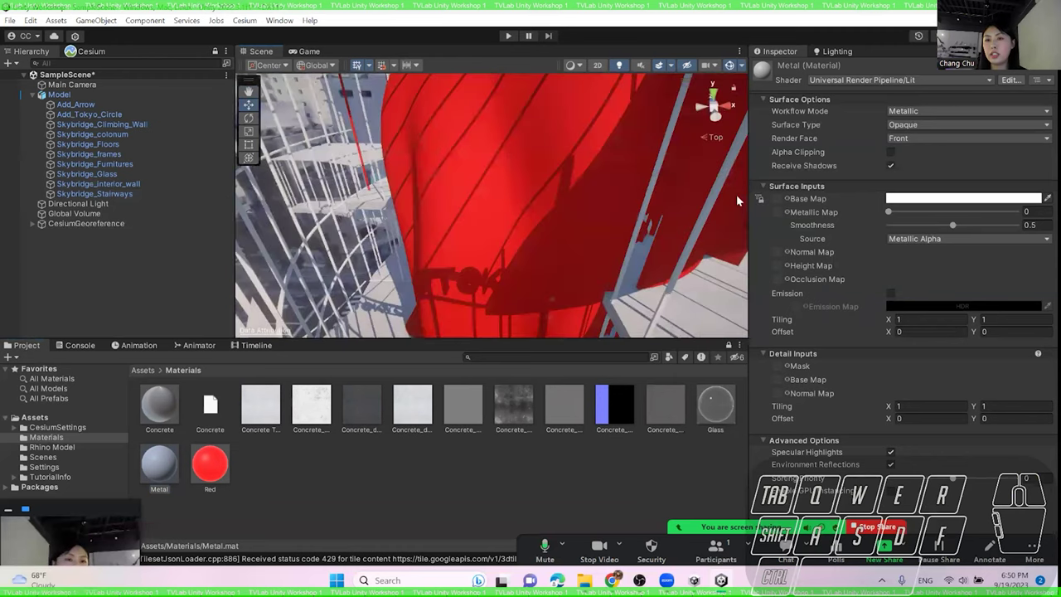
{"action": "scroll", "coordinate": [736, 194], "scroll_direction": "down", "scroll_amount": 8}
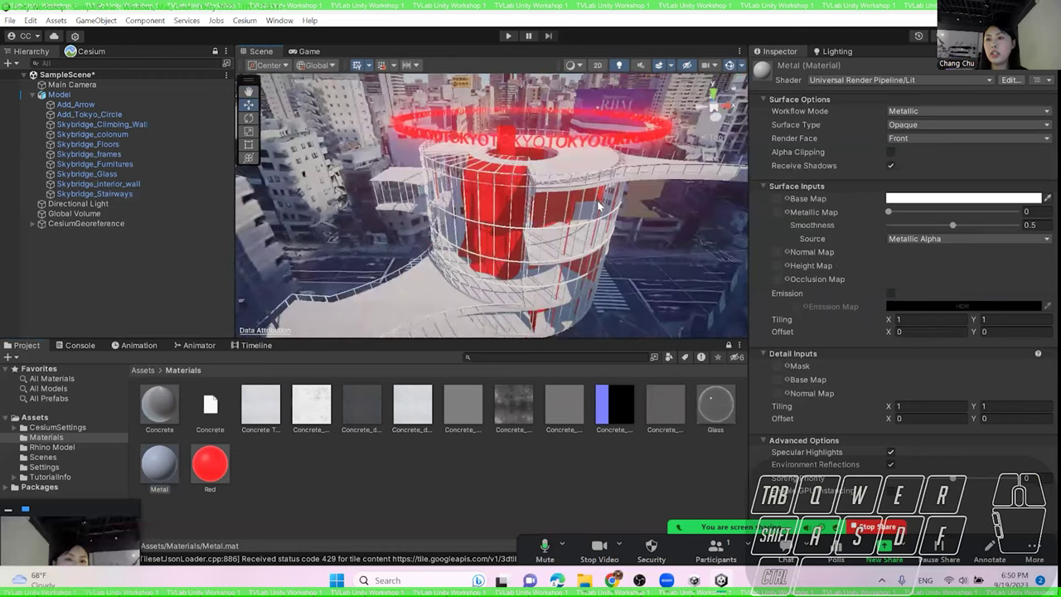
{"action": "left_click", "coordinate": [961, 198]}
{"action": "mouse_move", "coordinate": [945, 302]}
{"action": "left_mouse_down"}
{"action": "mouse_move", "coordinate": [943, 310]}
{"action": "mouse_move", "coordinate": [941, 296]}
{"action": "left_mouse_up"}
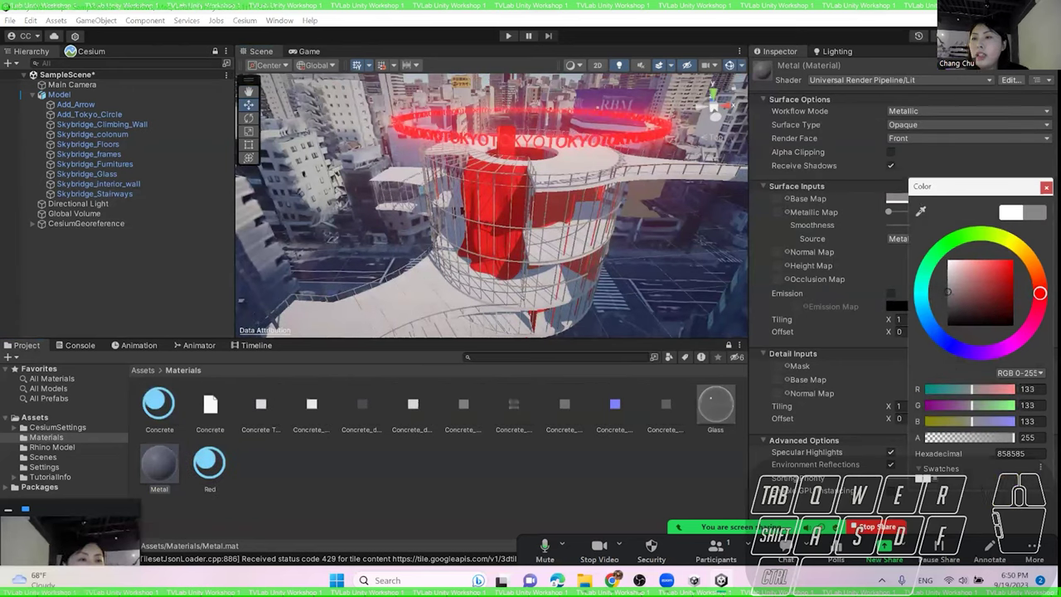
{"action": "left_click", "coordinate": [1046, 187]}
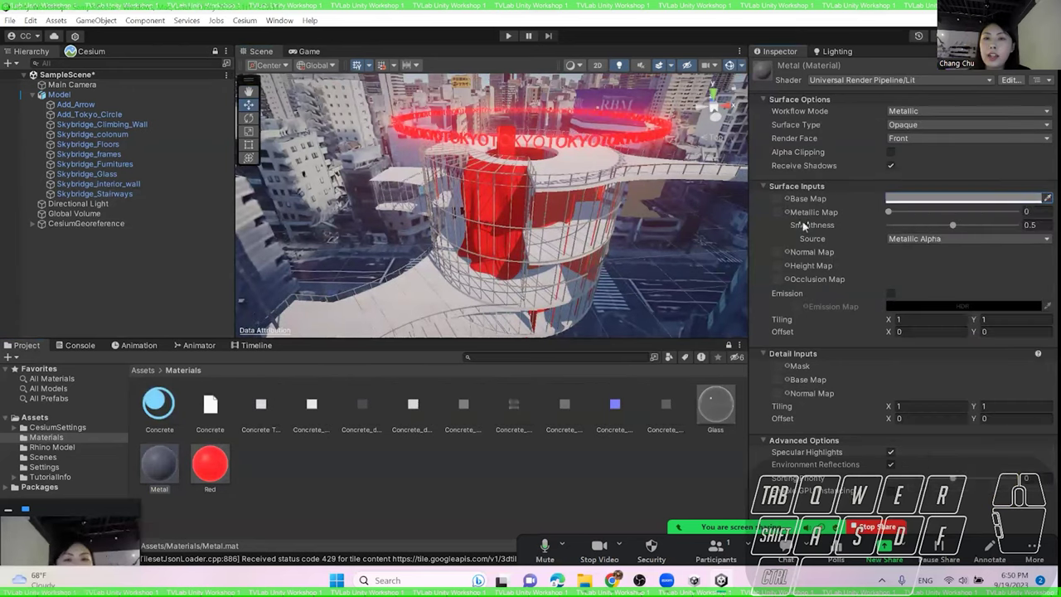
- Set the Metal material's Metallic Map value to 0.879 and its Smoothness to 0.701
{"action": "left_click_drag", "start_coordinate": [889, 214], "coordinate": [1006, 214]}
{"action": "scroll", "coordinate": [600, 155], "scroll_direction": "up", "scroll_amount": 5}
{"action": "right_click_drag", "start_coordinate": [600, 155], "coordinate": [680, 145]}
{"action": "left_click_drag", "start_coordinate": [1005, 212], "coordinate": [978, 226]}
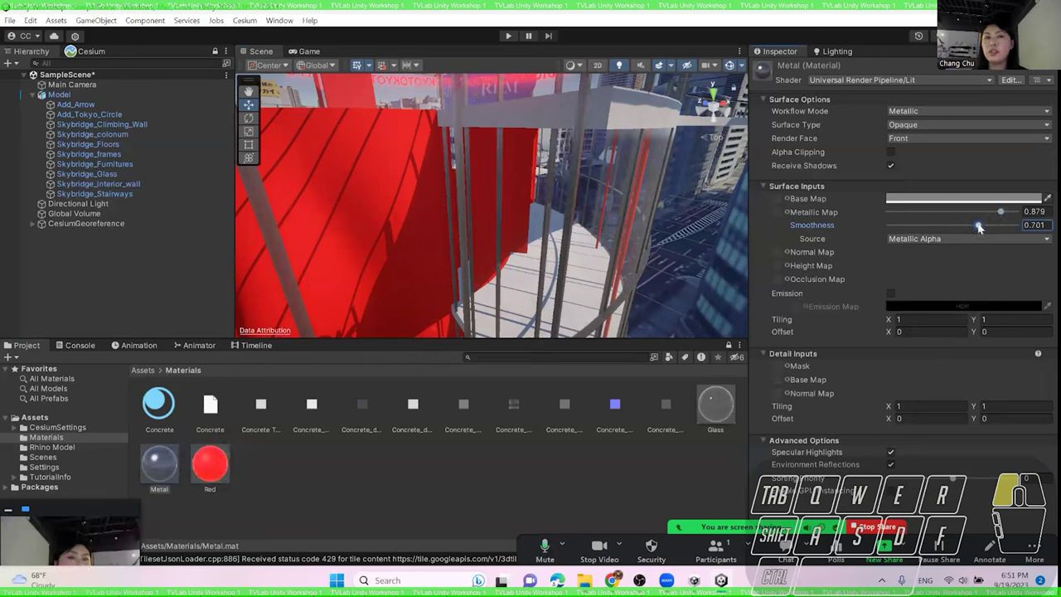
- Examine the metal frames across the whole skybridge from near and far in an enlarged scene view
{"action": "scroll", "coordinate": [587, 217], "scroll_direction": "down", "scroll_amount": 5}
{"action": "scroll", "coordinate": [587, 218], "scroll_direction": "up", "scroll_amount": 5}
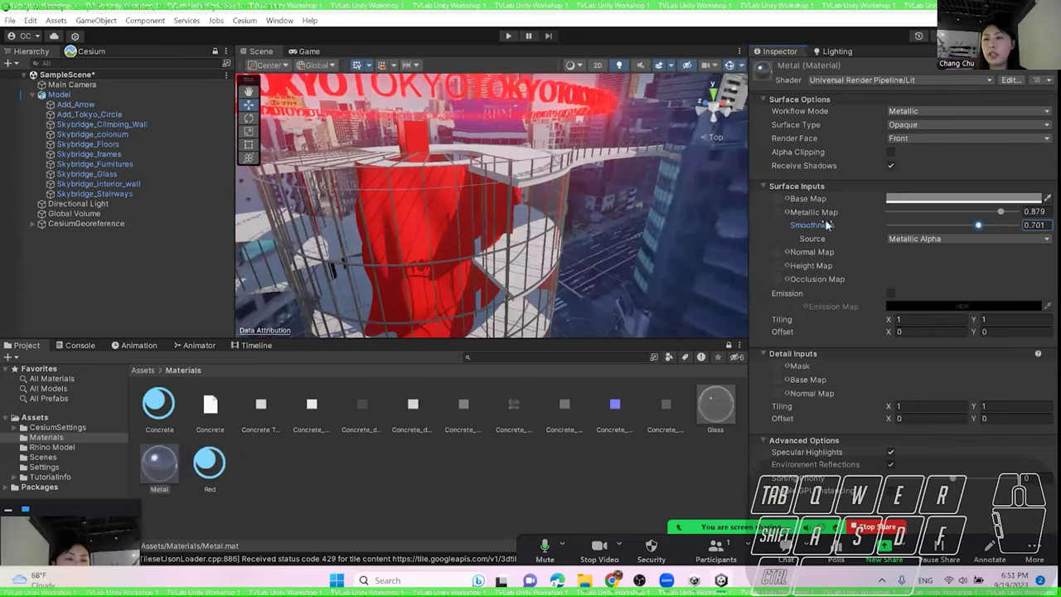
{"action": "left_click_drag", "start_coordinate": [750, 249], "coordinate": [812, 247]}
{"action": "right_click_drag", "start_coordinate": [502, 222], "coordinate": [576, 221]}
{"action": "key", "text": "s"}
{"action": "key", "text": "e"}
{"action": "key", "text": "q"}
{"action": "left_click_drag", "start_coordinate": [253, 207], "coordinate": [247, 207]}
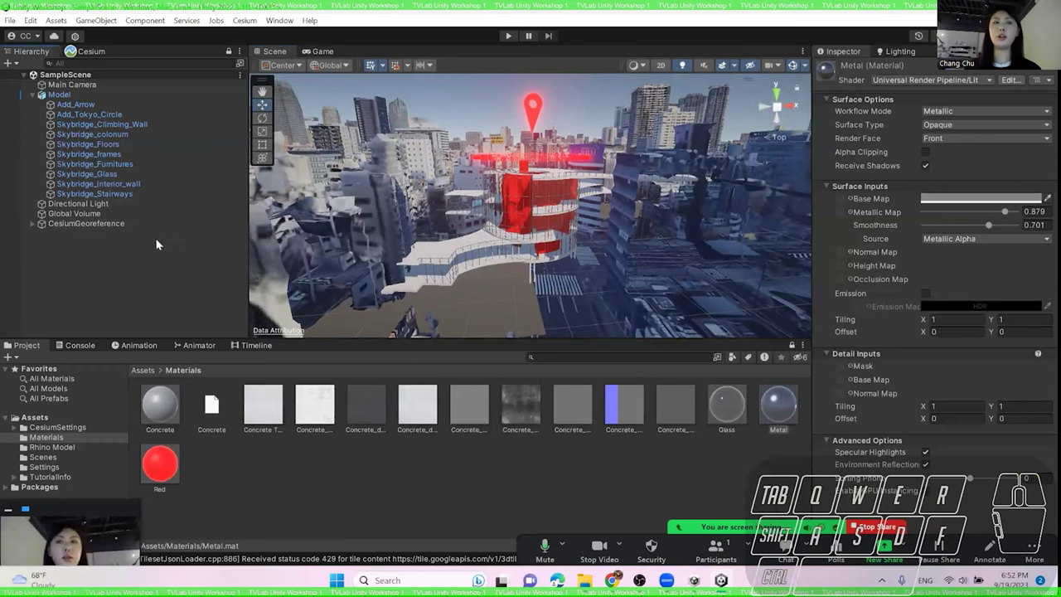
- Create a new folder named Audio in the project's Assets folder
{"action": "key", "text": "alt+Tab"}
{"action": "left_click", "coordinate": [143, 370]}
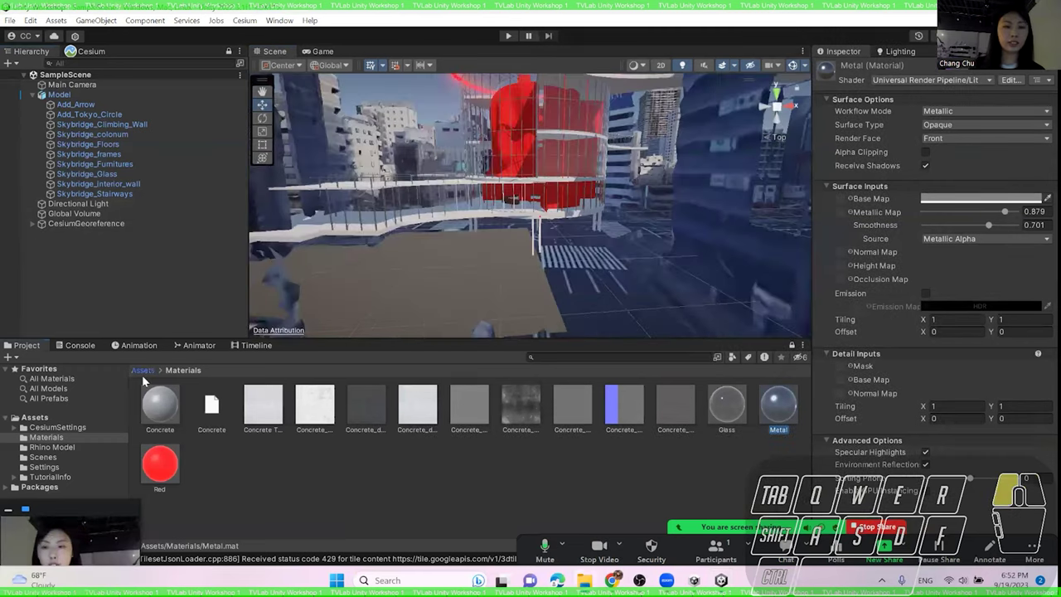
{"action": "right_click", "coordinate": [447, 407]}
{"action": "mouse_move", "coordinate": [638, 55]}
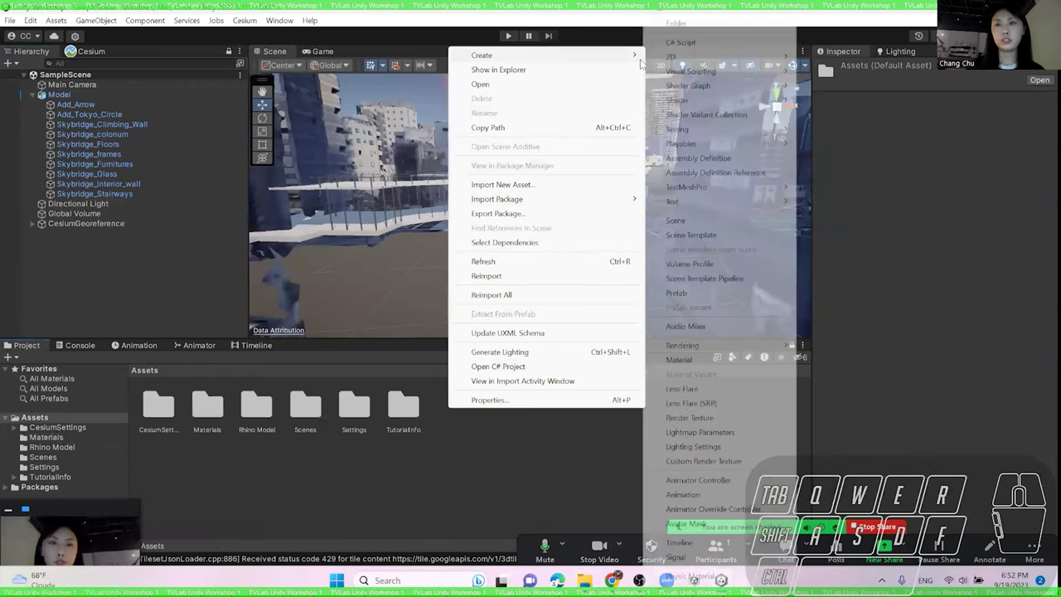
{"action": "left_click", "coordinate": [678, 25]}
{"action": "key", "text": "Caps_Lock"}
{"action": "type", "text": "A"}
{"action": "key", "text": "Caps_Lock"}
{"action": "type", "text": "udio"}
{"action": "left_click", "coordinate": [623, 415]}
- Import CityTrafficAudio.mp3 from the Documents you need for Workshop 1 folder in File Explorer into the Audio folder
{"action": "double_click", "coordinate": [155, 407]}
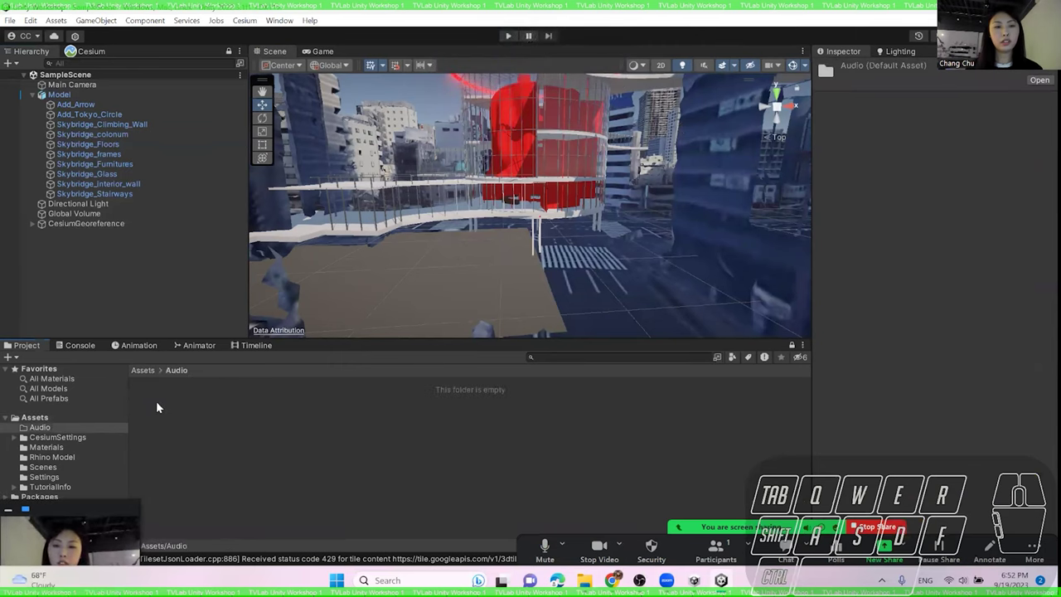
{"action": "left_click", "coordinate": [585, 580]}
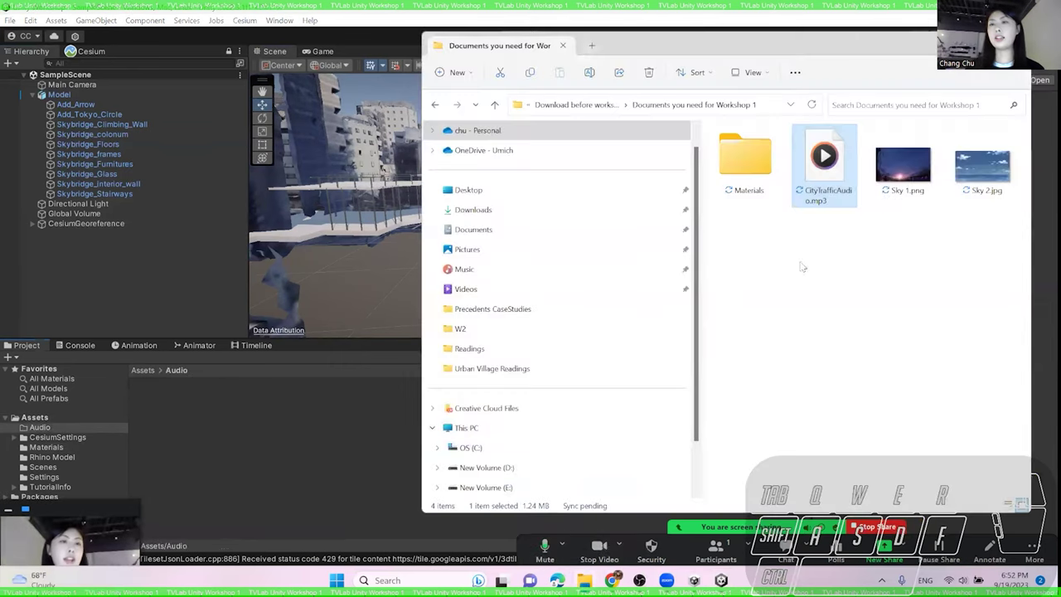
{"action": "left_click_drag", "start_coordinate": [824, 168], "coordinate": [169, 421]}
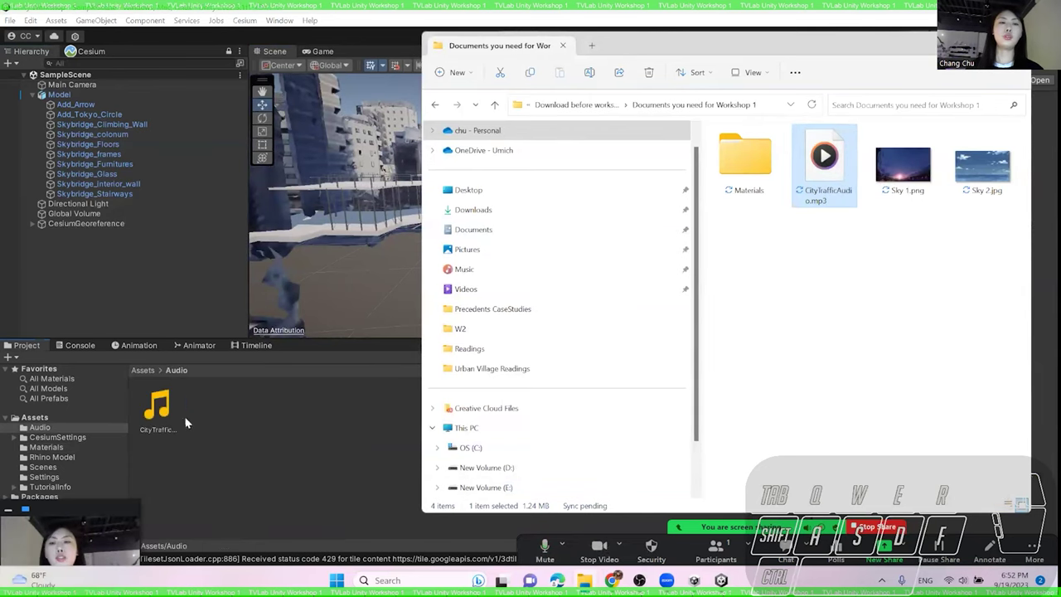
{"action": "left_click", "coordinate": [246, 407]}
- Attach the CityTrafficAudio clip to the Add_Arrow object above the skybridge as an Audio Source
{"action": "right_click_drag", "start_coordinate": [315, 281], "coordinate": [550, 246]}
{"action": "key", "text": "q"}
{"action": "key", "text": "e"}
{"action": "key", "text": "w"}
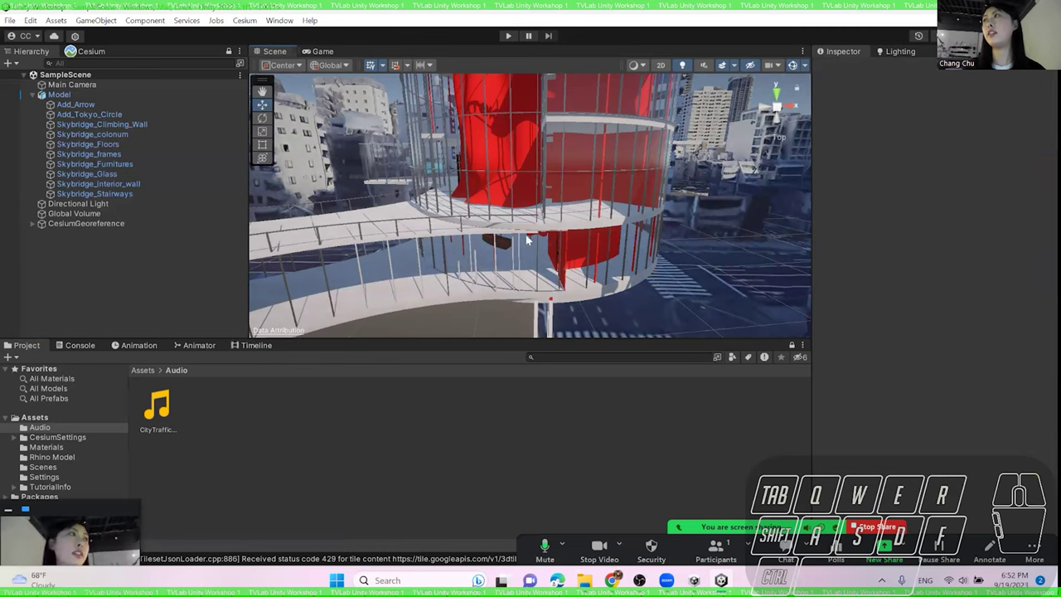
{"action": "right_click_drag", "start_coordinate": [571, 235], "coordinate": [568, 234]}
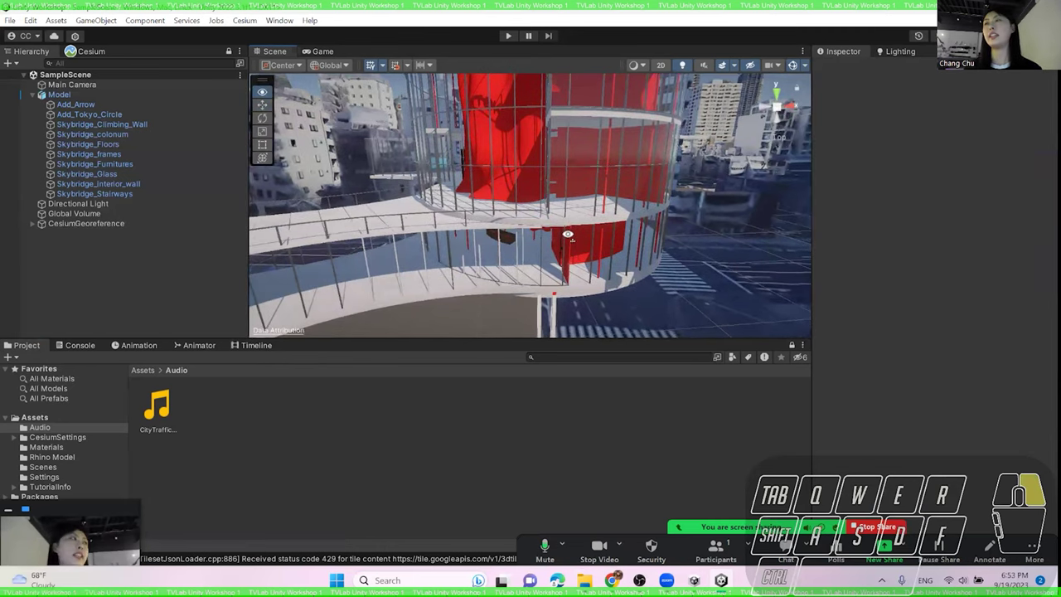
{"action": "left_click", "coordinate": [464, 179]}
{"action": "key", "text": "f"}
{"action": "right_click_drag", "start_coordinate": [481, 150], "coordinate": [518, 114]}
{"action": "left_click_drag", "start_coordinate": [157, 408], "coordinate": [211, 102]}
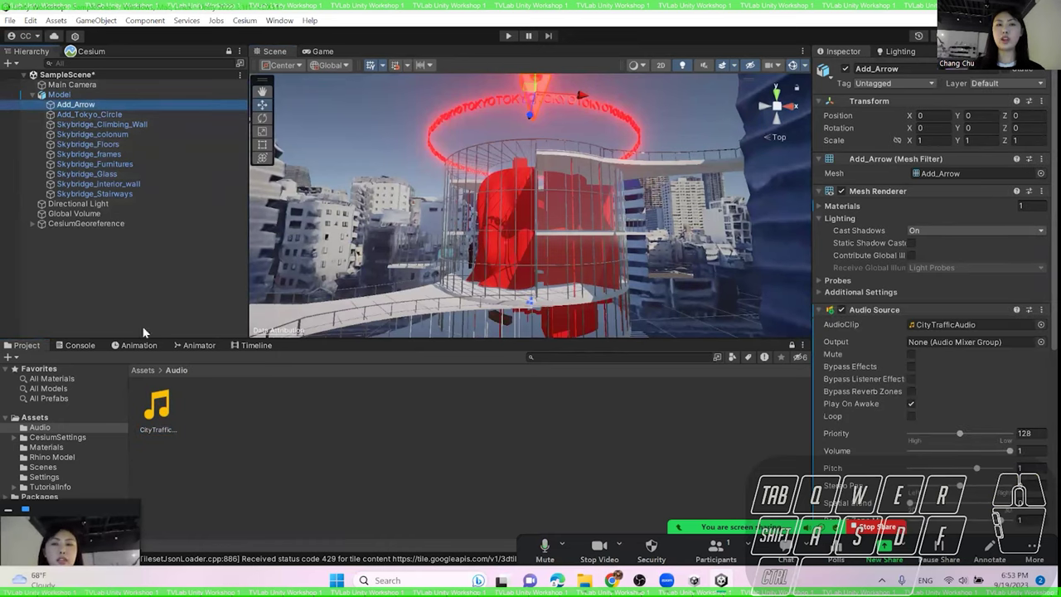
- Enable Loop on Add_Arrow's Audio Source and set its Spatial Blend to 0.655
{"action": "left_click_drag", "start_coordinate": [812, 248], "coordinate": [788, 248]}
{"action": "scroll", "coordinate": [808, 265], "scroll_direction": "down", "scroll_amount": 1}
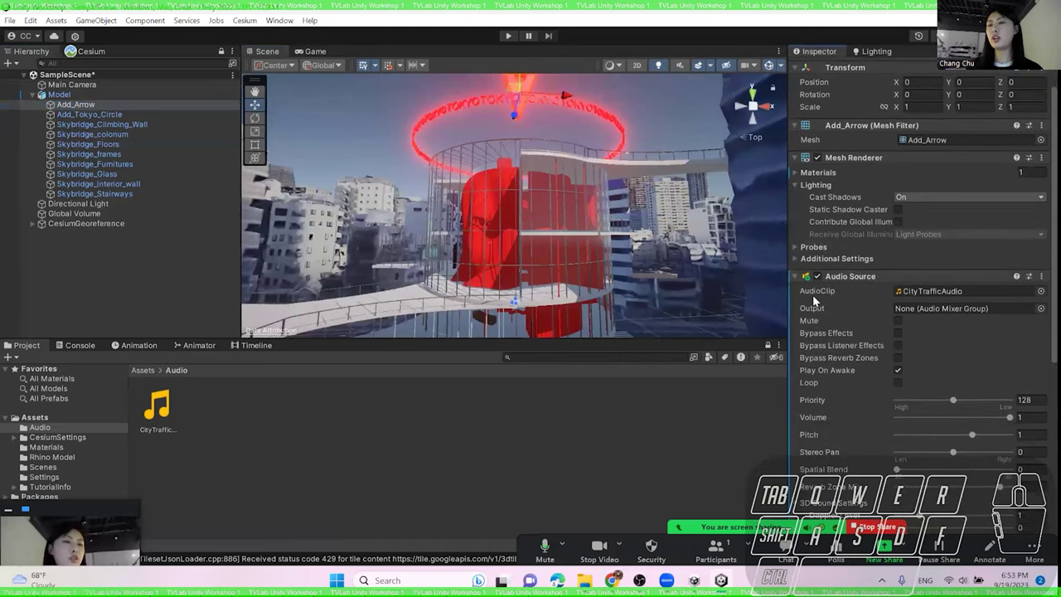
{"action": "scroll", "coordinate": [858, 246], "scroll_direction": "down", "scroll_amount": 2}
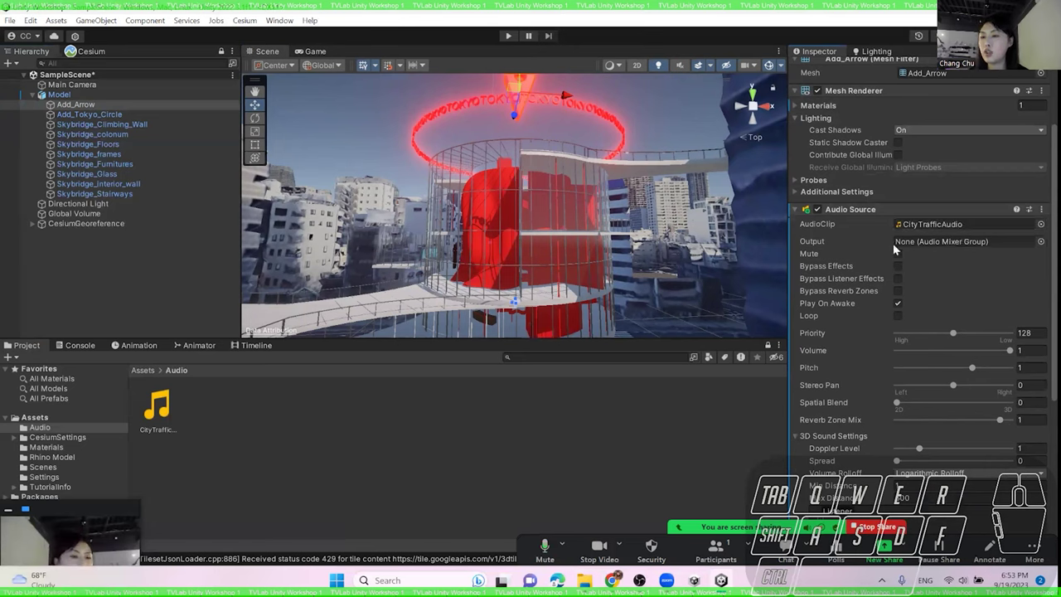
{"action": "scroll", "coordinate": [891, 263], "scroll_direction": "down", "scroll_amount": 2}
{"action": "left_click", "coordinate": [897, 282]}
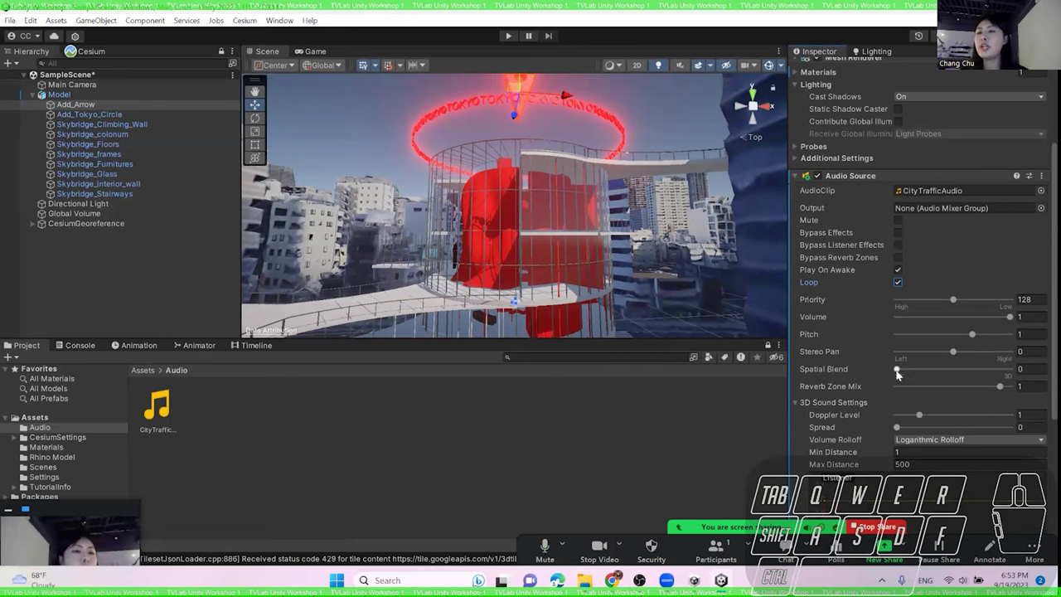
{"action": "left_click_drag", "start_coordinate": [899, 373], "coordinate": [972, 374]}
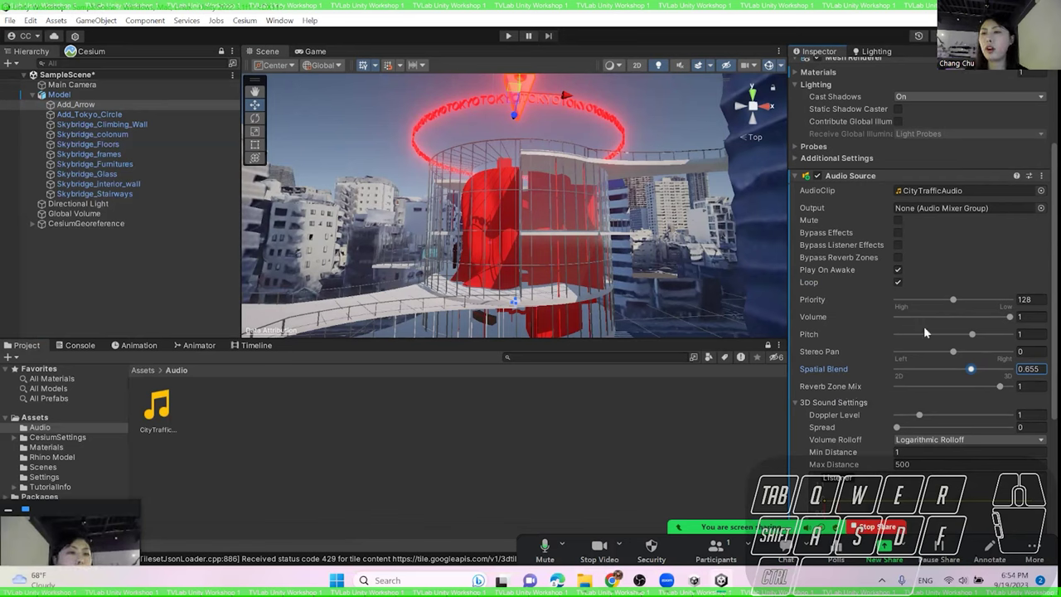
- Review the Min Distance and Max Distance in the Audio Source's 3D Sound Settings, leaving nothing selected at the end
{"action": "scroll", "coordinate": [904, 342], "scroll_direction": "down", "scroll_amount": 3}
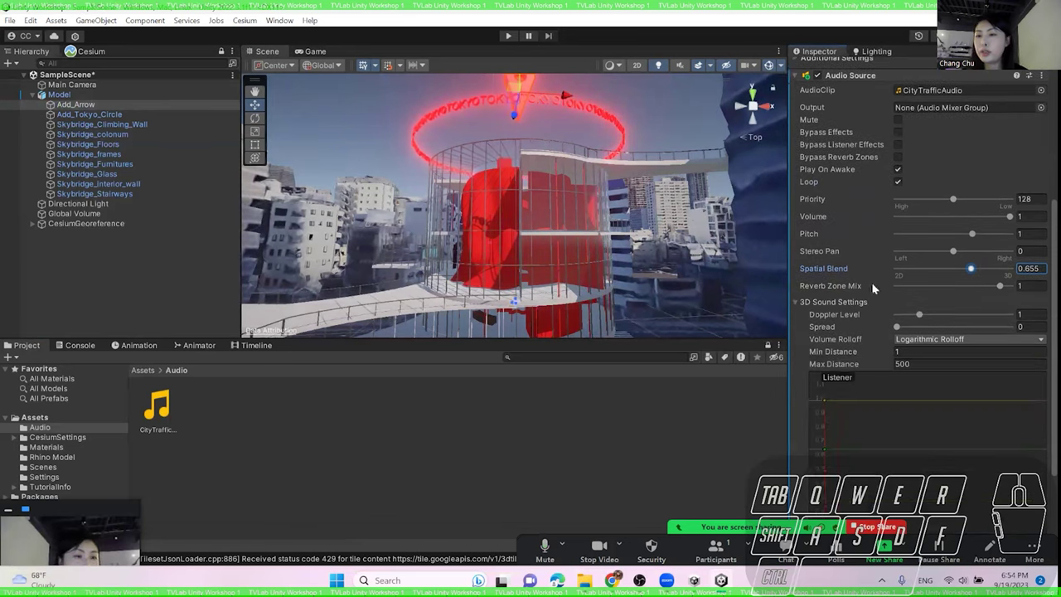
{"action": "left_click", "coordinate": [912, 363]}
{"action": "left_click", "coordinate": [912, 353]}
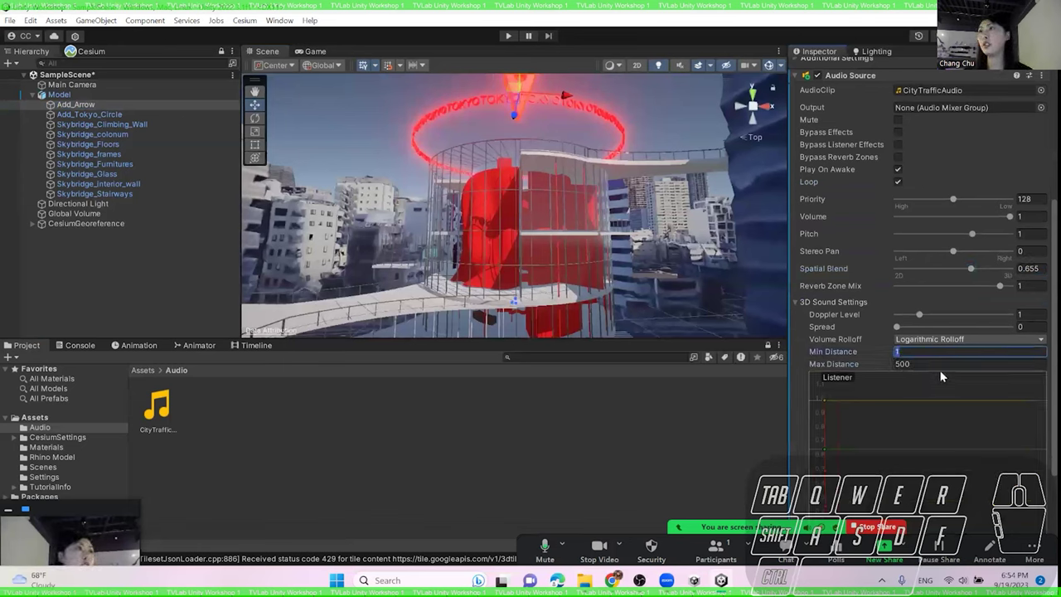
{"action": "left_click", "coordinate": [876, 364]}
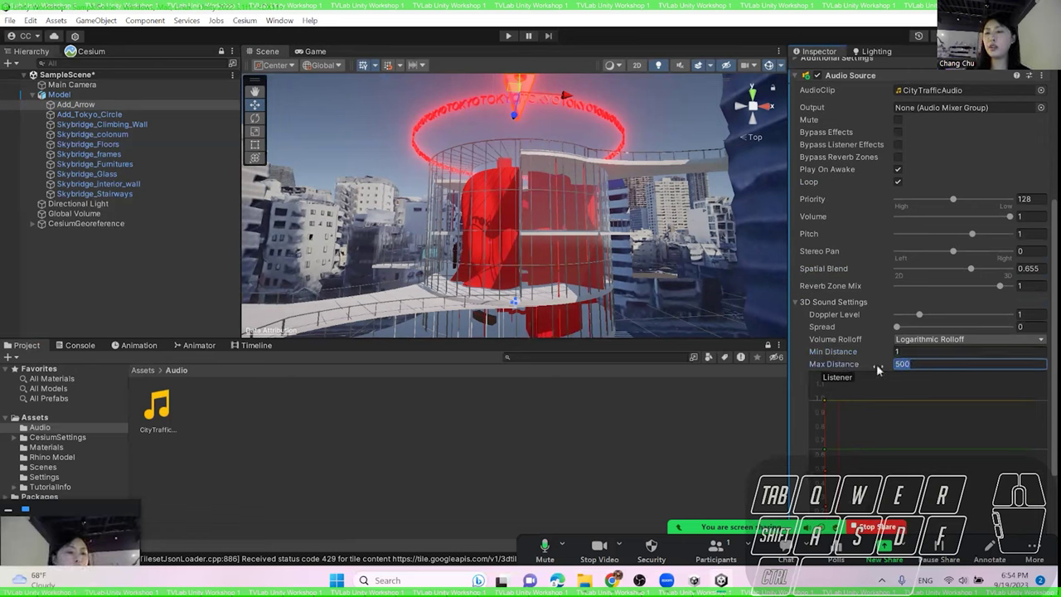
{"action": "left_click", "coordinate": [915, 352]}
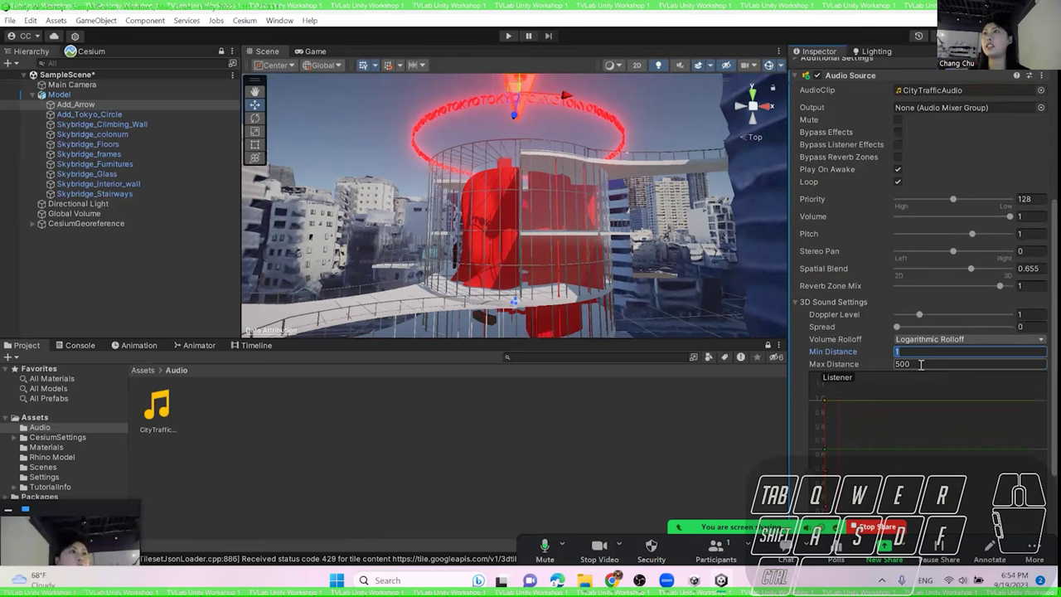
{"action": "left_click", "coordinate": [668, 446]}
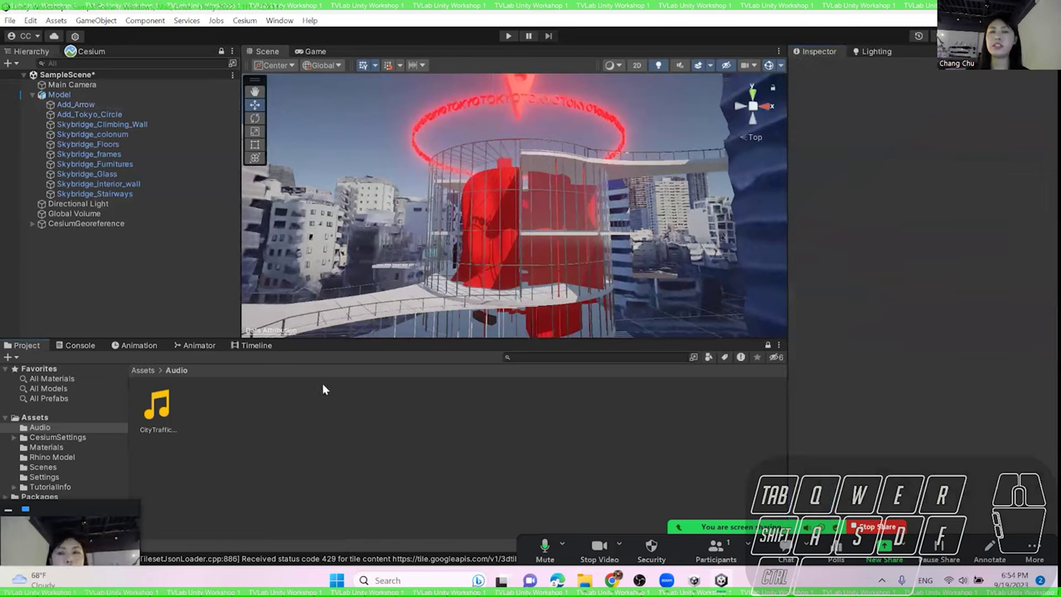
- Preview what the main camera sees in an enlarged Game view
{"action": "right_click_drag", "start_coordinate": [506, 217], "coordinate": [521, 218]}
{"action": "key", "text": "s"}
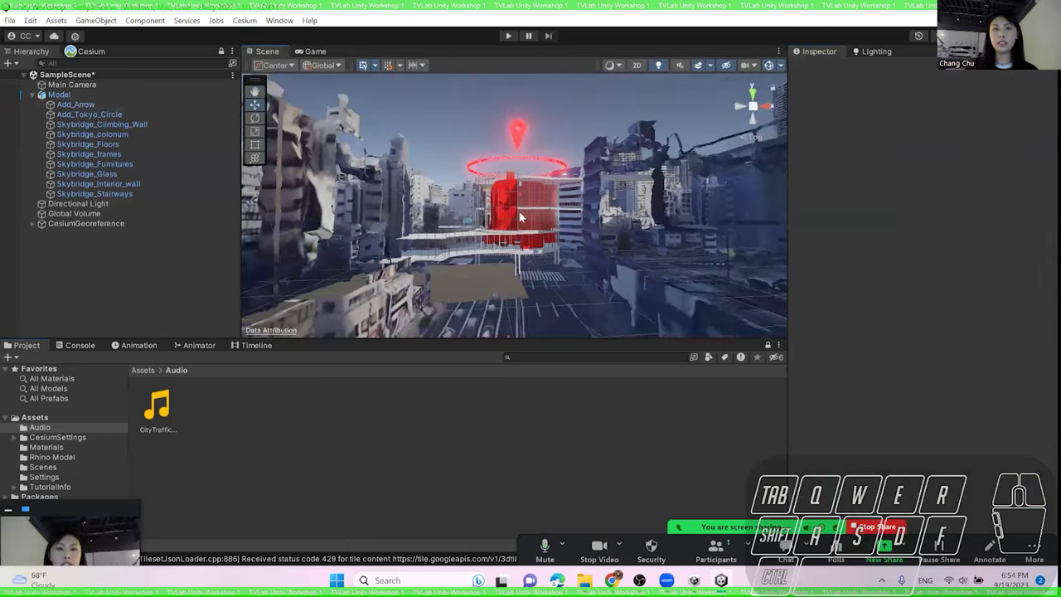
{"action": "left_click", "coordinate": [316, 51]}
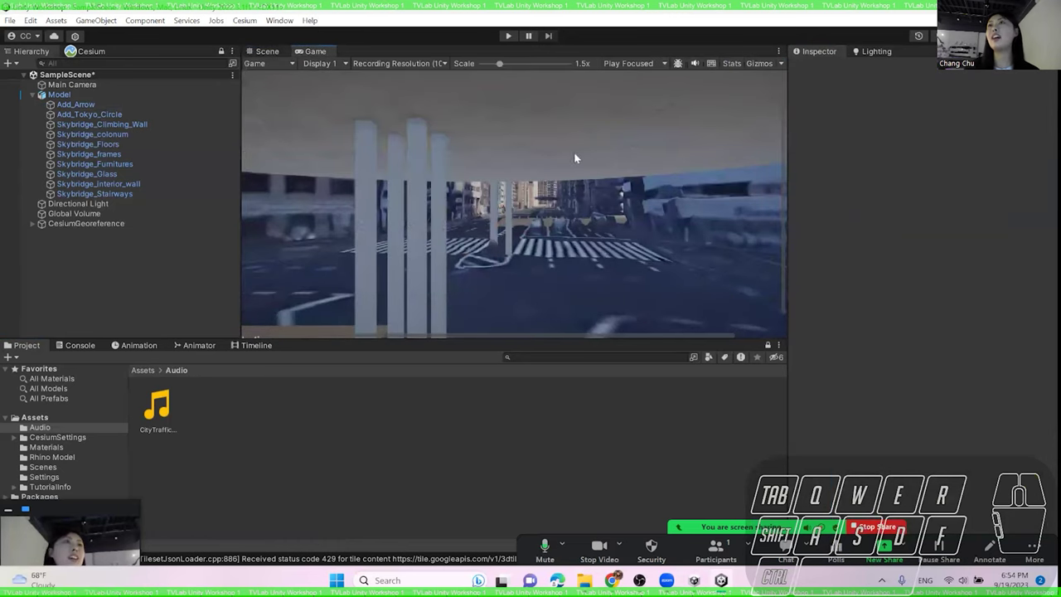
{"action": "left_click_drag", "start_coordinate": [535, 340], "coordinate": [533, 408]}
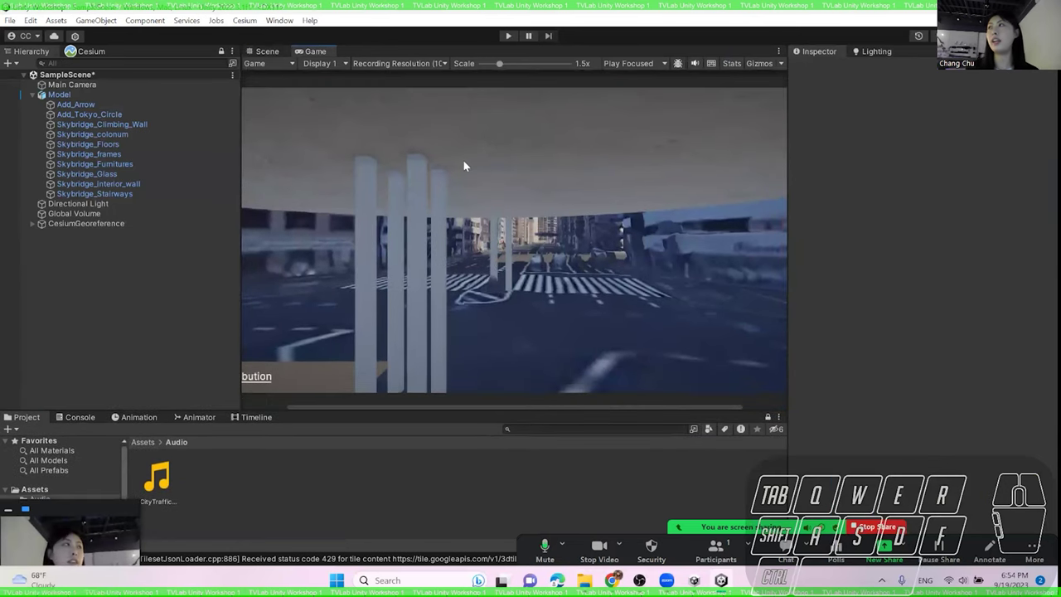
- Align the Main Camera with a scene view framing the whole skybridge and its arrow, and check the framing in the Game view
{"action": "left_click", "coordinate": [72, 85]}
{"action": "left_click", "coordinate": [265, 51]}
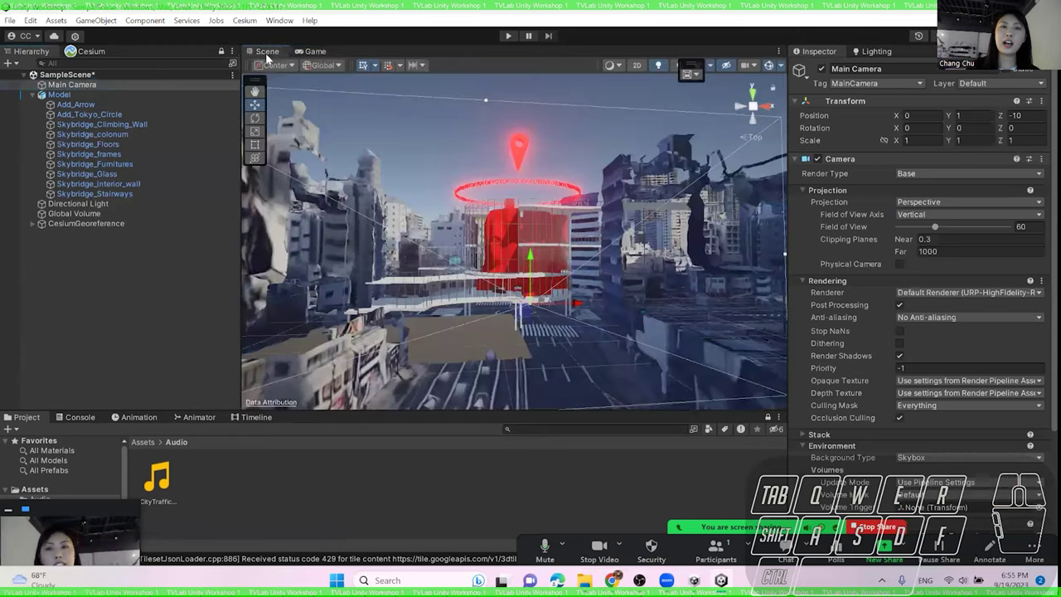
{"action": "left_click", "coordinate": [148, 86]}
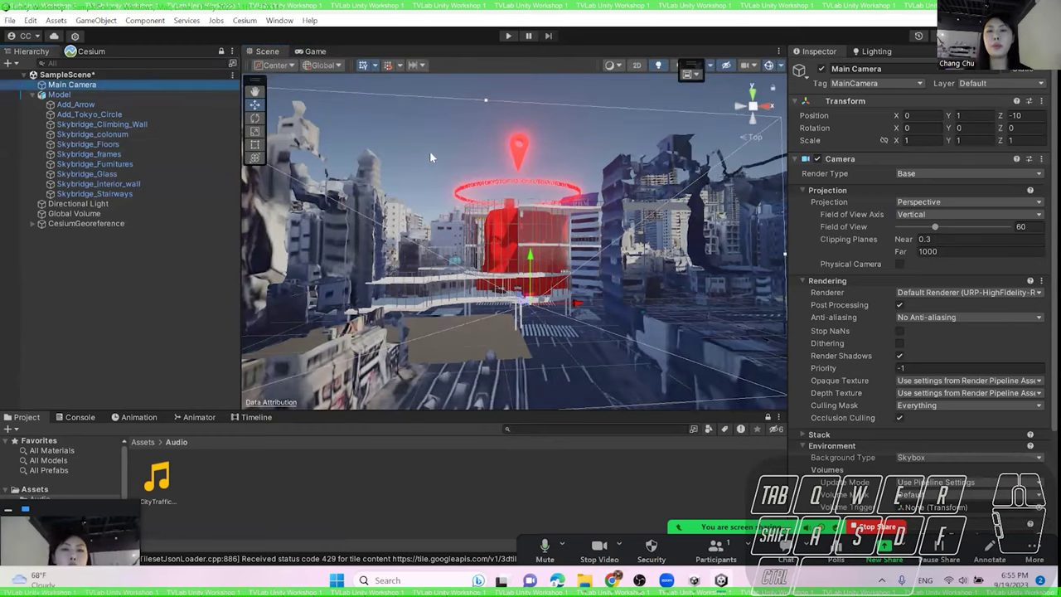
{"action": "right_click_drag", "start_coordinate": [533, 211], "coordinate": [532, 208]}
{"action": "key", "text": "s"}
{"action": "key", "text": "q"}
{"action": "key", "text": "w"}
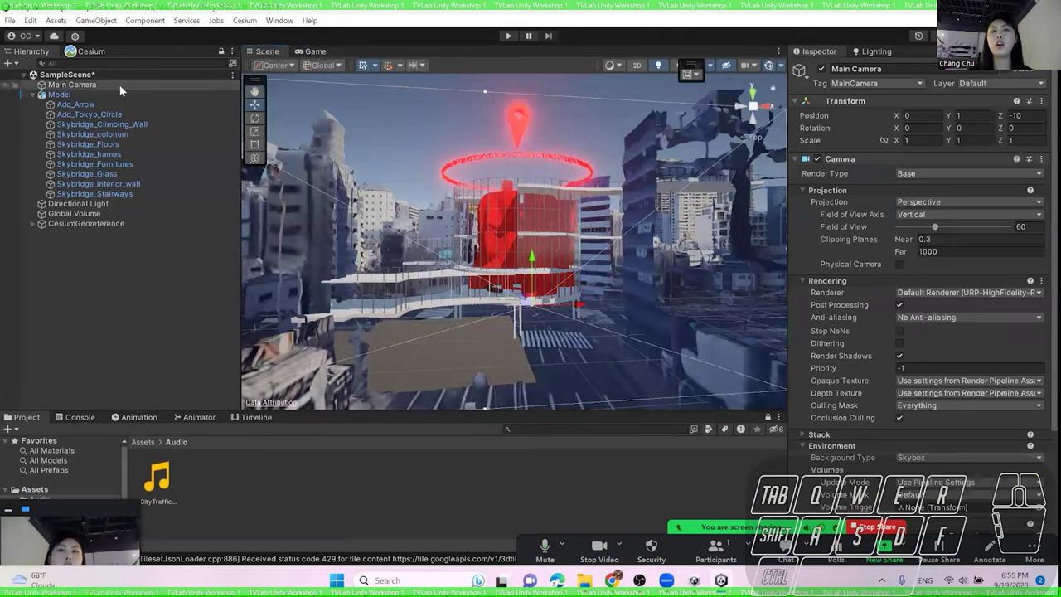
{"action": "right_click", "coordinate": [60, 86]}
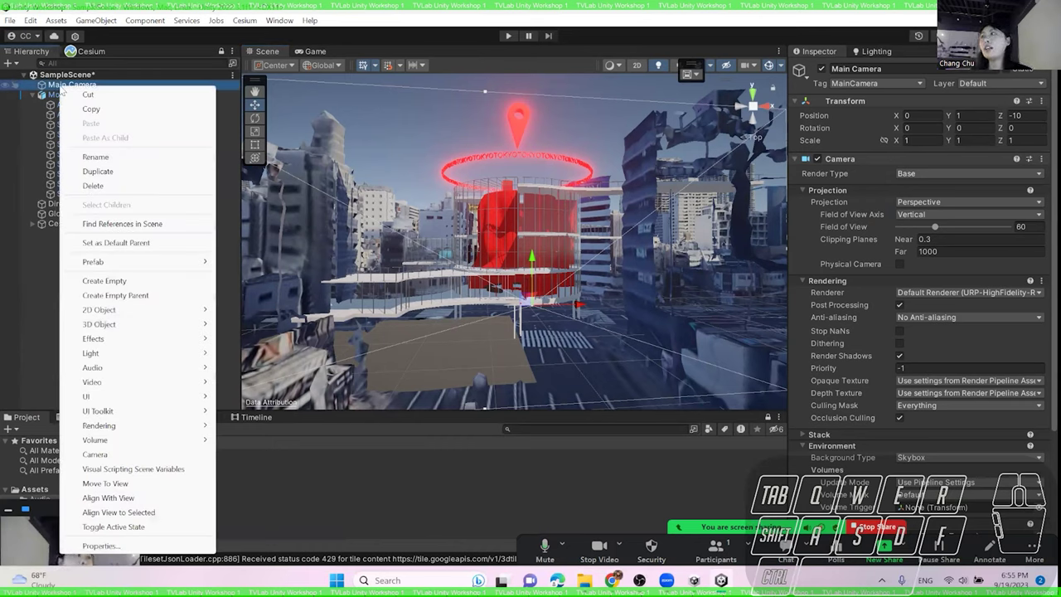
{"action": "left_click", "coordinate": [189, 498]}
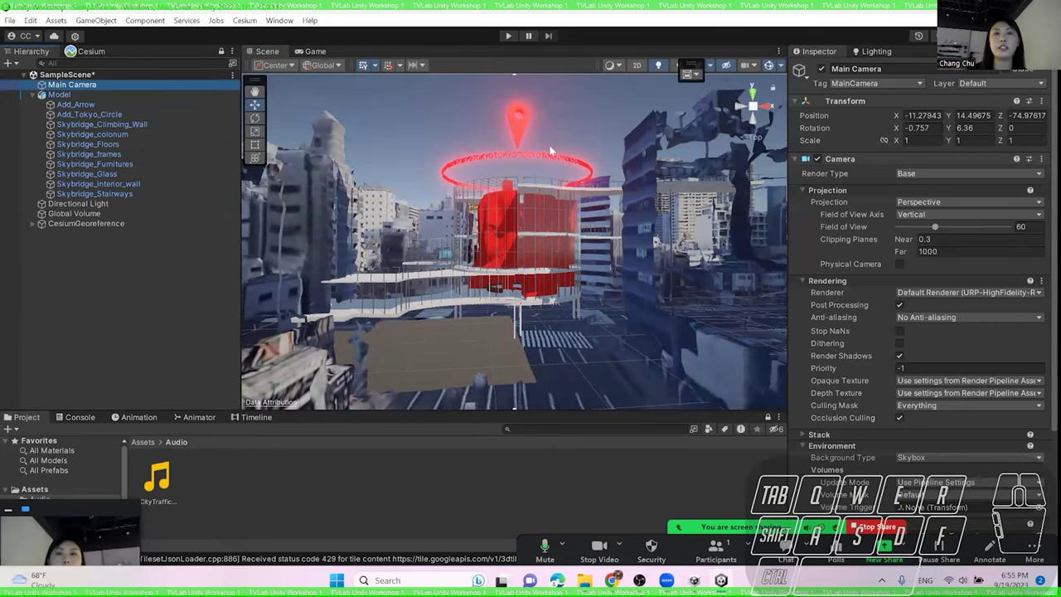
{"action": "left_click", "coordinate": [310, 51]}
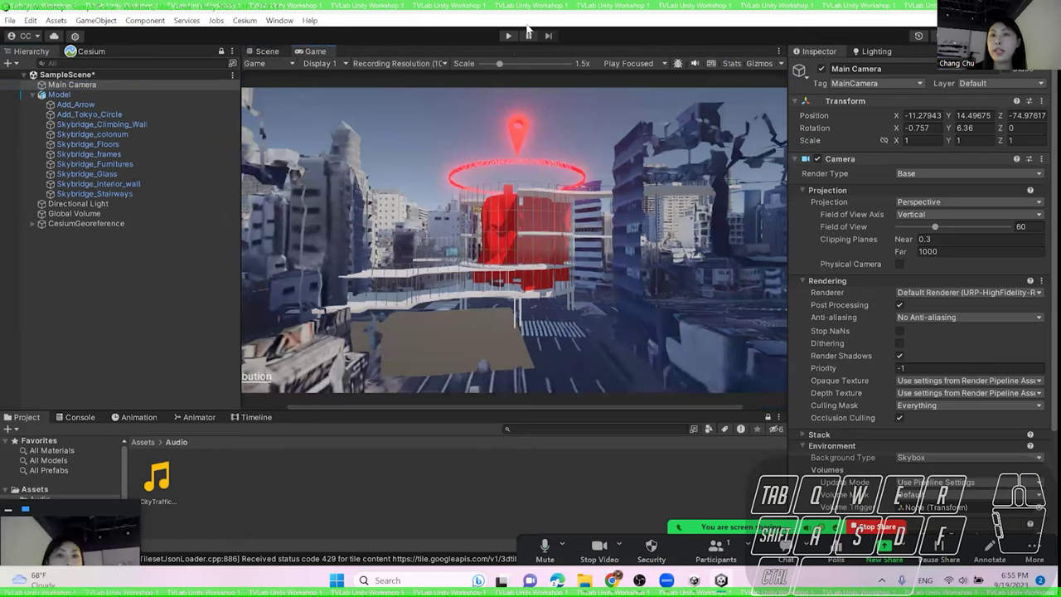
{"action": "left_click_drag", "start_coordinate": [789, 132], "coordinate": [851, 132]}
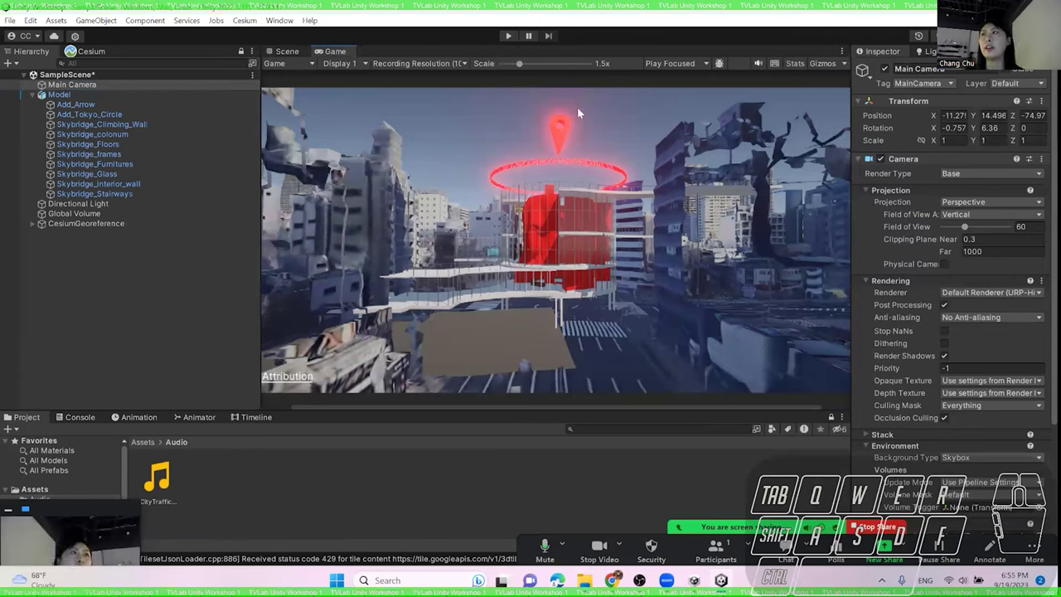
- Play the scene in a widened Game view to check the Main Camera framing and traffic audio, lower the system volume, and stop playback
{"action": "left_click", "coordinate": [511, 37]}
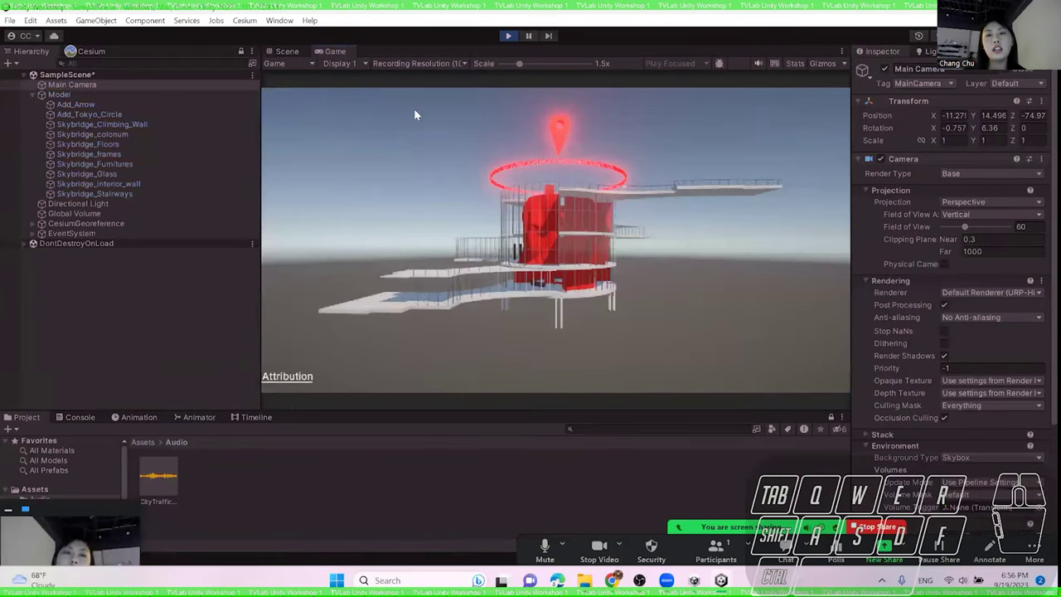
{"action": "left_click_drag", "start_coordinate": [261, 281], "coordinate": [161, 277]}
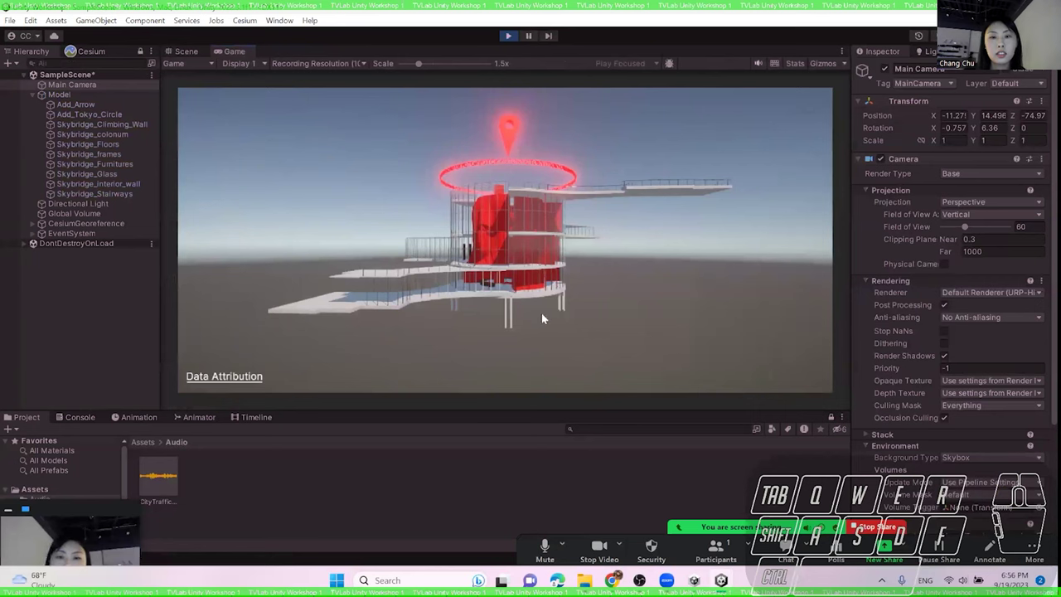
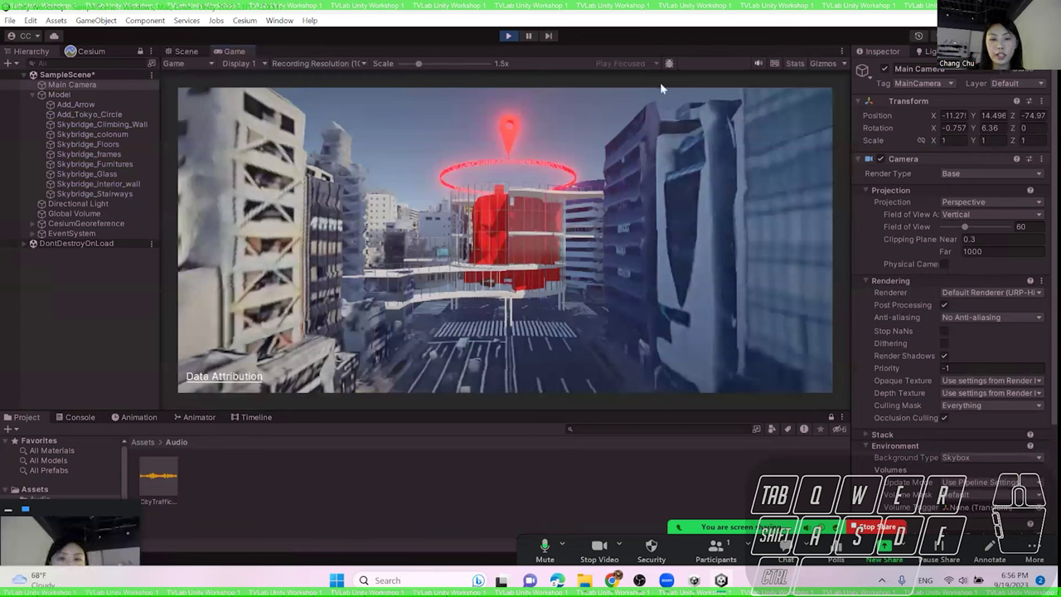
{"action": "key", "text": "XF86AudioLowerVolume"}
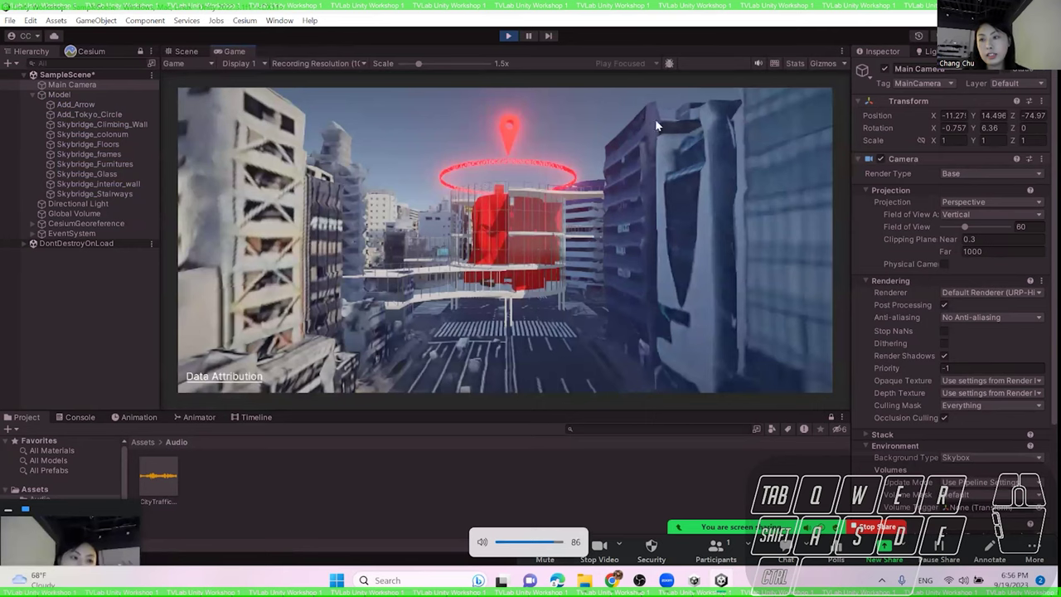
{"action": "left_click", "coordinate": [508, 35]}
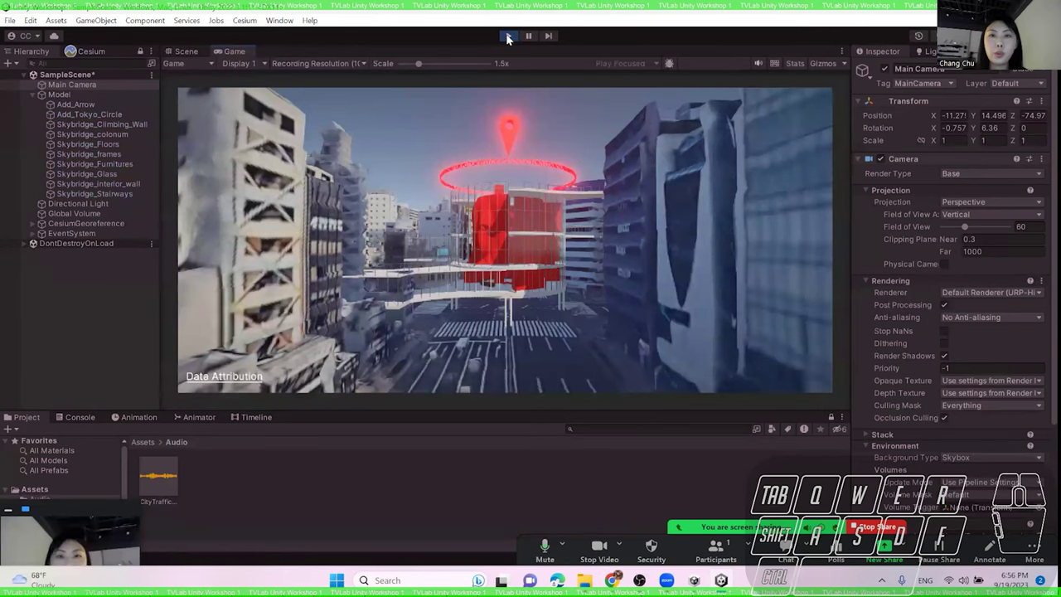
- Set the Max Distance of Add_Arrow's Audio Source to 2000 in the 3D Sound Settings
{"action": "left_click", "coordinate": [74, 104]}
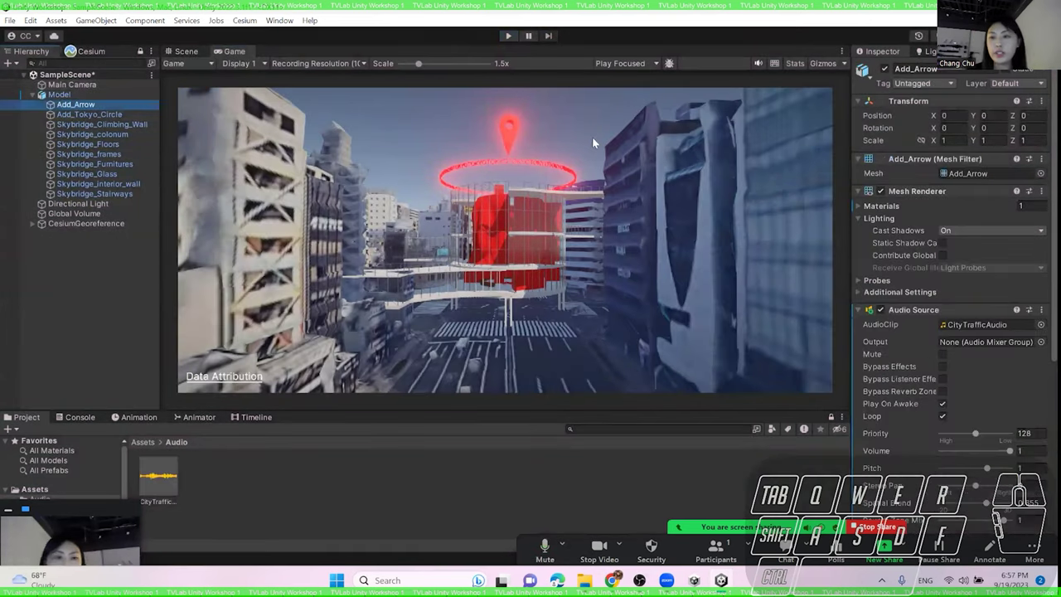
{"action": "left_click_drag", "start_coordinate": [850, 194], "coordinate": [773, 207]}
{"action": "scroll", "coordinate": [845, 270], "scroll_direction": "down", "scroll_amount": 6}
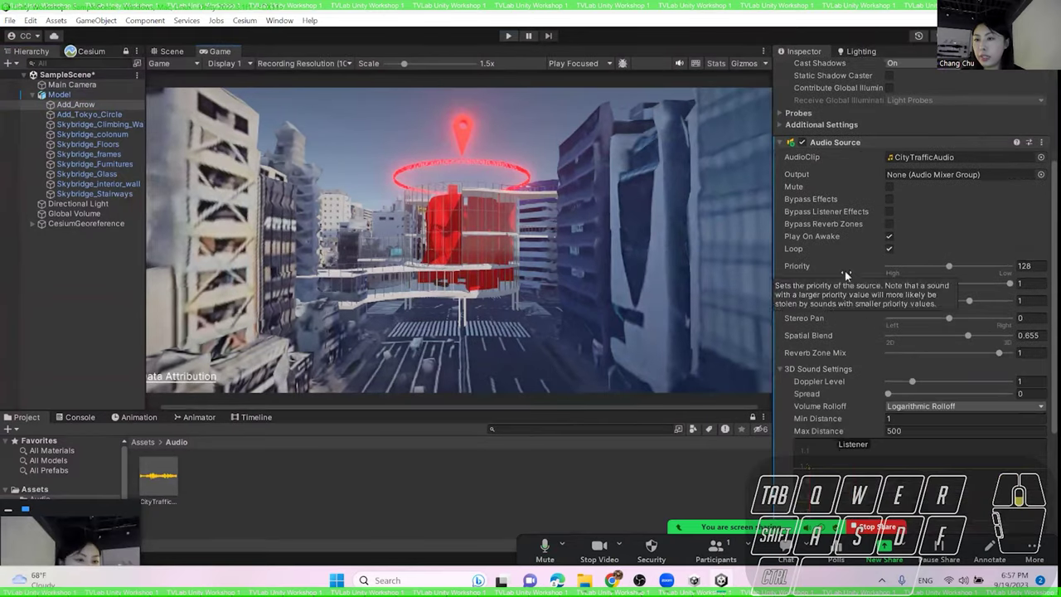
{"action": "left_click", "coordinate": [899, 397]}
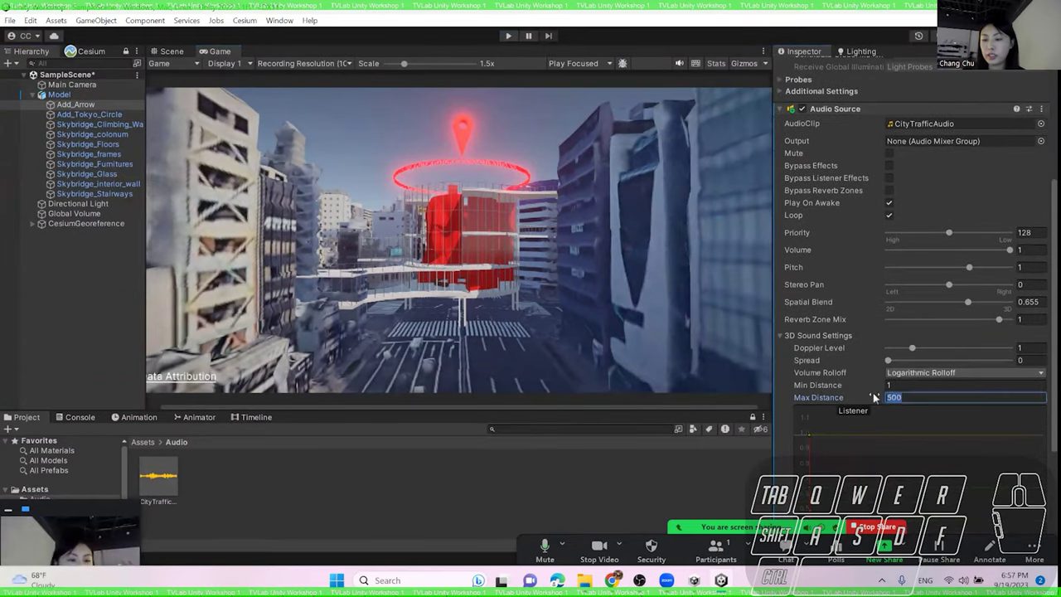
{"action": "type", "text": "2000"}
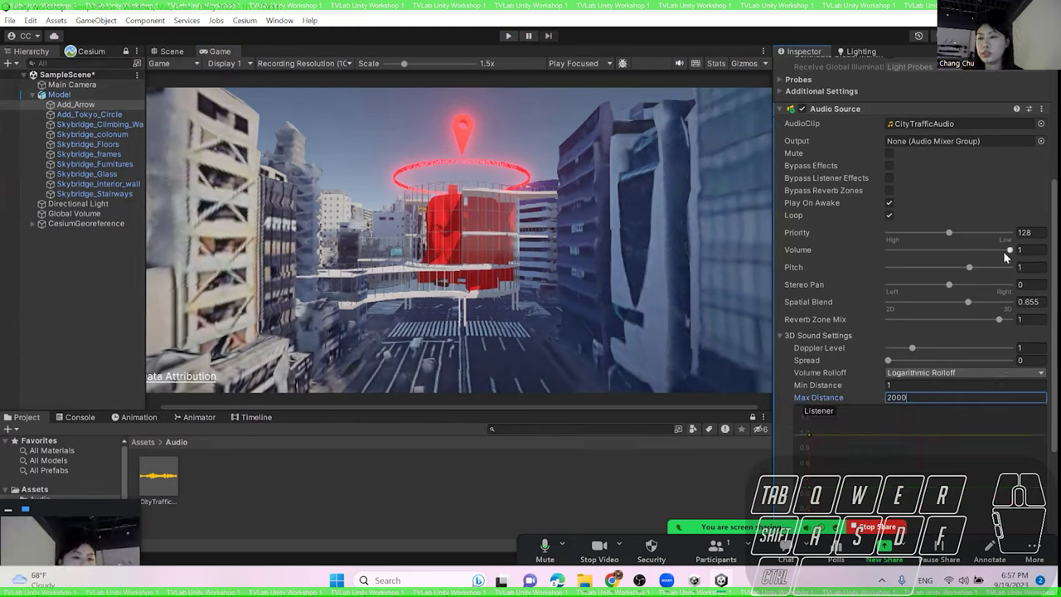
{"action": "scroll", "coordinate": [824, 280], "scroll_direction": "up", "scroll_amount": 4}
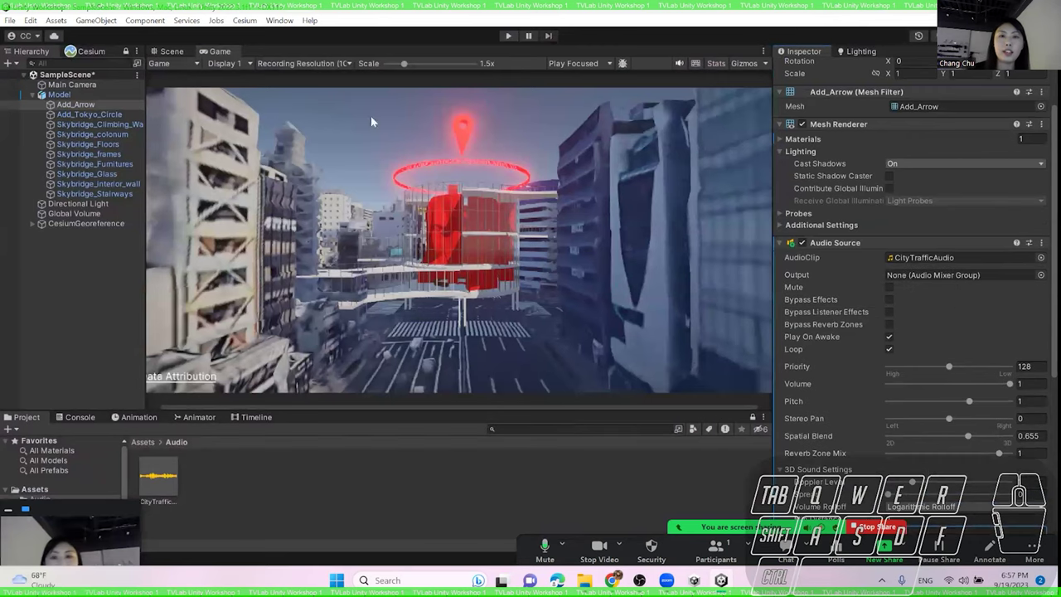
- Align the Main Camera with a closer scene view of the skybridge, its Tokyo ring and the arrow
{"action": "right_click_drag", "start_coordinate": [483, 294], "coordinate": [483, 294]}
{"action": "key", "text": "e"}
{"action": "key", "text": "w"}
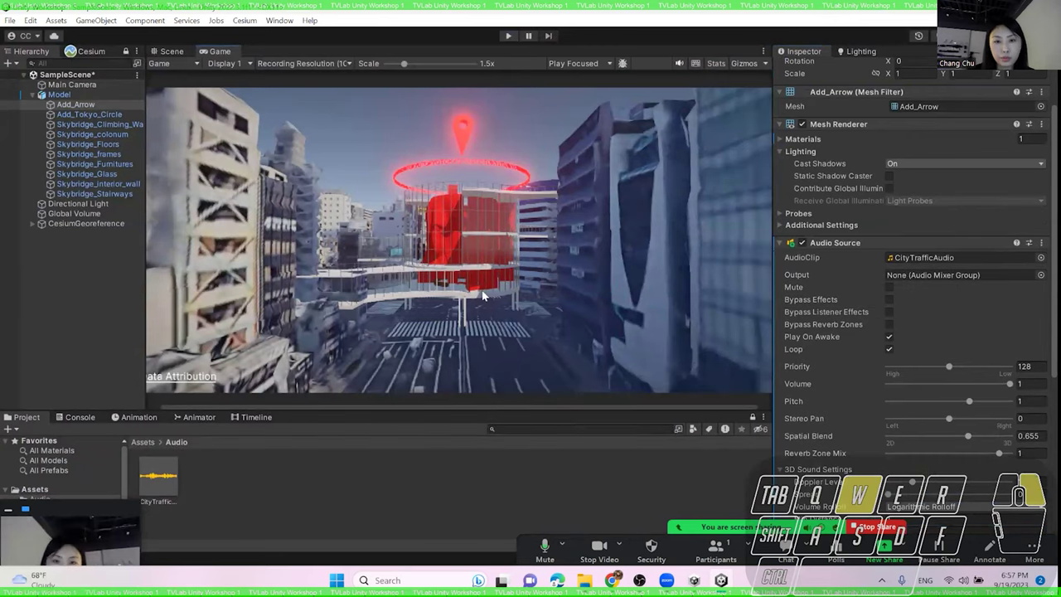
{"action": "key", "text": "ctrl+1"}
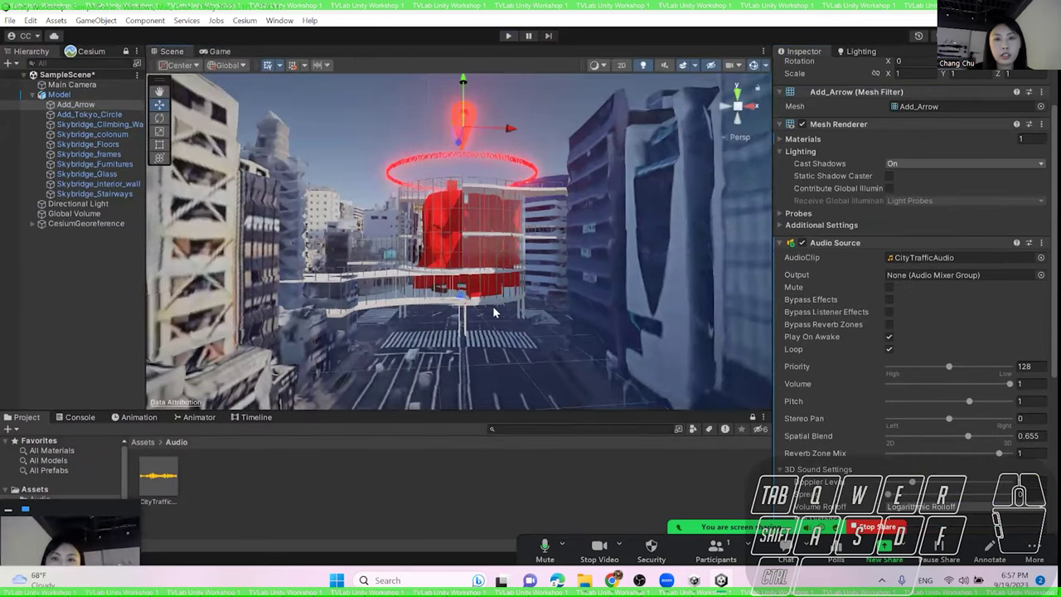
{"action": "scroll", "coordinate": [494, 312], "scroll_direction": "up", "scroll_amount": 1}
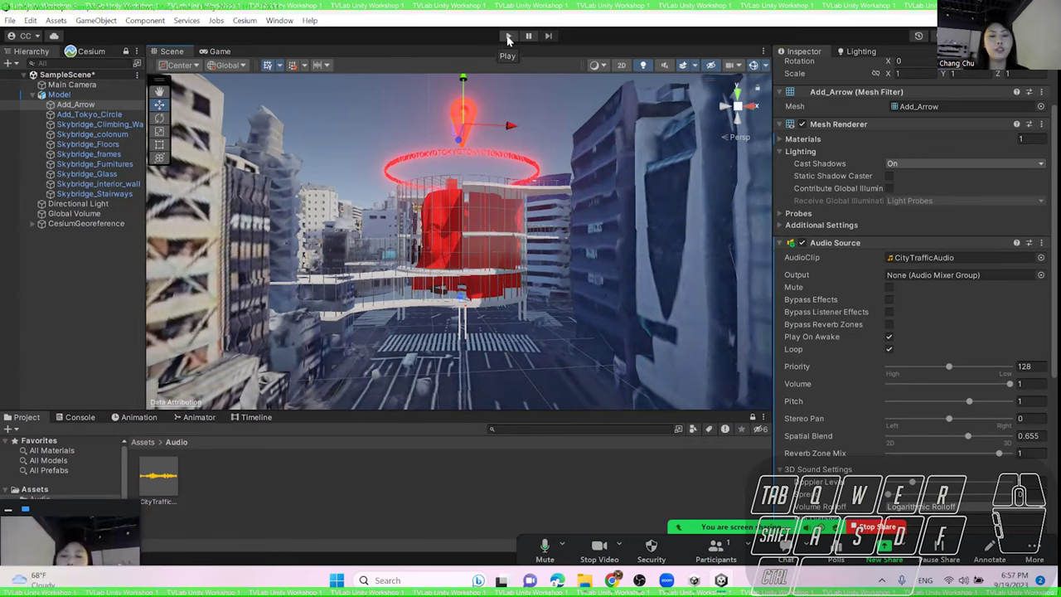
{"action": "key", "text": "w"}
{"action": "right_click_drag", "start_coordinate": [464, 260], "coordinate": [463, 258]}
{"action": "left_click", "coordinate": [71, 86]}
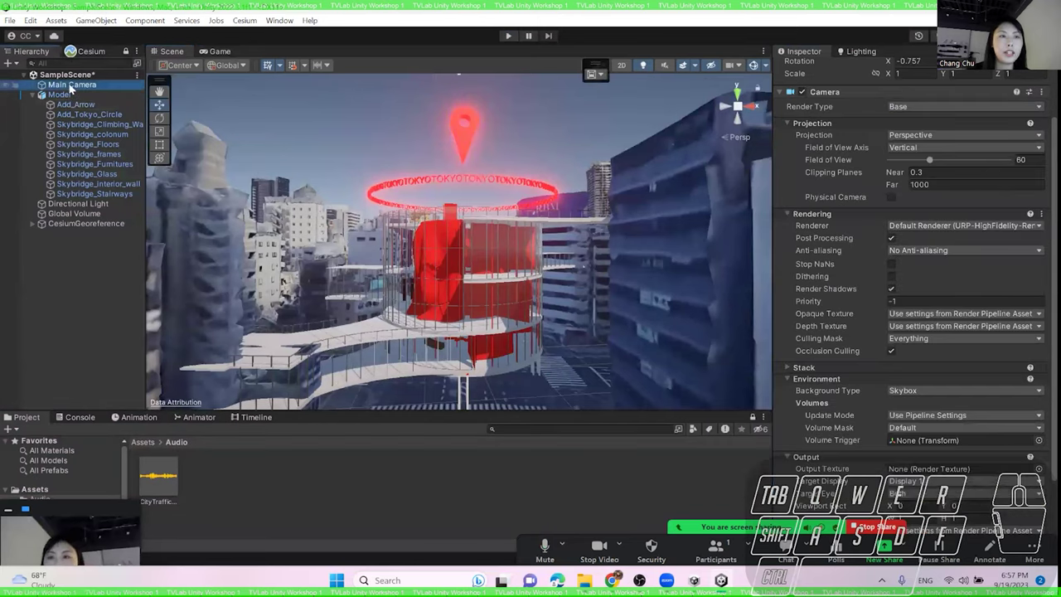
{"action": "right_click", "coordinate": [70, 86]}
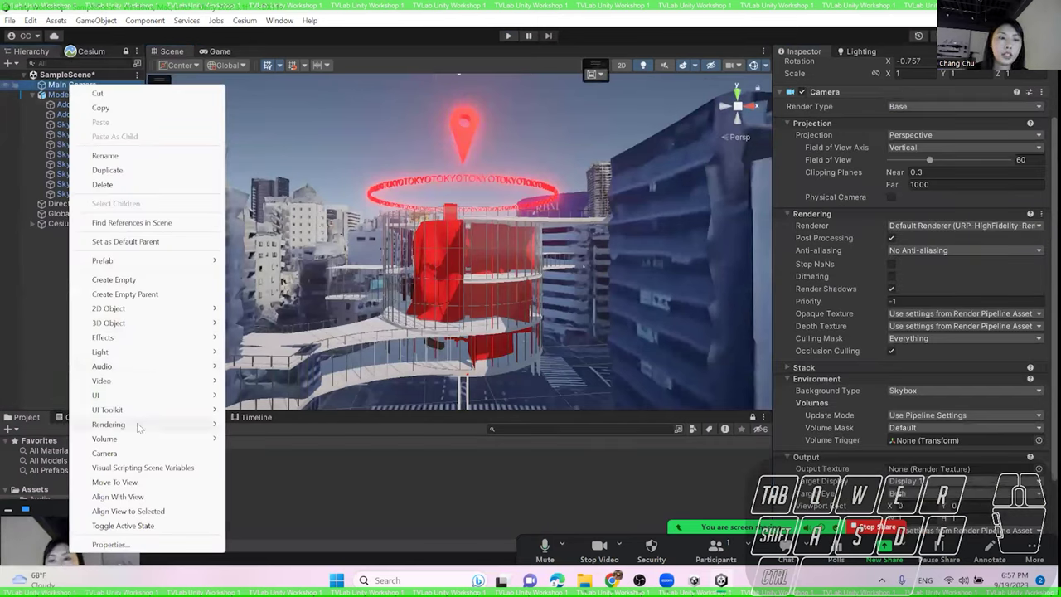
{"action": "left_click", "coordinate": [228, 459]}
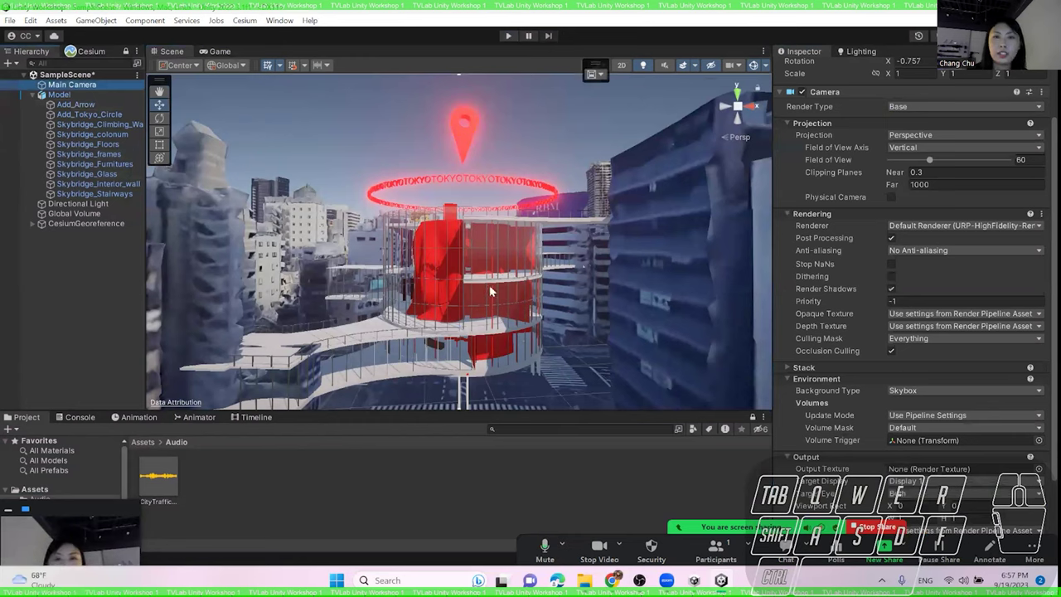
- Play the scene from the closer camera with the system volume raised to hear the traffic audio, and stop playback
{"action": "left_click", "coordinate": [508, 36]}
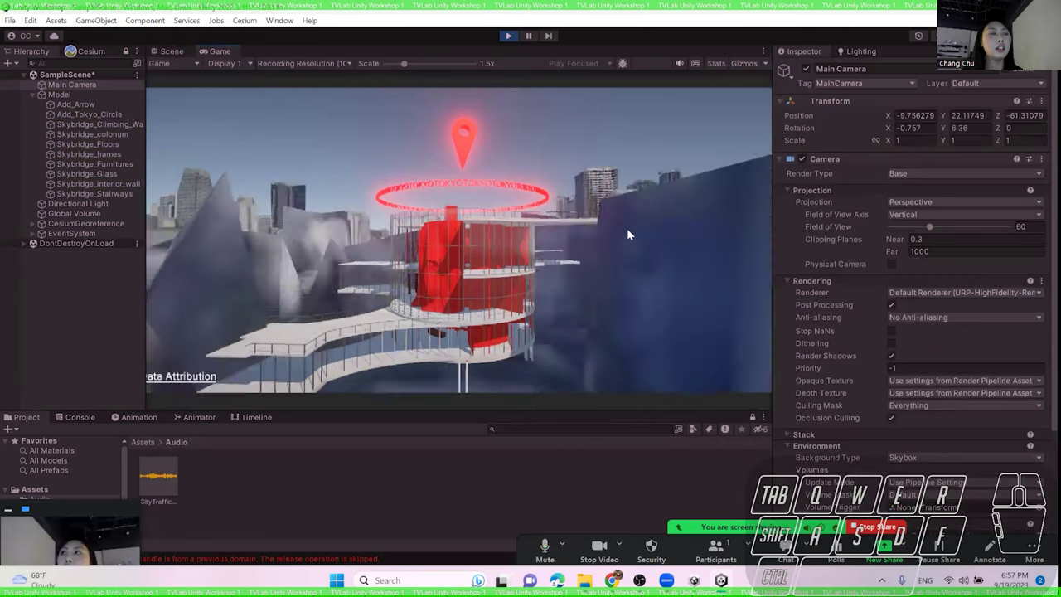
{"action": "key", "text": "XF86AudioRaiseVolume"}
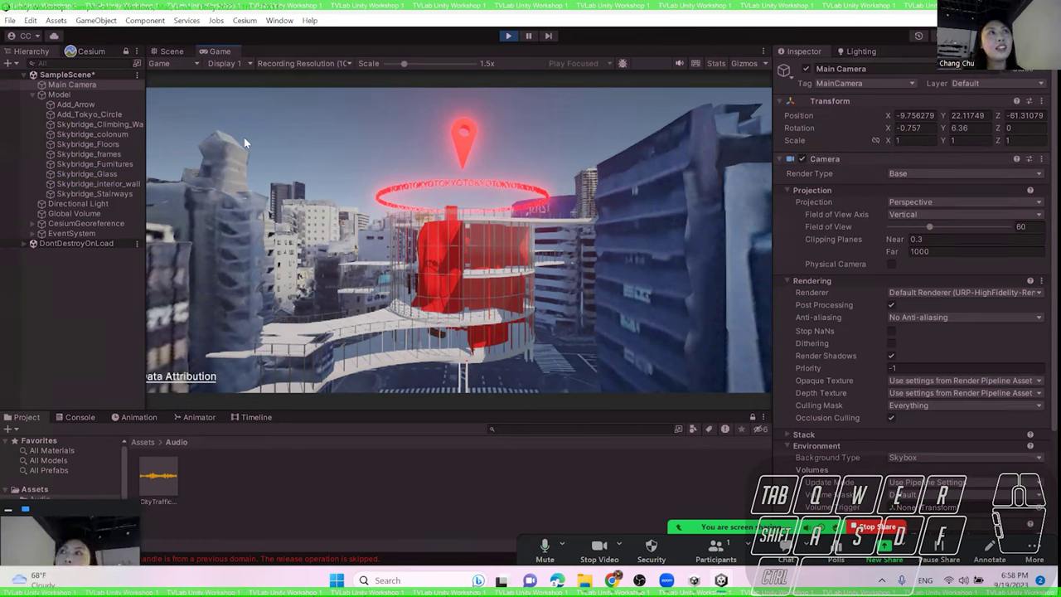
{"action": "key", "text": "ctrl+p"}
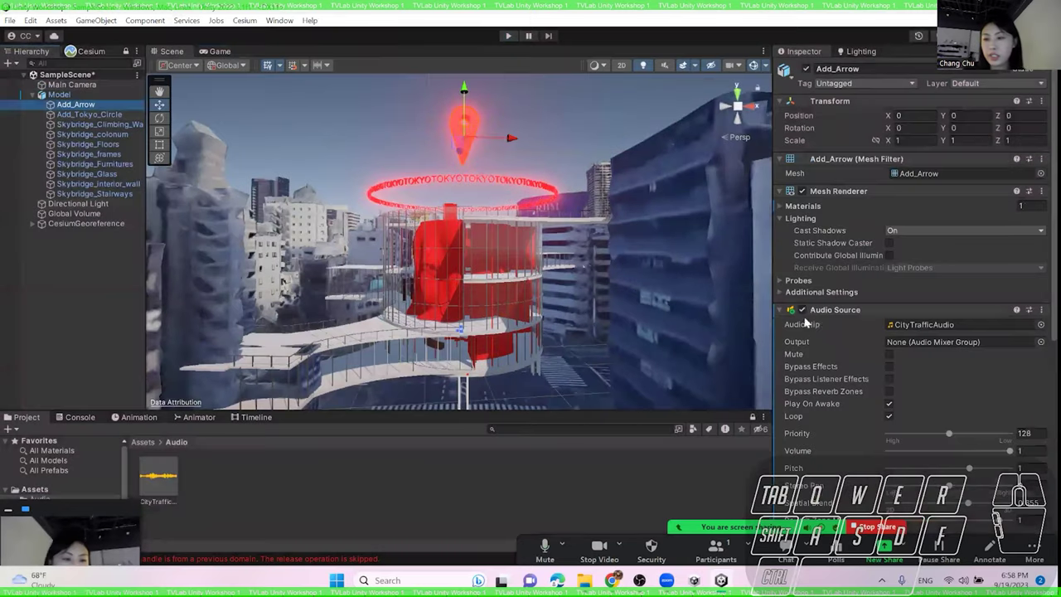
- Set the Max Distance of Add_Arrow's Audio Source to 5000, leaving nothing selected at the end
{"action": "scroll", "coordinate": [827, 305], "scroll_direction": "down", "scroll_amount": 5}
{"action": "scroll", "coordinate": [827, 305], "scroll_direction": "down", "scroll_amount": 2}
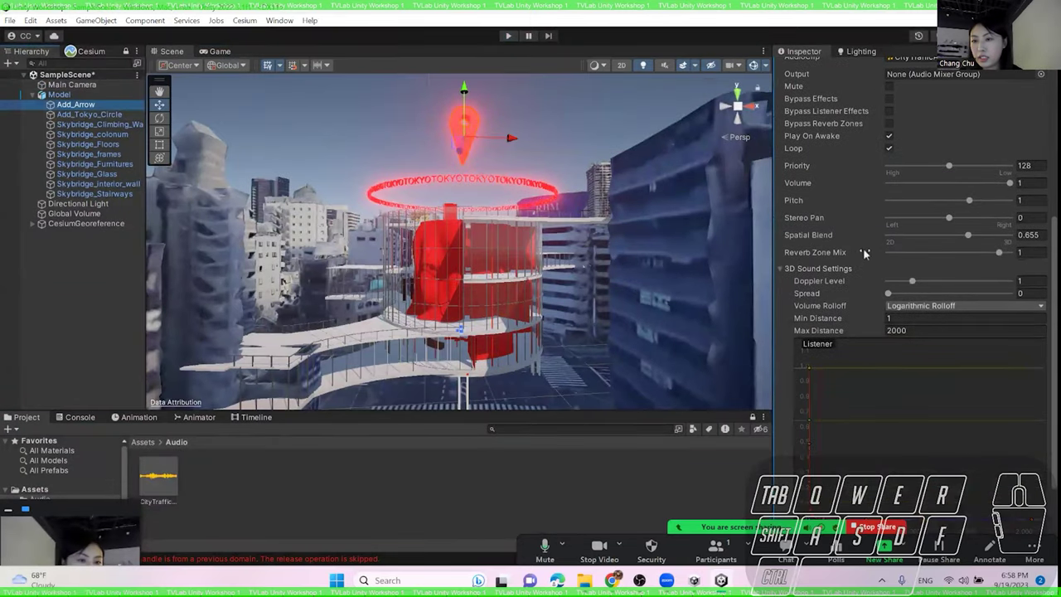
{"action": "left_click", "coordinate": [911, 331]}
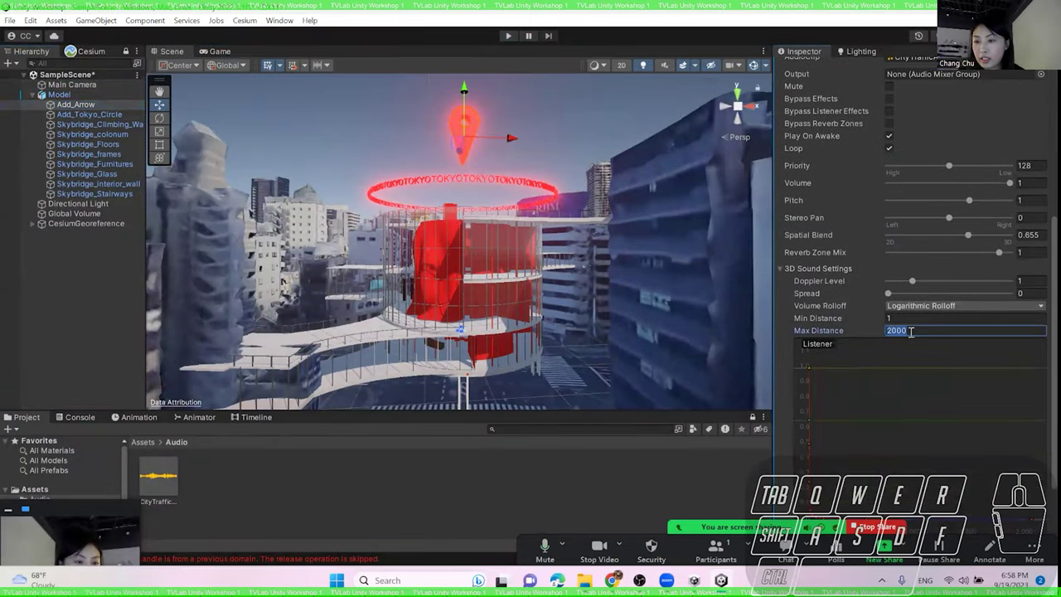
{"action": "type", "text": "5000"}
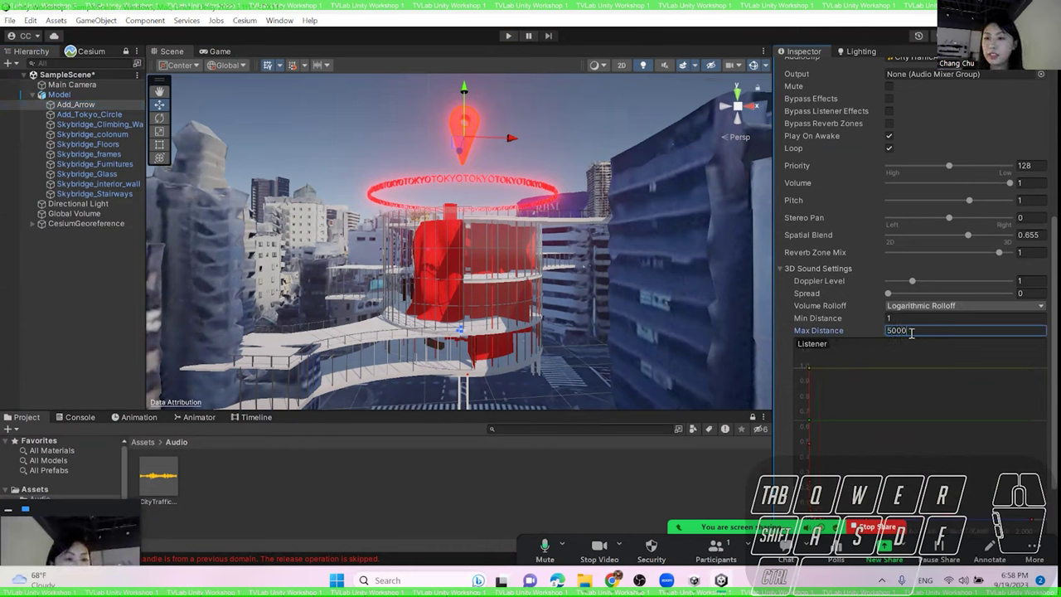
{"action": "left_click", "coordinate": [86, 289]}
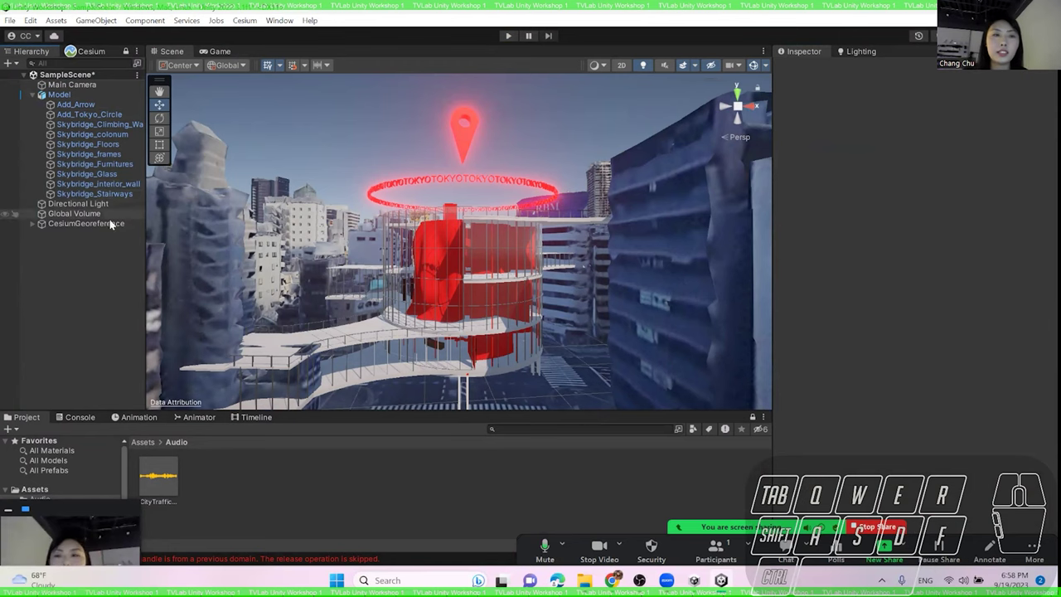
{"action": "left_click_drag", "start_coordinate": [147, 232], "coordinate": [176, 235]}
{"action": "scroll", "coordinate": [283, 243], "scroll_direction": "down", "scroll_amount": 3}
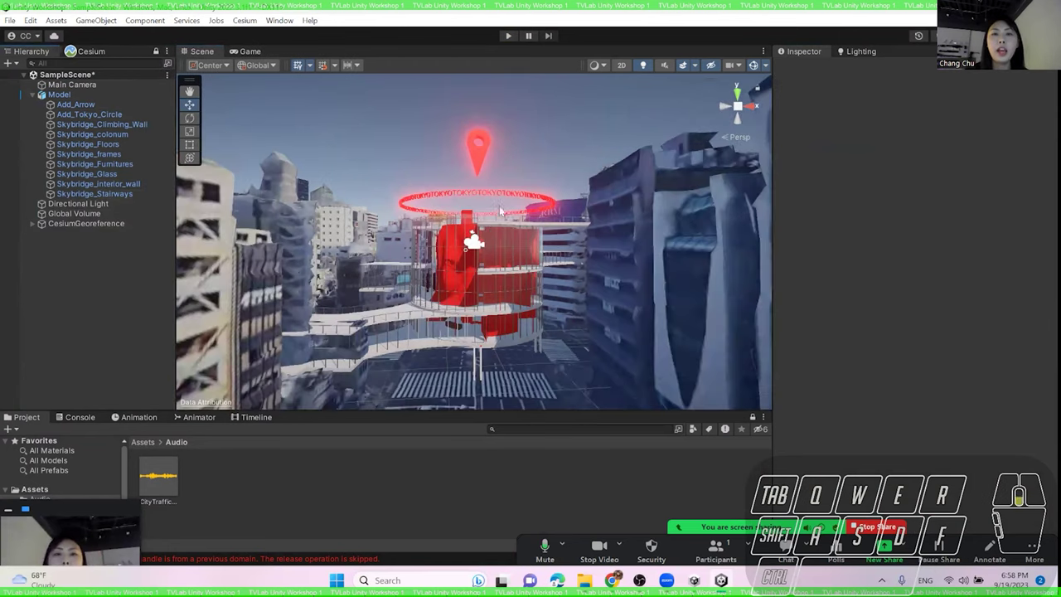
{"action": "left_click_drag", "start_coordinate": [321, 183], "coordinate": [505, 258]}
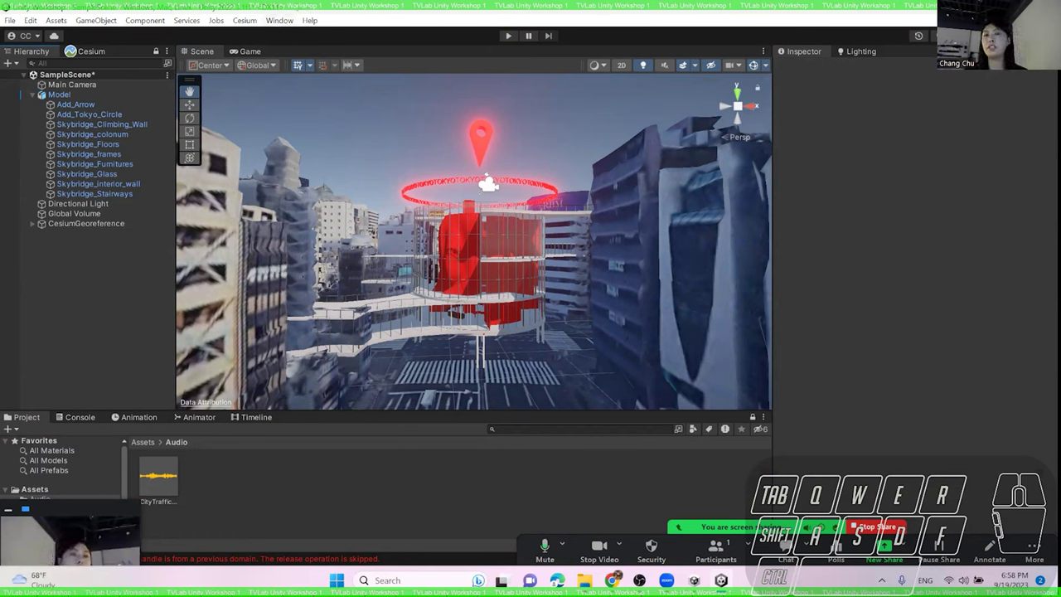
- Find the Cinemachine 2.9.7 package in the Unity Registry through the Package Manager and install it
{"action": "left_click", "coordinate": [280, 22]}
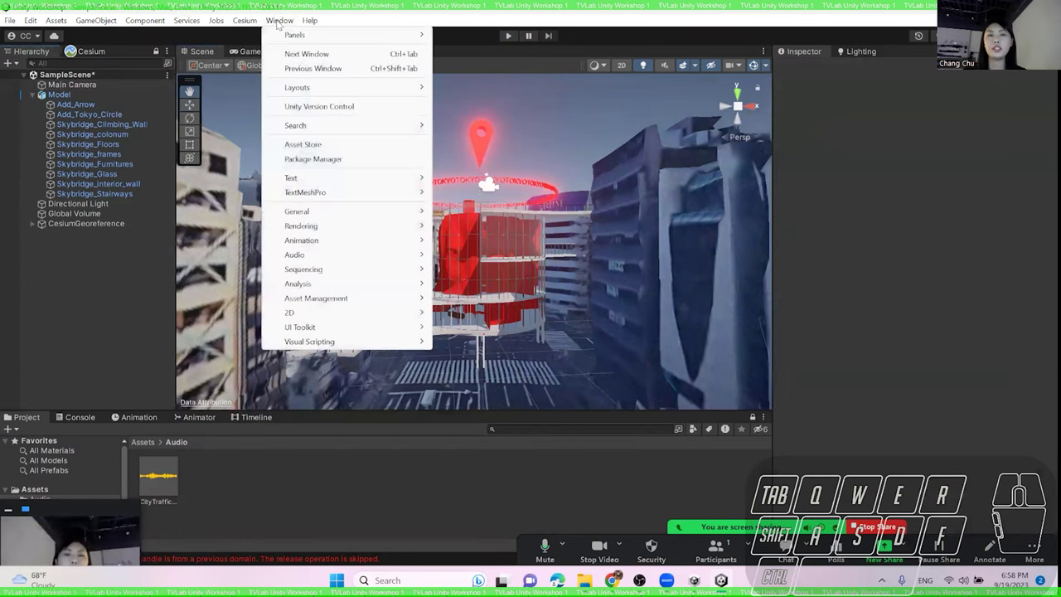
{"action": "left_click", "coordinate": [370, 161]}
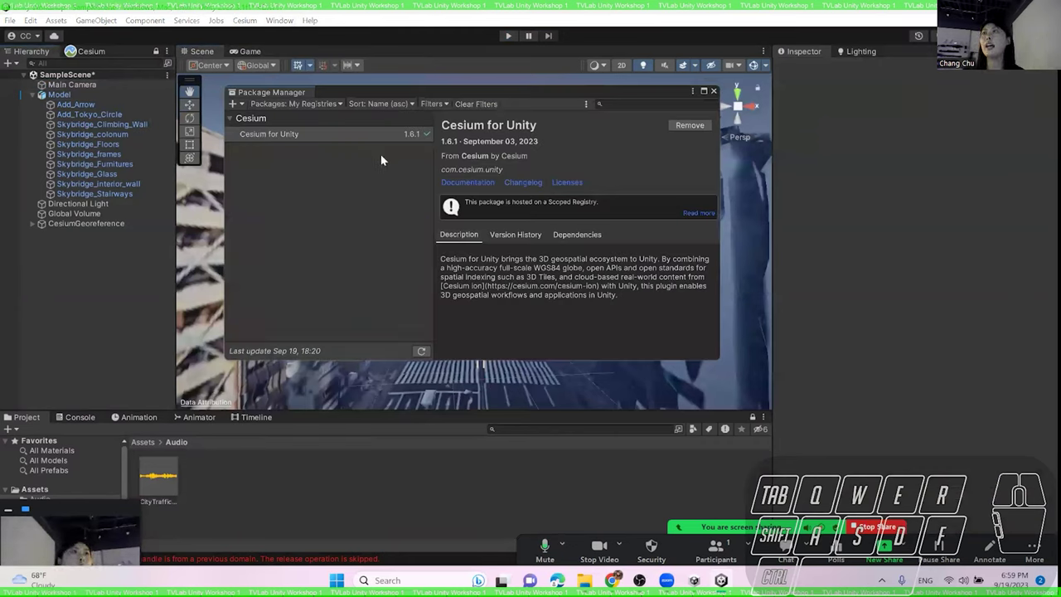
{"action": "left_click", "coordinate": [318, 104]}
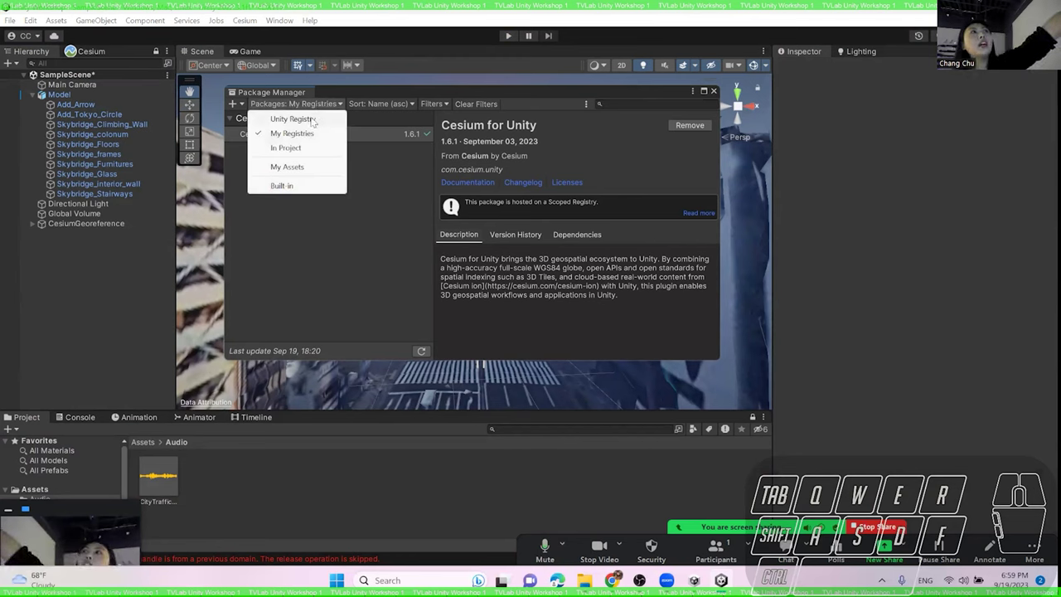
{"action": "left_click", "coordinate": [313, 122]}
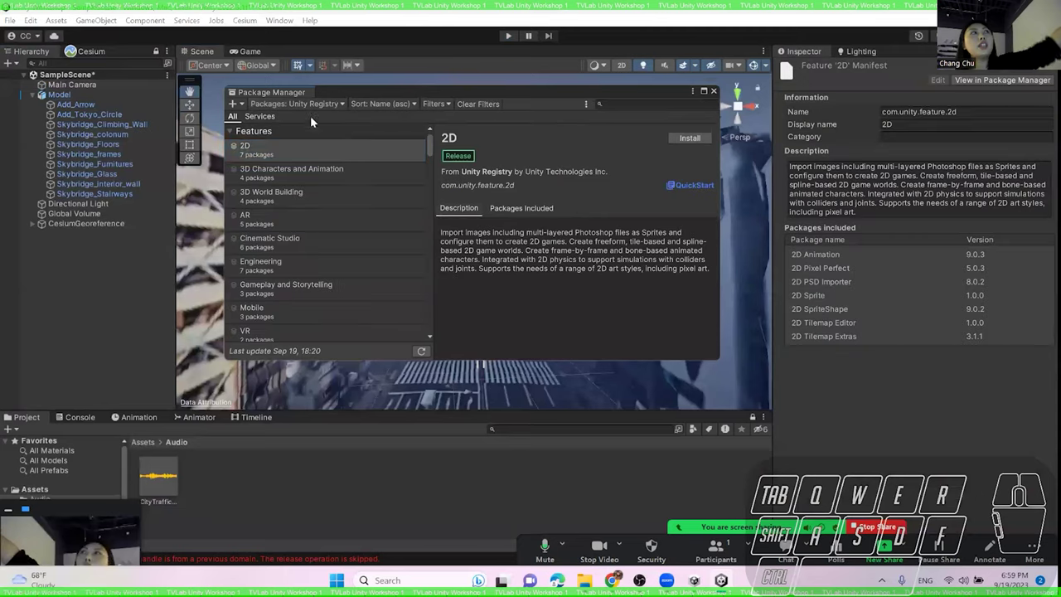
{"action": "left_click", "coordinate": [647, 105]}
{"action": "type", "text": "cin"}
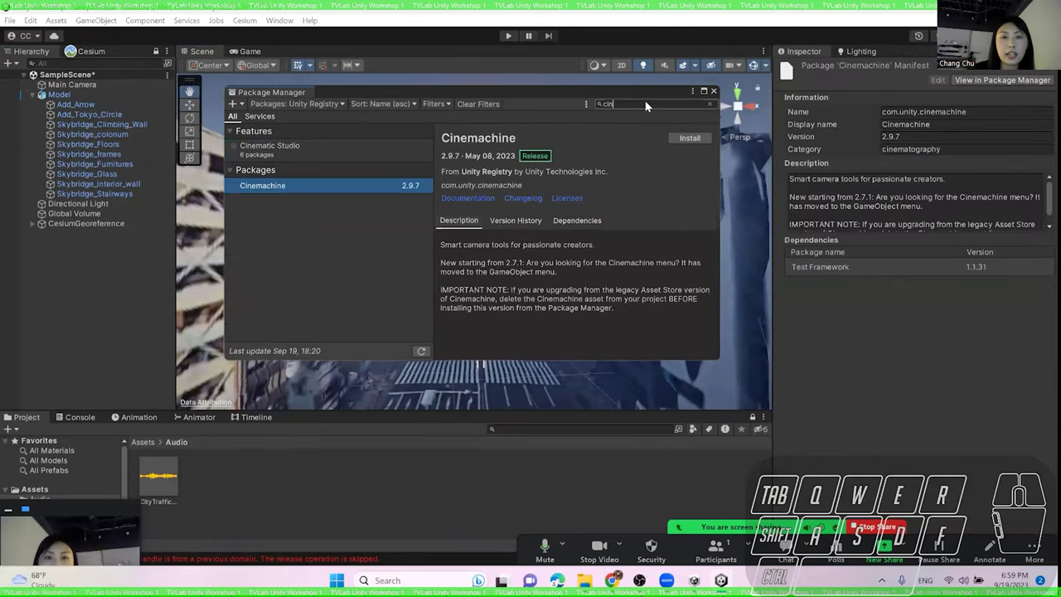
{"action": "left_click", "coordinate": [690, 137]}
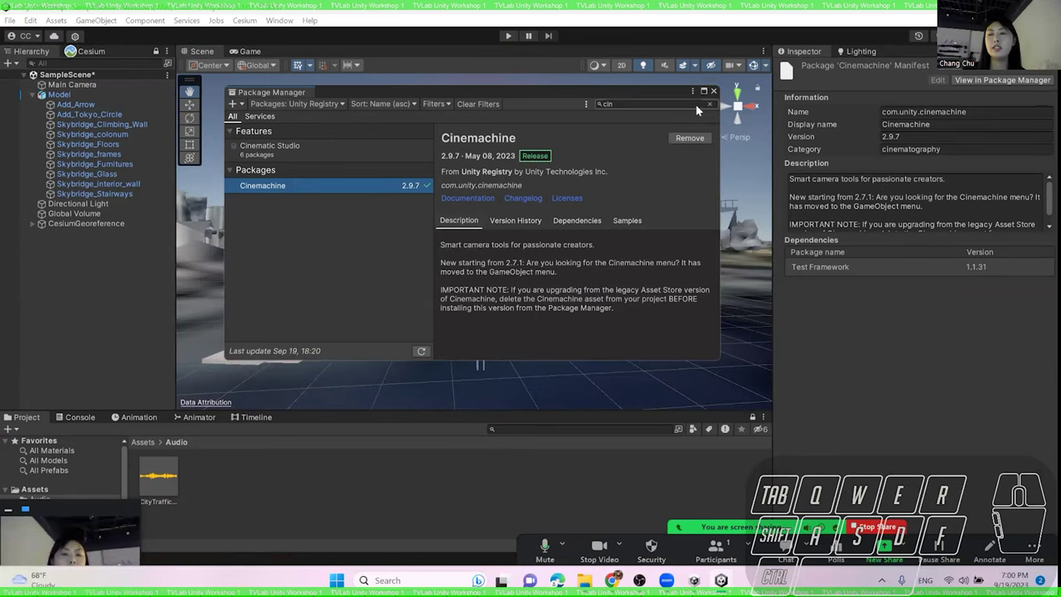
- Search the Unity Registry for the Recorder 4.0.1 package and install it
{"action": "left_click", "coordinate": [708, 104]}
{"action": "type", "text": "recor"}
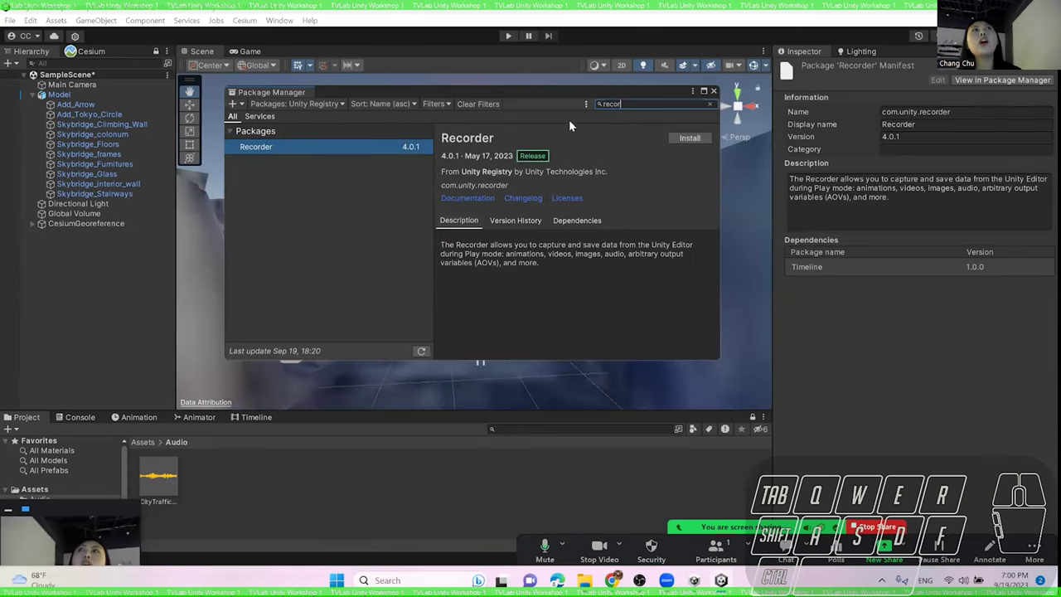
{"action": "left_click", "coordinate": [690, 138]}
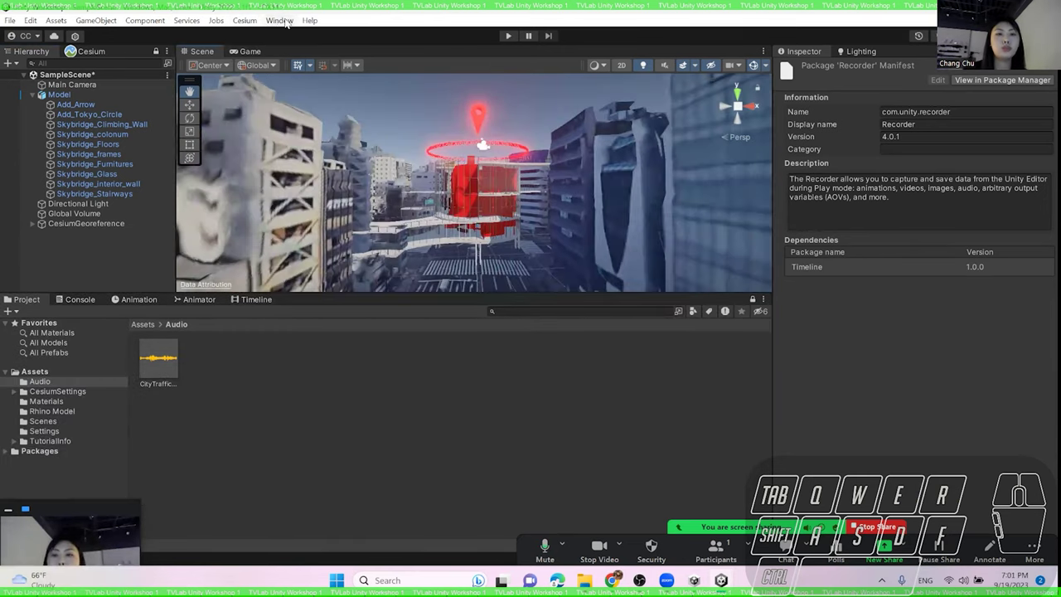
- Open the Timeline editor for sequencing the scene
{"action": "left_click", "coordinate": [271, 23]}
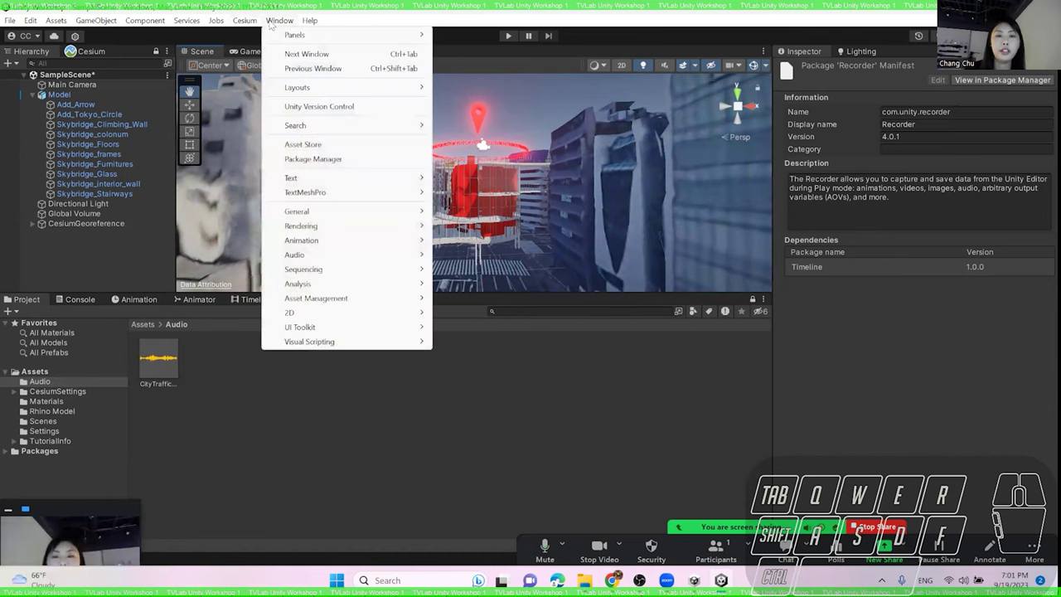
{"action": "mouse_move", "coordinate": [412, 270]}
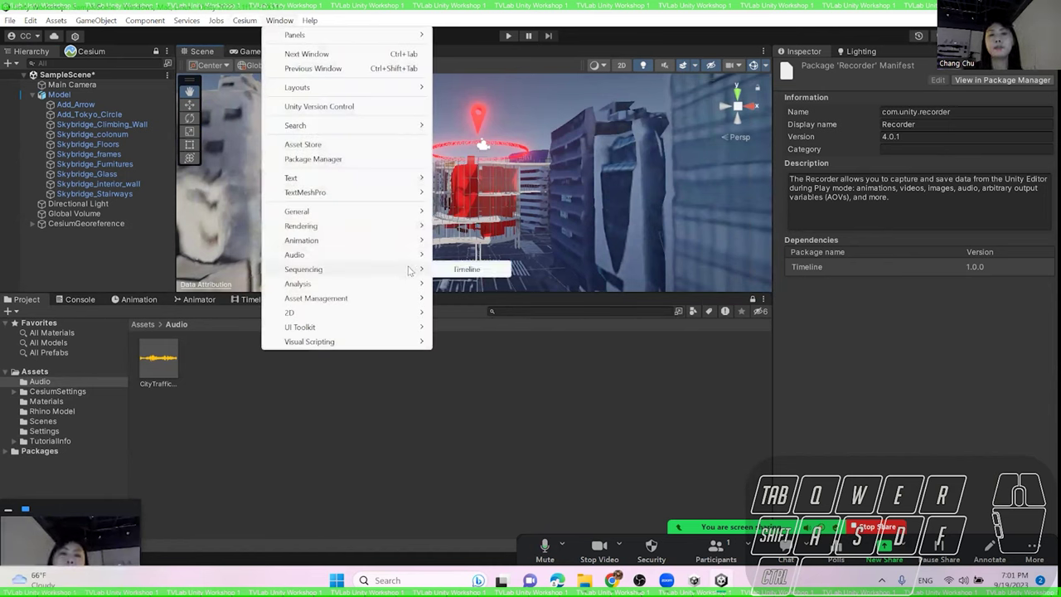
{"action": "left_click", "coordinate": [466, 270]}
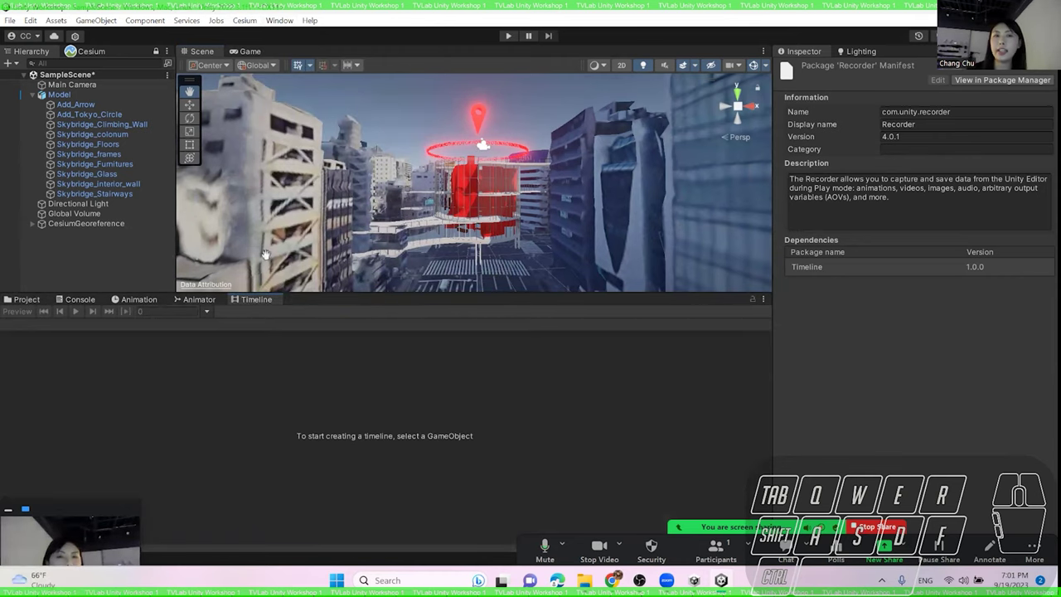
{"action": "left_click", "coordinate": [279, 20]}
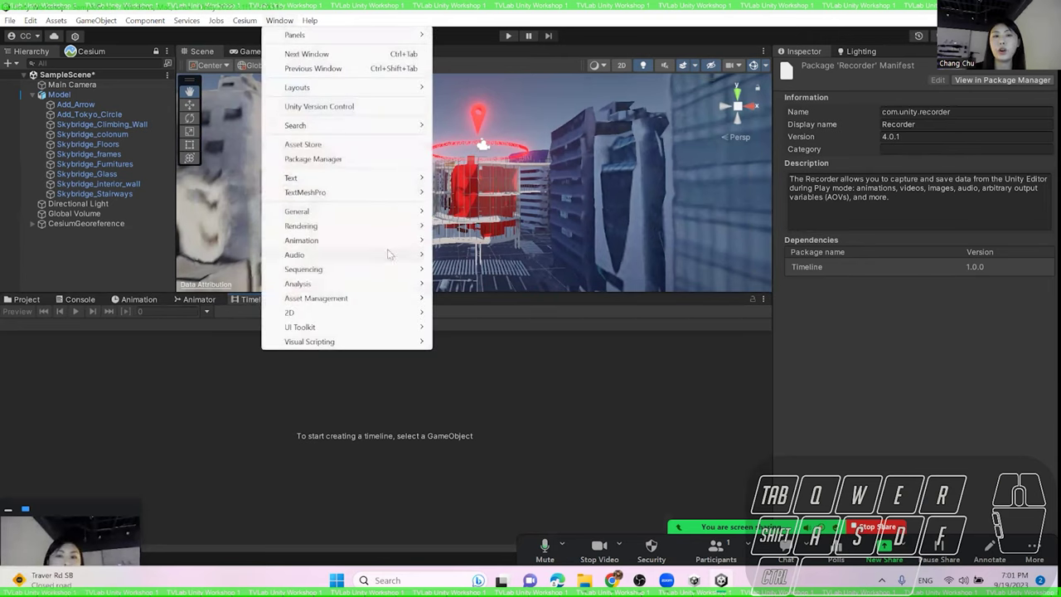
{"action": "left_click", "coordinate": [460, 268]}
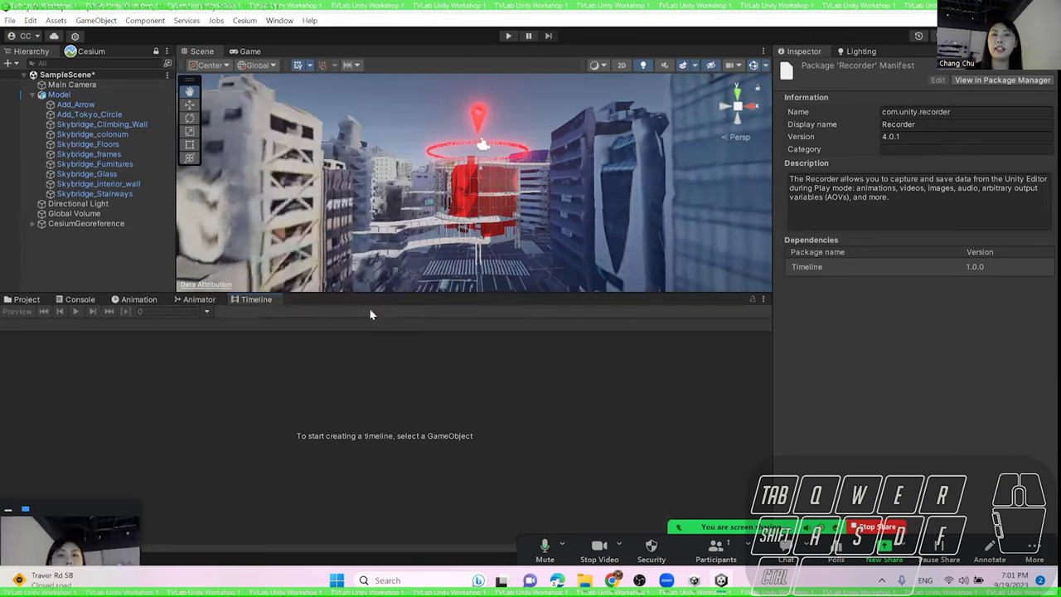
- Create and save CesiumGeoreferenceTimeline.playable with all scene objects selected, lock the Timeline to it and clear the selection
{"action": "left_click", "coordinate": [86, 223]}
{"action": "left_click", "coordinate": [79, 84], "text": "shift"}
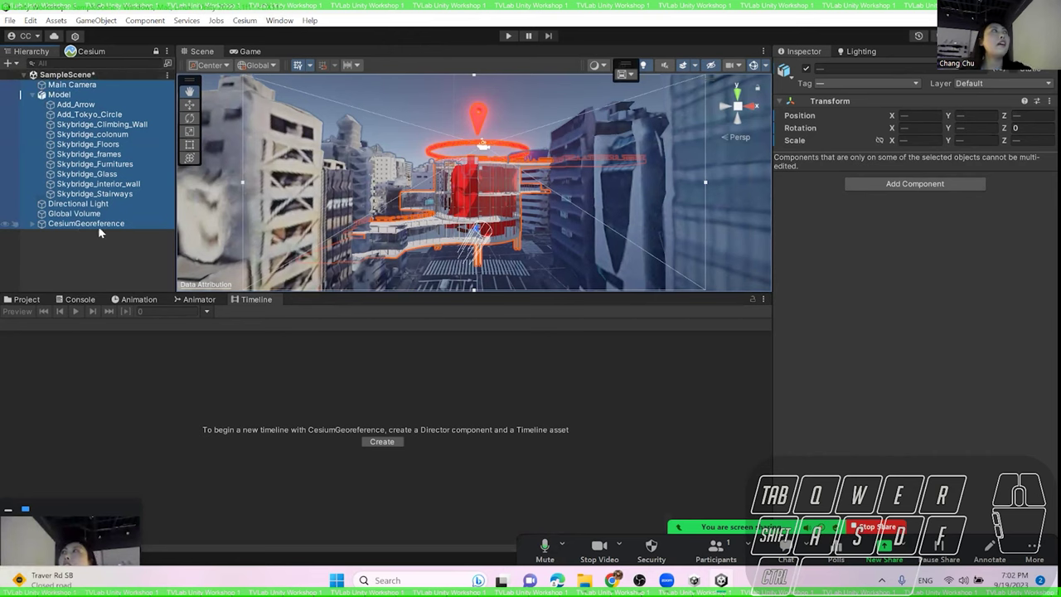
{"action": "left_click", "coordinate": [380, 443]}
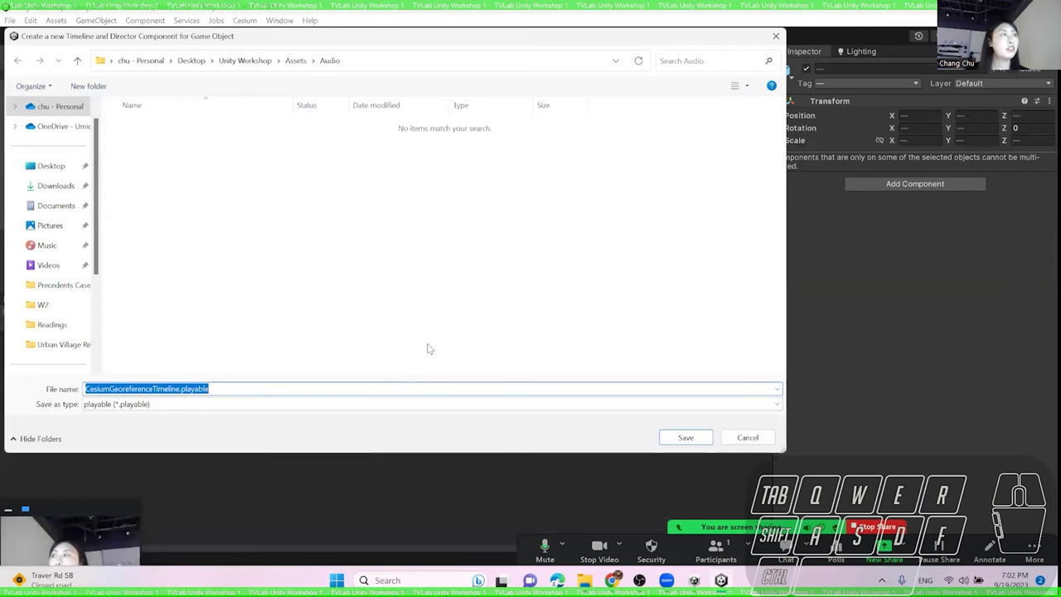
{"action": "left_click", "coordinate": [683, 438]}
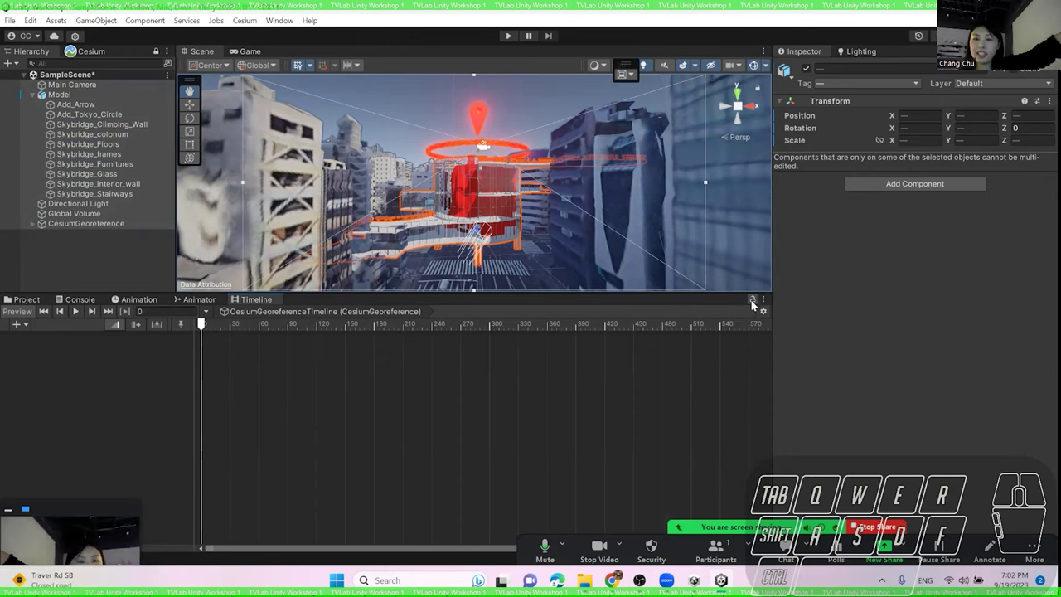
{"action": "left_click", "coordinate": [498, 364]}
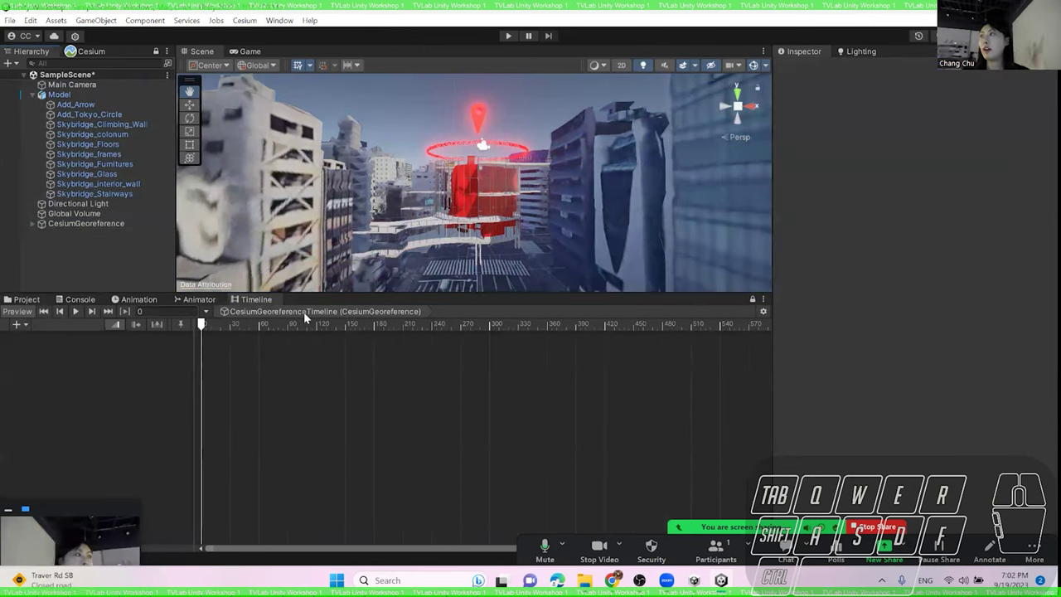
- Add a Cinemachine Track to the timeline and bind it to Main Camera by creating a CinemachineBrain on it
{"action": "right_click", "coordinate": [48, 353]}
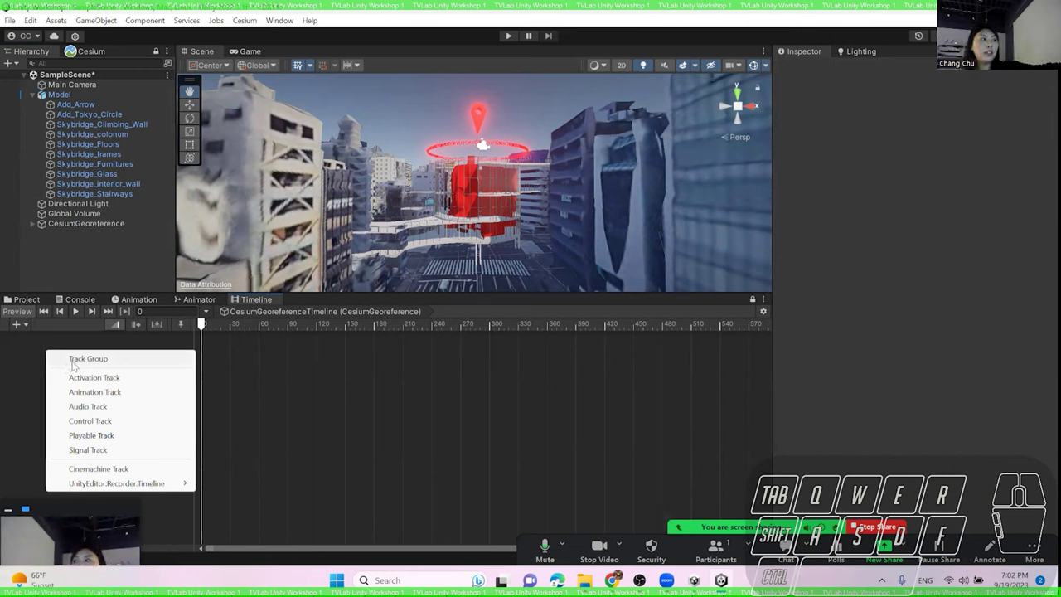
{"action": "left_click", "coordinate": [165, 471]}
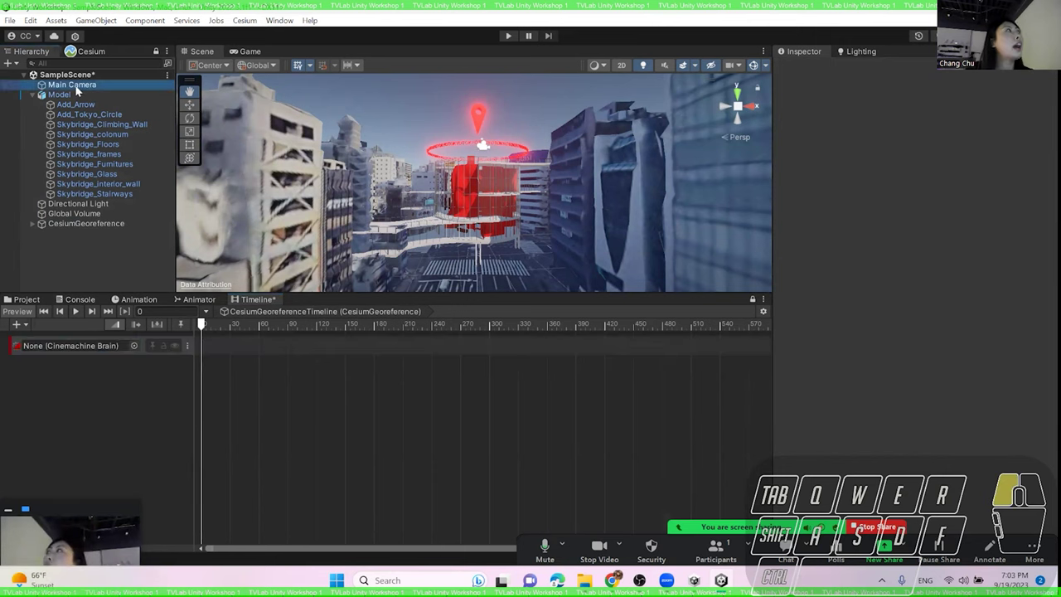
{"action": "left_click_drag", "start_coordinate": [110, 90], "coordinate": [98, 348]}
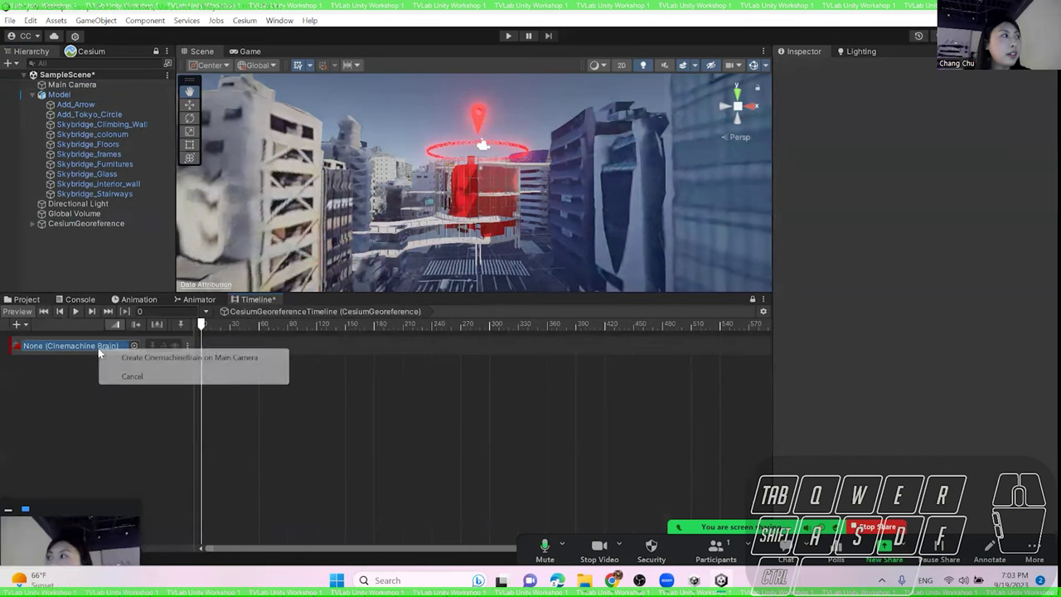
{"action": "left_click", "coordinate": [141, 359]}
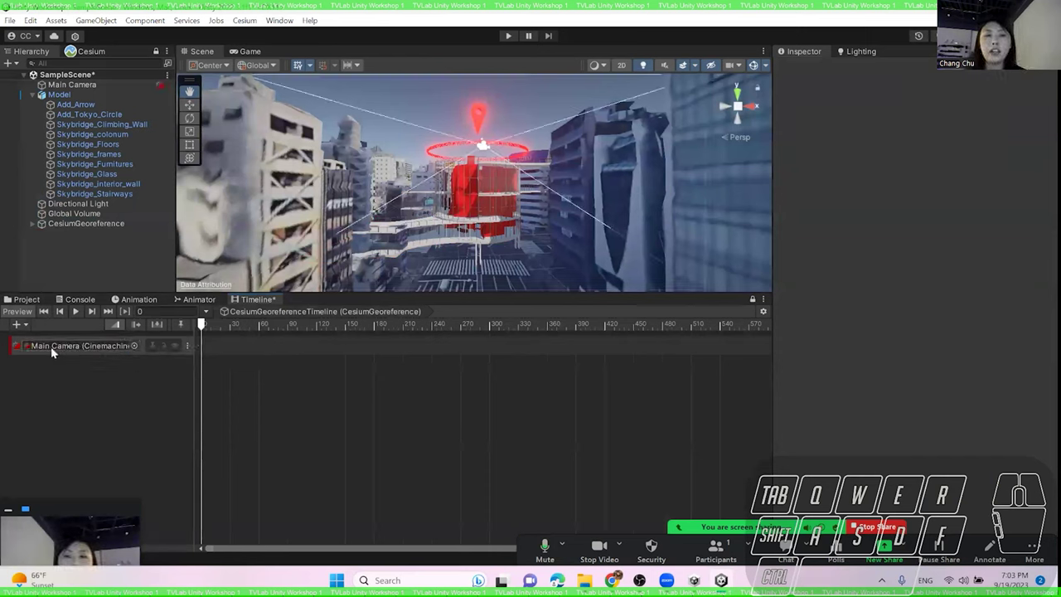
- Add a first Cinemachine shot spanning frames 0 to 300 on the Main Camera track
{"action": "right_click", "coordinate": [237, 345]}
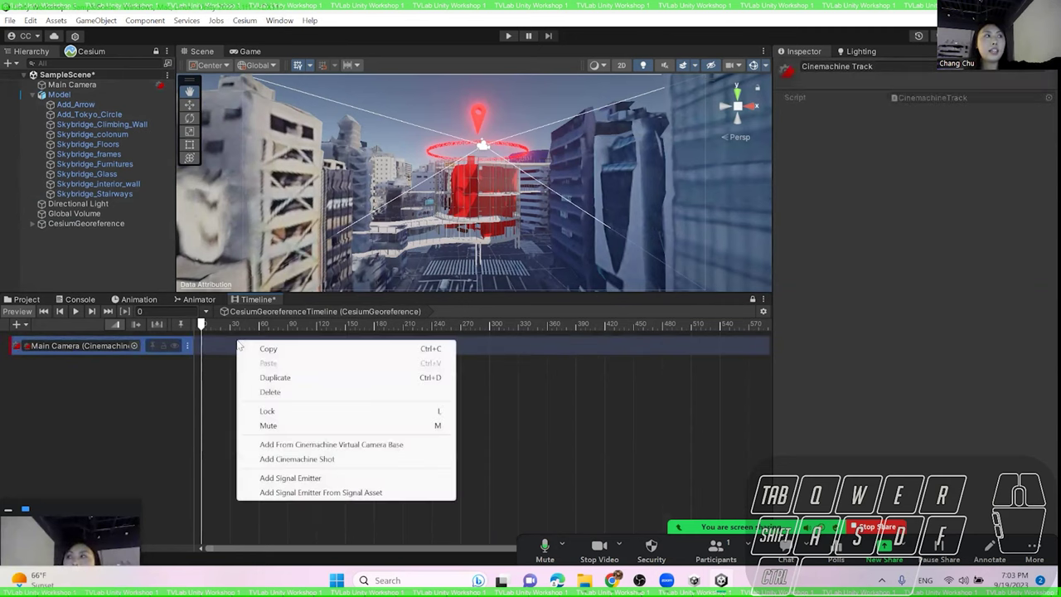
{"action": "left_click", "coordinate": [318, 467]}
{"action": "scroll", "coordinate": [236, 408], "scroll_direction": "down", "scroll_amount": 2}
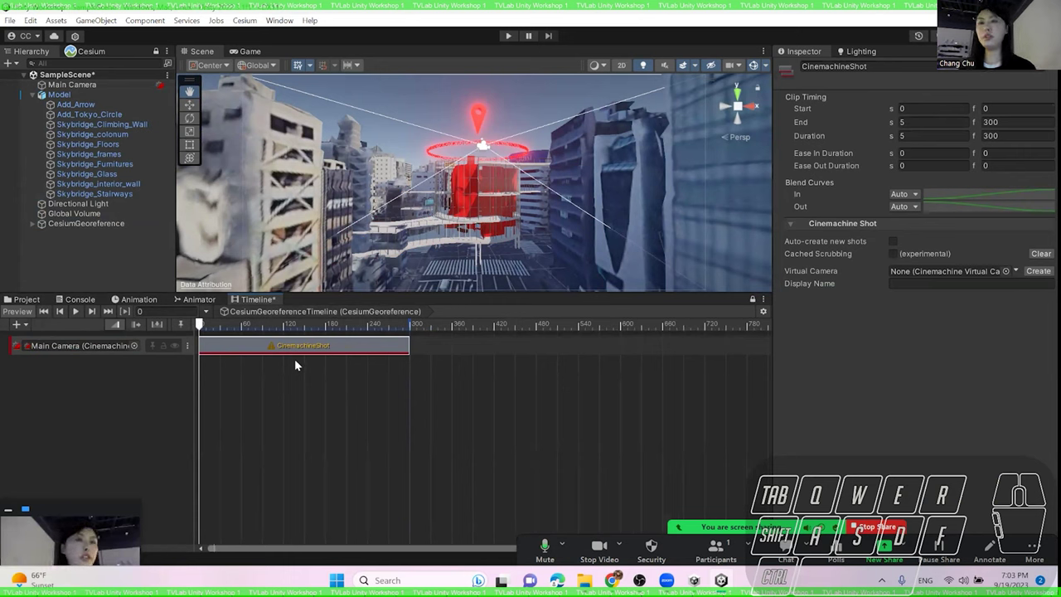
- Add a second Cinemachine shot and slide it over the end of the first so it starts at frame 147
{"action": "right_click", "coordinate": [437, 345]}
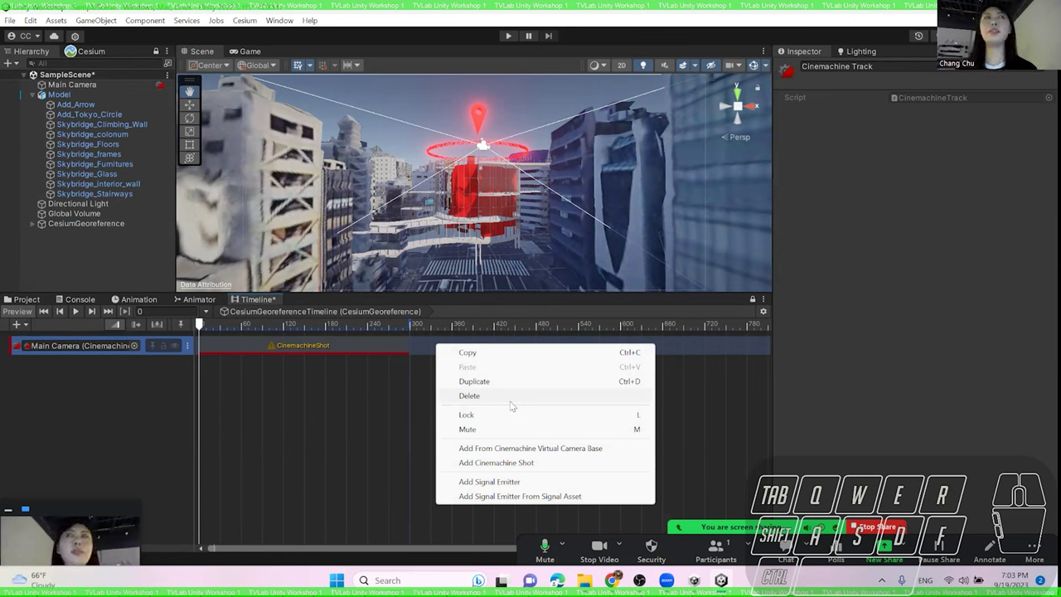
{"action": "left_click", "coordinate": [520, 462]}
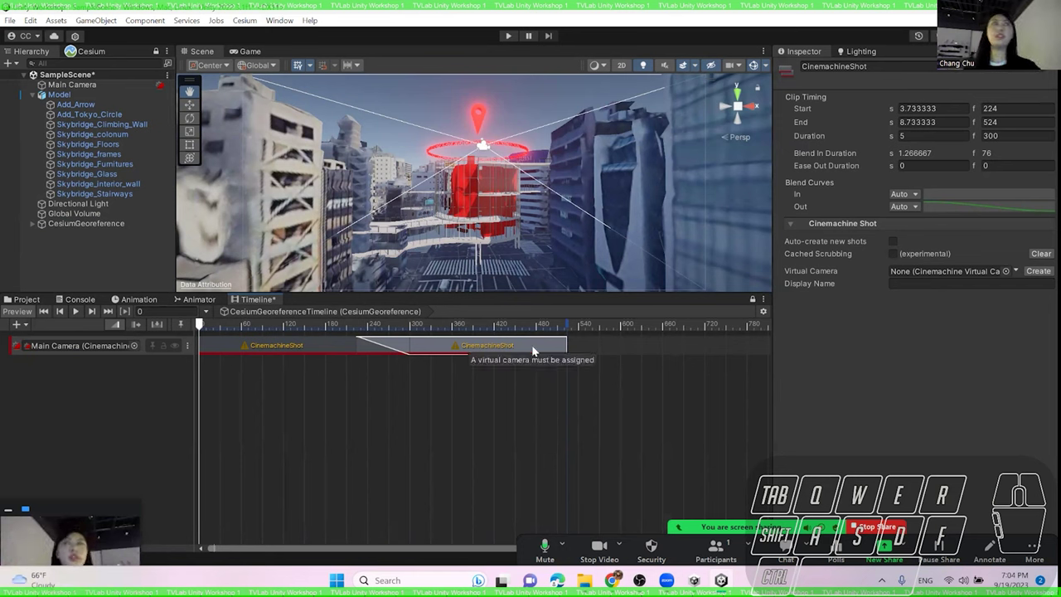
{"action": "left_click_drag", "start_coordinate": [533, 352], "coordinate": [447, 347]}
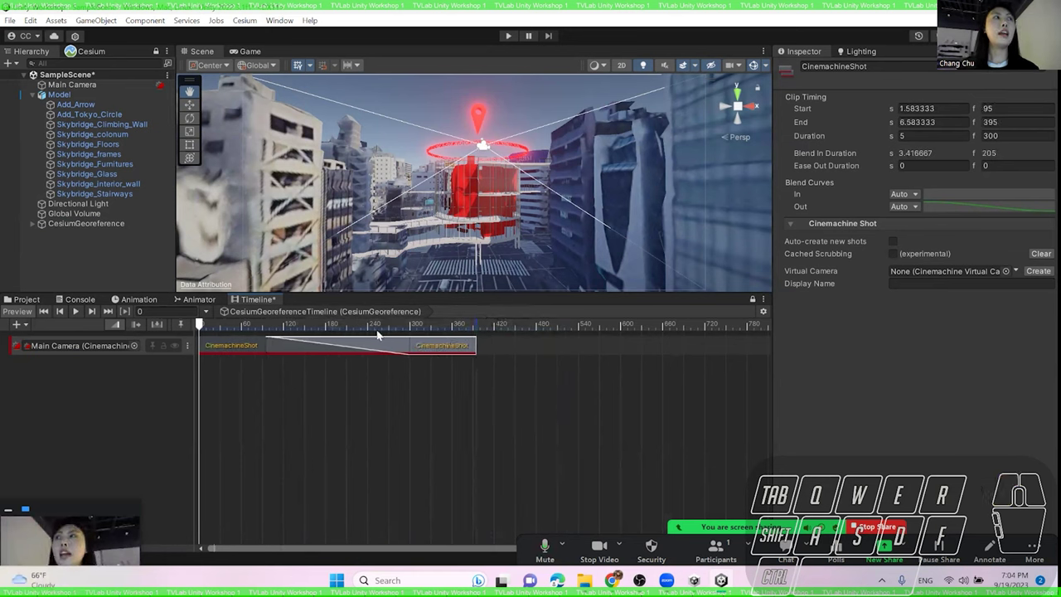
{"action": "left_click_drag", "start_coordinate": [429, 340], "coordinate": [481, 342]}
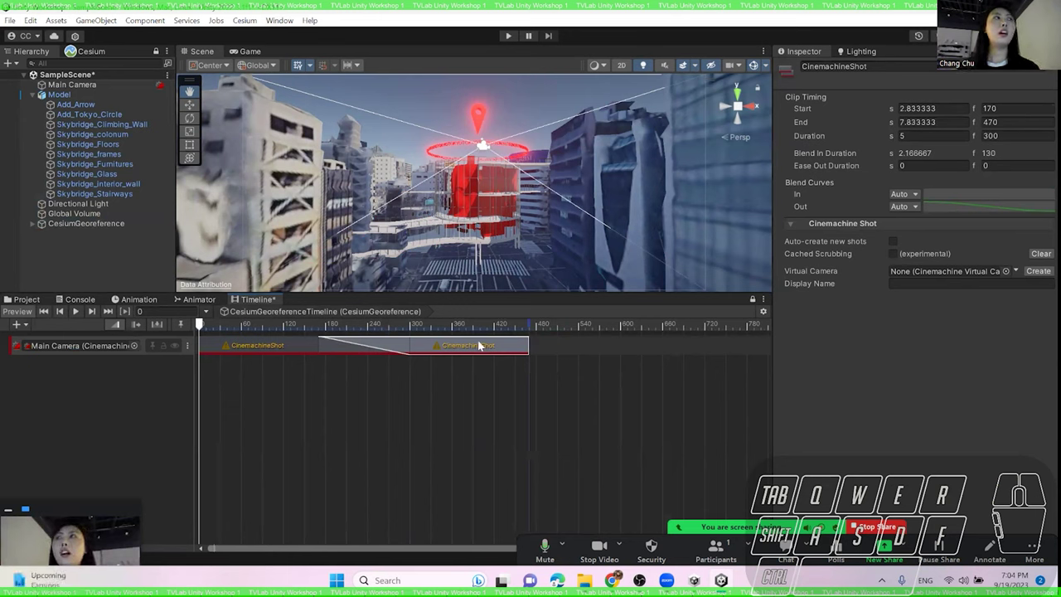
{"action": "mouse_move", "coordinate": [481, 345]}
{"action": "left_mouse_down"}
{"action": "mouse_move", "coordinate": [440, 345]}
{"action": "mouse_move", "coordinate": [466, 346]}
{"action": "left_mouse_up"}
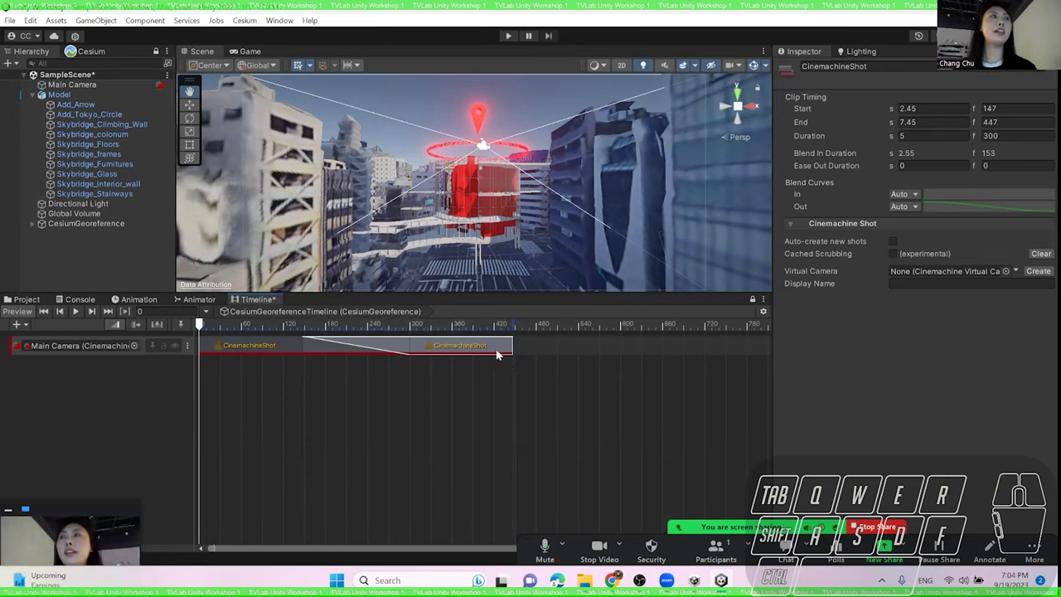
- Add a third Cinemachine shot that overlaps the end of the second, starting at frame 376
{"action": "right_click", "coordinate": [530, 339]}
{"action": "left_click", "coordinate": [590, 453]}
{"action": "left_click_drag", "start_coordinate": [557, 346], "coordinate": [500, 345]}
{"action": "scroll", "coordinate": [419, 399], "scroll_direction": "down", "scroll_amount": 3}
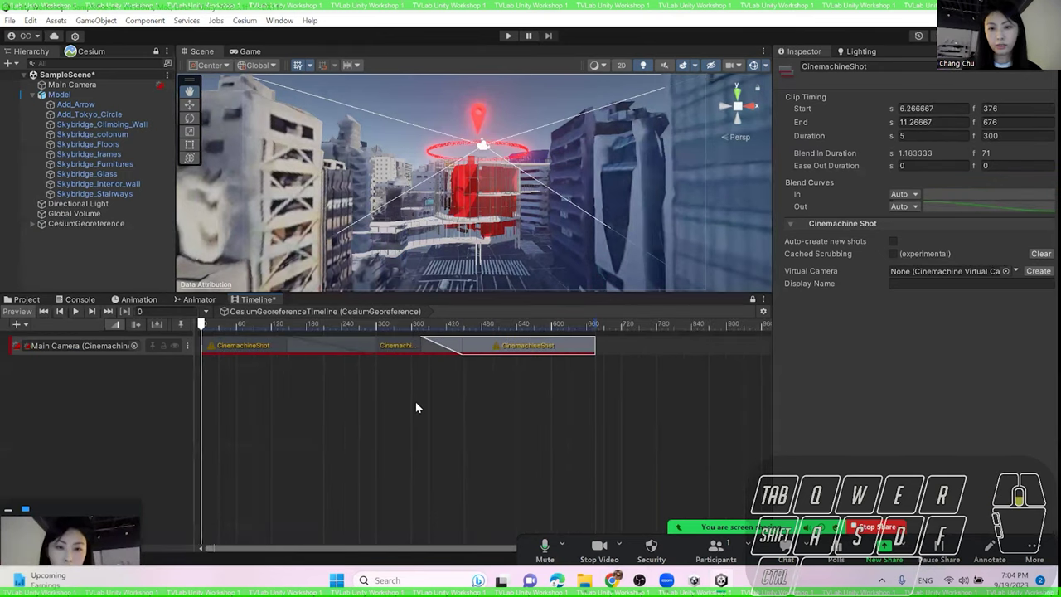
- Add a fourth and a fifth Cinemachine shot, each overlapping the previous one, starting at frames 554 and 744
{"action": "right_click", "coordinate": [584, 345]}
{"action": "left_click", "coordinate": [634, 462]}
{"action": "left_click_drag", "start_coordinate": [616, 348], "coordinate": [545, 355]}
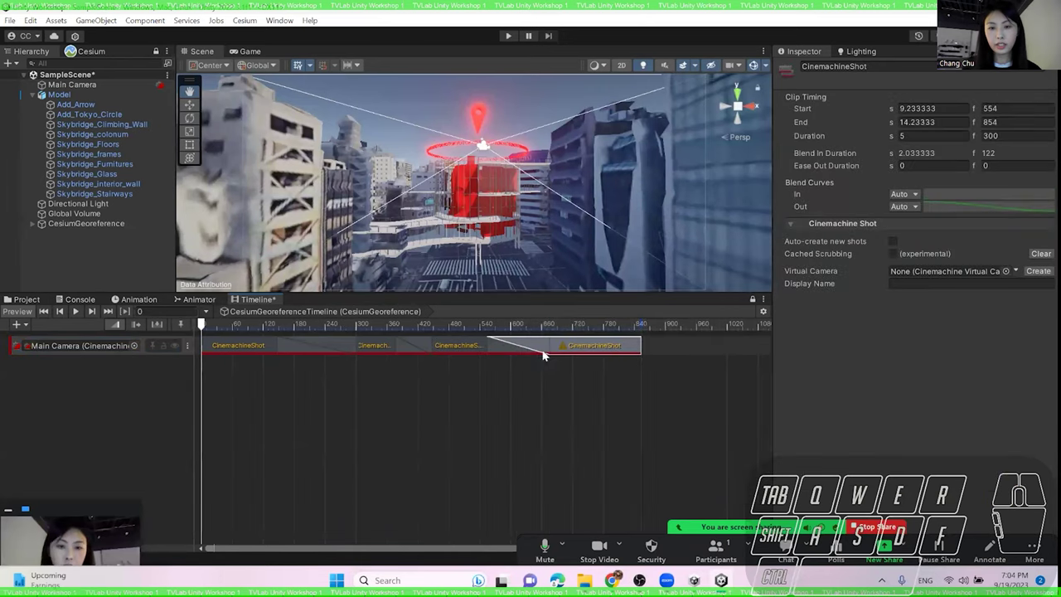
{"action": "key", "text": "ctrl+z"}
{"action": "left_click", "coordinate": [262, 351]}
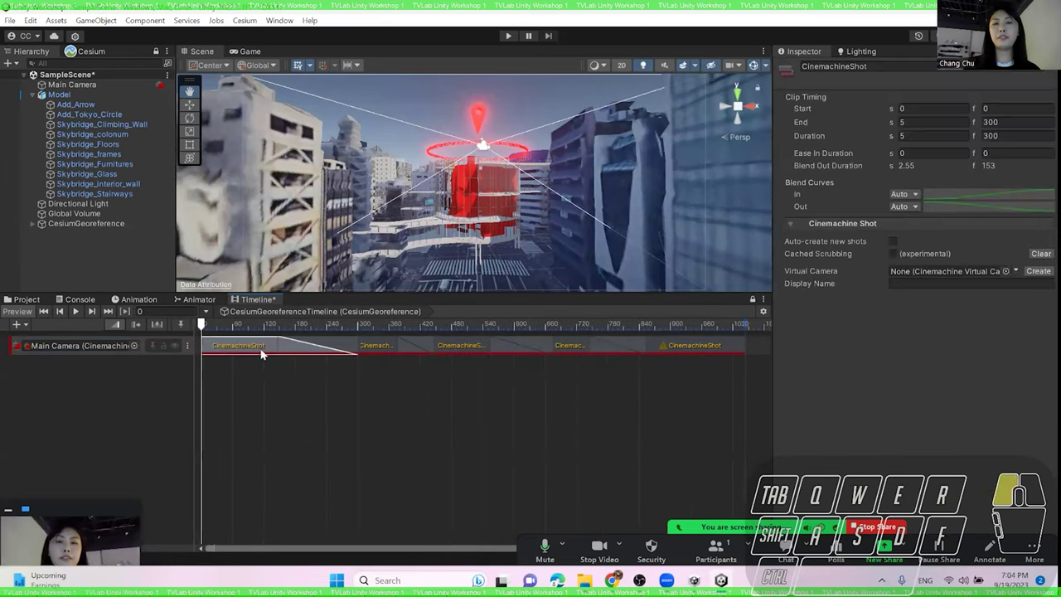
{"action": "left_click_drag", "start_coordinate": [366, 352], "coordinate": [684, 354]}
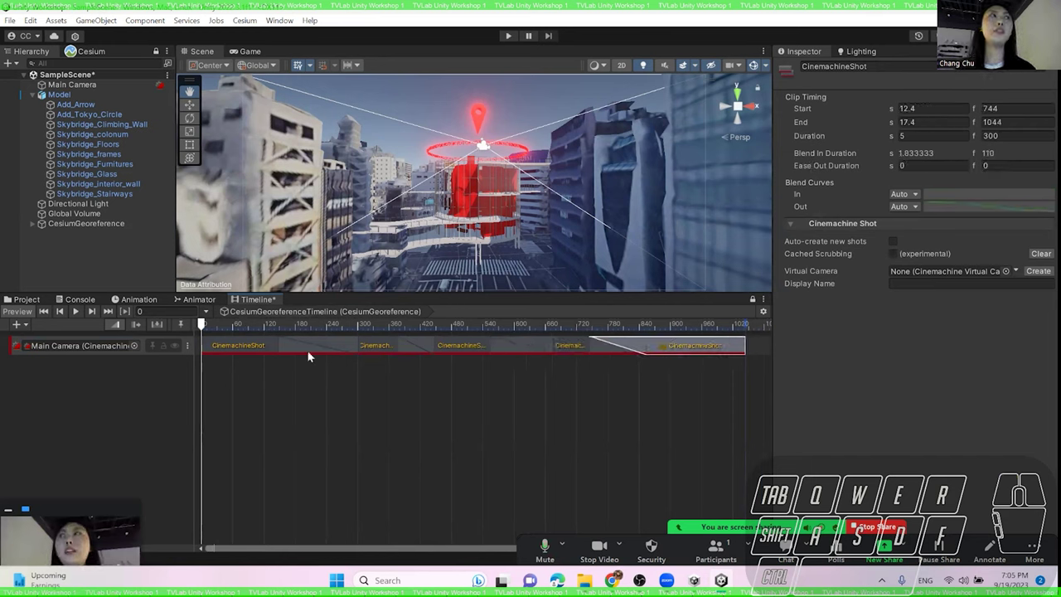
- Create a virtual camera for the first Cinemachine shot, with the Inspector widened to show its settings
{"action": "left_click", "coordinate": [244, 345]}
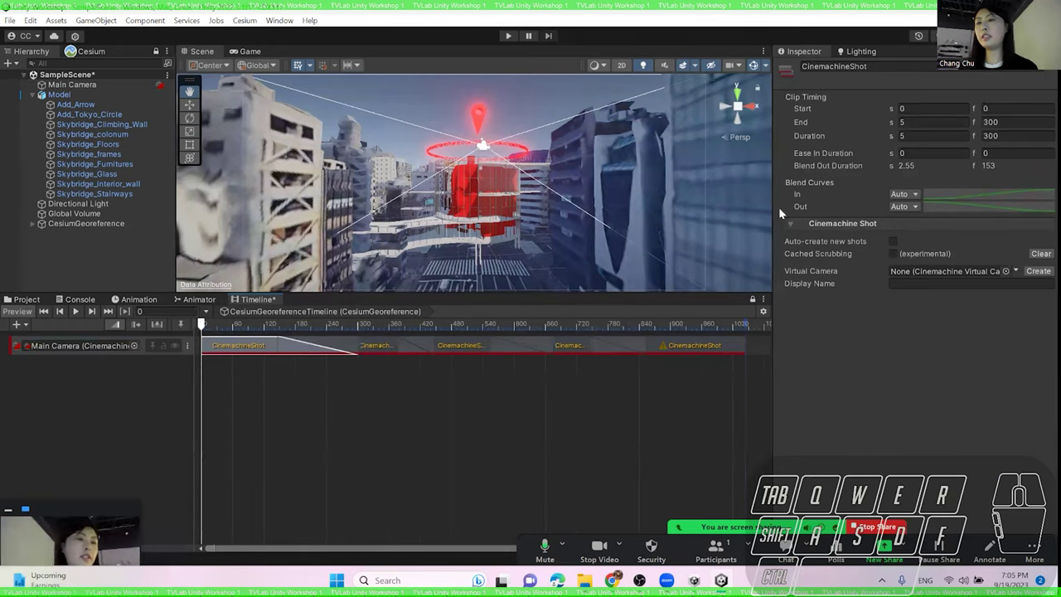
{"action": "left_click_drag", "start_coordinate": [771, 208], "coordinate": [670, 208]}
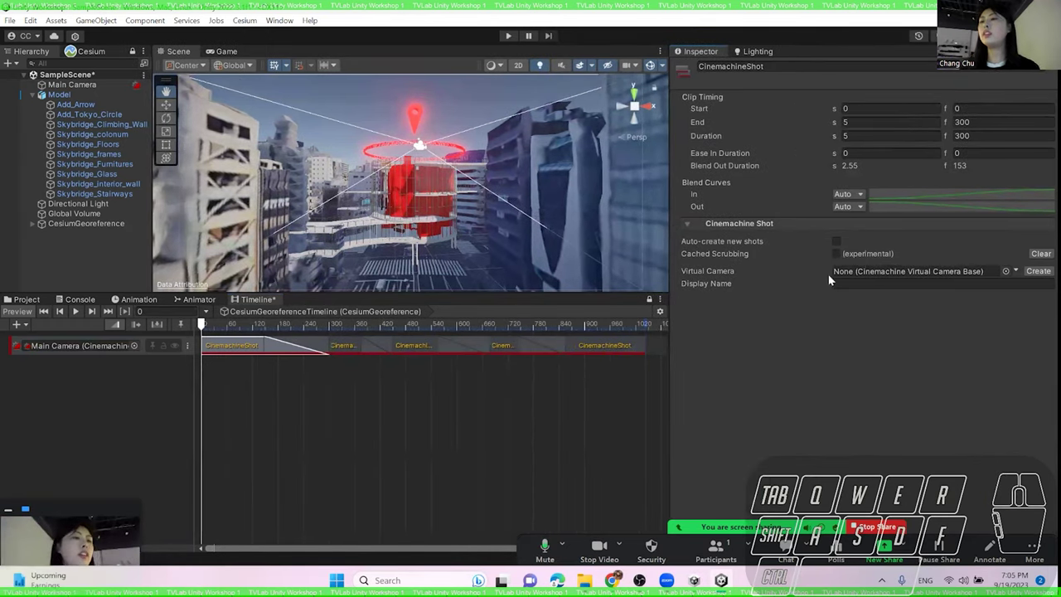
{"action": "left_click", "coordinate": [1037, 273]}
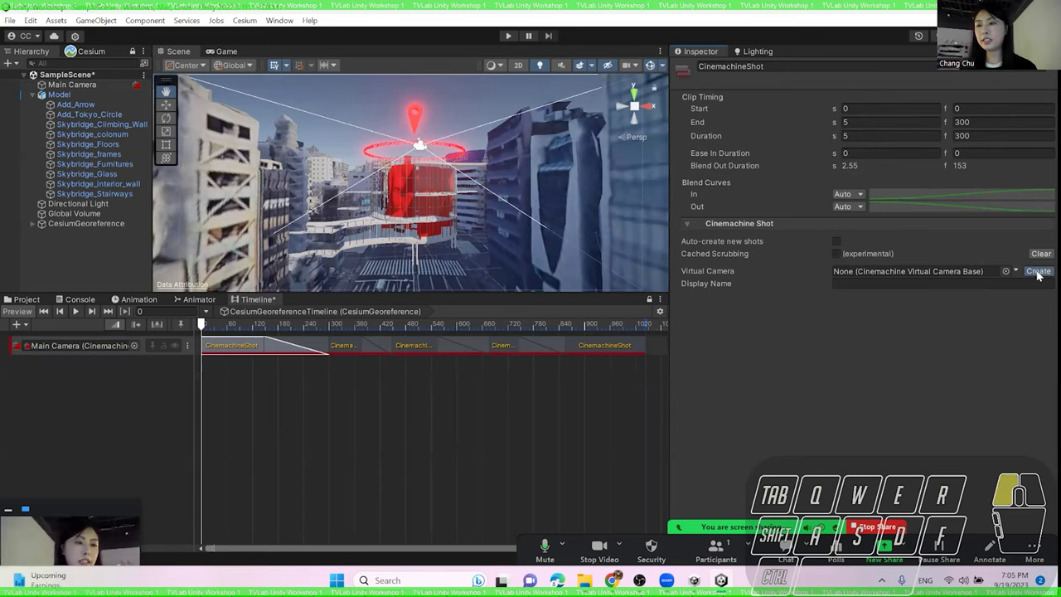
- Rename the first shot's new virtual camera as cam 1 and widen the Hierarchy slightly
{"action": "left_click", "coordinate": [100, 235]}
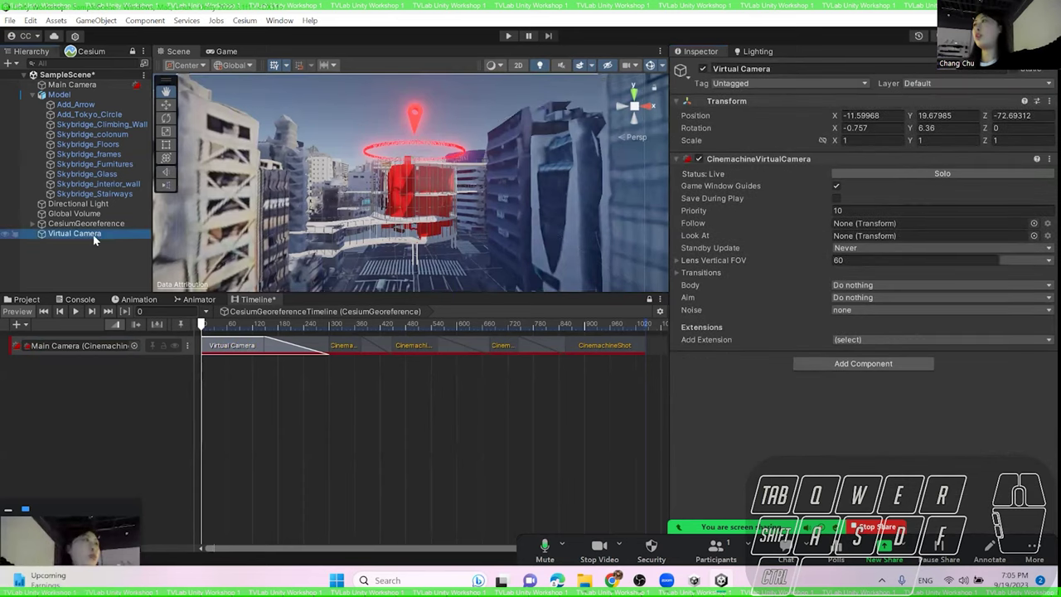
{"action": "right_click", "coordinate": [93, 239]}
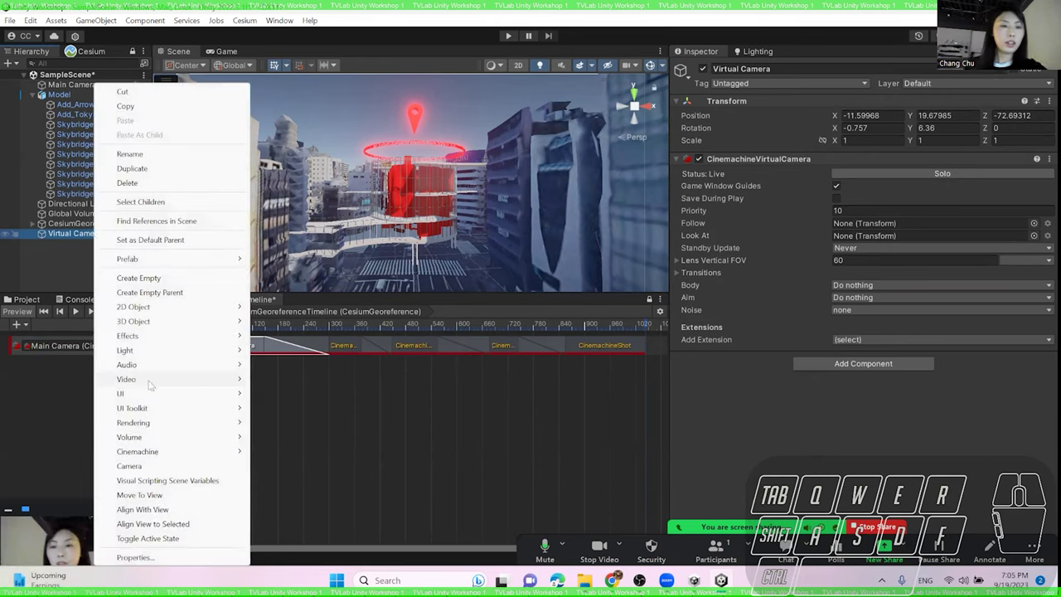
{"action": "left_click", "coordinate": [160, 151]}
{"action": "type", "text": "cam 1"}
{"action": "key", "text": "Return"}
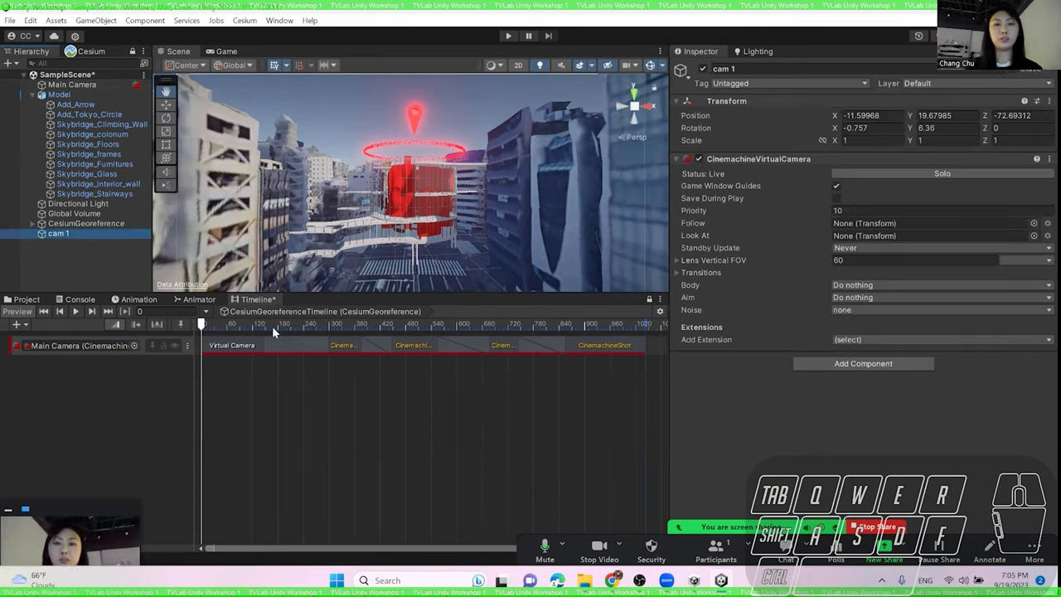
{"action": "left_click_drag", "start_coordinate": [152, 240], "coordinate": [175, 241]}
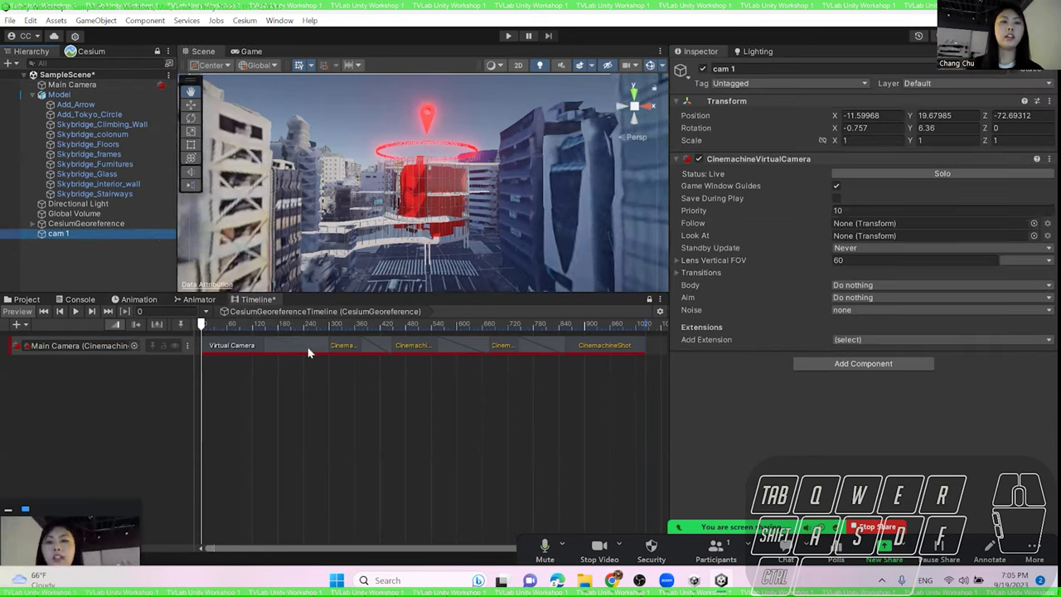
- Create a virtual camera for the second Cinemachine shot and rename it as cam 2
{"action": "left_click", "coordinate": [334, 347]}
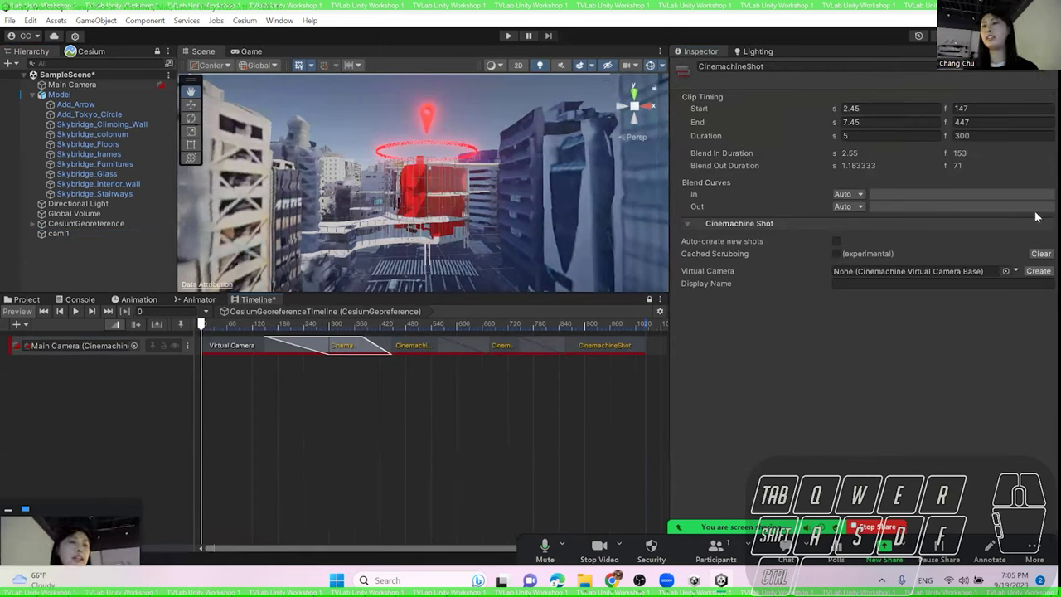
{"action": "left_click", "coordinate": [1042, 273]}
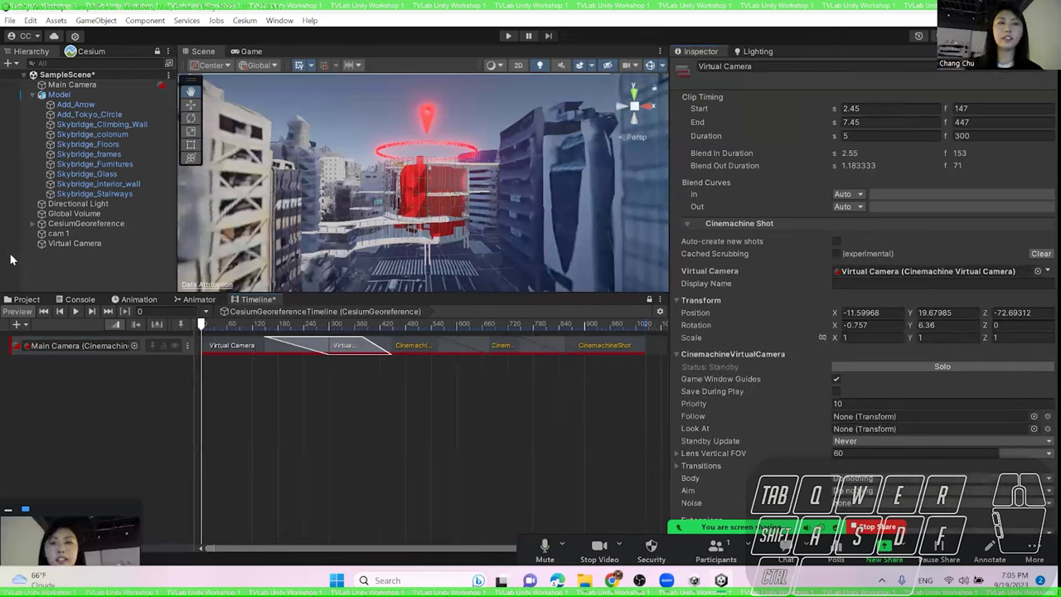
{"action": "right_click", "coordinate": [52, 248]}
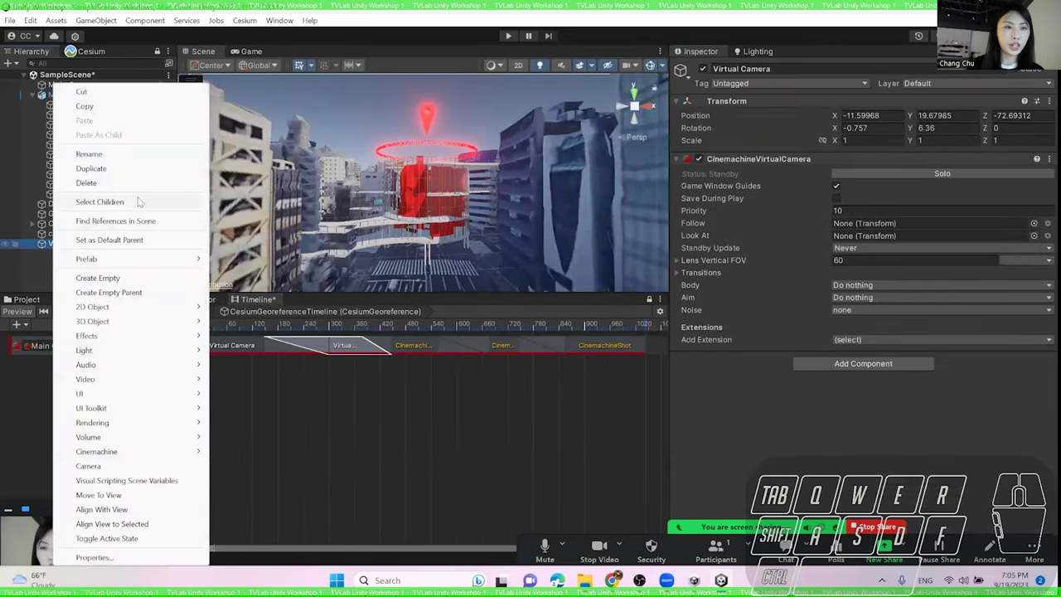
{"action": "left_click", "coordinate": [147, 155]}
{"action": "type", "text": "cam"}
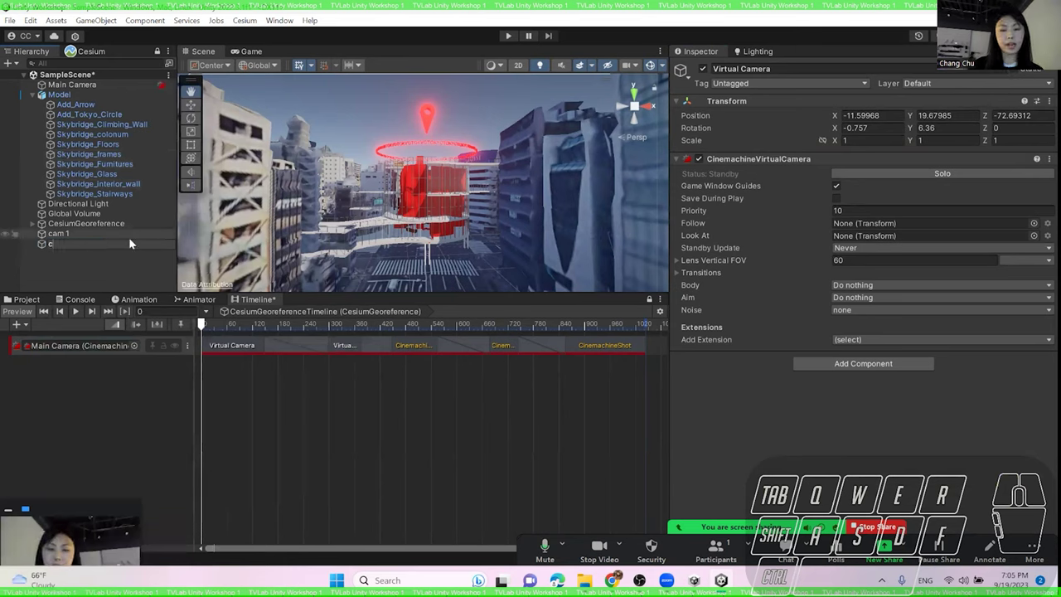
{"action": "type", "text": " 2"}
- Create a virtual camera for the third Cinemachine shot and rename it as cam 3
{"action": "left_click", "coordinate": [411, 345]}
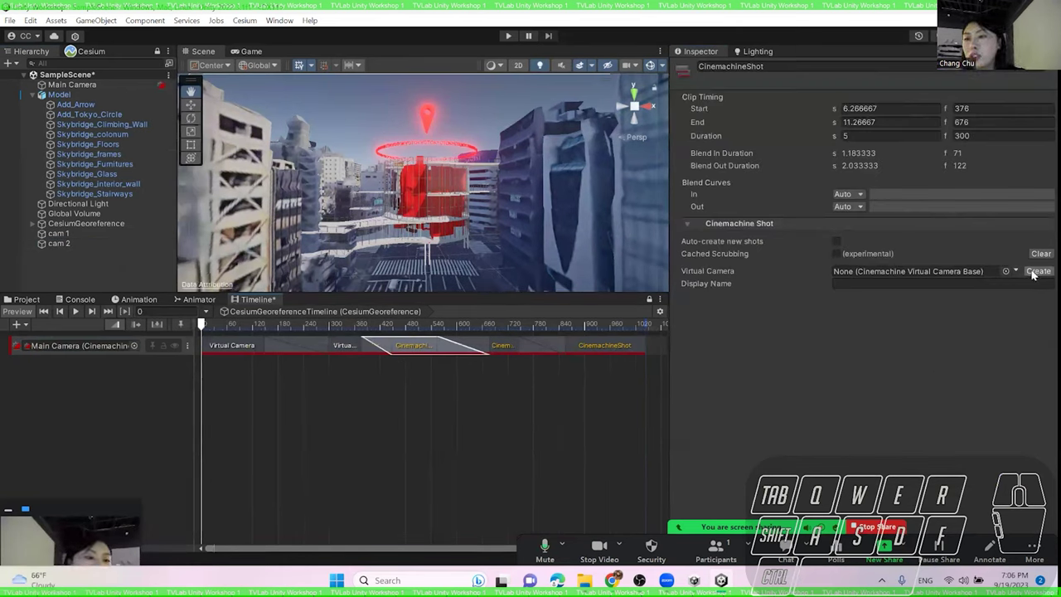
{"action": "left_click", "coordinate": [1036, 272]}
{"action": "left_click", "coordinate": [105, 253]}
{"action": "key", "text": "F2"}
{"action": "type", "text": "cam 3"}
{"action": "left_click", "coordinate": [62, 264]}
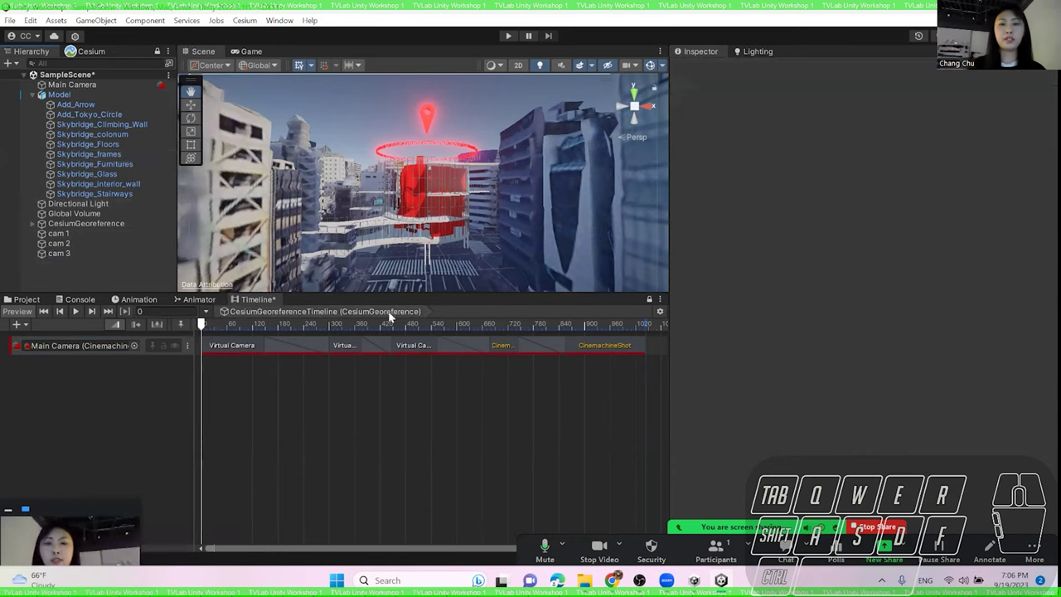
- Create a virtual camera for the fourth Cinemachine shot and rename it as cam 4
{"action": "left_click", "coordinate": [505, 347]}
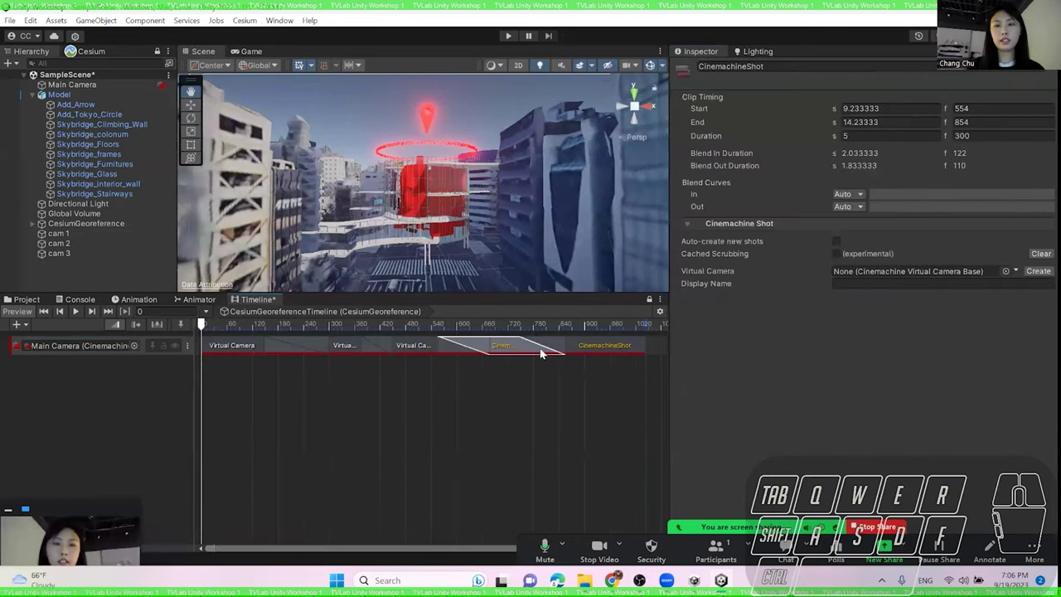
{"action": "left_click", "coordinate": [1036, 272]}
{"action": "right_click", "coordinate": [118, 263]}
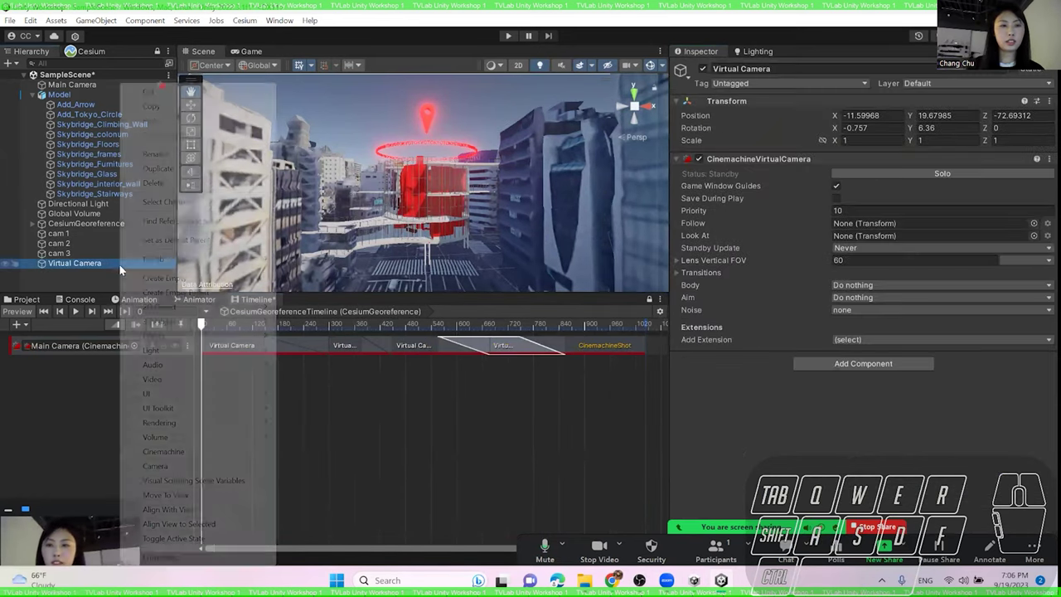
{"action": "left_click", "coordinate": [156, 153]}
{"action": "type", "text": "ca"}
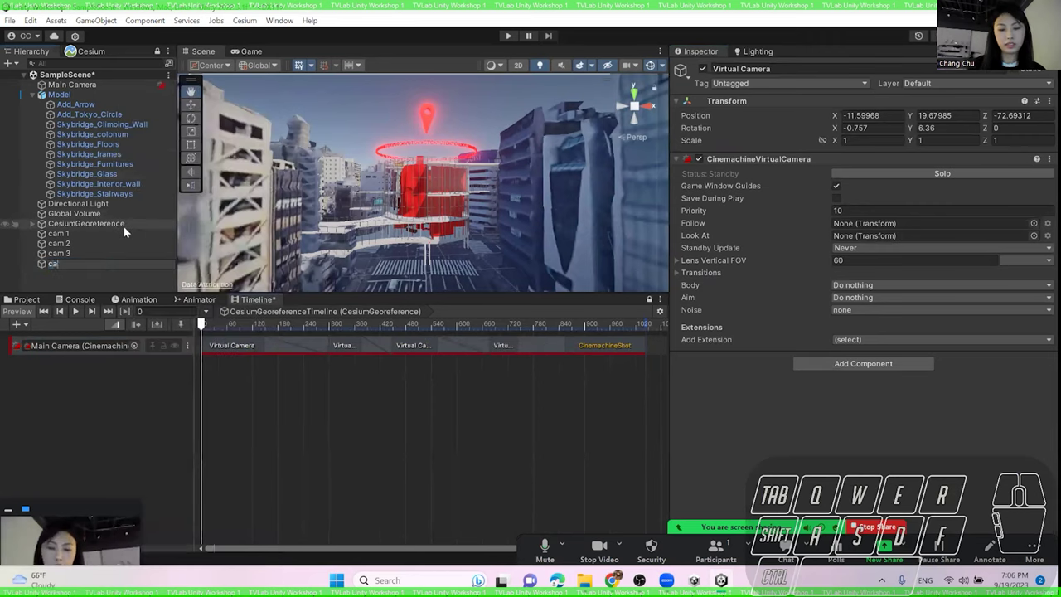
{"action": "type", "text": "m 4"}
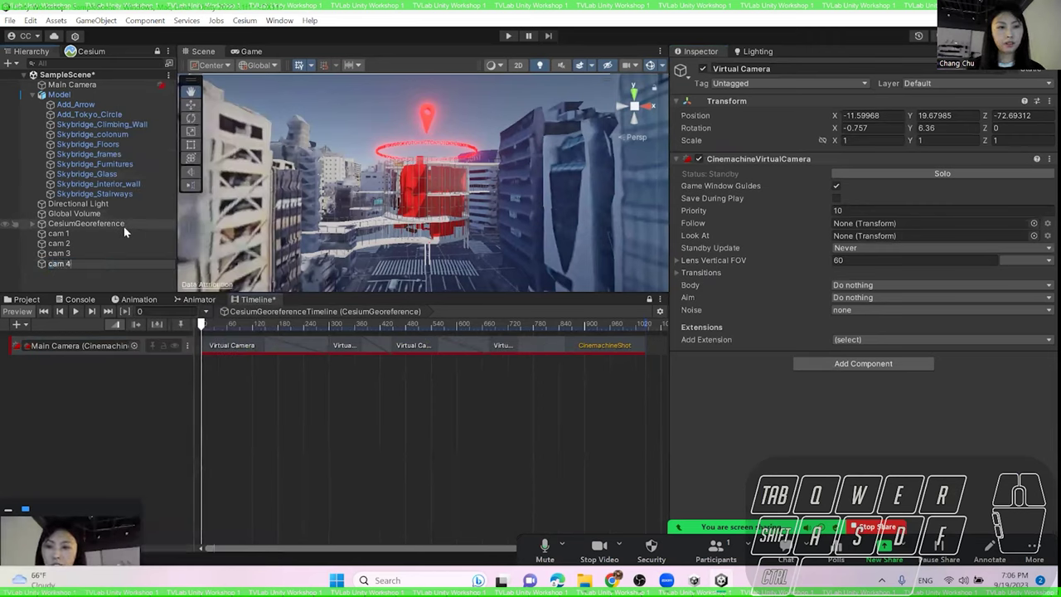
{"action": "left_click", "coordinate": [114, 278]}
- Create a virtual camera for the fifth Cinemachine shot and rename it as cam 5
{"action": "left_click", "coordinate": [605, 345]}
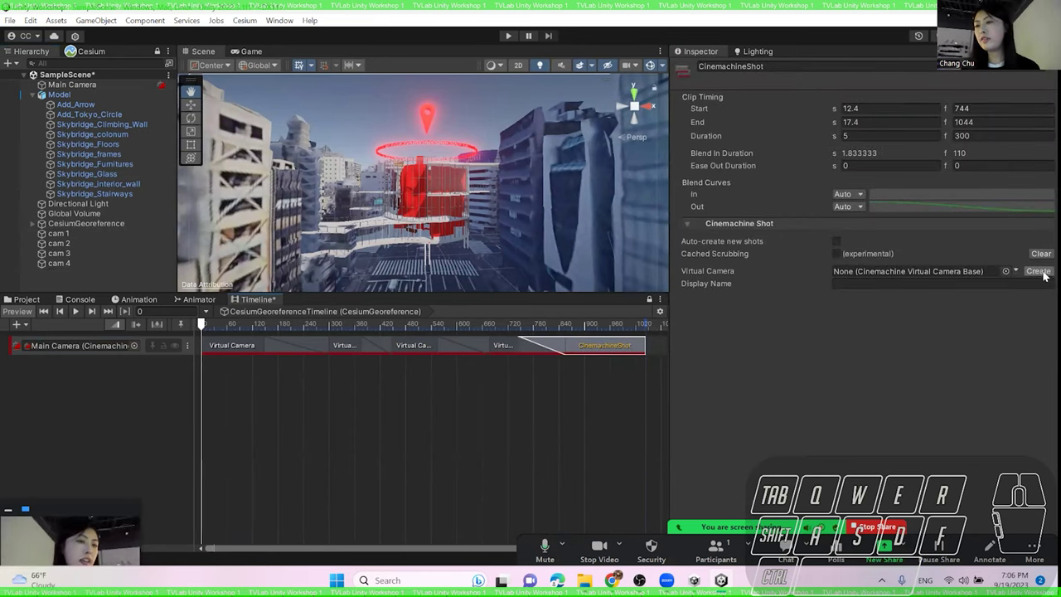
{"action": "left_click", "coordinate": [1037, 272]}
{"action": "right_click", "coordinate": [107, 272]}
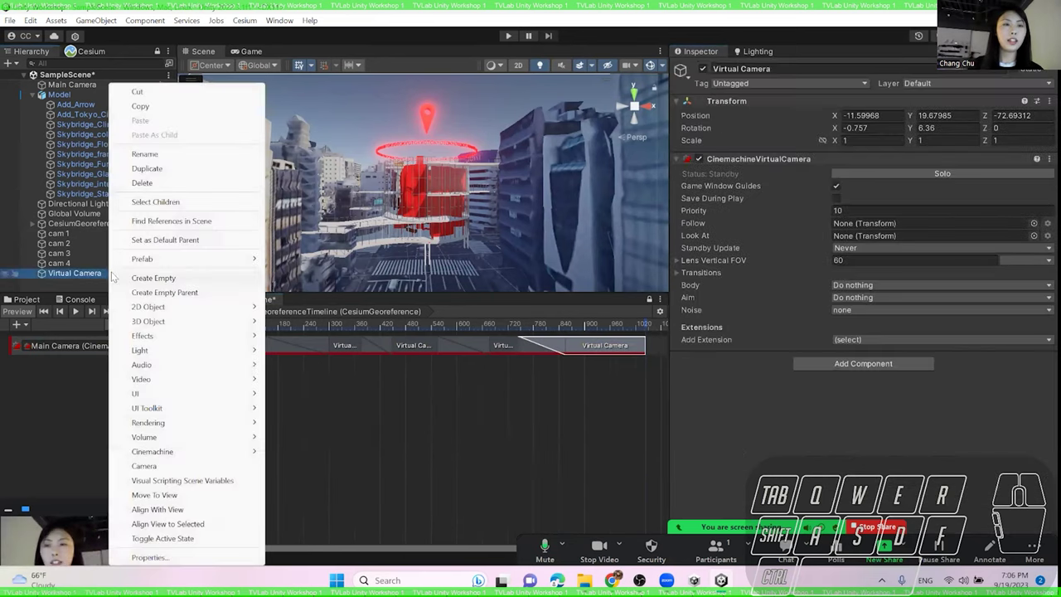
{"action": "left_click", "coordinate": [146, 155]}
{"action": "type", "text": "cam 5"}
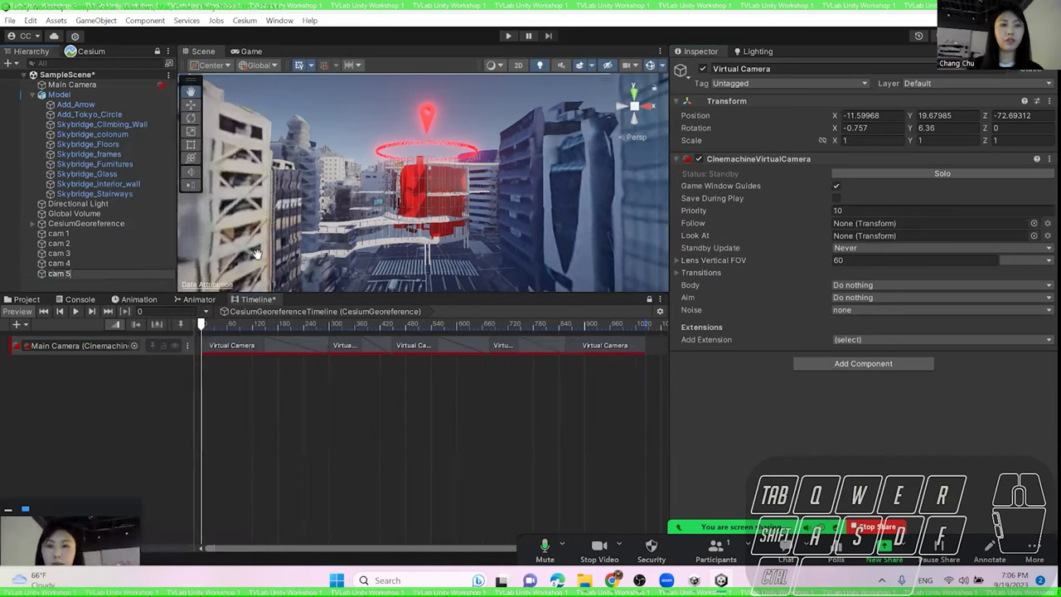
{"action": "left_click", "coordinate": [93, 285]}
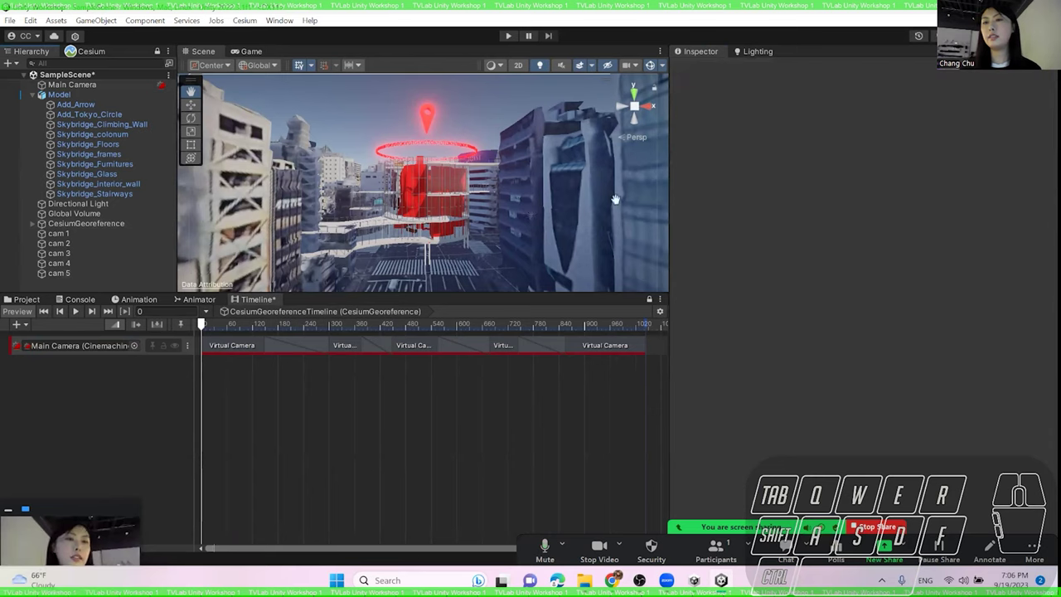
- Enlarge the Scene view and align cam 1 with a distant street view facing the skybridge, at about X -18.8, Y 18.8, Z -137.6
{"action": "left_click_drag", "start_coordinate": [670, 216], "coordinate": [887, 224]}
{"action": "left_click_drag", "start_coordinate": [809, 296], "coordinate": [809, 406]}
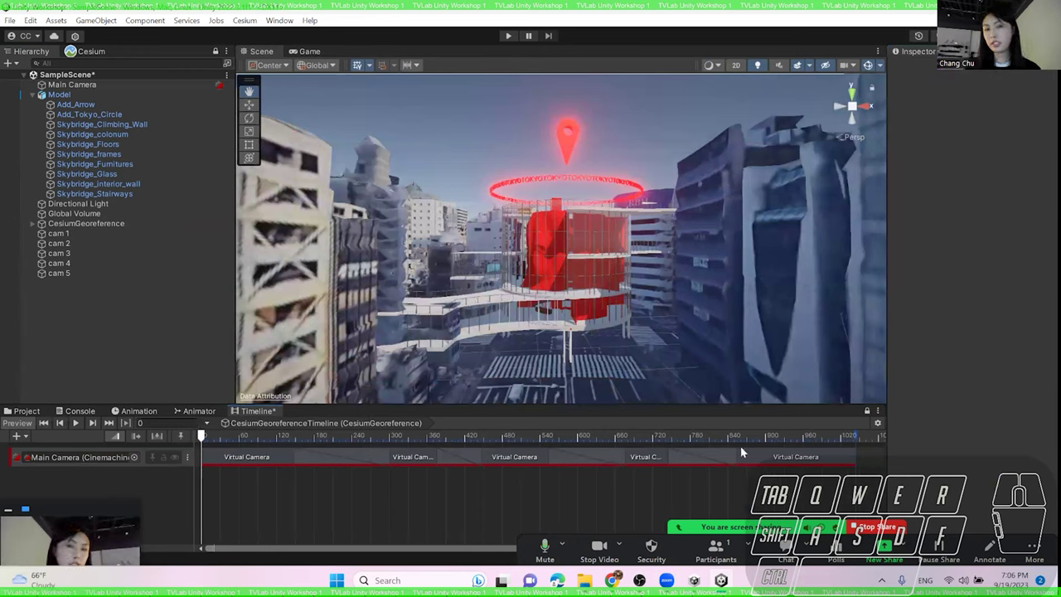
{"action": "left_click", "coordinate": [85, 232]}
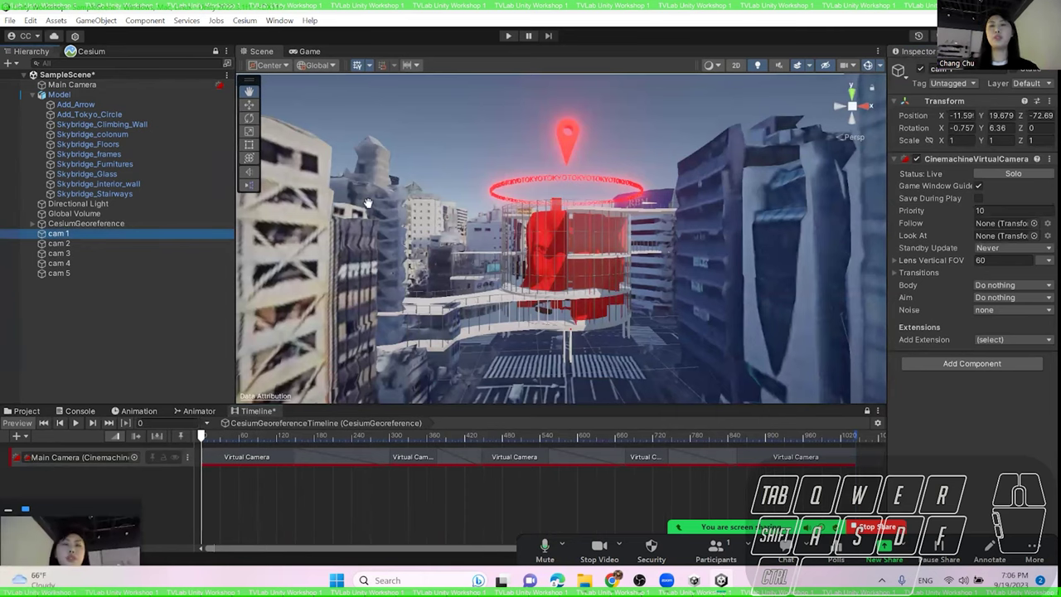
{"action": "scroll", "coordinate": [560, 272], "scroll_direction": "up", "scroll_amount": 5}
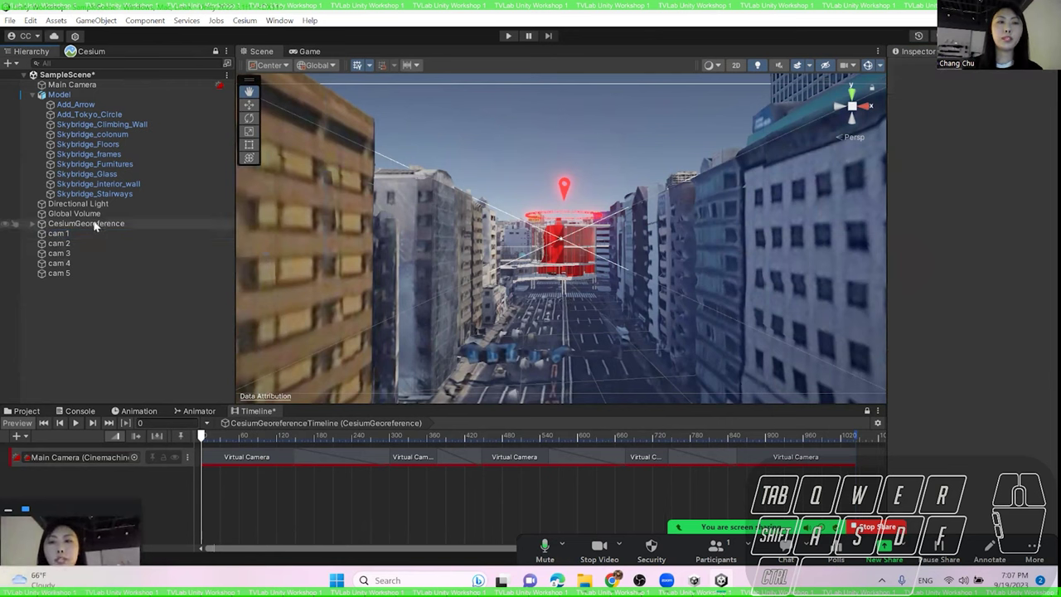
{"action": "scroll", "coordinate": [478, 222], "scroll_direction": "up", "scroll_amount": 2}
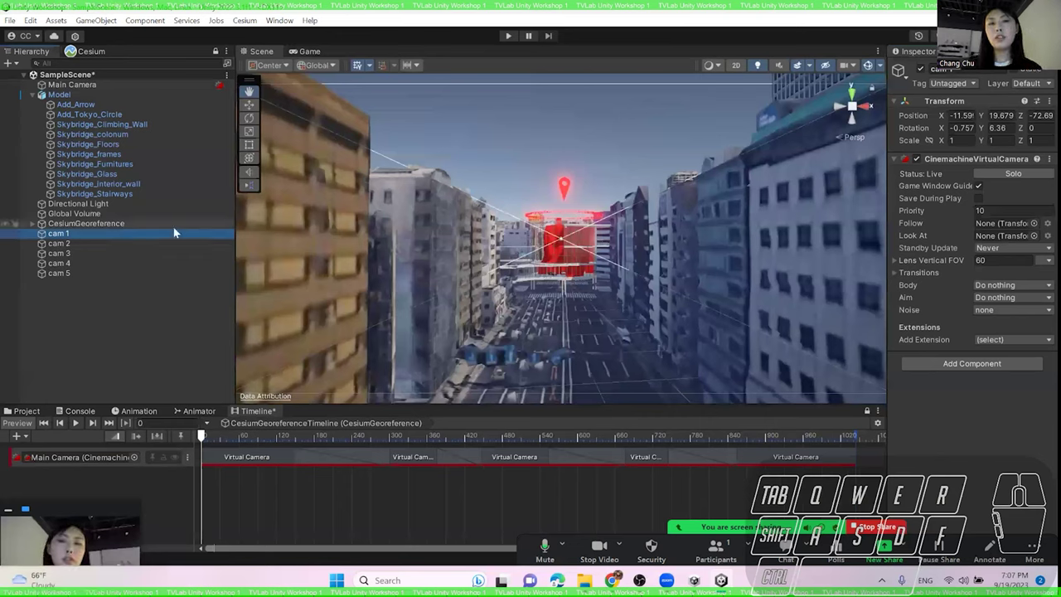
{"action": "right_click", "coordinate": [69, 239]}
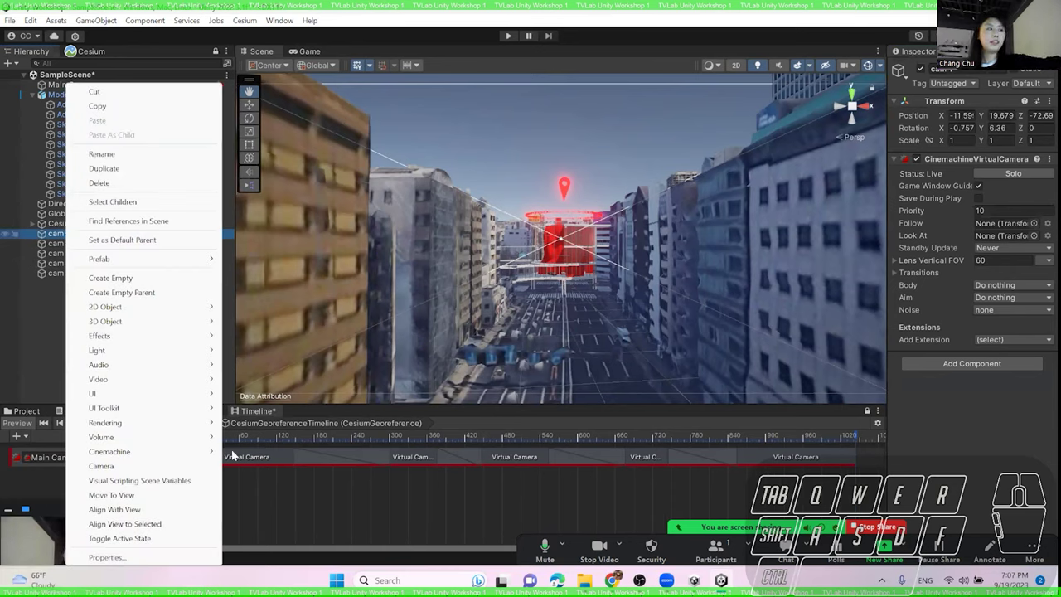
{"action": "left_click", "coordinate": [184, 511]}
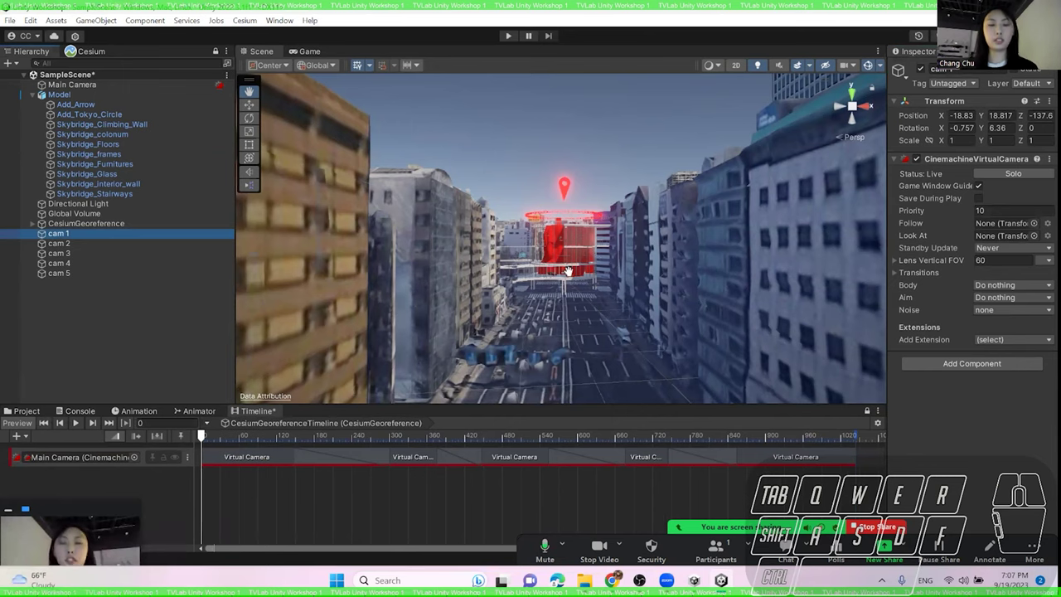
- Align cam 2 with a closer street-level view of the skybridge, at about X -9.7, Y 19.3, Z -60.3
{"action": "key", "text": "w"}
{"action": "right_click_drag", "start_coordinate": [575, 271], "coordinate": [579, 274]}
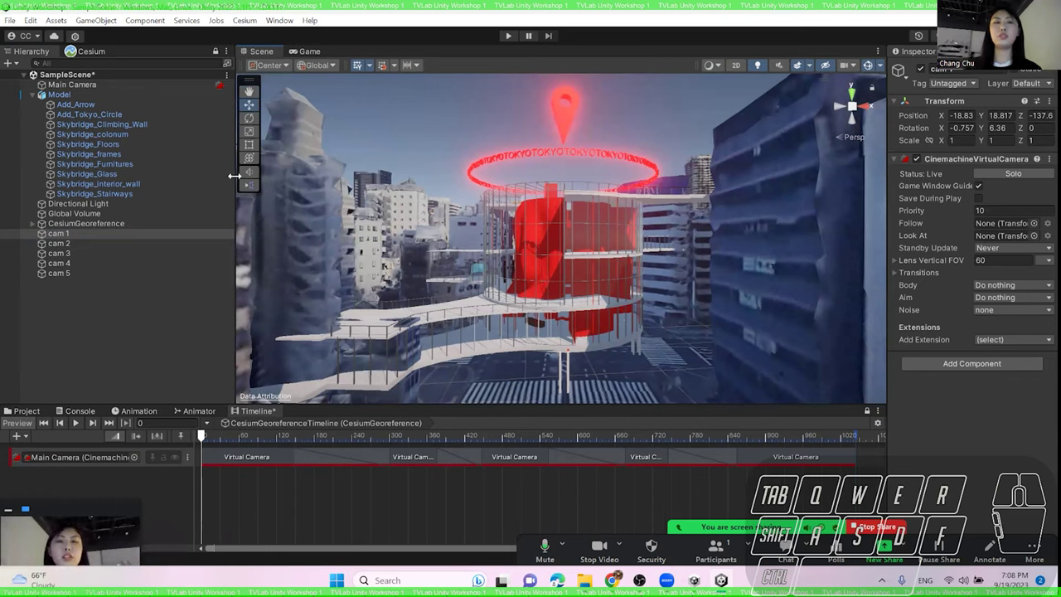
{"action": "left_click", "coordinate": [96, 243]}
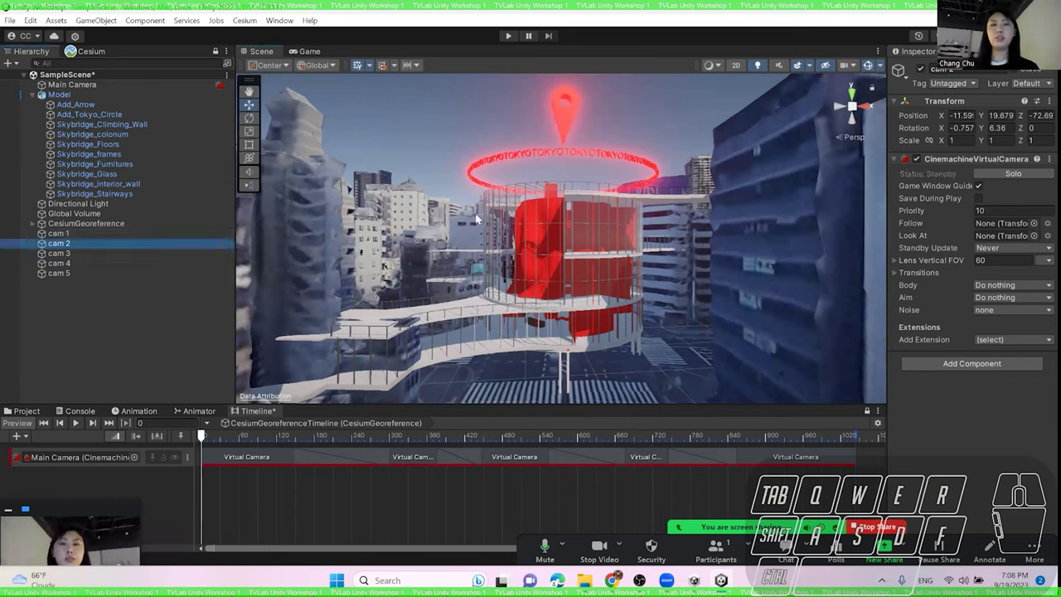
{"action": "left_click", "coordinate": [73, 243]}
{"action": "right_click", "coordinate": [73, 244]}
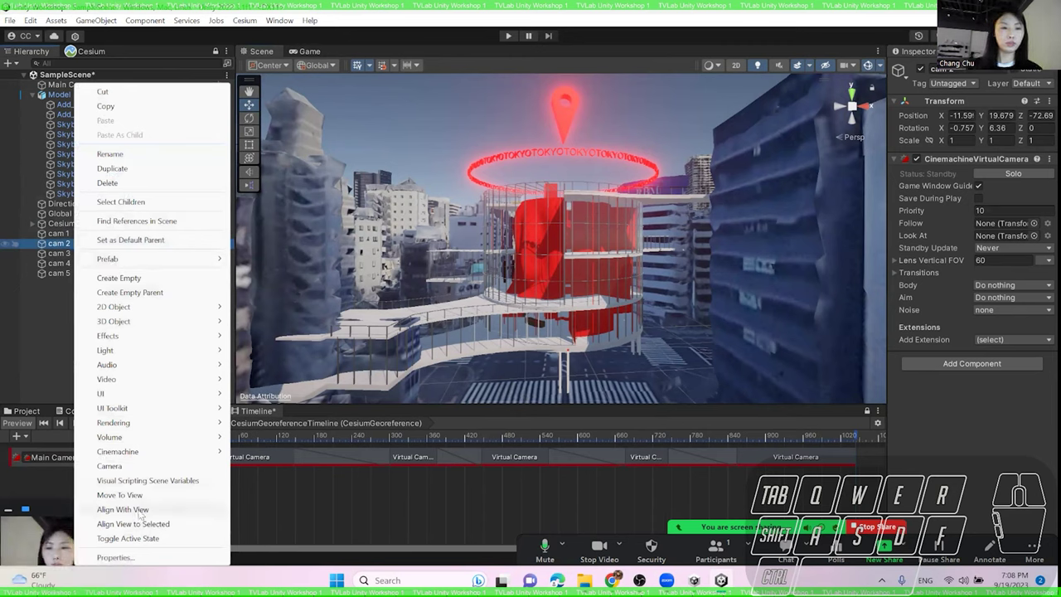
{"action": "key", "text": "Escape"}
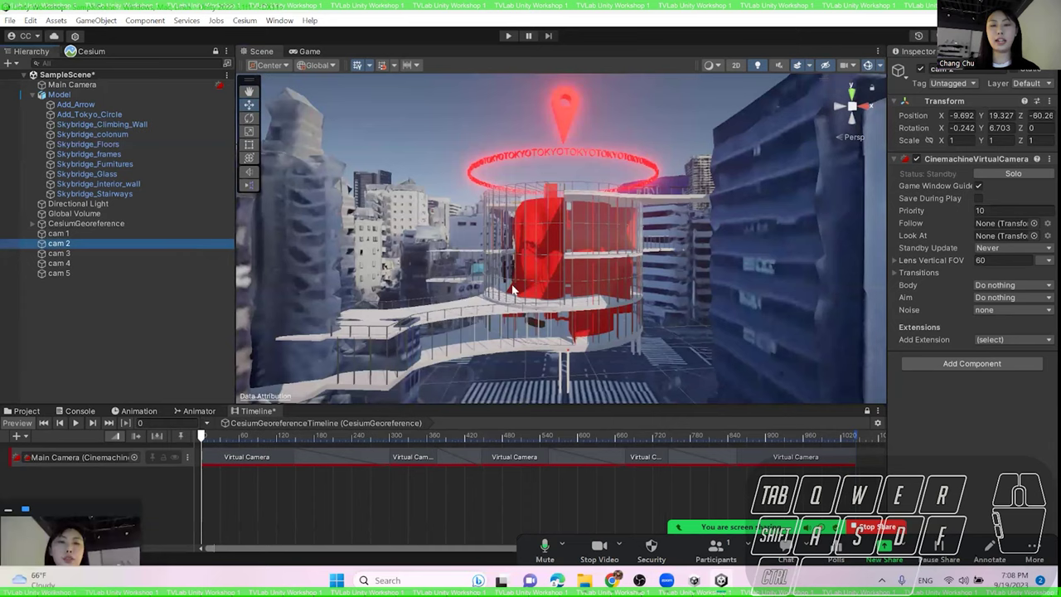
- Align cam 3 with an elevated view looking down on the skybridge, at about X 29.7, Y 74.3, Z -41.3
{"action": "key", "text": "e"}
{"action": "right_click_drag", "start_coordinate": [602, 279], "coordinate": [465, 327]}
{"action": "key", "text": "s"}
{"action": "key", "text": "d"}
{"action": "key", "text": "e"}
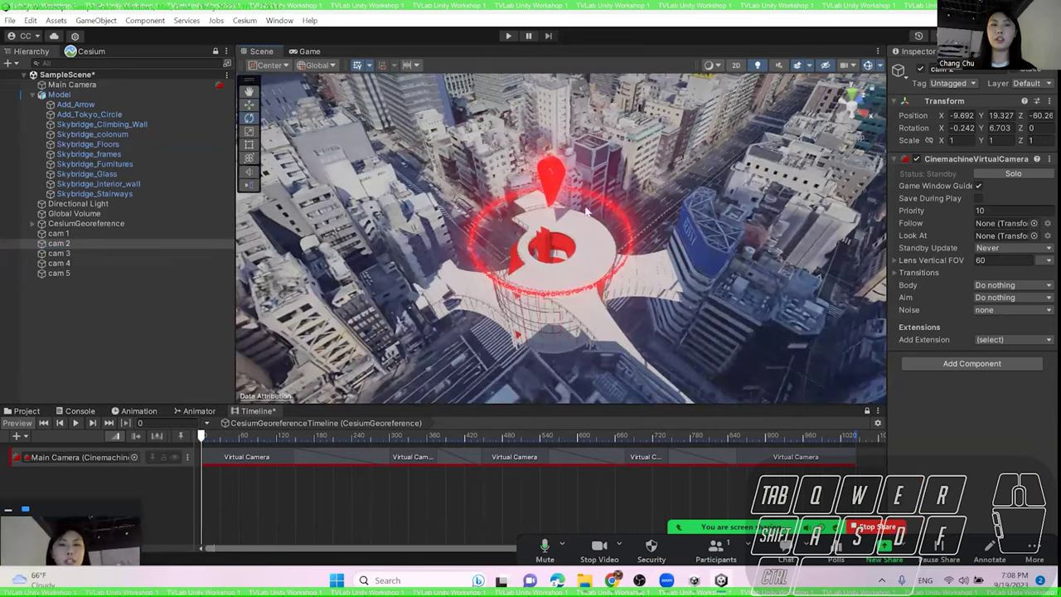
{"action": "left_click", "coordinate": [72, 254]}
{"action": "right_click", "coordinate": [60, 252]}
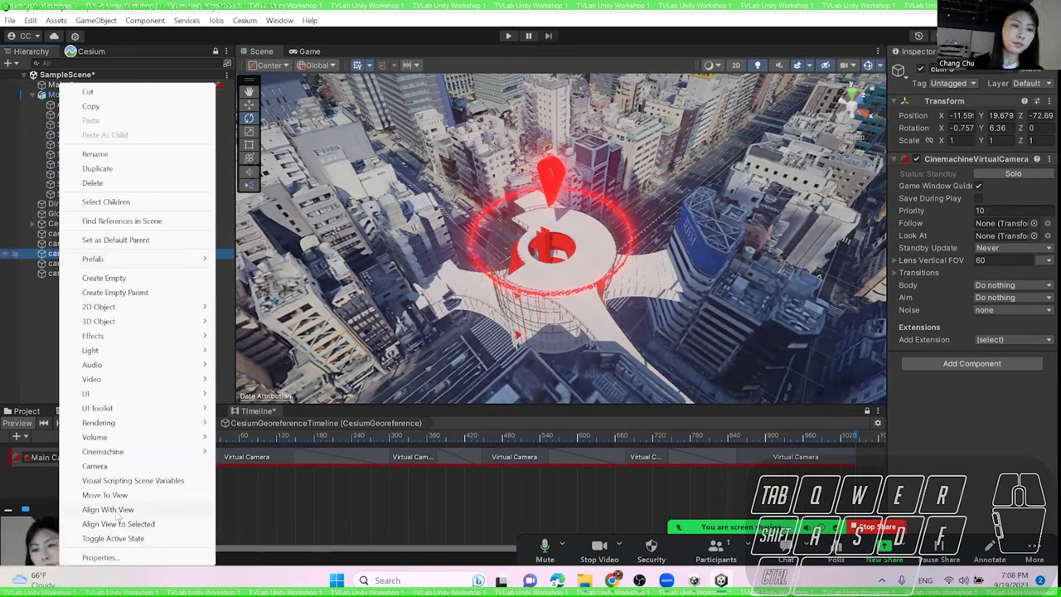
{"action": "left_click", "coordinate": [117, 513]}
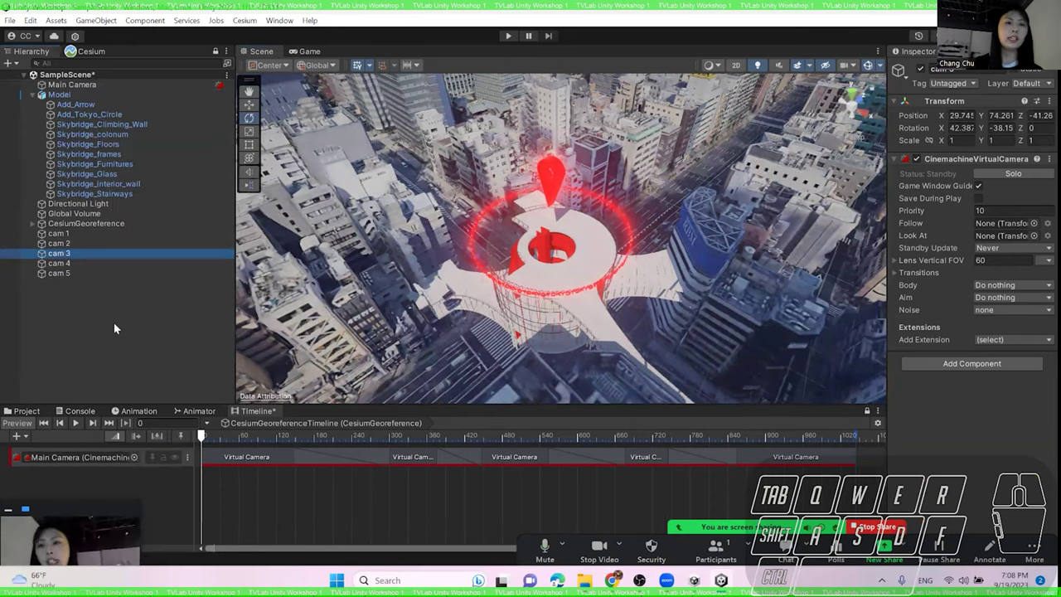
- Align cam 4 with a high aerial city view centred on the skybridge, at about X 239.9, Y 278.3, Z 108.7
{"action": "left_click", "coordinate": [150, 264]}
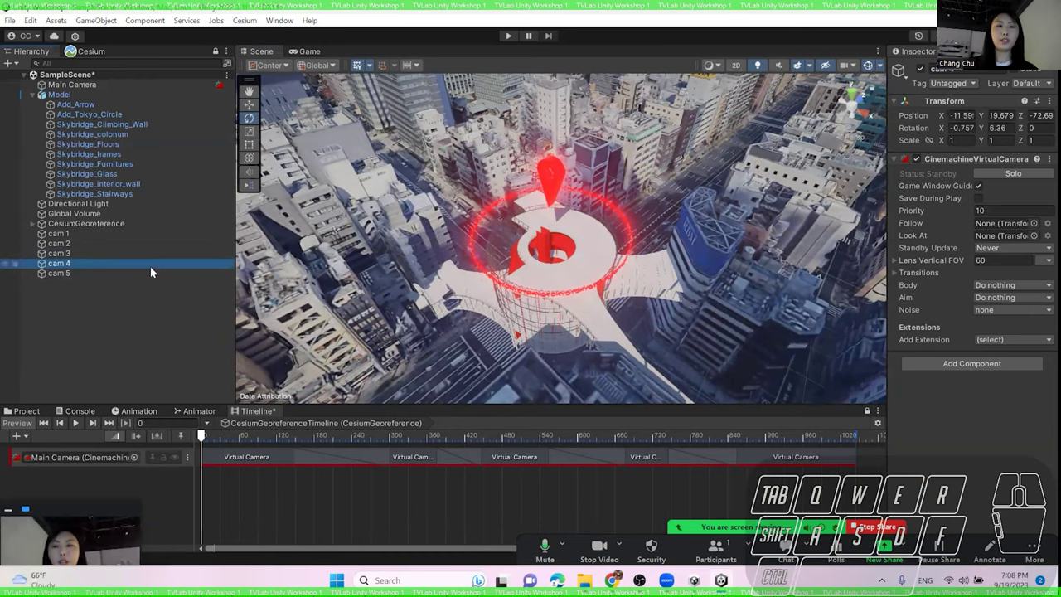
{"action": "key", "text": "d"}
{"action": "right_click_drag", "start_coordinate": [519, 286], "coordinate": [567, 325]}
{"action": "left_click", "coordinate": [159, 262]}
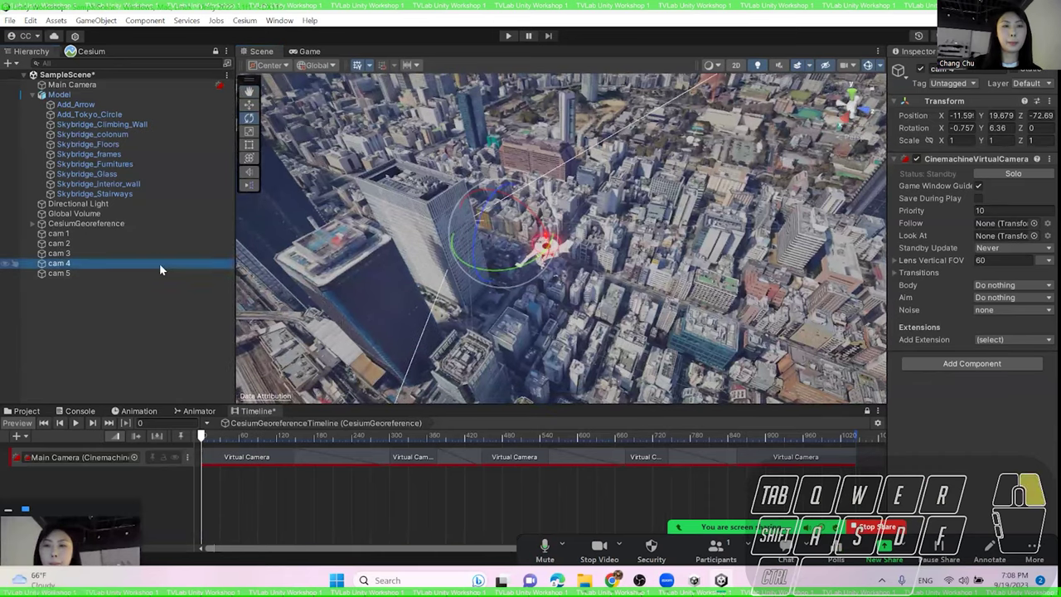
{"action": "right_click", "coordinate": [159, 263]}
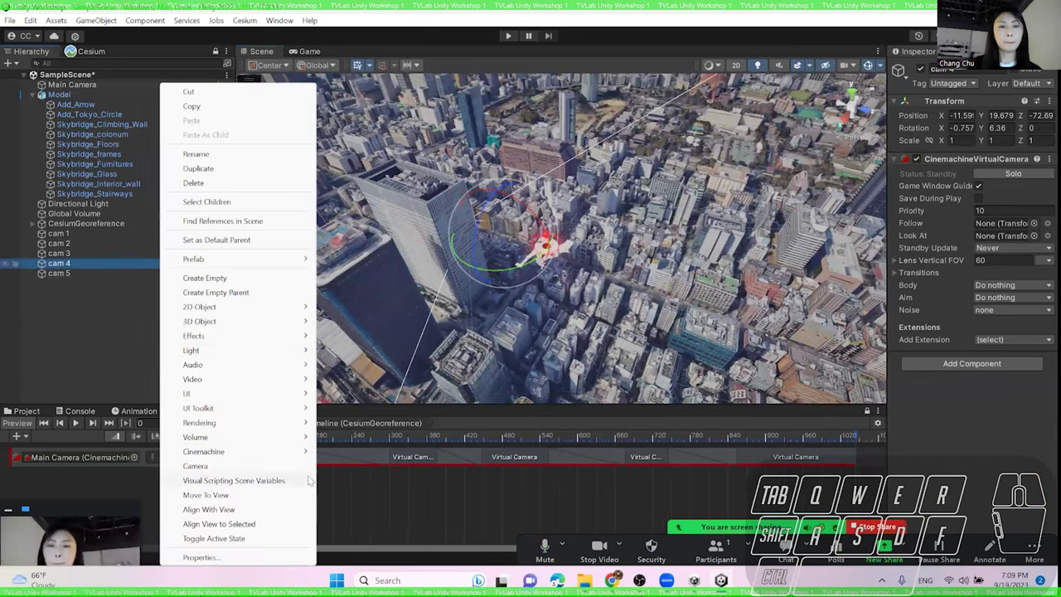
{"action": "left_click", "coordinate": [249, 510]}
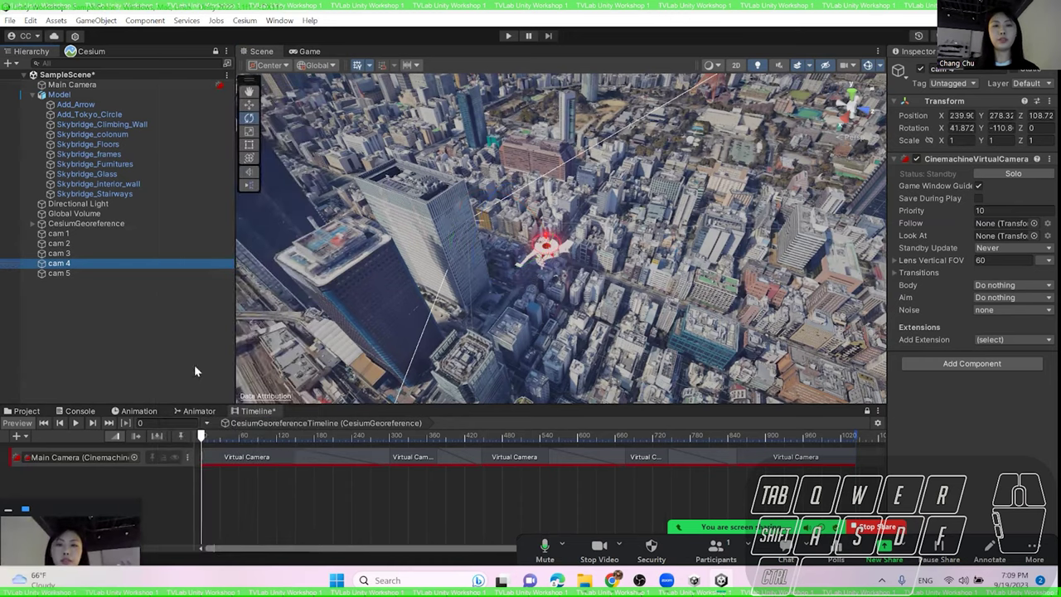
- Align the Scene view to cam 1's viewpoint down the street
{"action": "left_click", "coordinate": [108, 274]}
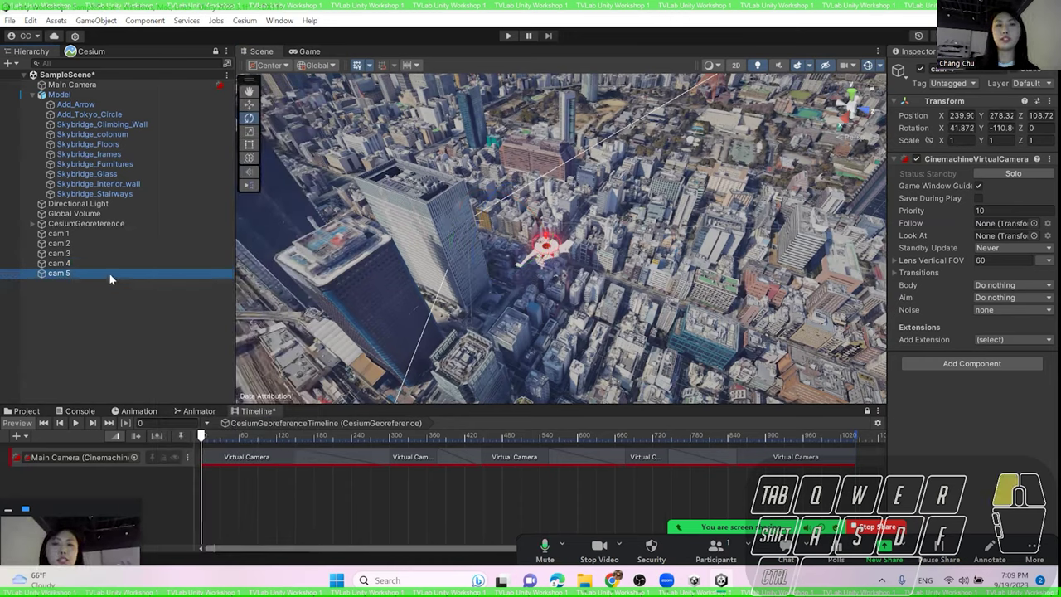
{"action": "left_click", "coordinate": [89, 233]}
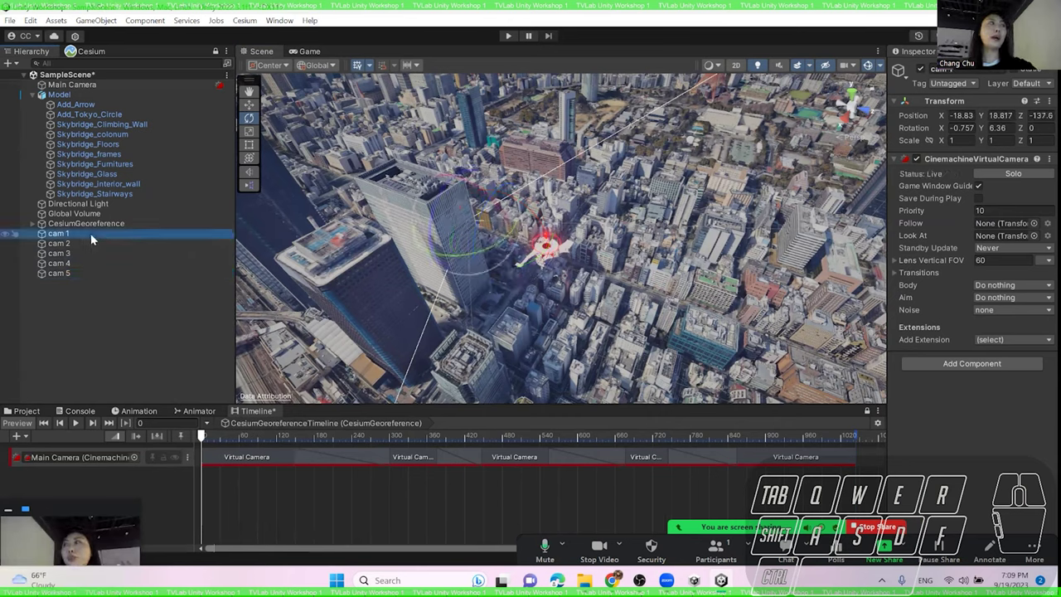
{"action": "right_click", "coordinate": [92, 233]}
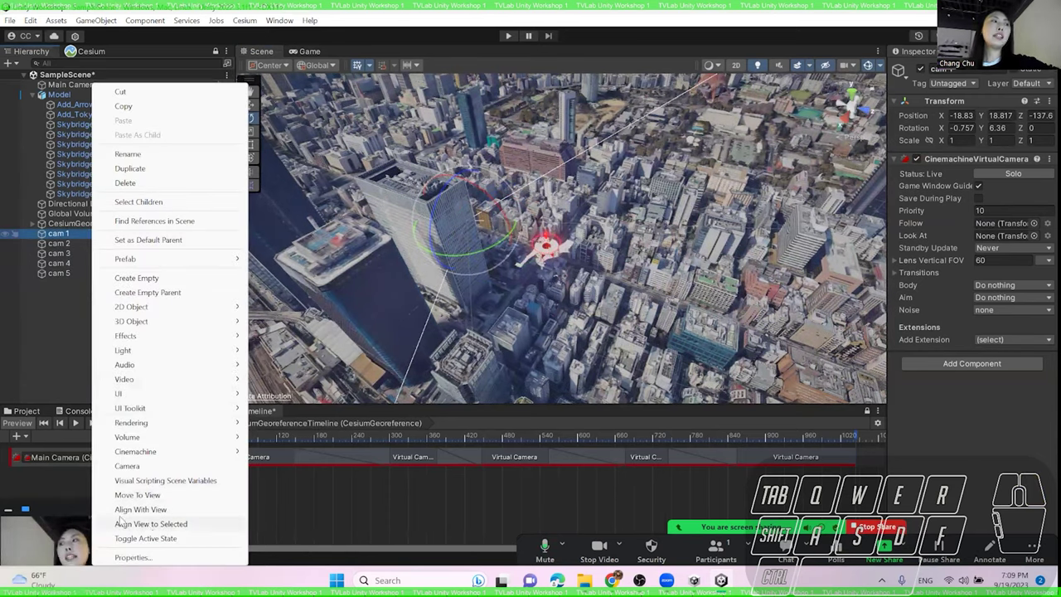
{"action": "left_click", "coordinate": [204, 524]}
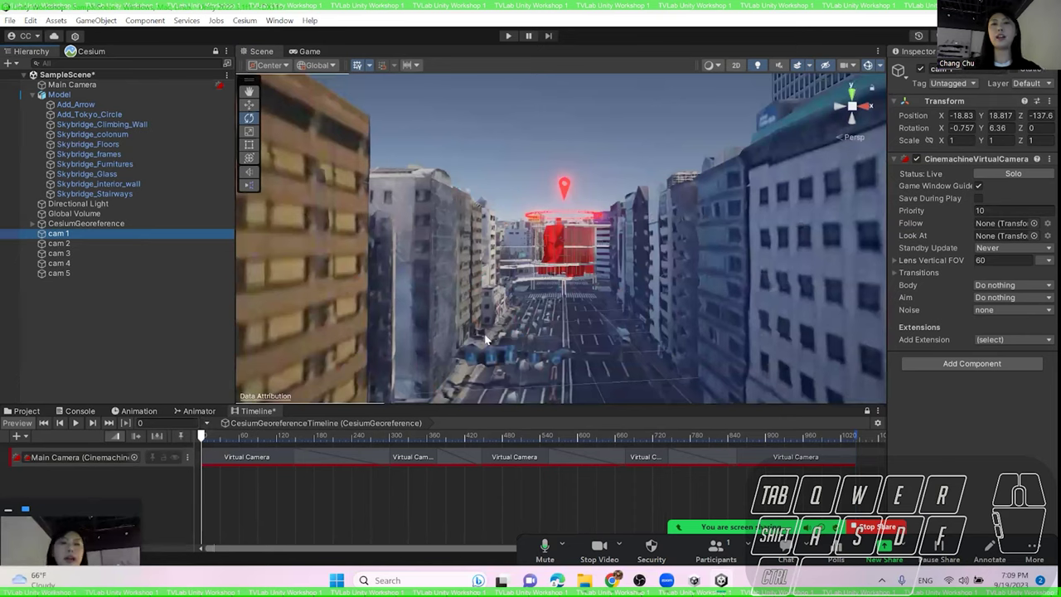
- Starting from cam 4's viewpoint, align cam 5 with a very high aerial view over the city and bay, at about X 1779.3, Y 2426.7, Z 739.0
{"action": "right_click", "coordinate": [118, 263]}
{"action": "left_click", "coordinate": [90, 288]}
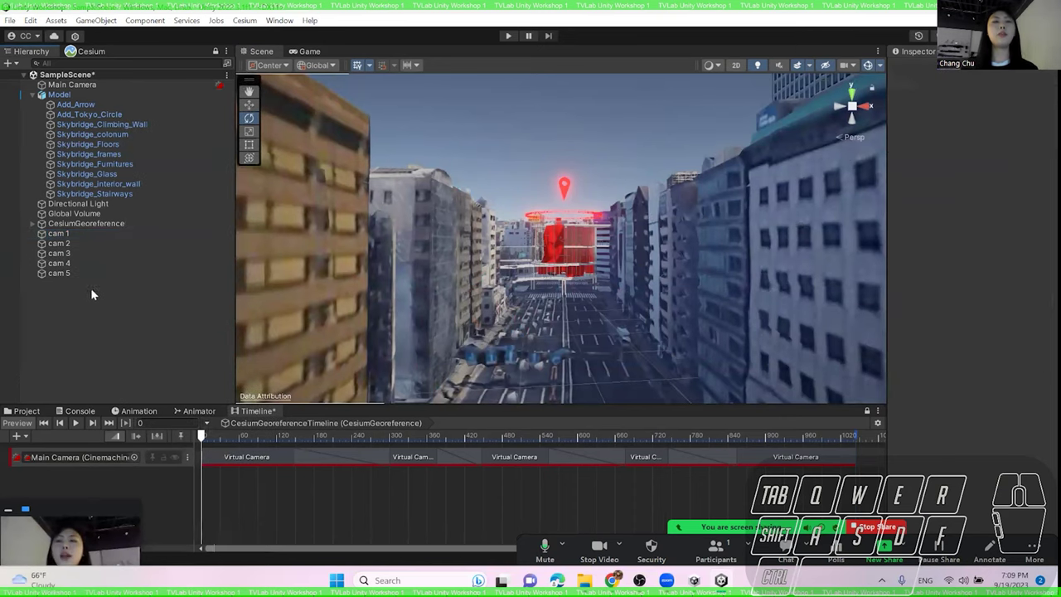
{"action": "right_click", "coordinate": [97, 263]}
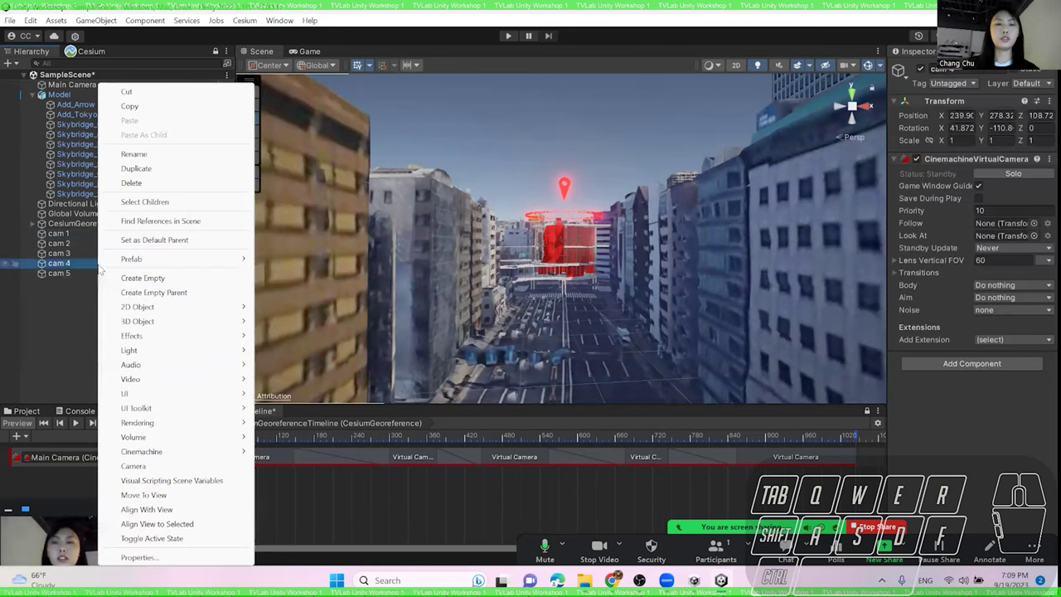
{"action": "left_click", "coordinate": [207, 524]}
{"action": "mouse_move", "coordinate": [530, 331]}
{"action": "right_mouse_down"}
{"action": "mouse_move", "coordinate": [522, 326]}
{"action": "mouse_move", "coordinate": [530, 348]}
{"action": "right_mouse_up"}
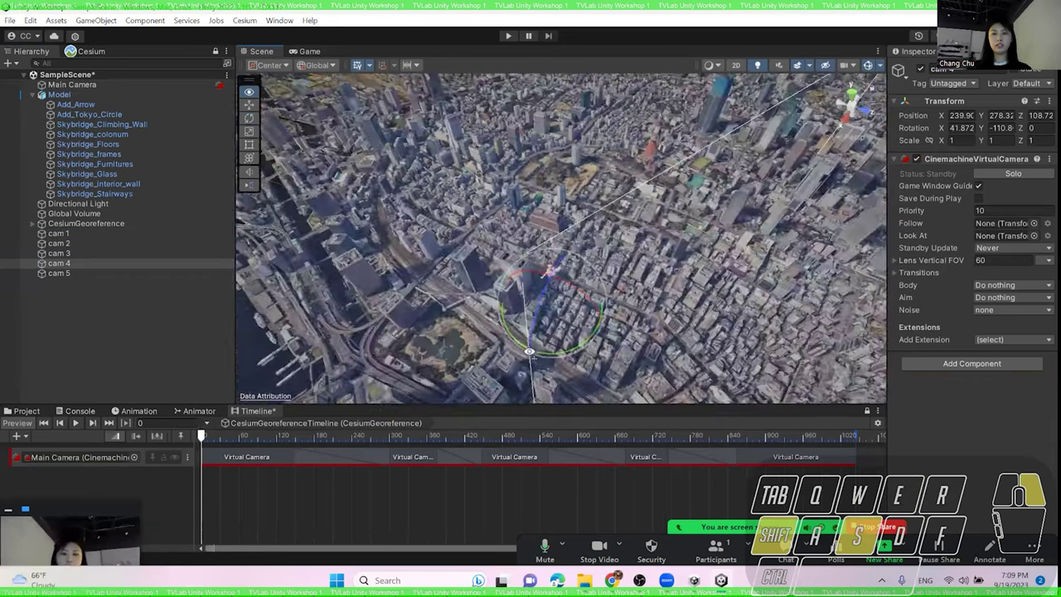
{"action": "left_click", "coordinate": [116, 275]}
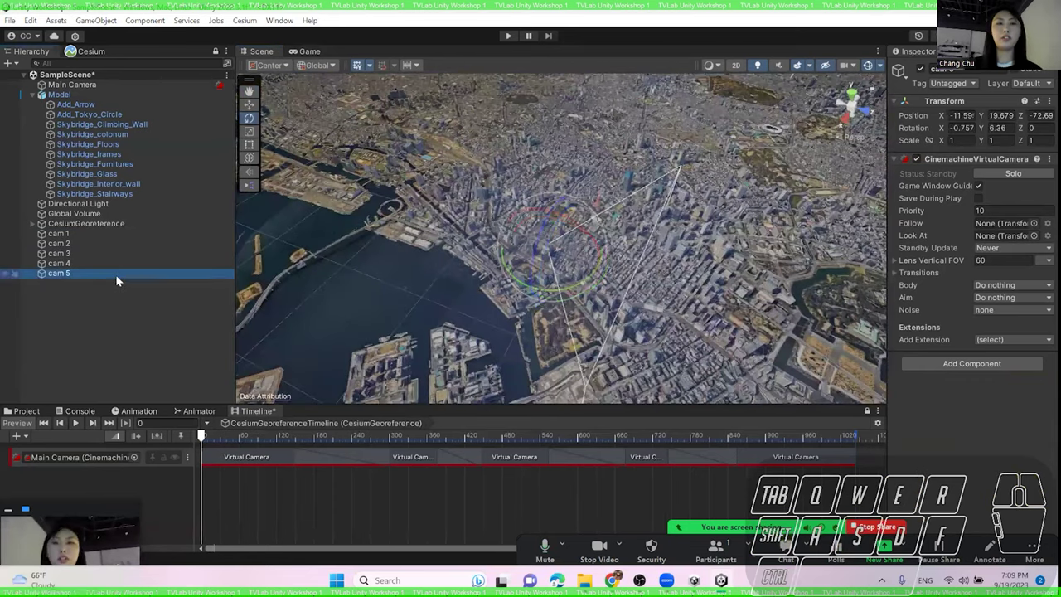
{"action": "right_click", "coordinate": [116, 281]}
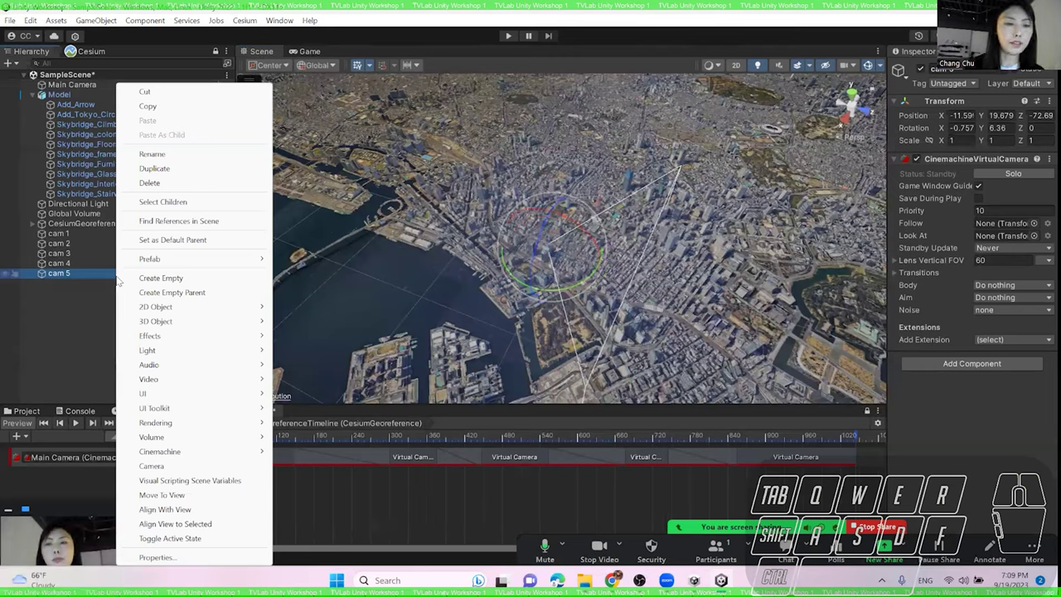
{"action": "left_click", "coordinate": [208, 507]}
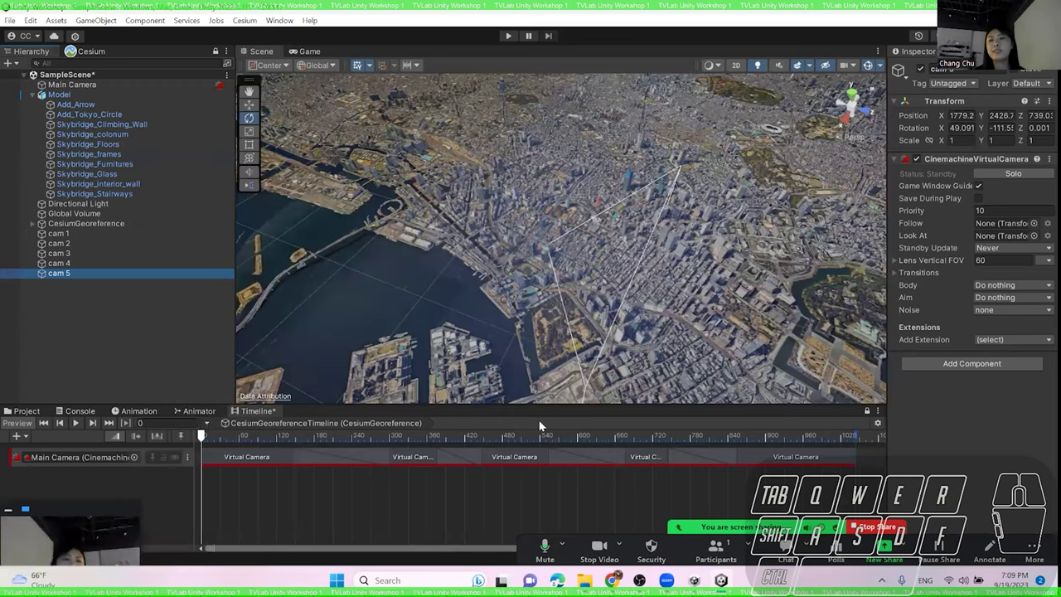
- Shift the cam 2 to cam 5 clips together to end at frame 1180, and extend the cam 1 shot so cam 2 starts at frame 390
{"action": "left_click", "coordinate": [611, 406]}
{"action": "left_click_drag", "start_coordinate": [612, 406], "coordinate": [607, 357]}
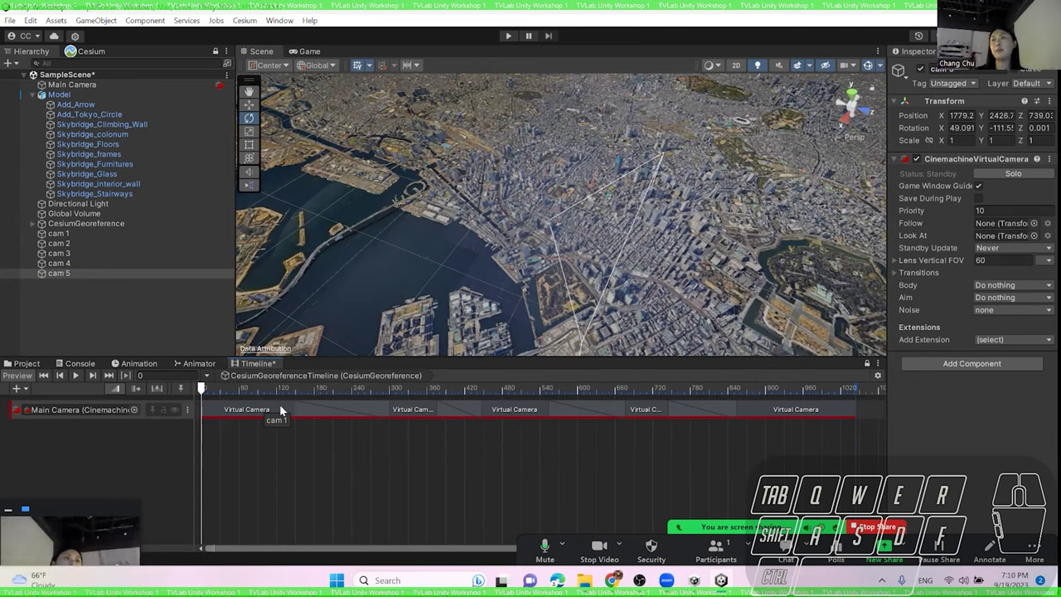
{"action": "left_click", "coordinate": [377, 409]}
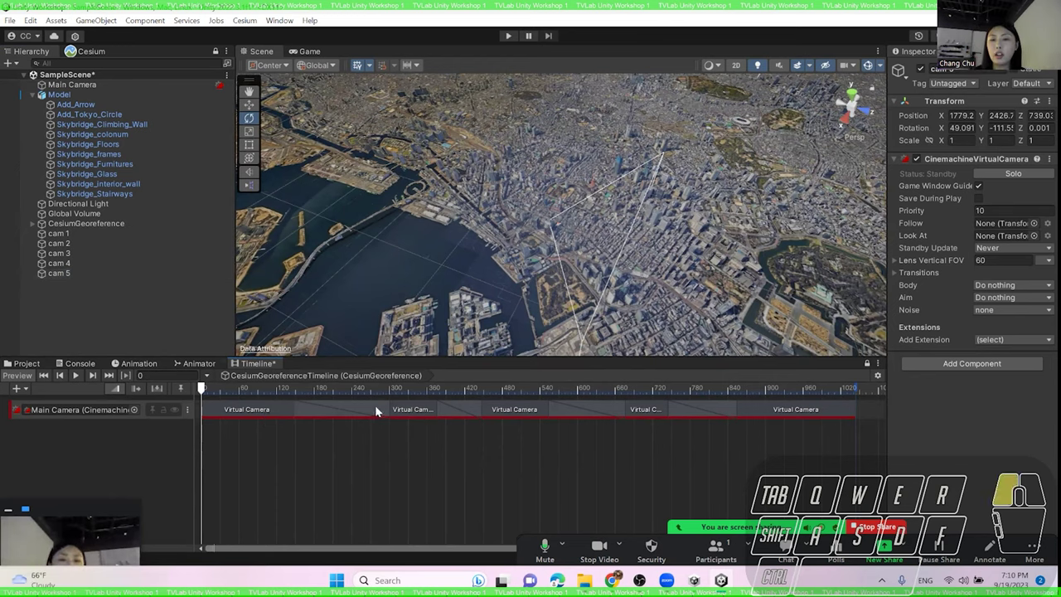
{"action": "left_click", "coordinate": [533, 412], "text": "shift"}
{"action": "left_click", "coordinate": [634, 412], "text": "shift"}
{"action": "left_click", "coordinate": [788, 412], "text": "shift"}
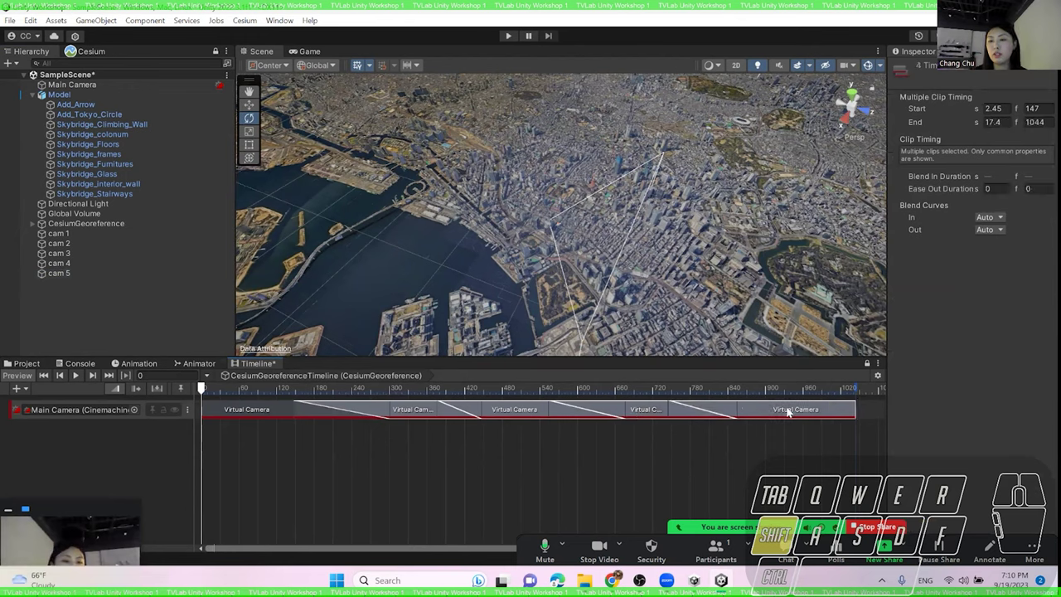
{"action": "left_click_drag", "start_coordinate": [744, 412], "coordinate": [831, 406]}
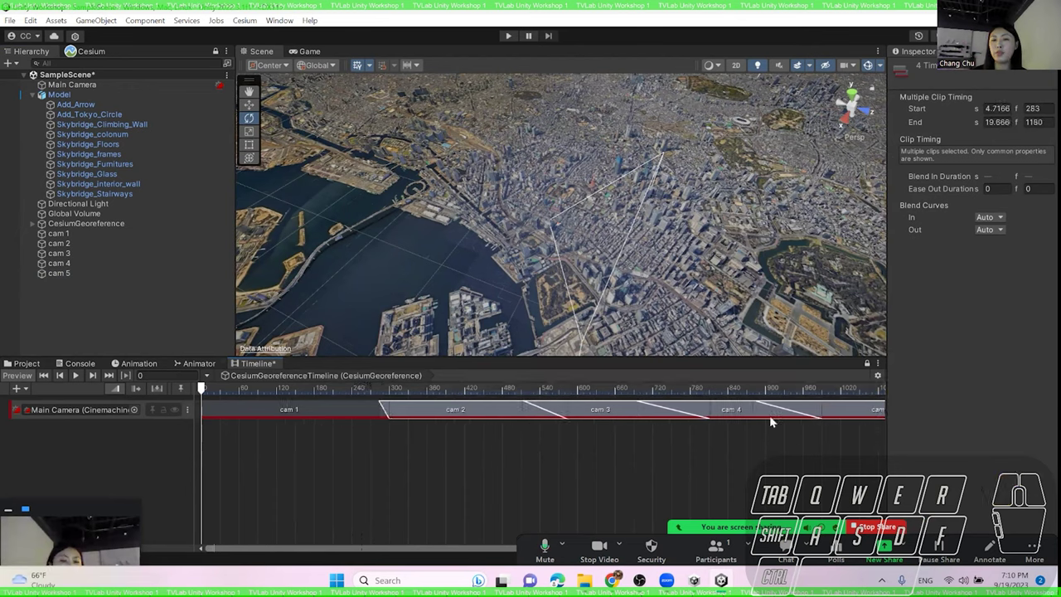
{"action": "left_click_drag", "start_coordinate": [385, 410], "coordinate": [451, 410]}
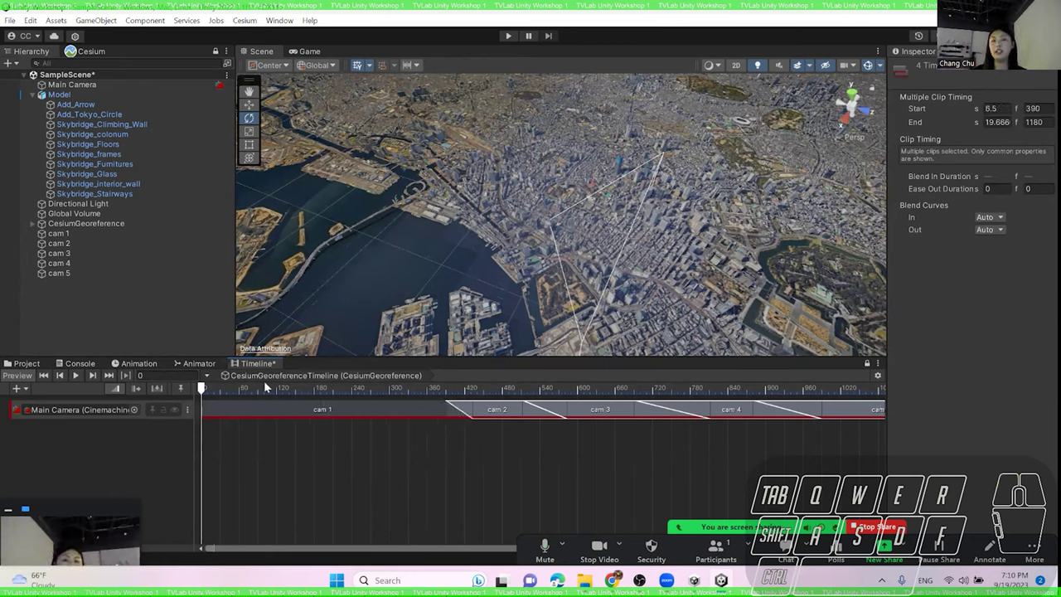
- Play the camera animation in play mode, stop it, and check the clip settings of the cam 4 and cam 5 shots
{"action": "left_click", "coordinate": [508, 36]}
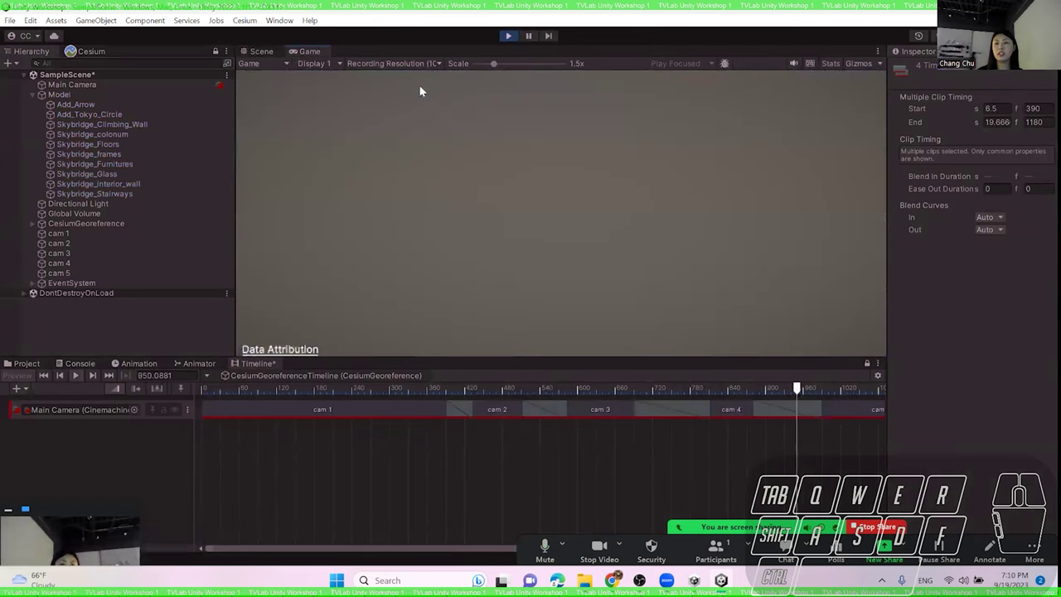
{"action": "left_click", "coordinate": [508, 37]}
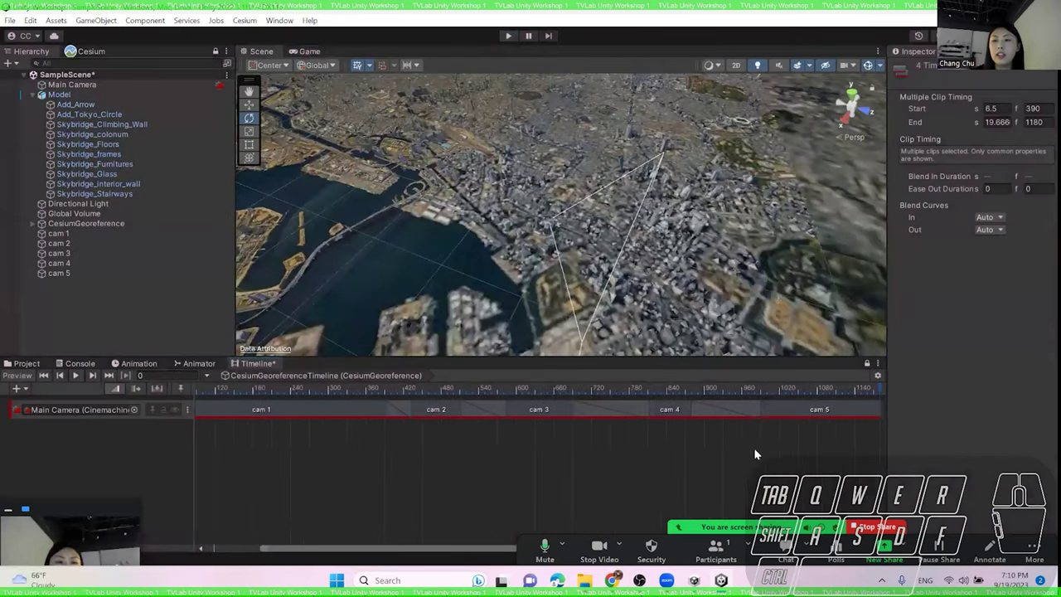
{"action": "left_click", "coordinate": [742, 410]}
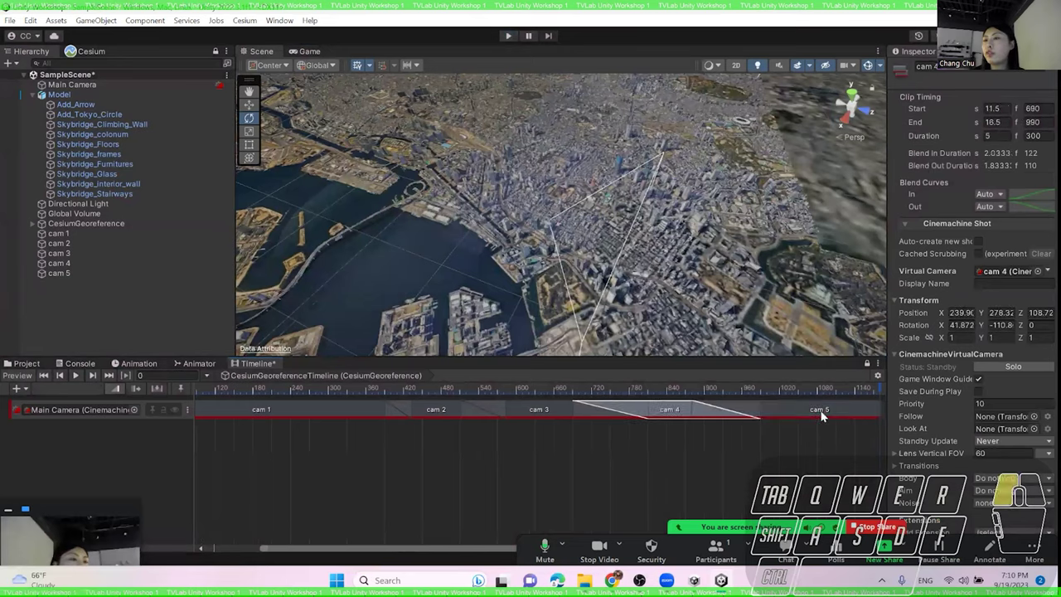
{"action": "left_click", "coordinate": [808, 410]}
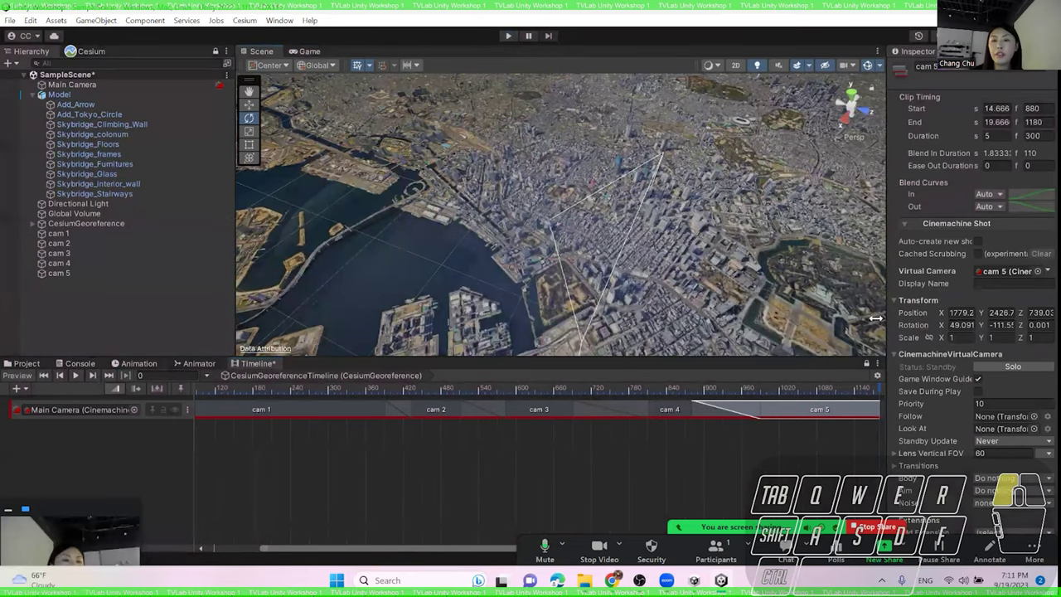
- Set the far clip plane in cam 4's lens settings to 10000
{"action": "left_click_drag", "start_coordinate": [885, 316], "coordinate": [746, 315]}
{"action": "left_click", "coordinate": [510, 319]}
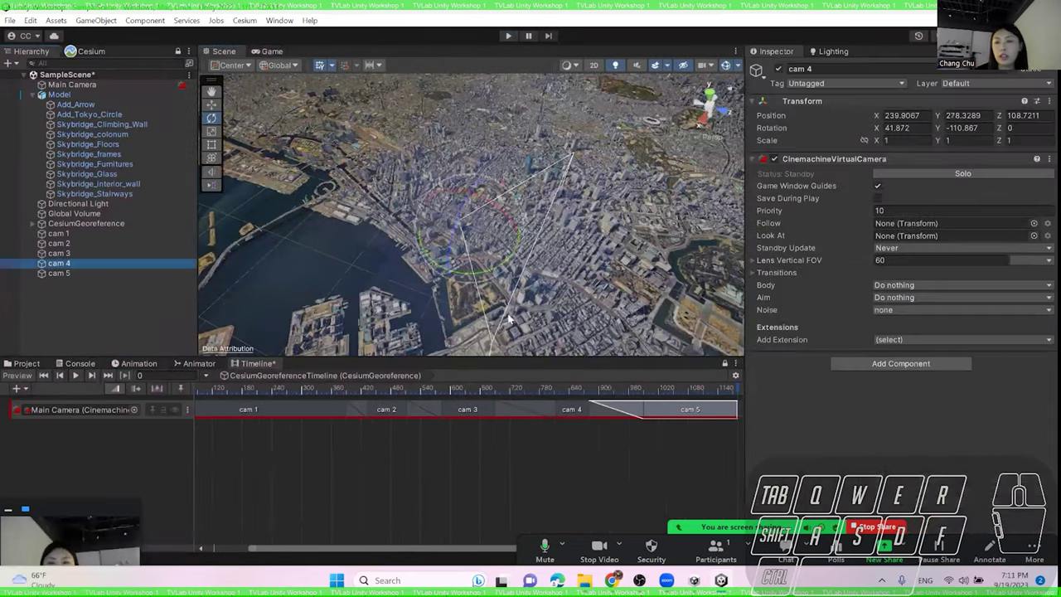
{"action": "left_click", "coordinate": [754, 260]}
{"action": "left_click", "coordinate": [897, 298]}
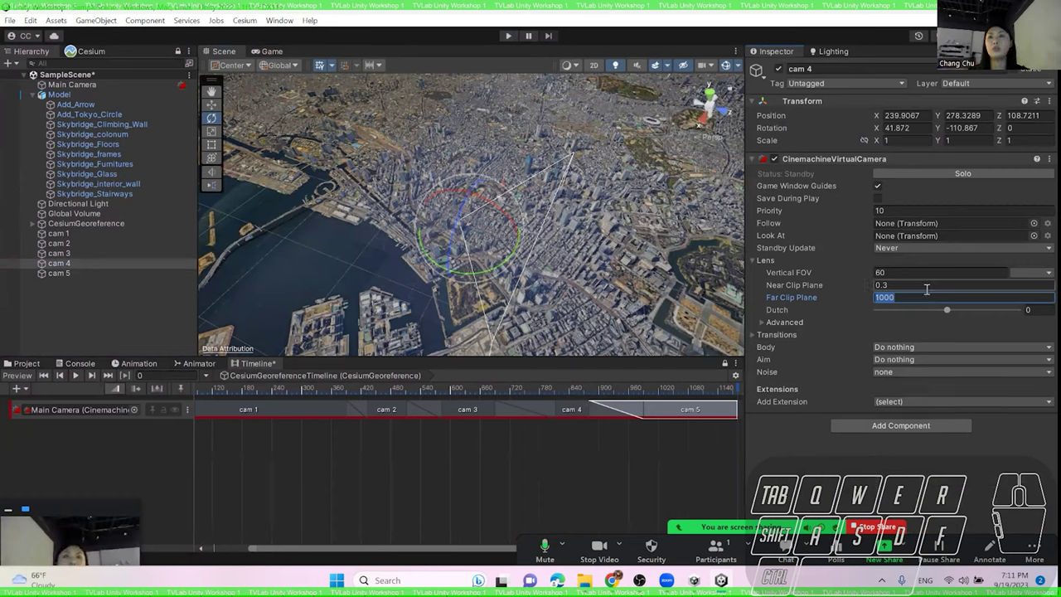
{"action": "type", "text": "10000"}
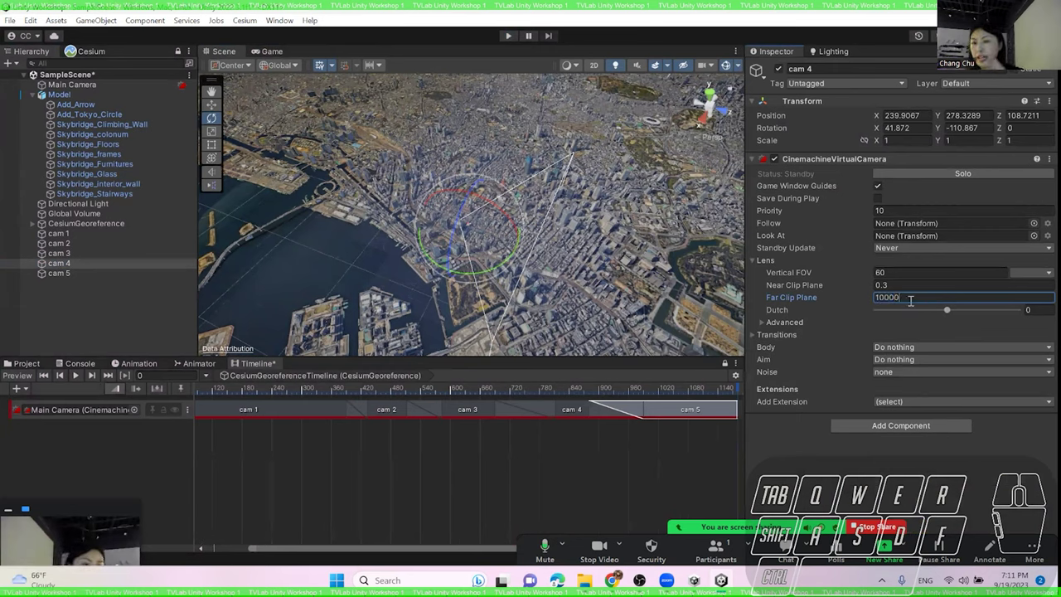
{"action": "key", "text": "Return"}
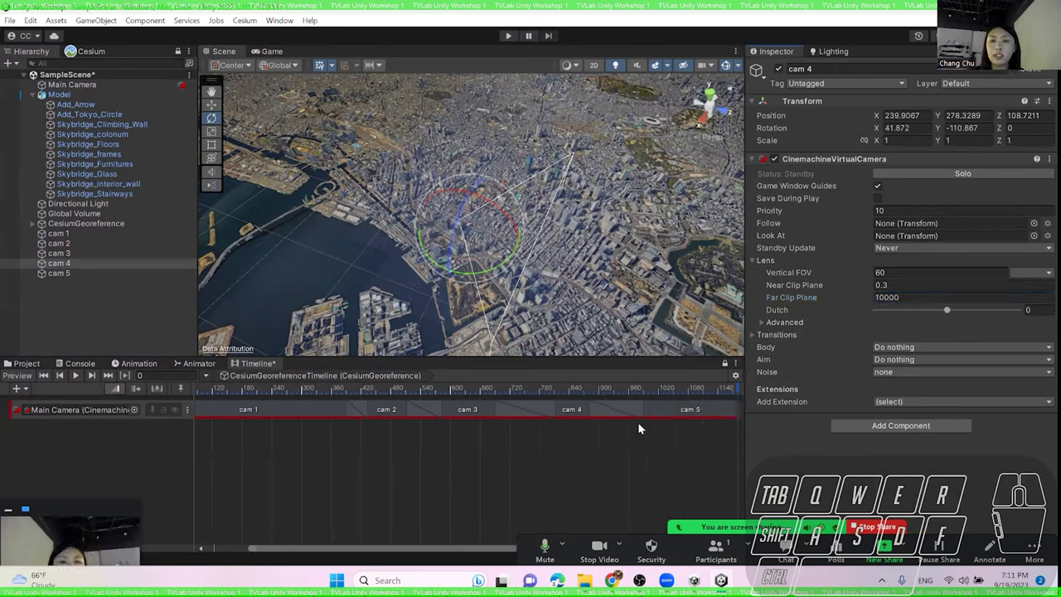
- Set cam 5's far clip plane to 10000 as well
{"action": "left_click", "coordinate": [109, 272]}
{"action": "left_click", "coordinate": [906, 297]}
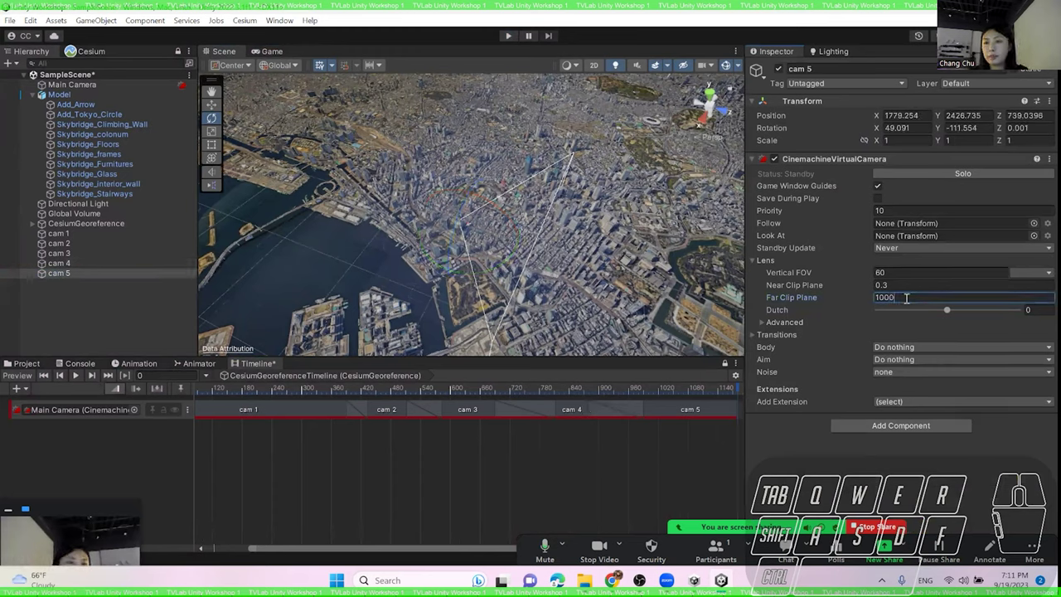
{"action": "type", "text": "0"}
{"action": "key", "text": "Return"}
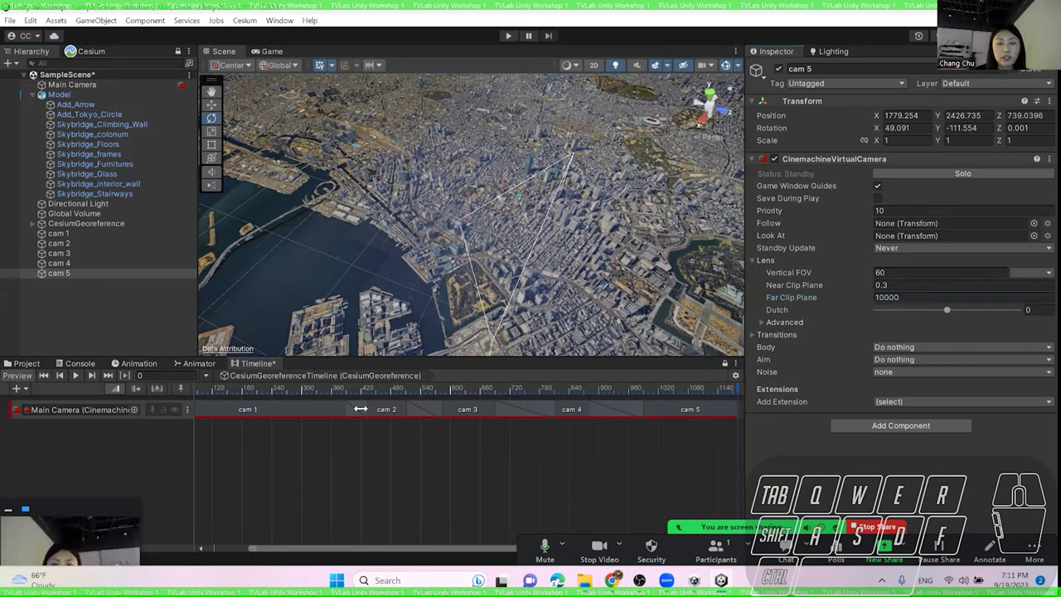
- Adjust the blends between the camera shots, giving cam 5 a 280-frame blend-in from frame 840, and play the animation to check it
{"action": "left_click_drag", "start_coordinate": [365, 409], "coordinate": [400, 408]}
{"action": "left_click_drag", "start_coordinate": [495, 408], "coordinate": [450, 409]}
{"action": "mouse_move", "coordinate": [555, 408]}
{"action": "left_mouse_down"}
{"action": "mouse_move", "coordinate": [513, 408]}
{"action": "mouse_move", "coordinate": [587, 407]}
{"action": "mouse_move", "coordinate": [551, 408]}
{"action": "left_mouse_up"}
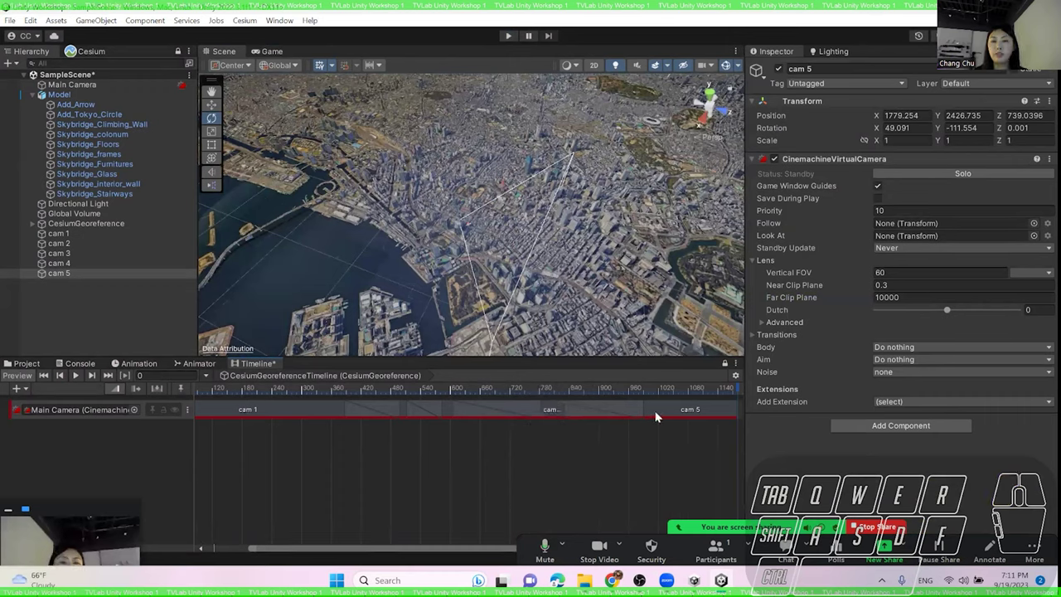
{"action": "left_click", "coordinate": [647, 413]}
{"action": "left_click_drag", "start_coordinate": [645, 412], "coordinate": [709, 412]}
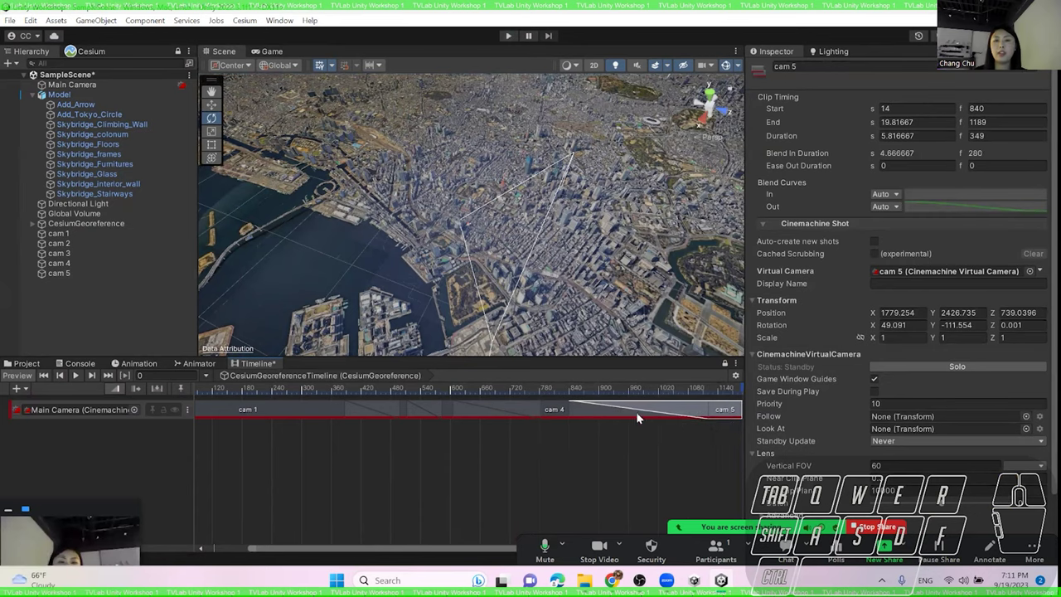
{"action": "left_click", "coordinate": [508, 35]}
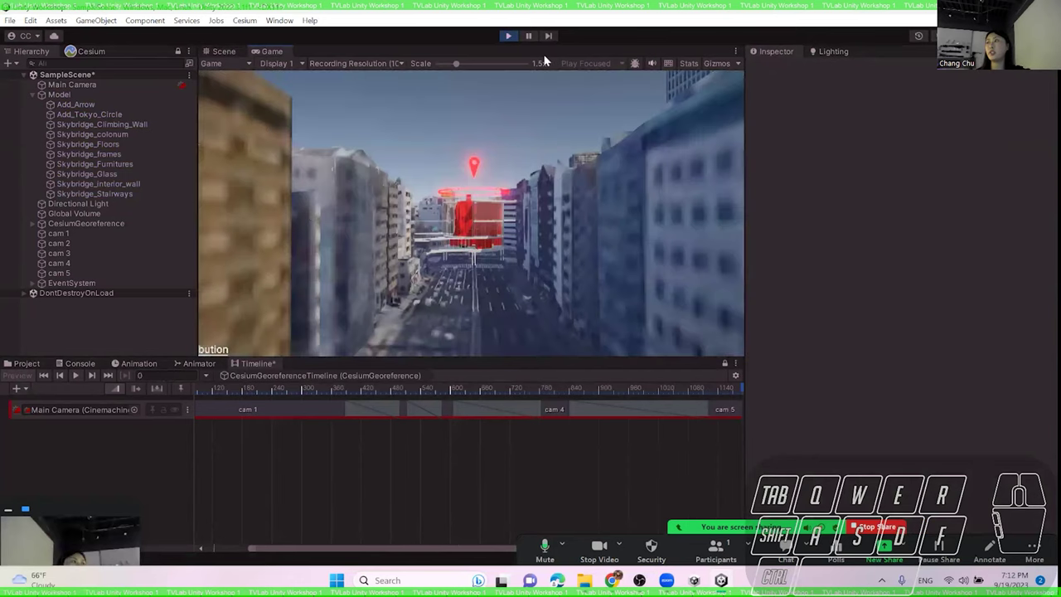
{"action": "left_click", "coordinate": [509, 37]}
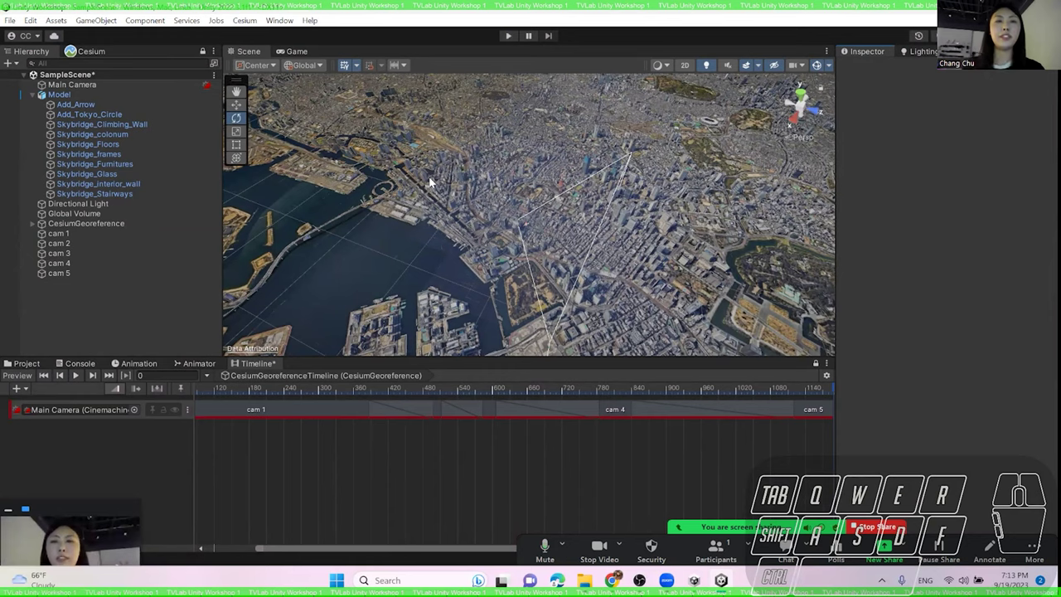
- Add a Recorder Track to the timeline and create a recorder clip on it
{"action": "right_click", "coordinate": [47, 428]}
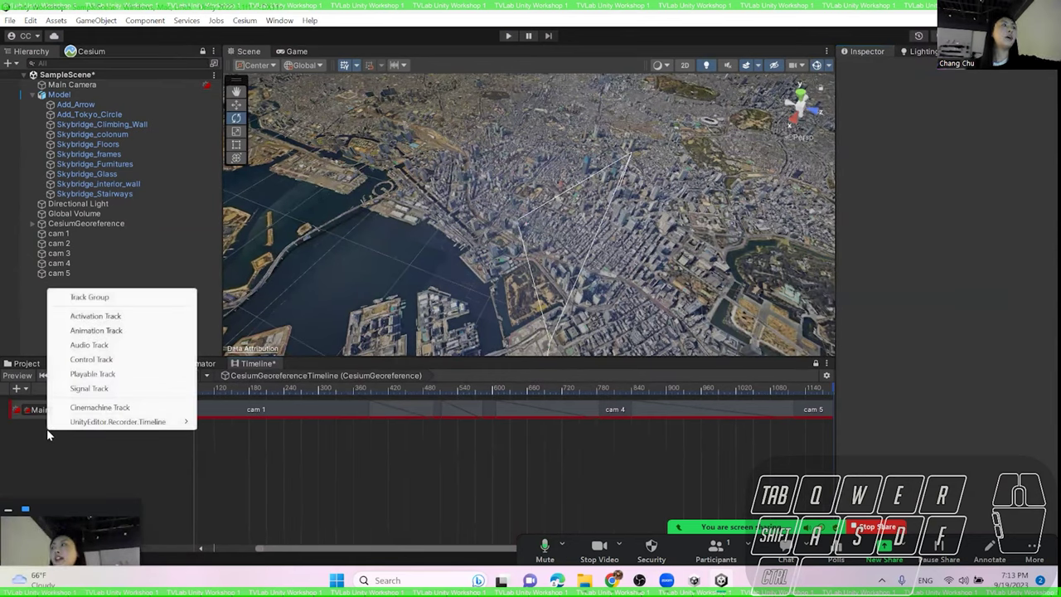
{"action": "mouse_move", "coordinate": [89, 424]}
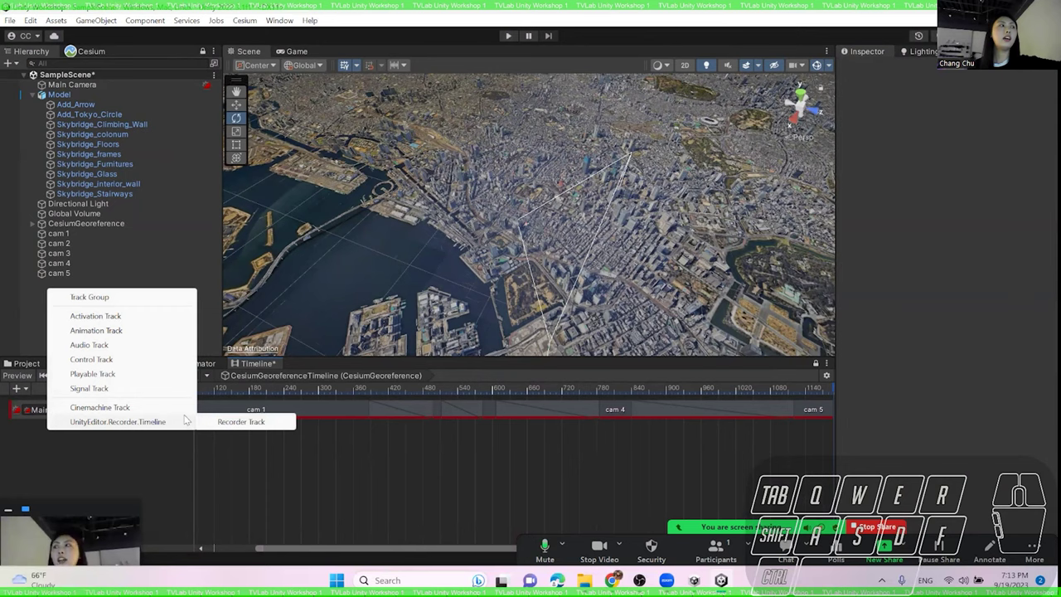
{"action": "left_click", "coordinate": [233, 424]}
{"action": "double_click", "coordinate": [51, 430]}
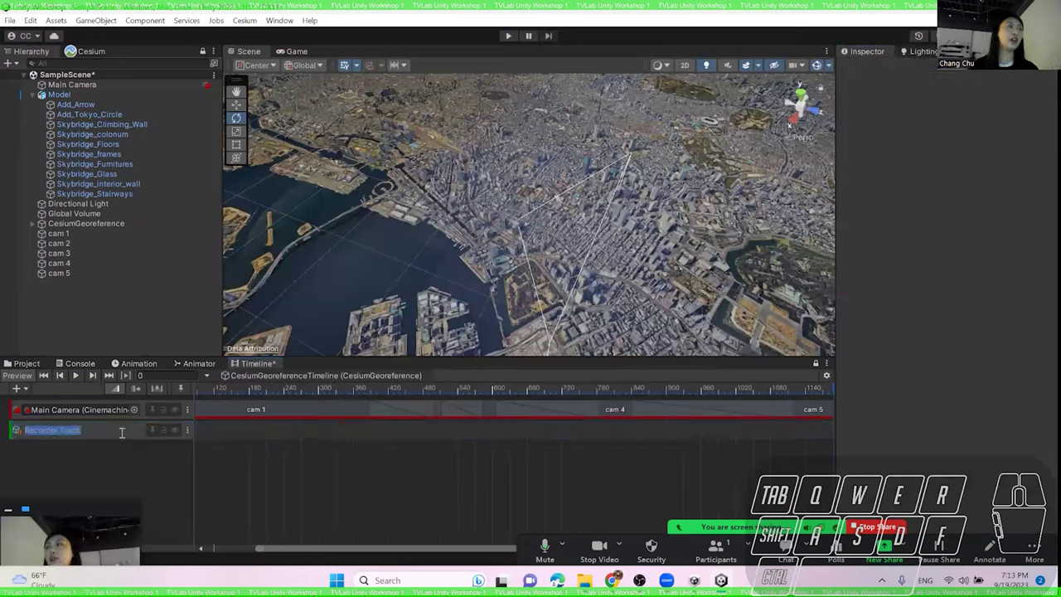
{"action": "left_click", "coordinate": [114, 461]}
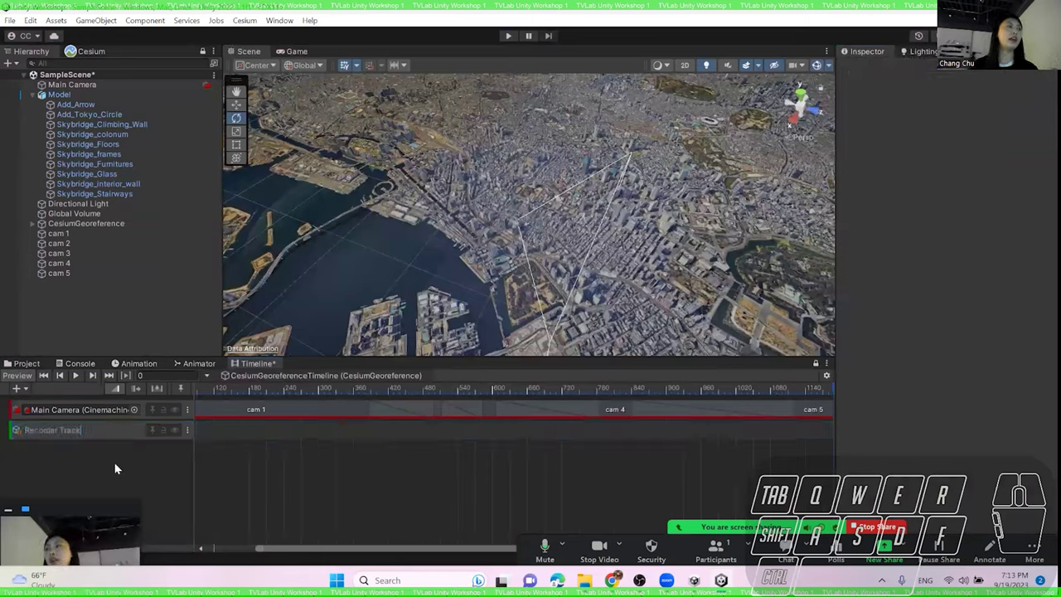
{"action": "right_click", "coordinate": [249, 429]}
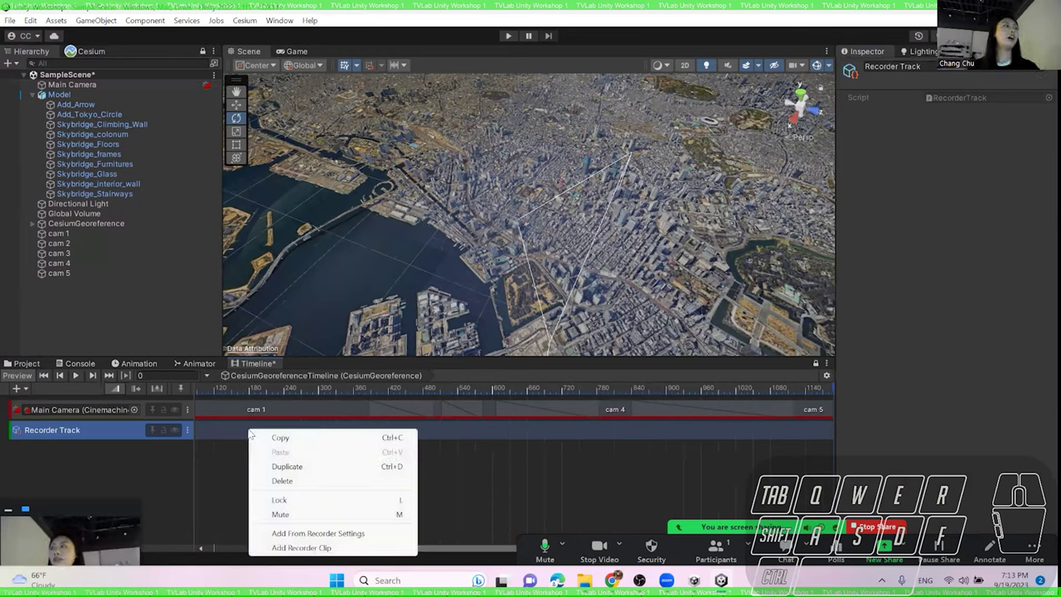
{"action": "left_click", "coordinate": [325, 548]}
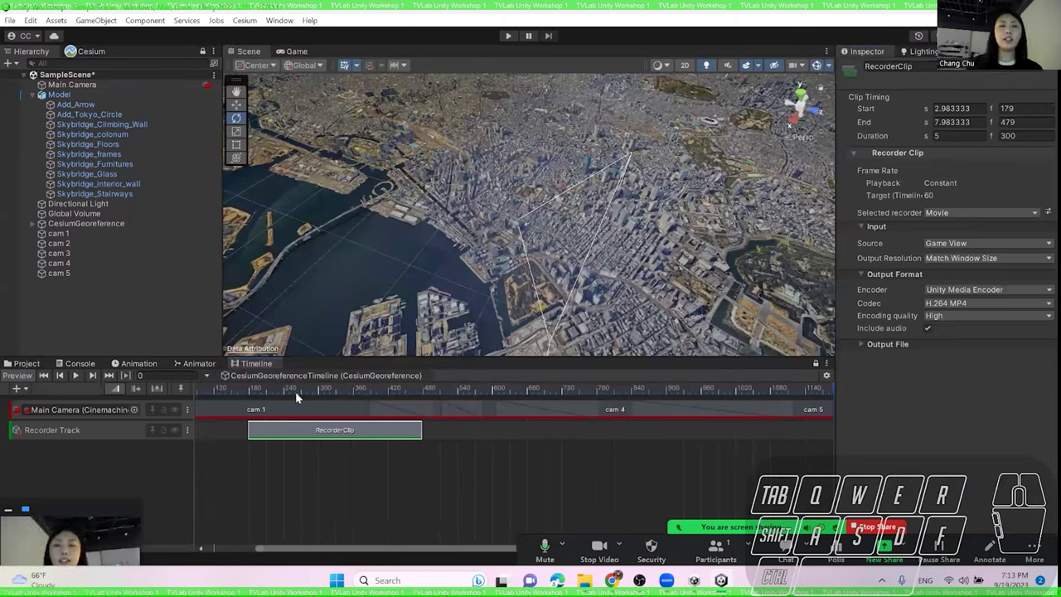
- Move the recorder clip later on its track and extend its end to frame 1189, where the camera shots finish
{"action": "left_click", "coordinate": [301, 431]}
{"action": "left_click_drag", "start_coordinate": [301, 431], "coordinate": [395, 433]}
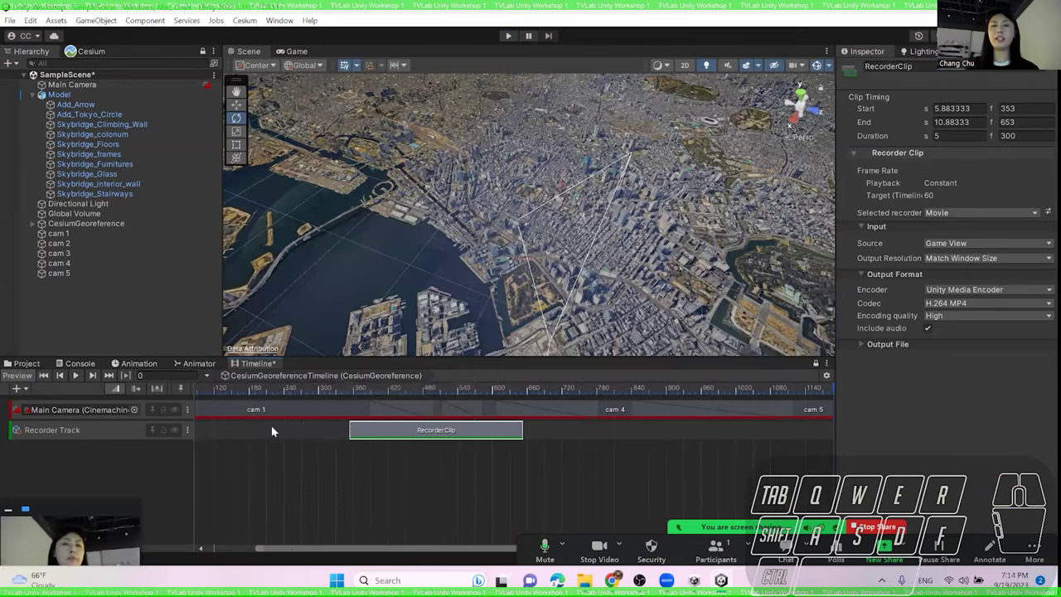
{"action": "scroll", "coordinate": [269, 445], "scroll_direction": "down", "scroll_amount": 5}
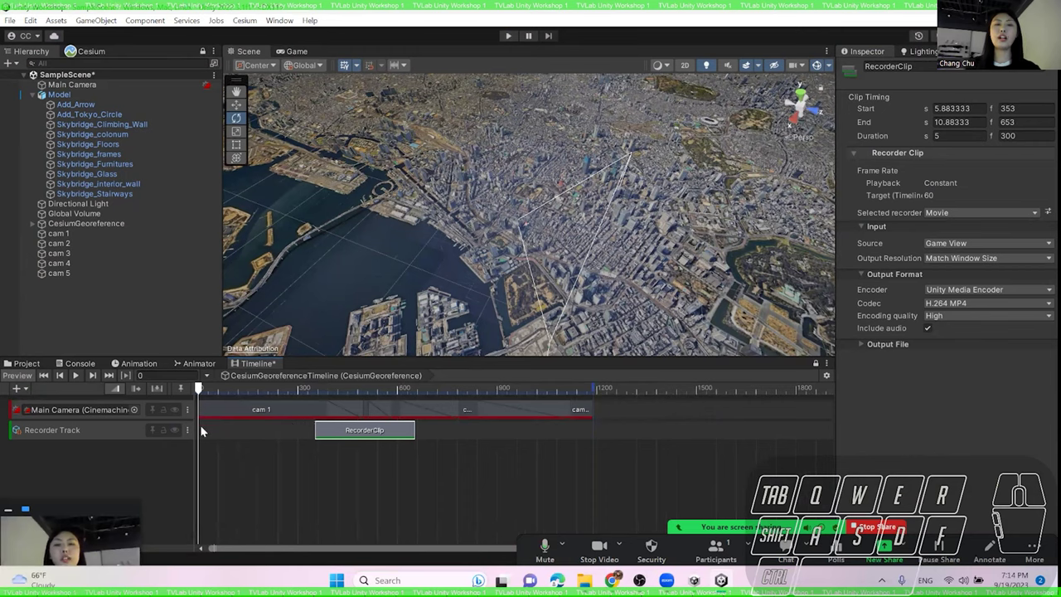
{"action": "left_click_drag", "start_coordinate": [414, 429], "coordinate": [590, 426]}
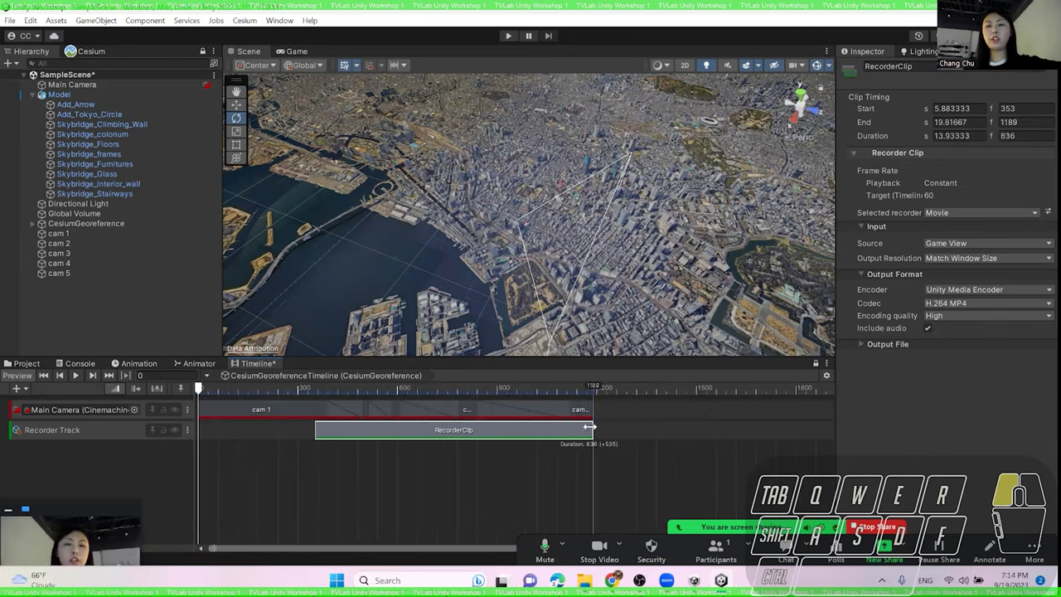
- Review the clip's codec and recorder type options, widen the Inspector, and set the output resolution to HD - 720p
{"action": "left_click", "coordinate": [978, 303]}
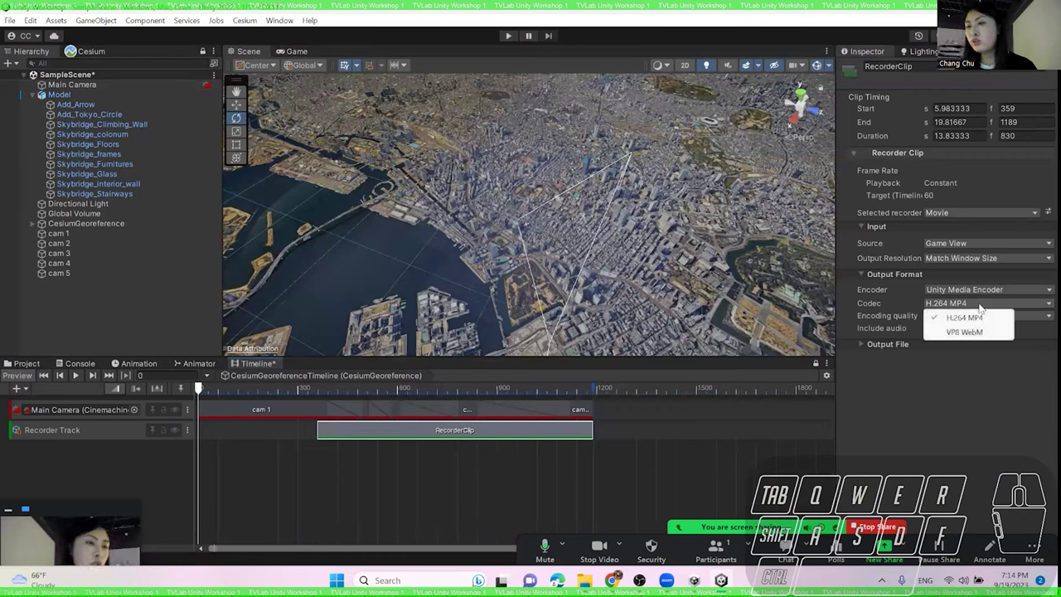
{"action": "left_click", "coordinate": [1013, 372]}
{"action": "left_click", "coordinate": [965, 212]}
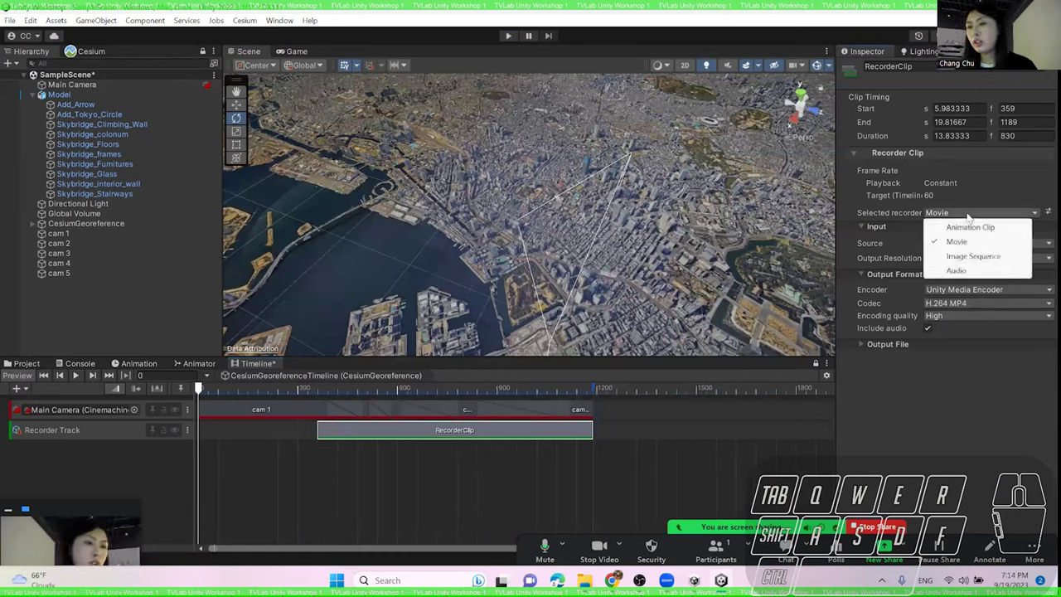
{"action": "left_click", "coordinate": [989, 191]}
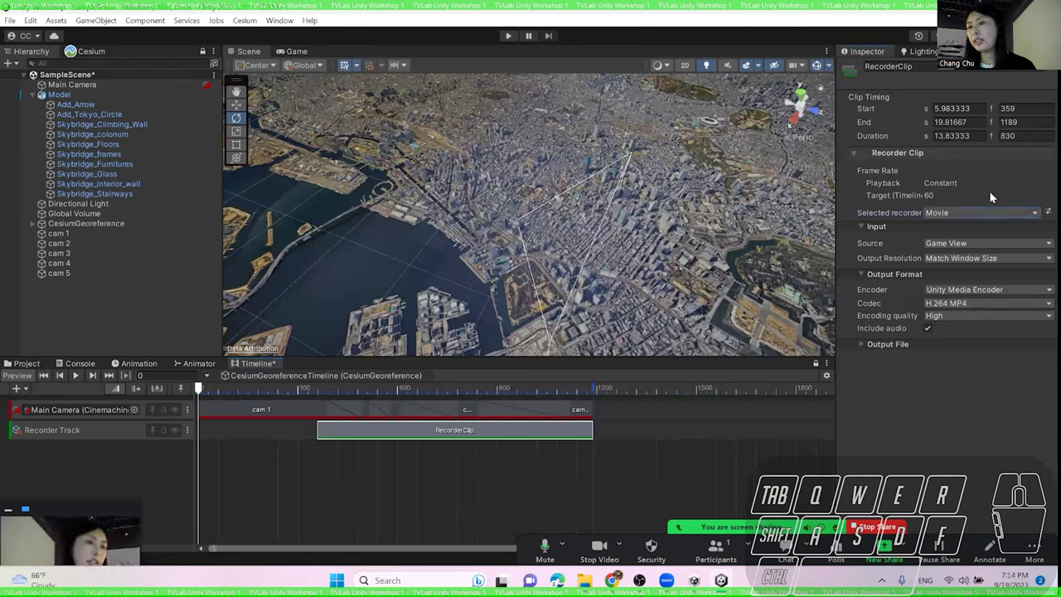
{"action": "left_click_drag", "start_coordinate": [837, 191], "coordinate": [718, 193]}
{"action": "left_click", "coordinate": [954, 257]}
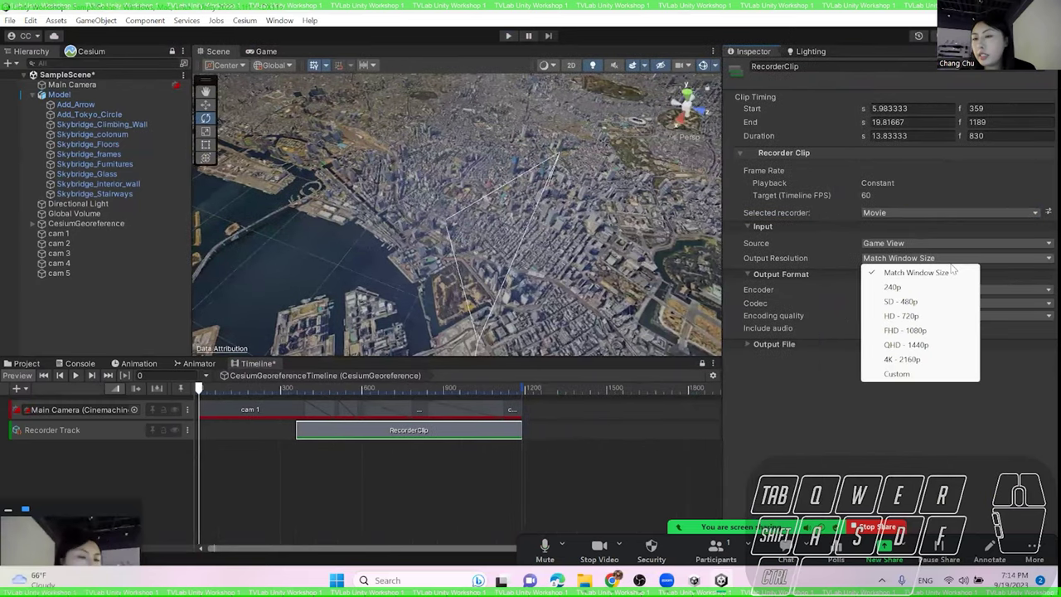
{"action": "left_click", "coordinate": [932, 320]}
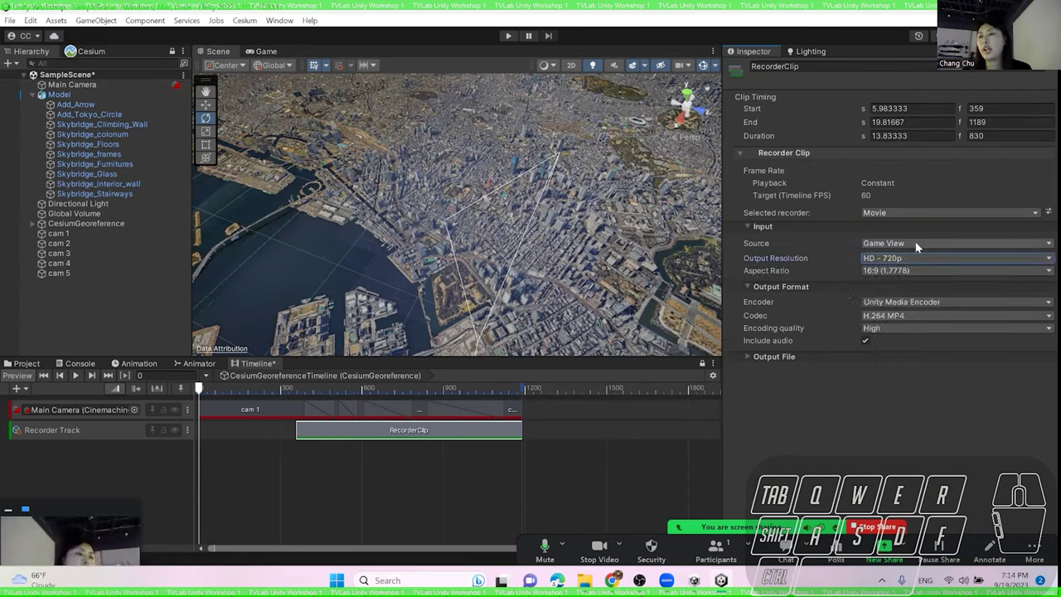
- Change the recorder clip's encoder to GIF Encoder with a quality of 59
{"action": "left_click", "coordinate": [920, 304]}
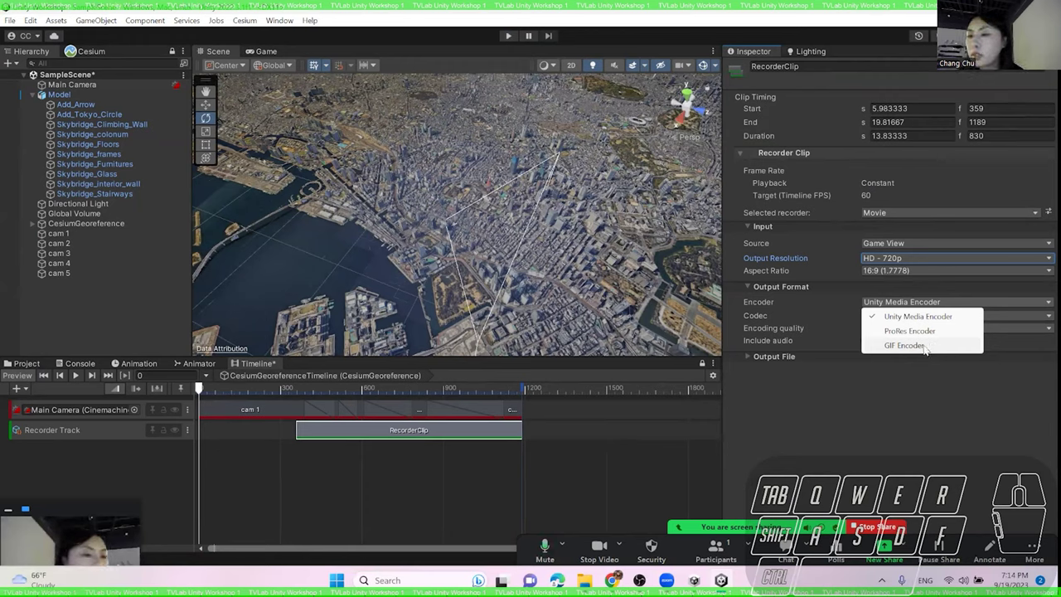
{"action": "left_click", "coordinate": [924, 345]}
{"action": "left_click_drag", "start_coordinate": [1002, 316], "coordinate": [960, 333]}
{"action": "left_click", "coordinate": [995, 395]}
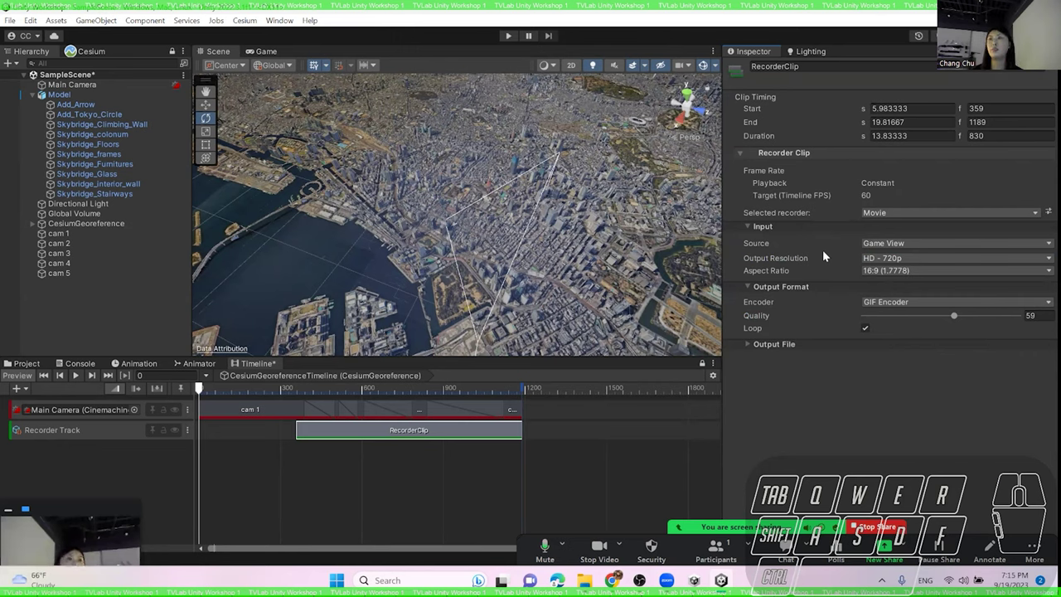
- Test the recording in Play mode and move the recorder clip to start at frame 448 and end at frame 1278
{"action": "left_click", "coordinate": [508, 35]}
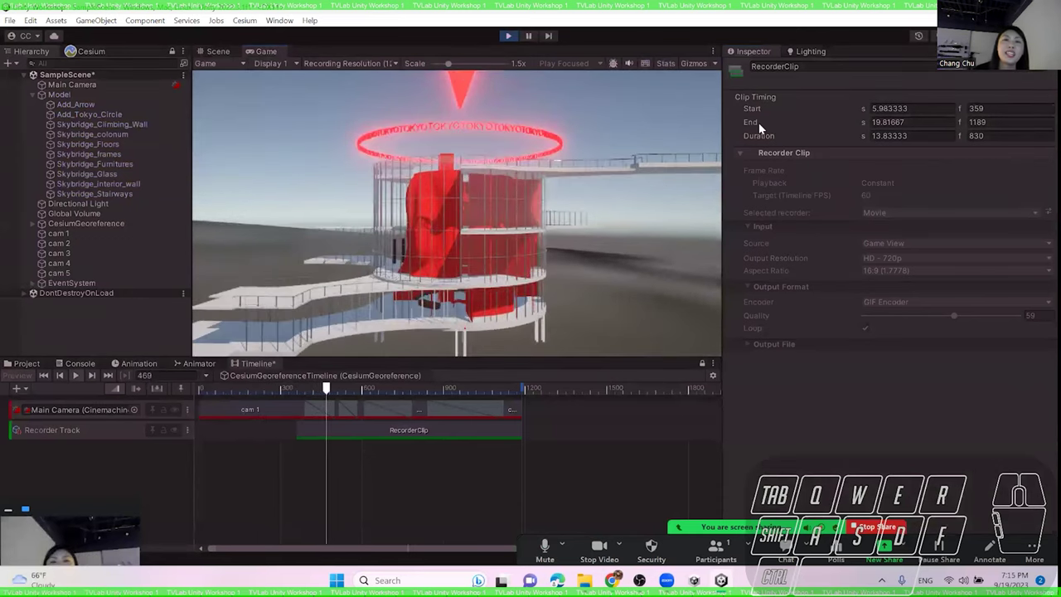
{"action": "left_click", "coordinate": [509, 36]}
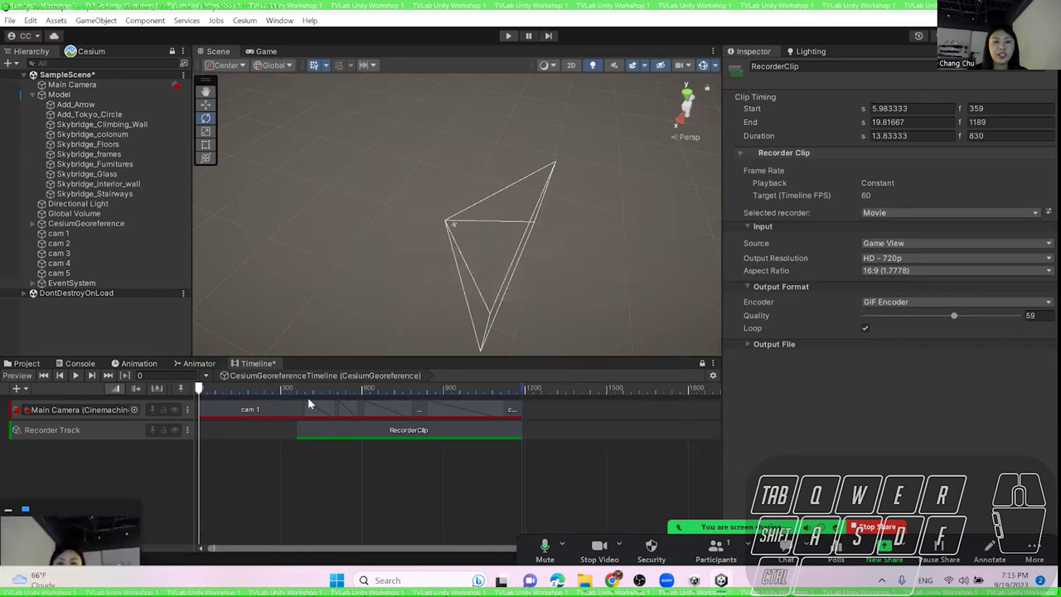
{"action": "key", "text": "ctrl+p"}
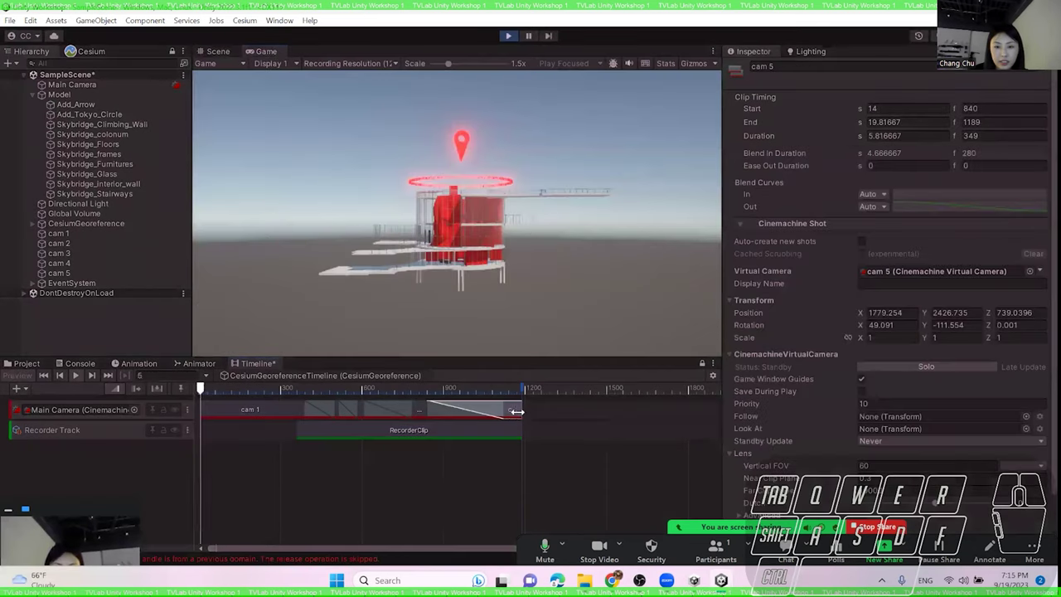
{"action": "left_click_drag", "start_coordinate": [491, 437], "coordinate": [516, 437]}
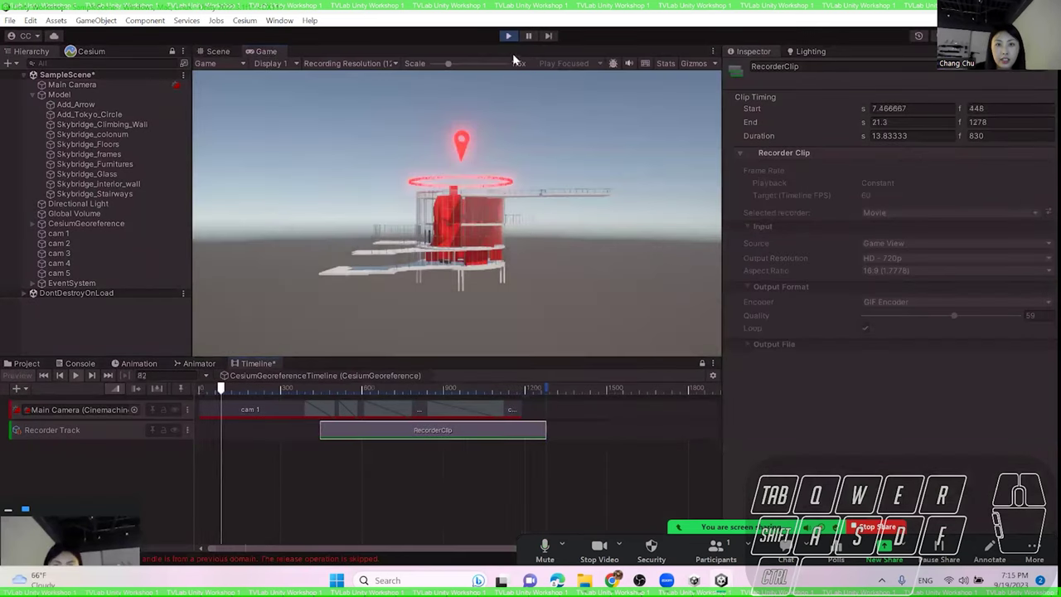
{"action": "left_click", "coordinate": [508, 36]}
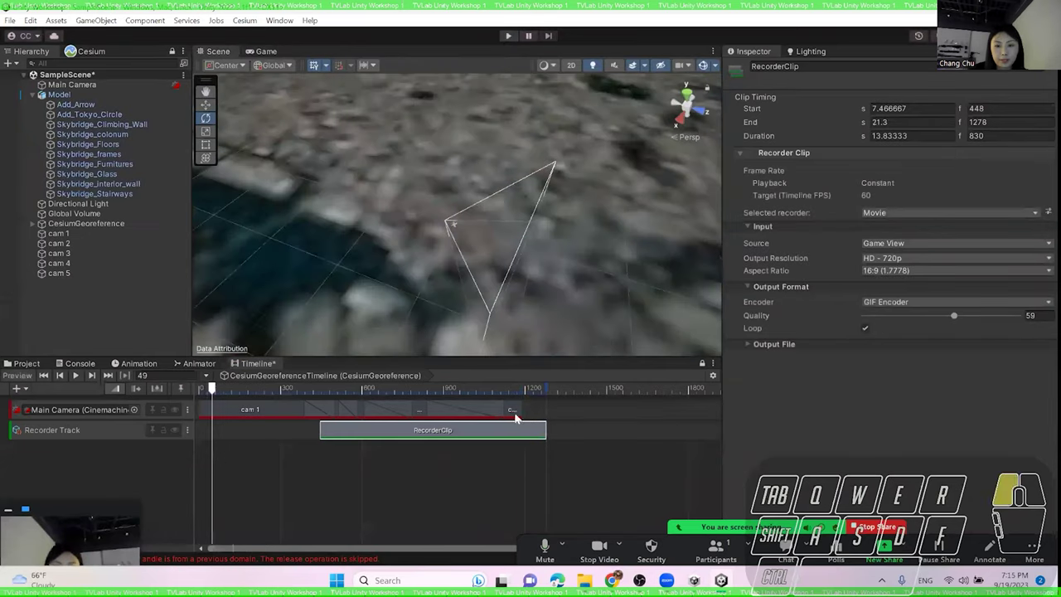
- Shift the cam 2 to cam 5 shots later so they end at frame 1278, and move the recorder clip to start around frame 600
{"action": "left_click", "coordinate": [512, 411]}
{"action": "left_click", "coordinate": [370, 414], "text": "shift"}
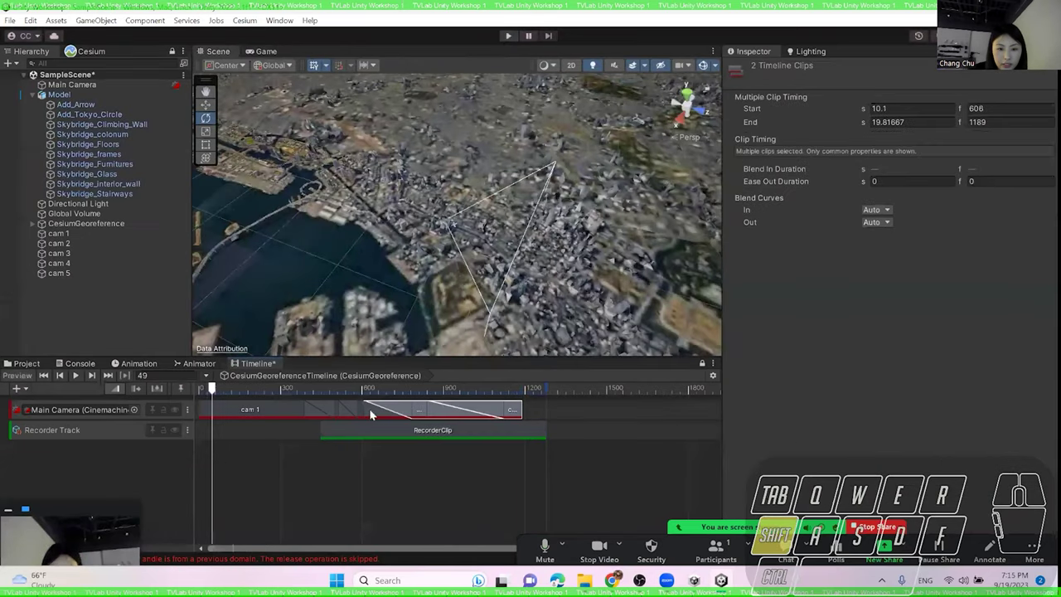
{"action": "left_click", "coordinate": [350, 411], "text": "shift"}
{"action": "left_click", "coordinate": [325, 408], "text": "shift"}
{"action": "left_click_drag", "start_coordinate": [489, 416], "coordinate": [547, 434]}
{"action": "left_click", "coordinate": [504, 434]}
- Shift the cam 2 to cam 5 shots to end with the recorder clip, and extend cam 1's end into cam 2 and the recorder clip's start earlier
{"action": "left_click", "coordinate": [539, 414]}
{"action": "left_click", "coordinate": [482, 411], "text": "shift"}
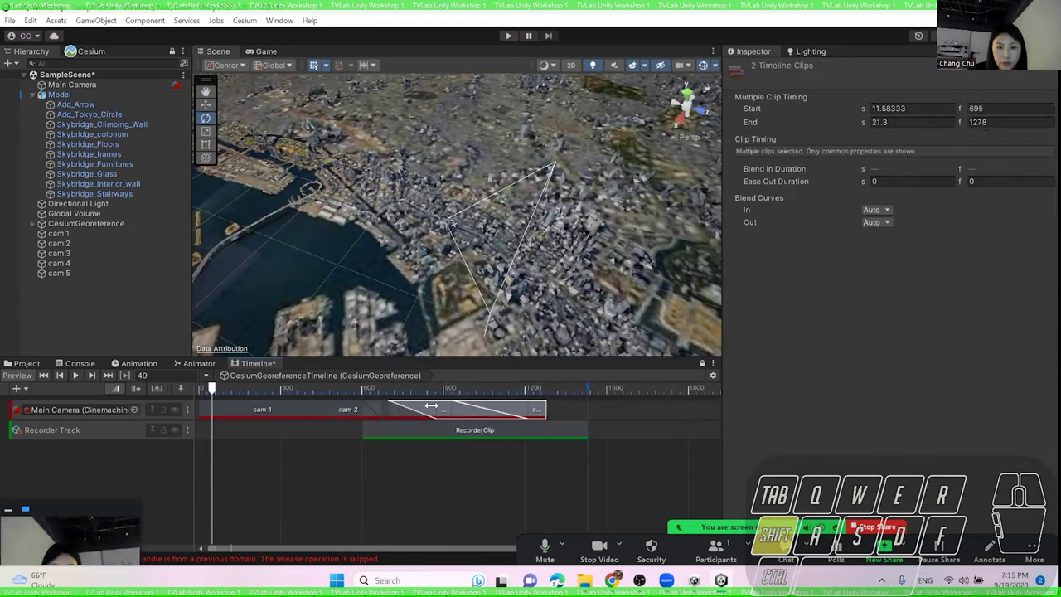
{"action": "left_click", "coordinate": [369, 413], "text": "shift"}
{"action": "left_click", "coordinate": [348, 413], "text": "shift"}
{"action": "left_click_drag", "start_coordinate": [449, 413], "coordinate": [489, 413]}
{"action": "left_click", "coordinate": [317, 413]}
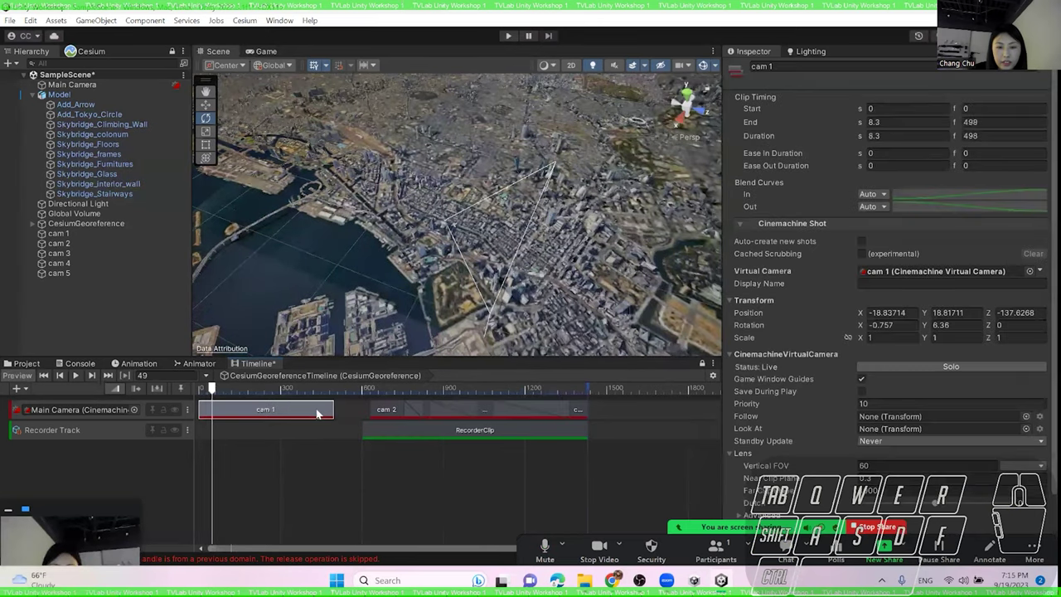
{"action": "left_click", "coordinate": [318, 430]}
- Rewind the timeline to frame 0 and run the scene in Play mode to record the animation, enlarging the Game view
{"action": "left_click", "coordinate": [44, 375]}
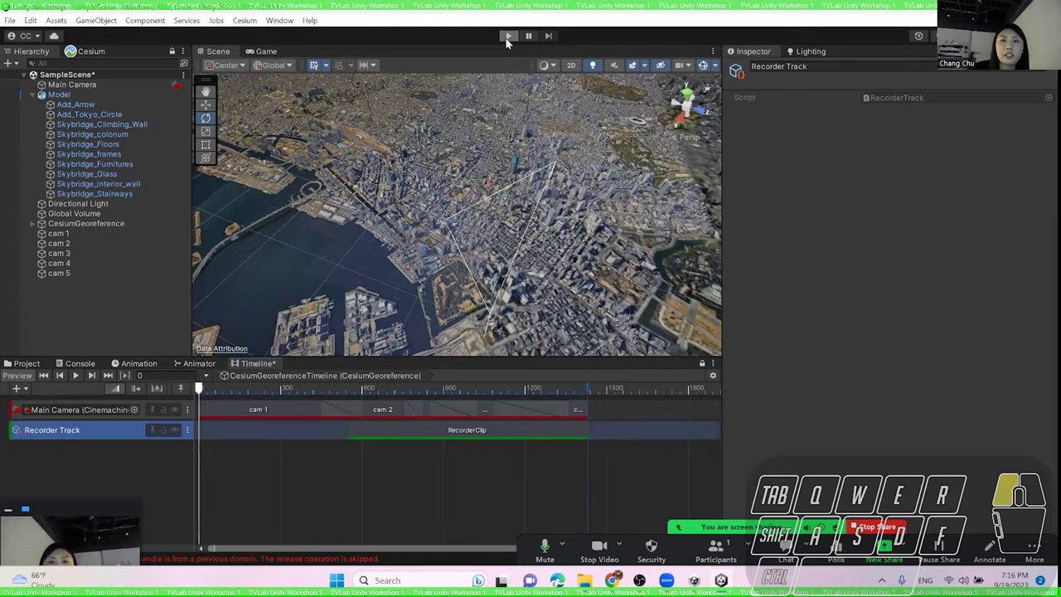
{"action": "left_click", "coordinate": [508, 36]}
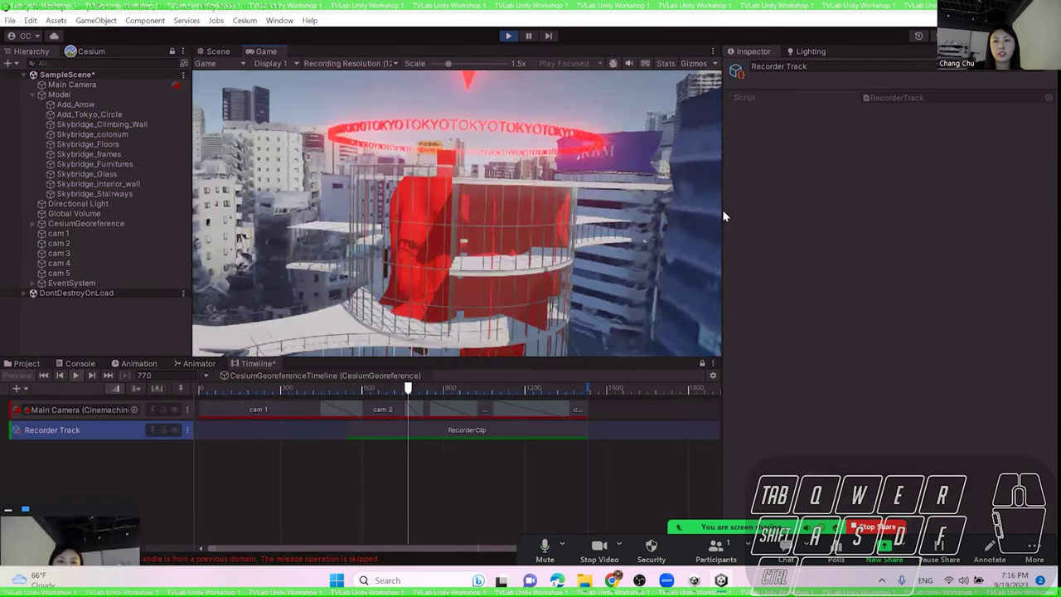
{"action": "left_click_drag", "start_coordinate": [723, 216], "coordinate": [868, 223]}
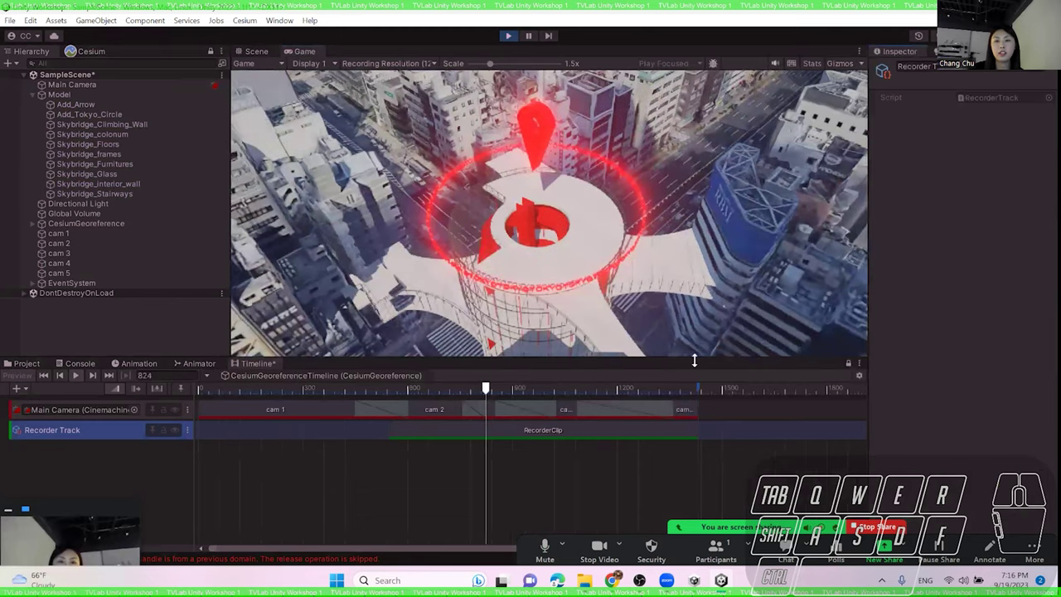
{"action": "left_click_drag", "start_coordinate": [695, 360], "coordinate": [697, 377]}
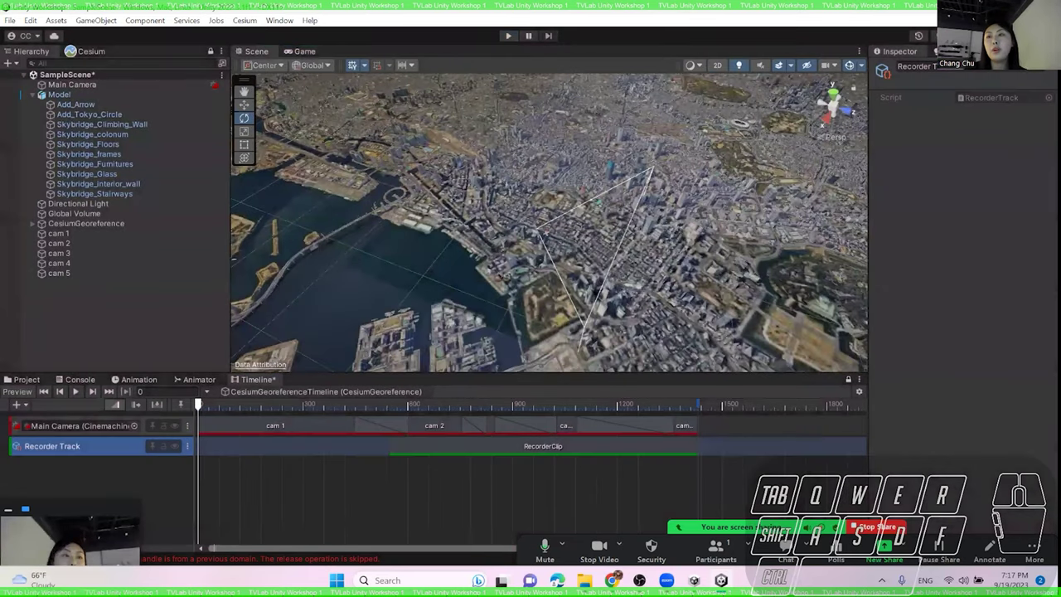
- Leave Unity and clear away the open windows to show the desktop
{"action": "key", "text": "alt+Tab"}
{"action": "left_click", "coordinate": [957, 45]}
{"action": "left_click", "coordinate": [974, 10]}
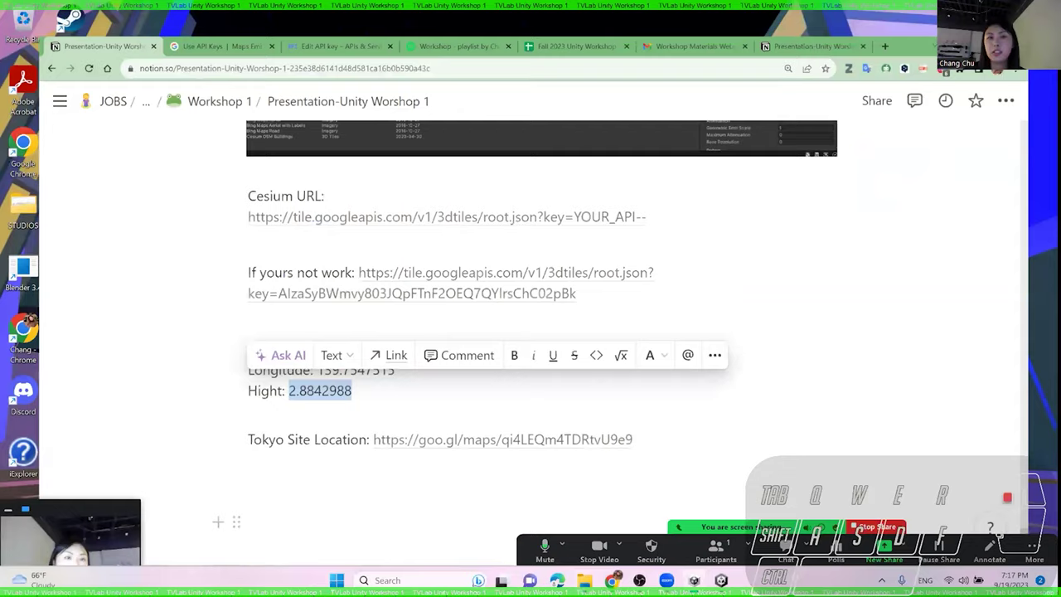
{"action": "left_click", "coordinate": [813, 101]}
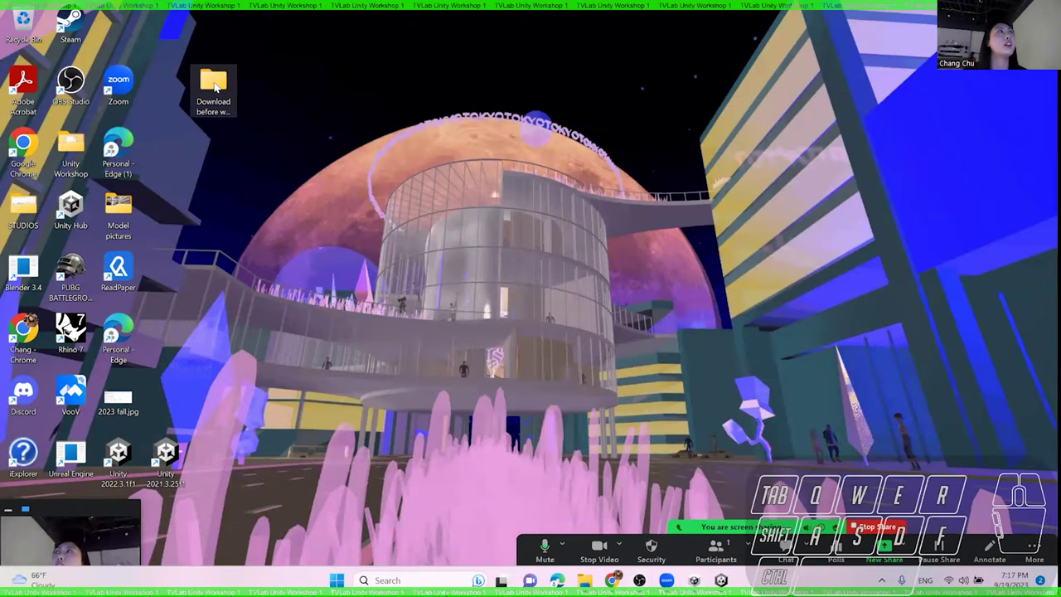
- Browse in File Explorer to the Recordings folder inside the Unity Workshop project folder on the desktop
{"action": "double_click", "coordinate": [214, 86]}
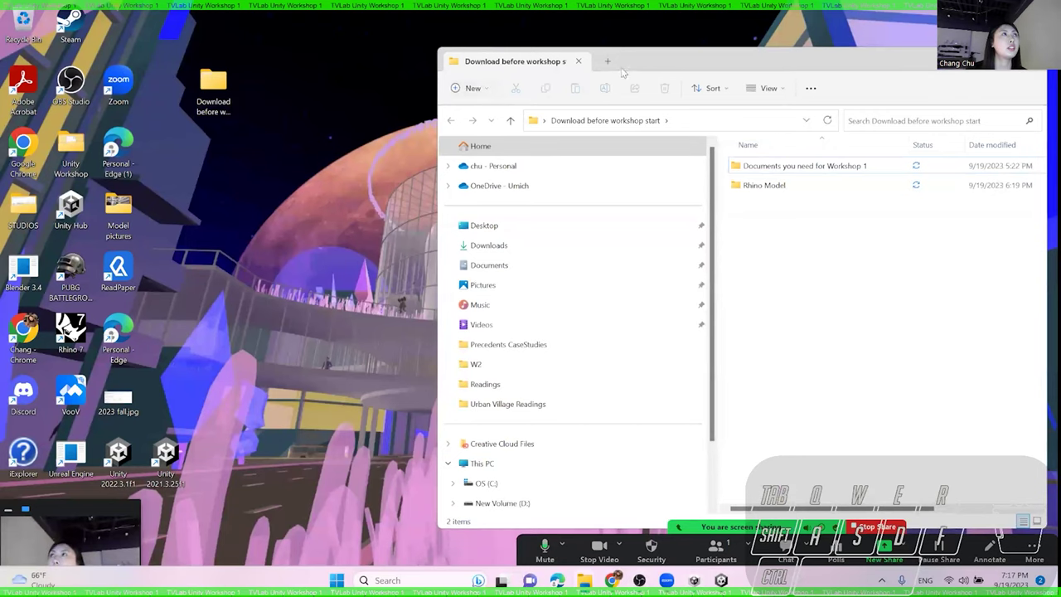
{"action": "left_click_drag", "start_coordinate": [630, 57], "coordinate": [439, 68]}
{"action": "key", "text": "alt+Up"}
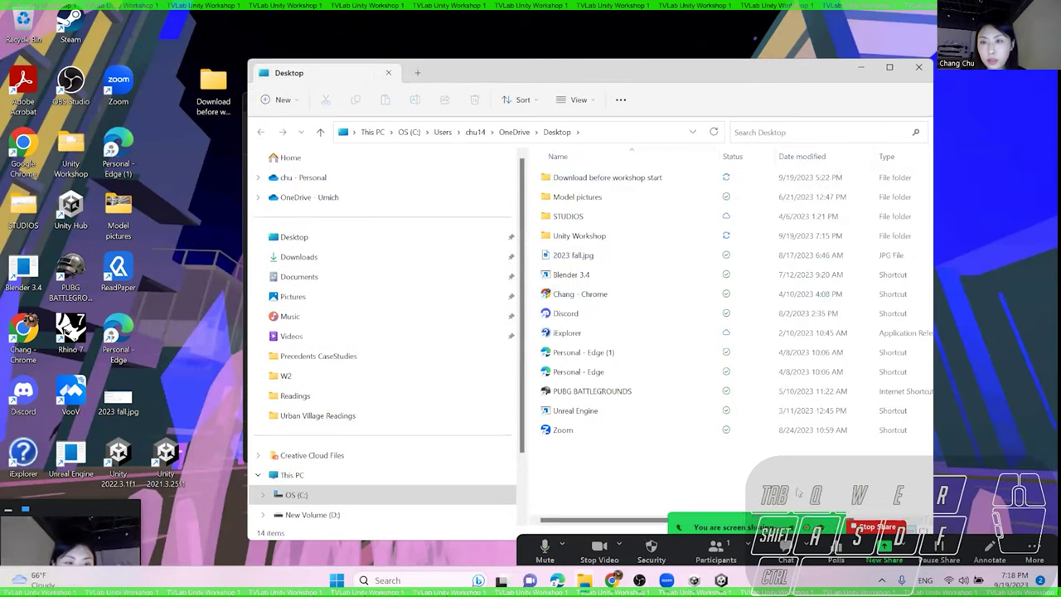
{"action": "left_click_drag", "start_coordinate": [761, 69], "coordinate": [729, 49]}
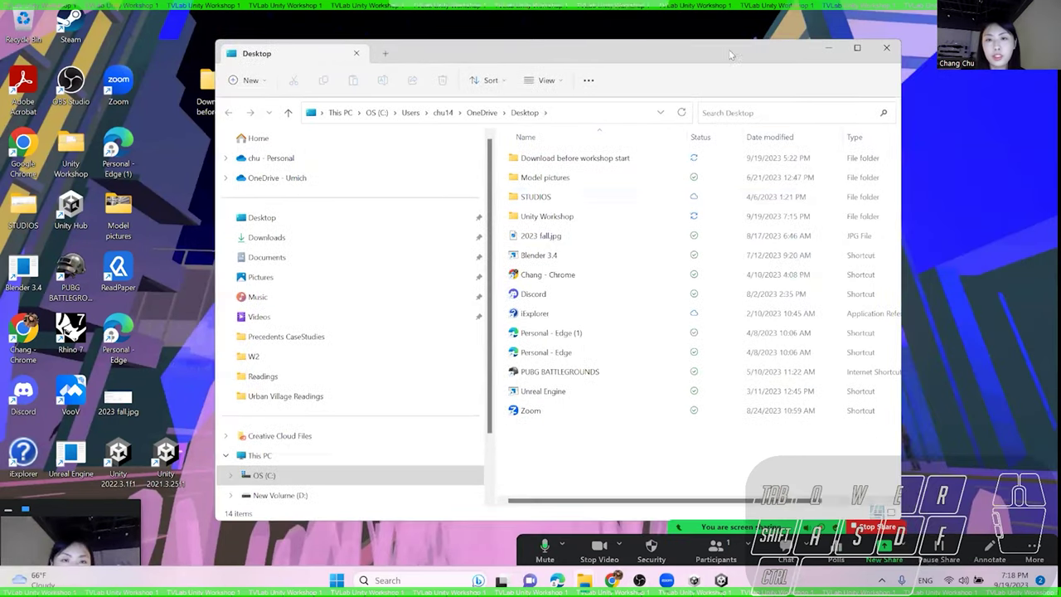
{"action": "left_click", "coordinate": [595, 218]}
{"action": "double_click", "coordinate": [594, 218]}
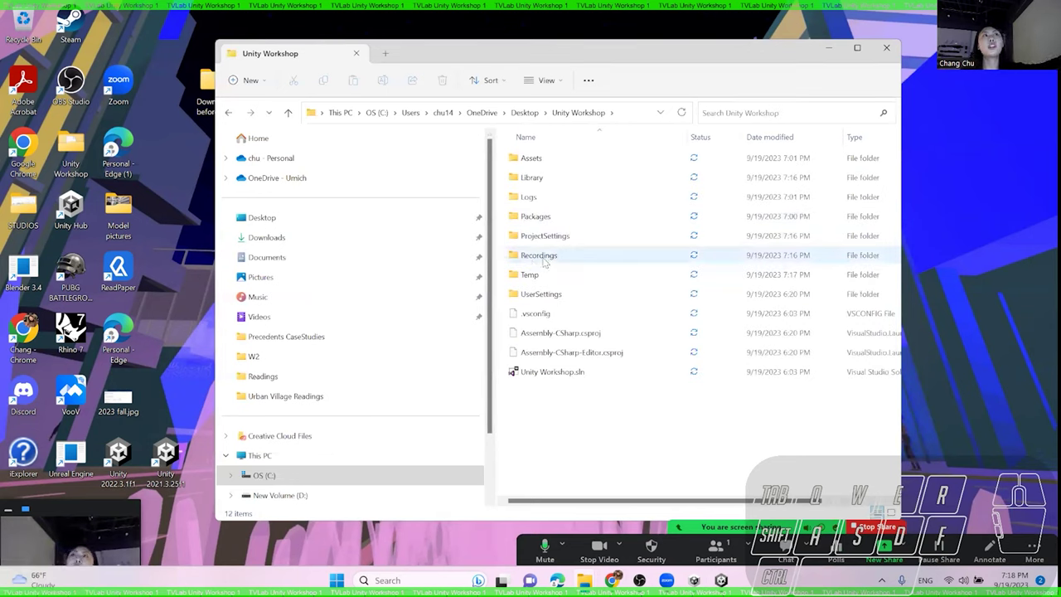
{"action": "double_click", "coordinate": [539, 255]}
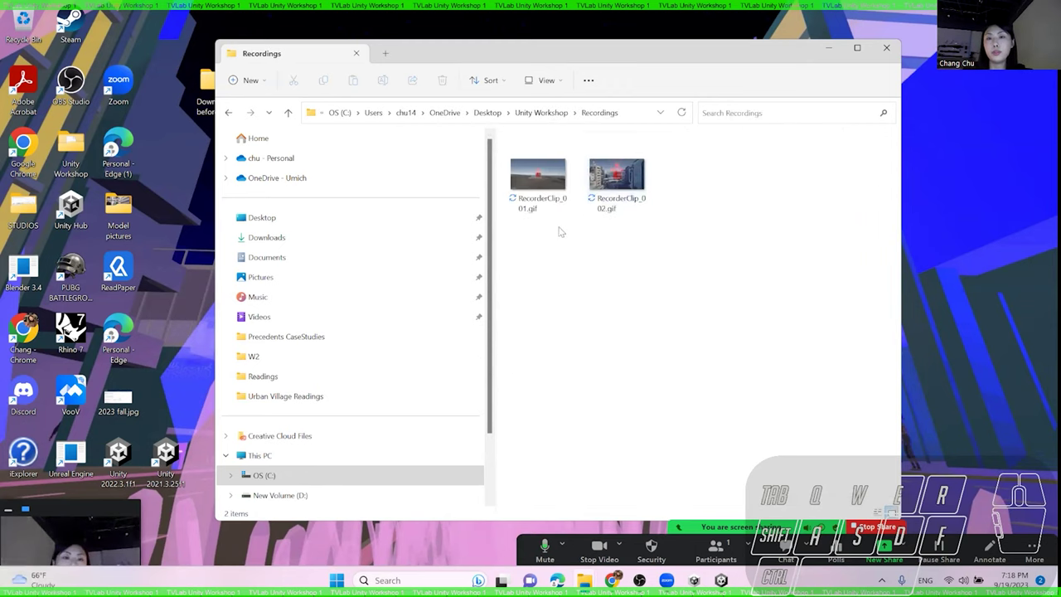
- View RecorderClip_001.gif, close it, and open RecorderClip_002.gif to check the recorded animation
{"action": "double_click", "coordinate": [545, 182]}
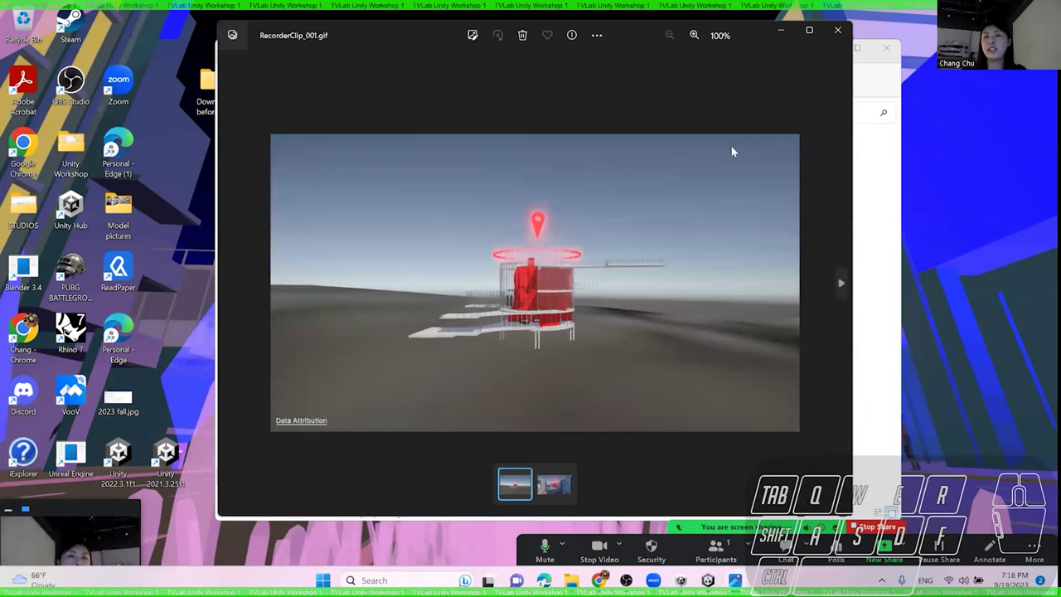
{"action": "left_click", "coordinate": [837, 30]}
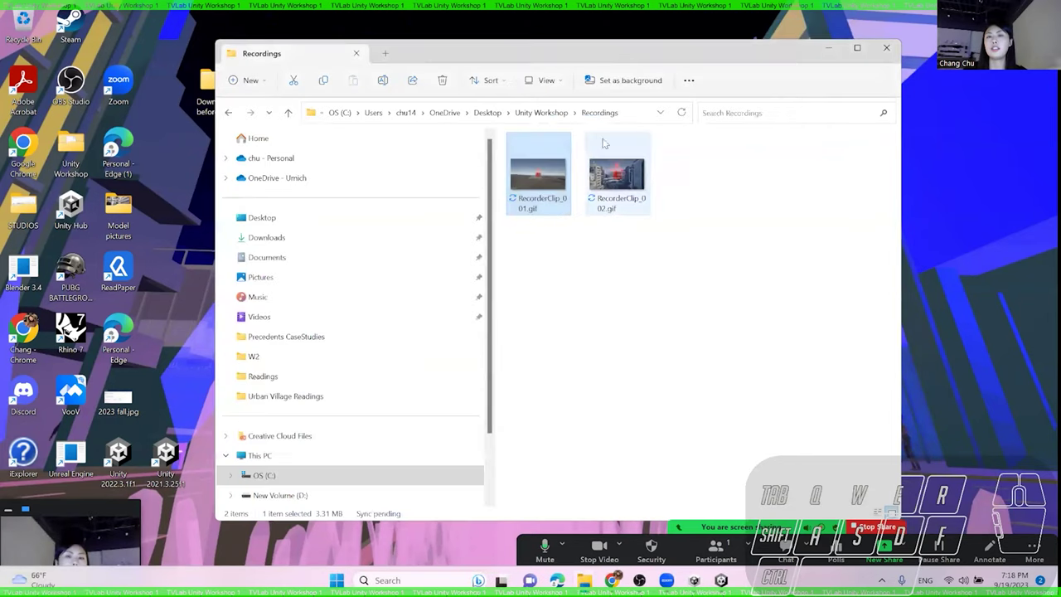
{"action": "double_click", "coordinate": [630, 183]}
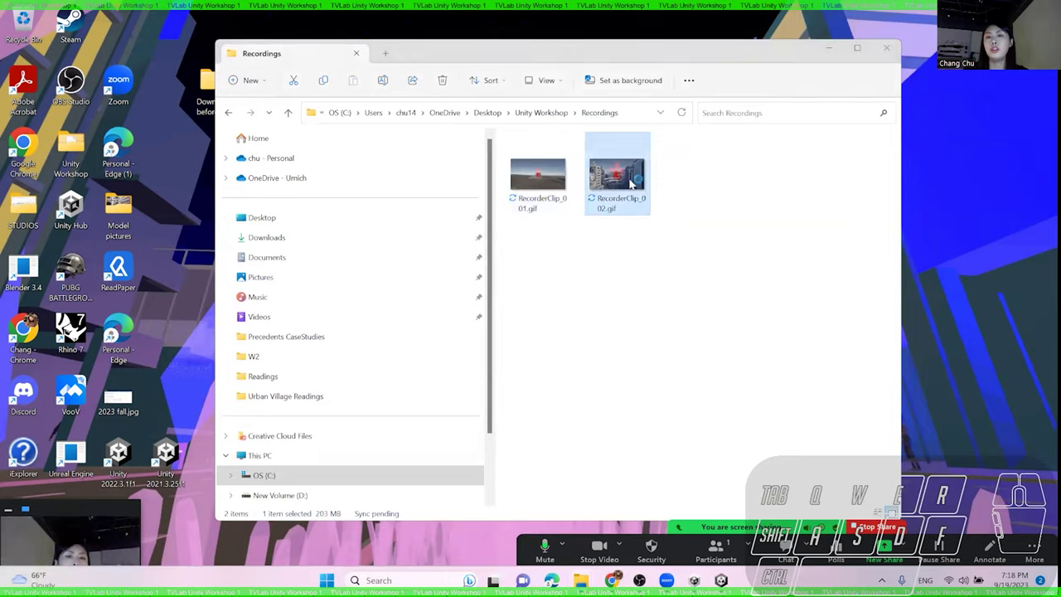